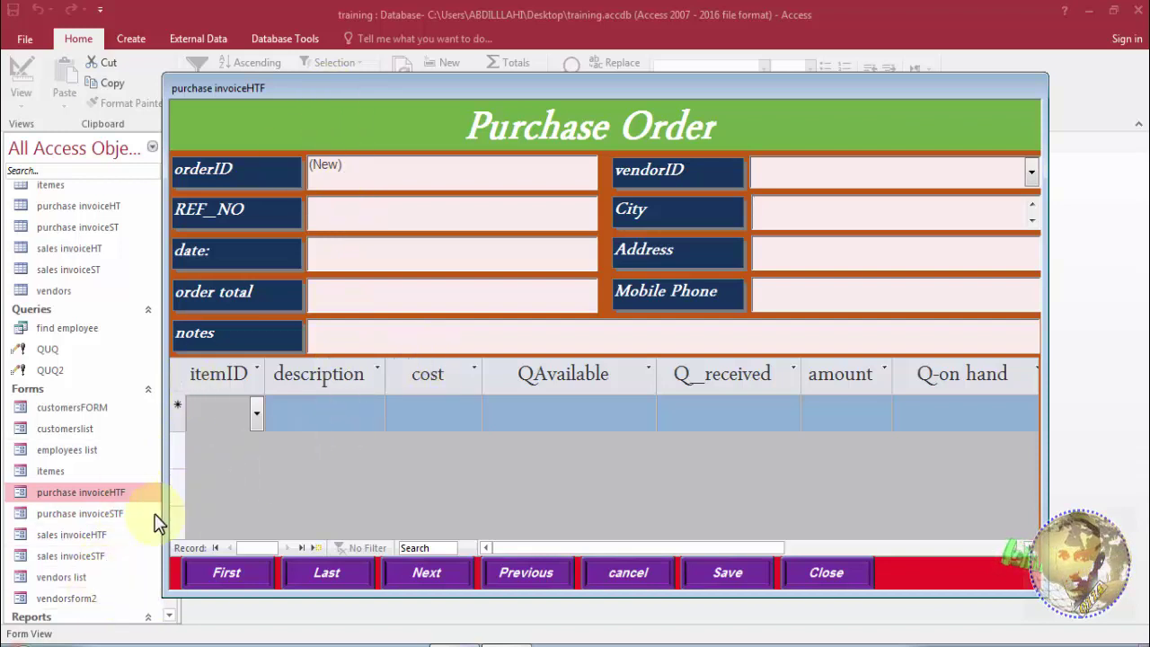
Open the employees list and itemes forms to view their records, and close both forms.
double_click(114, 452)
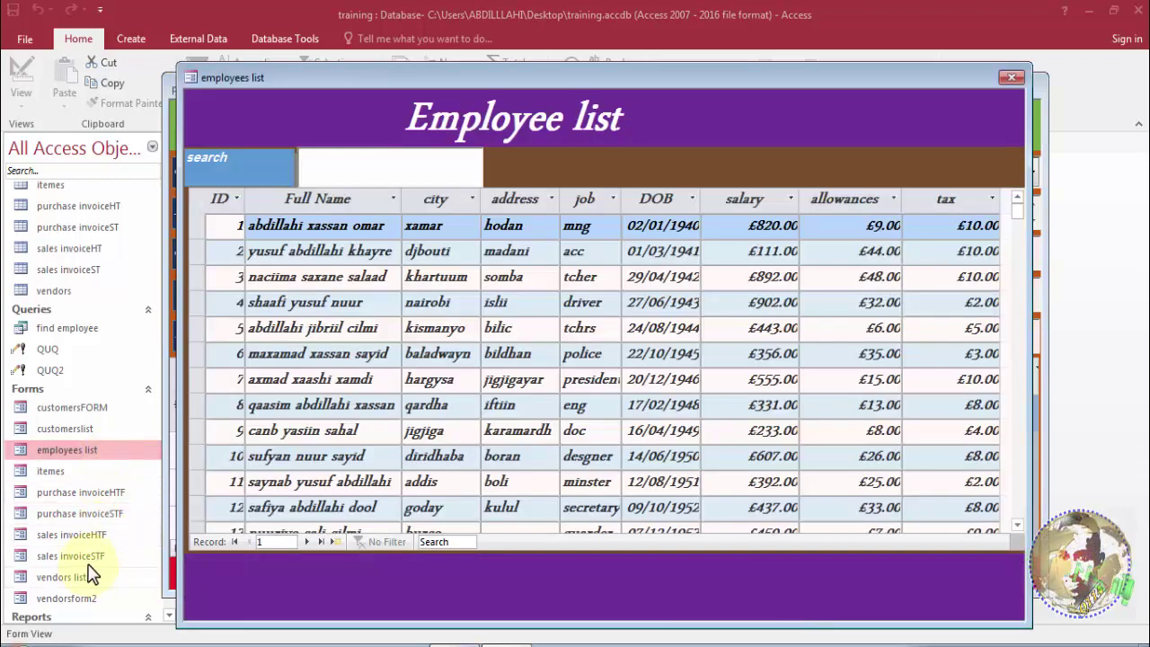
double_click(80, 470)
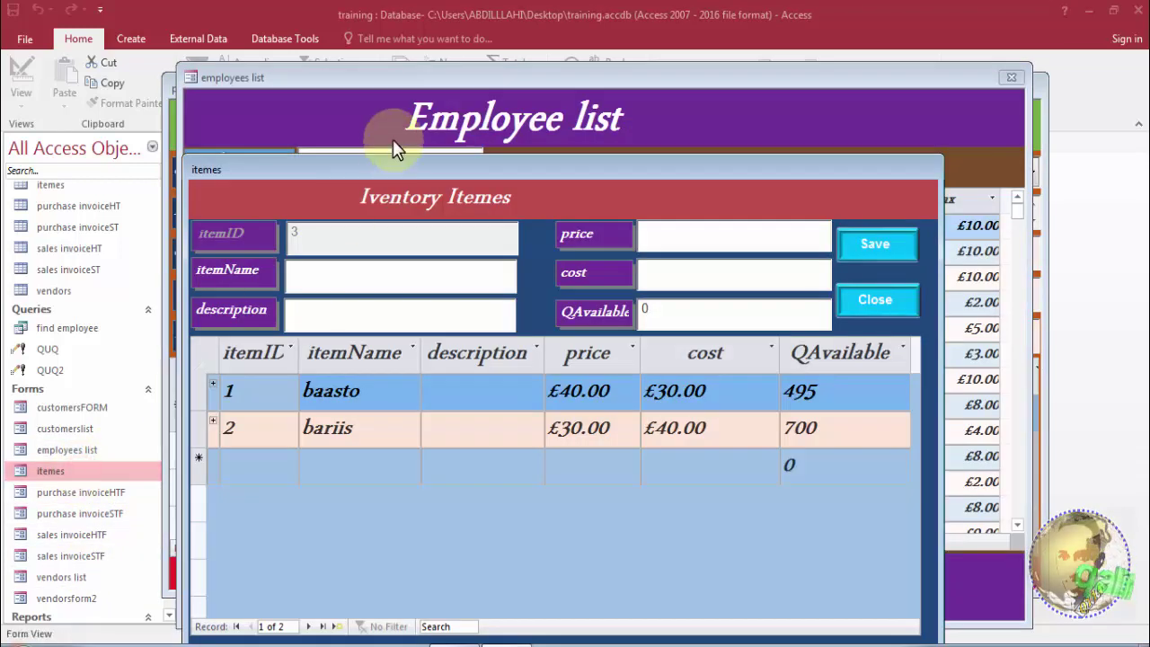
drag(386, 167, 401, 86)
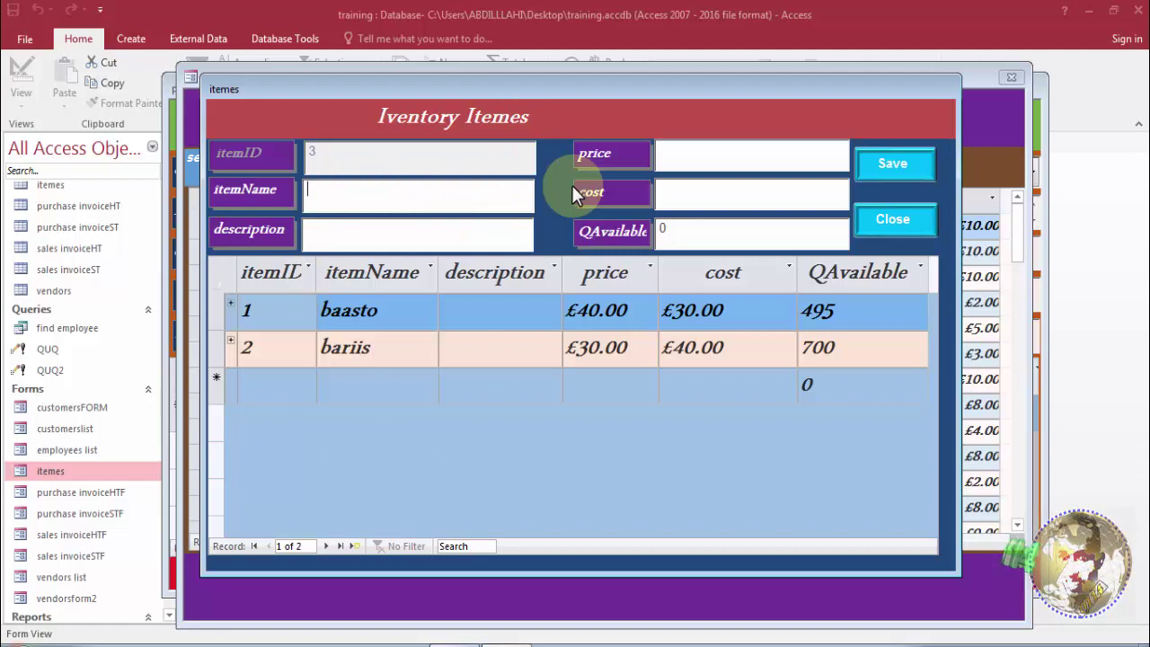
drag(605, 87, 576, 117)
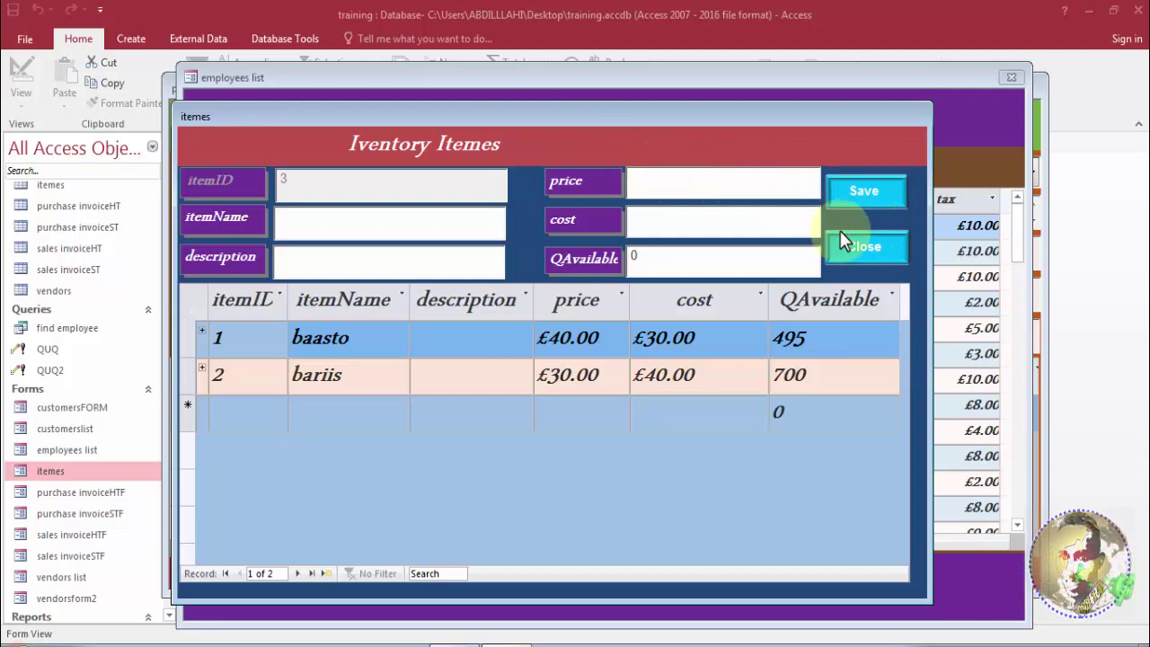
click(865, 246)
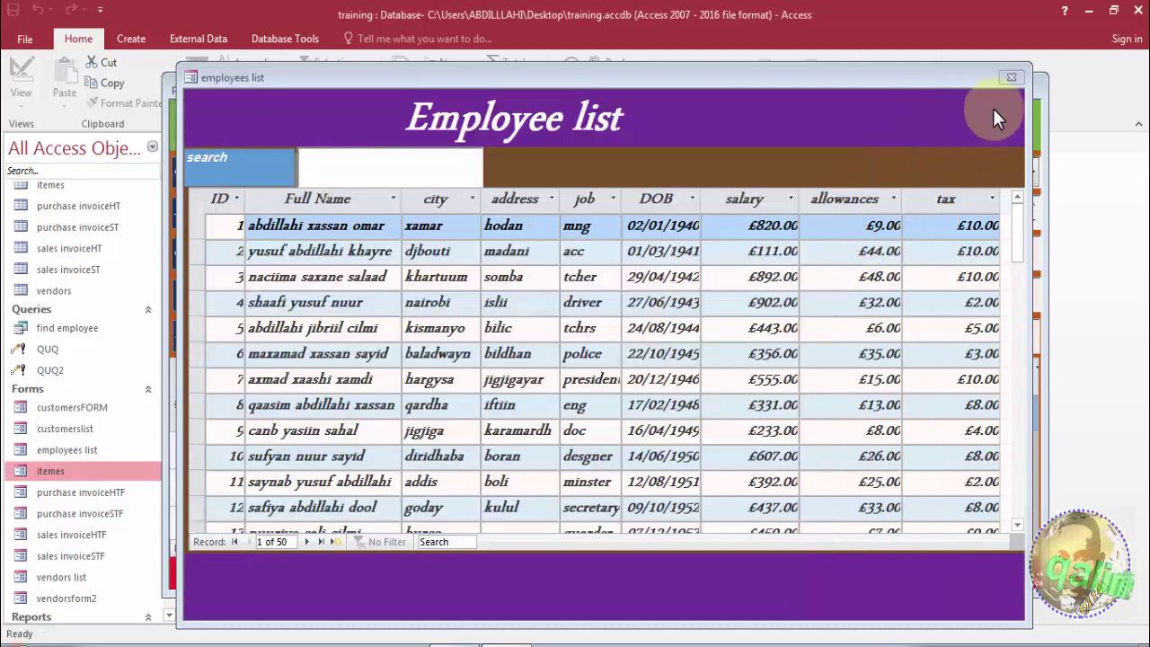
click(1010, 78)
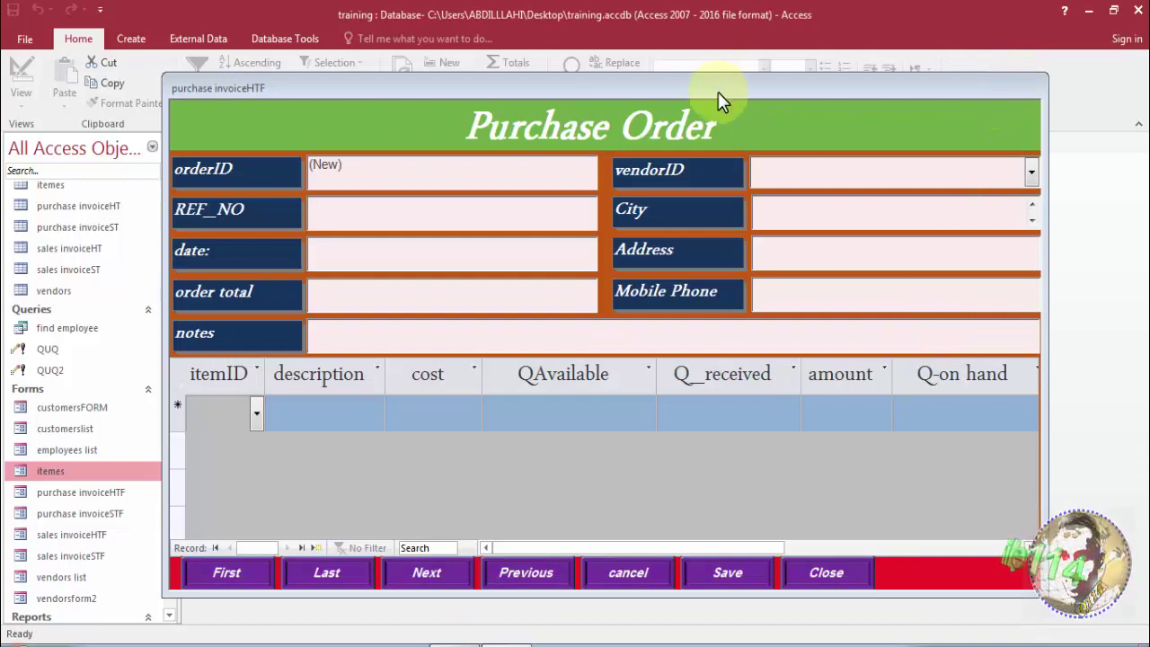
Enter a purchase order for the second listed vendor with item baasto and a received quantity of 4, and close the form.
drag(719, 90, 708, 112)
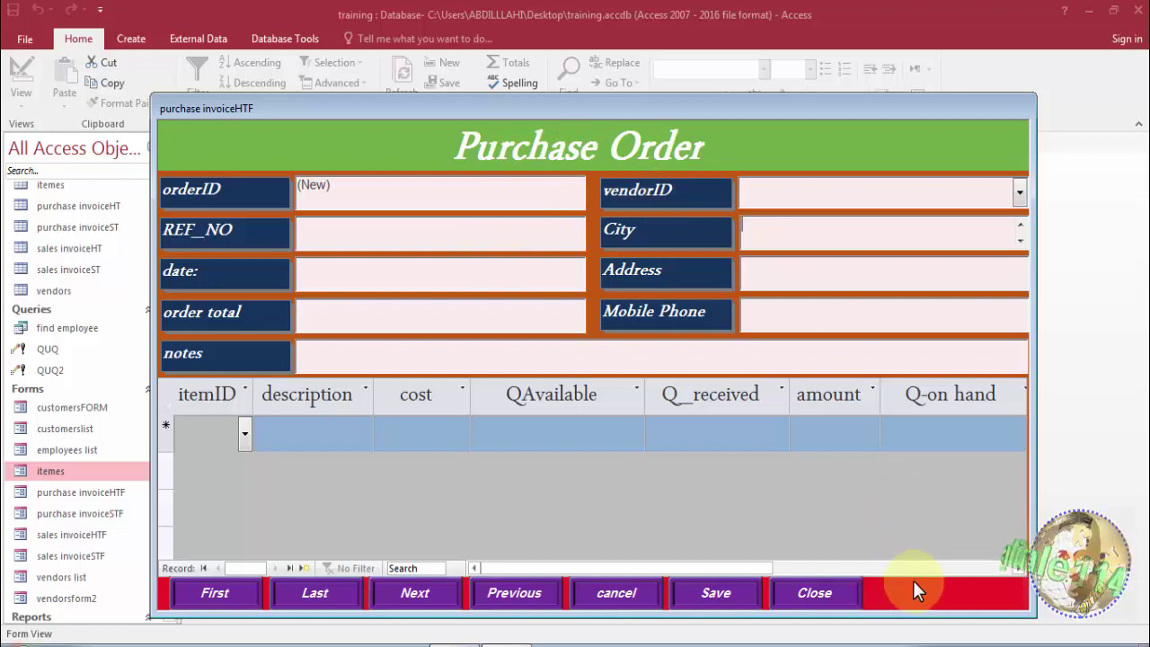
click(1020, 192)
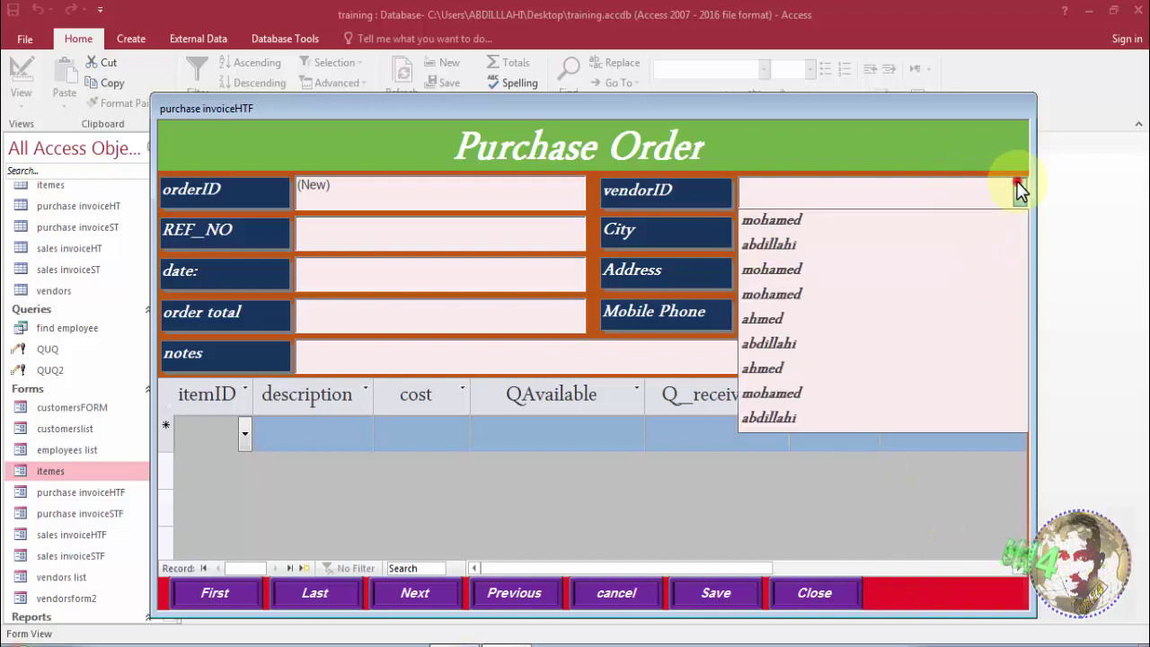
click(989, 239)
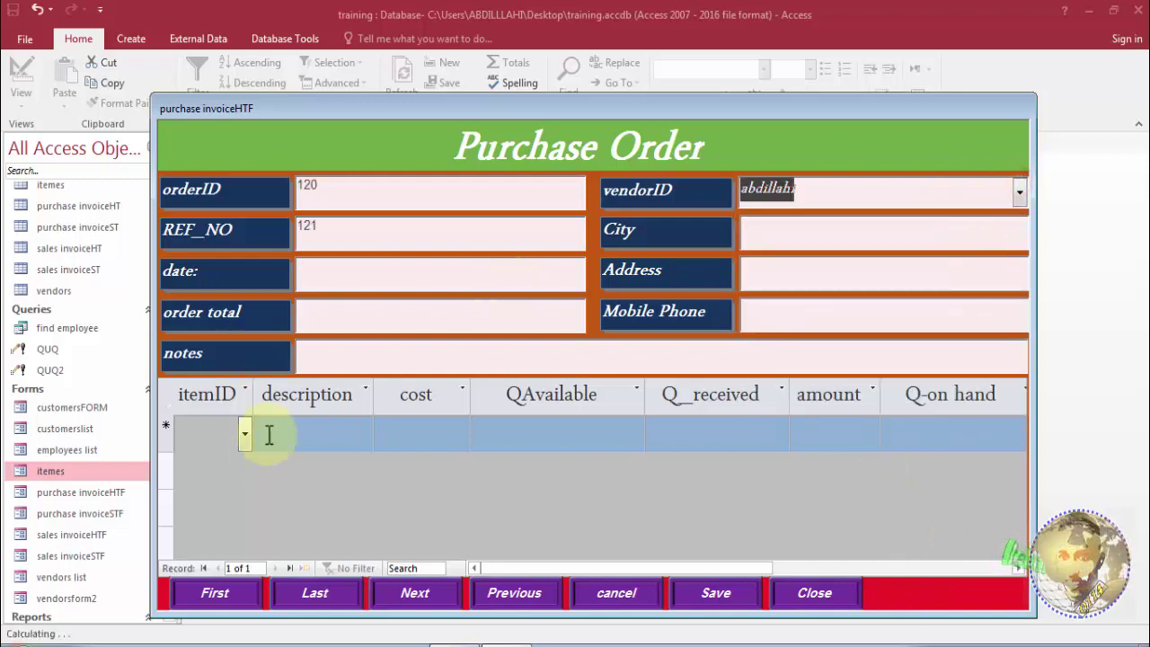
click(241, 444)
click(236, 469)
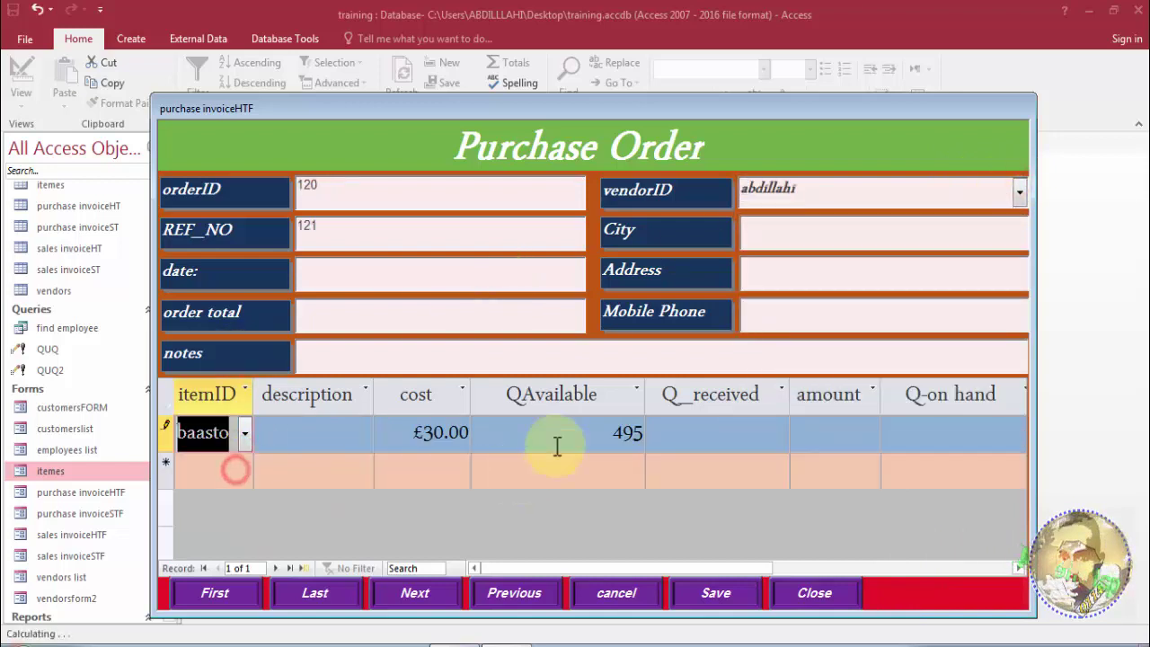
click(724, 426)
text(4)
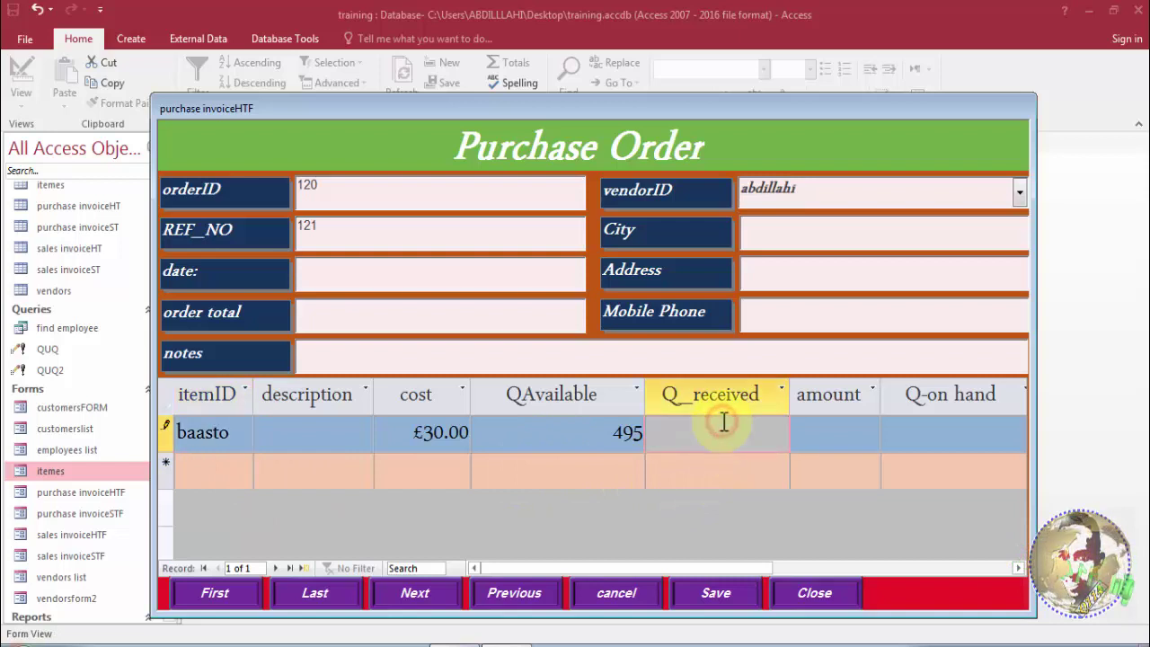
click(726, 458)
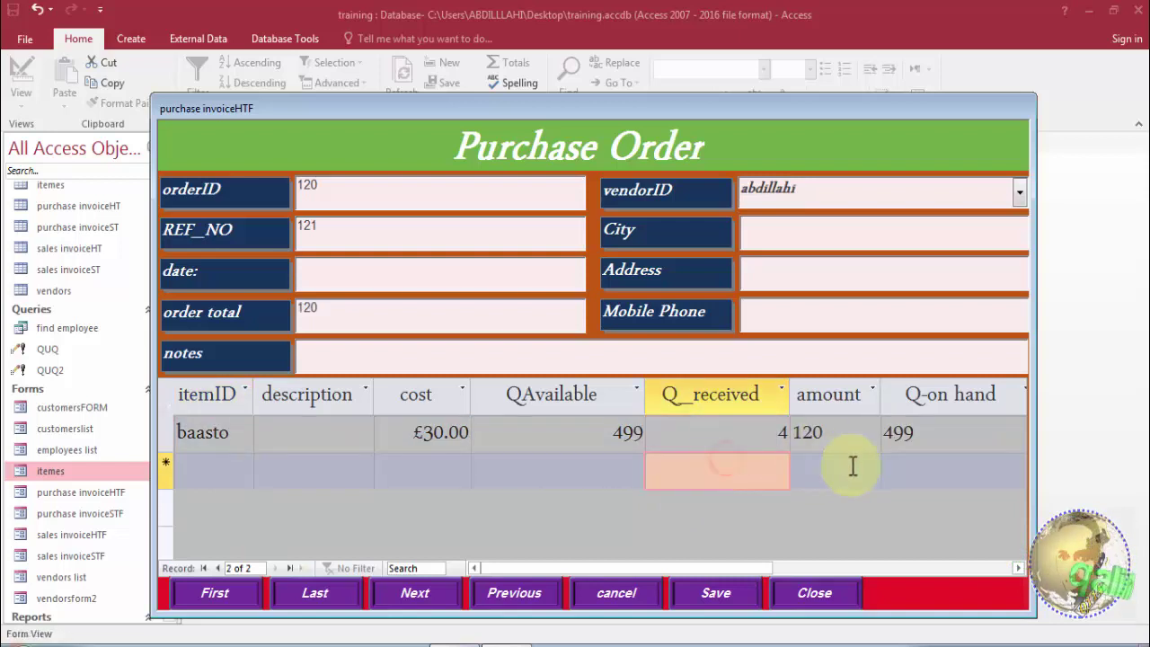
click(811, 590)
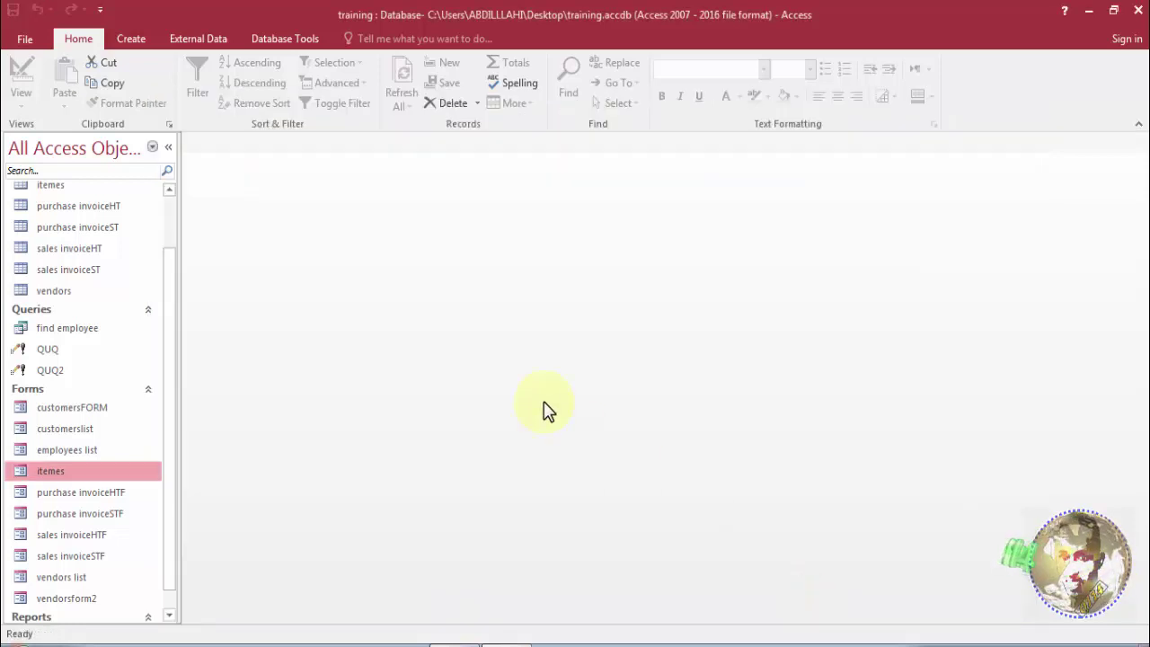
Start a report with the Report Wizard and add the FirstName field from the vendors table.
click(131, 40)
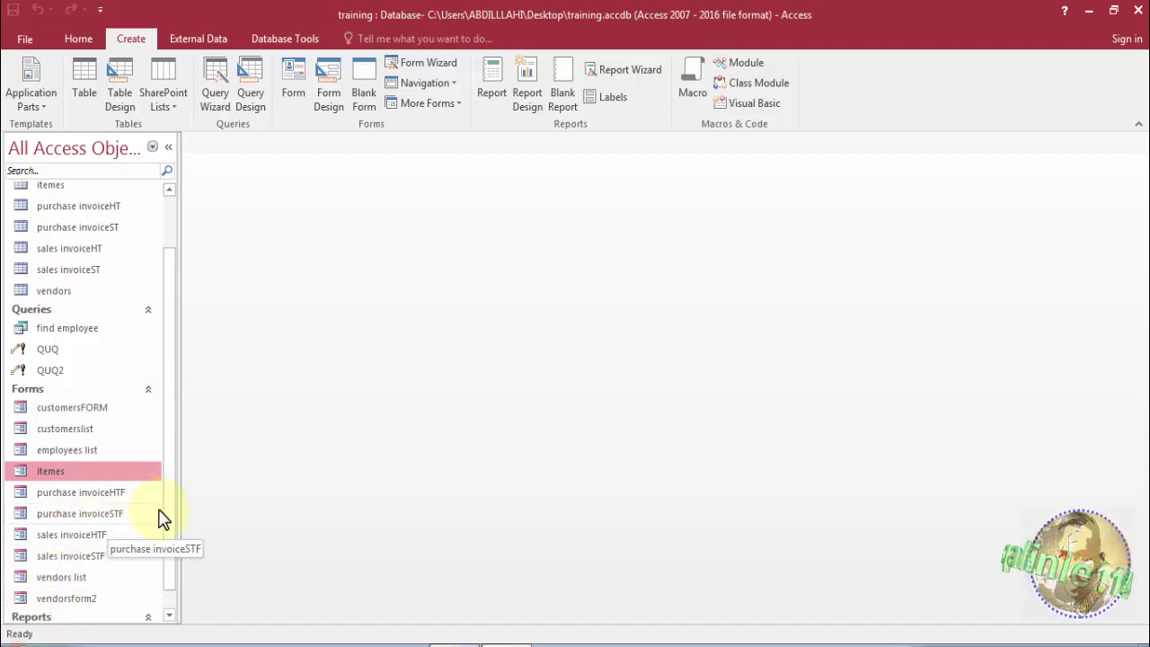
click(625, 70)
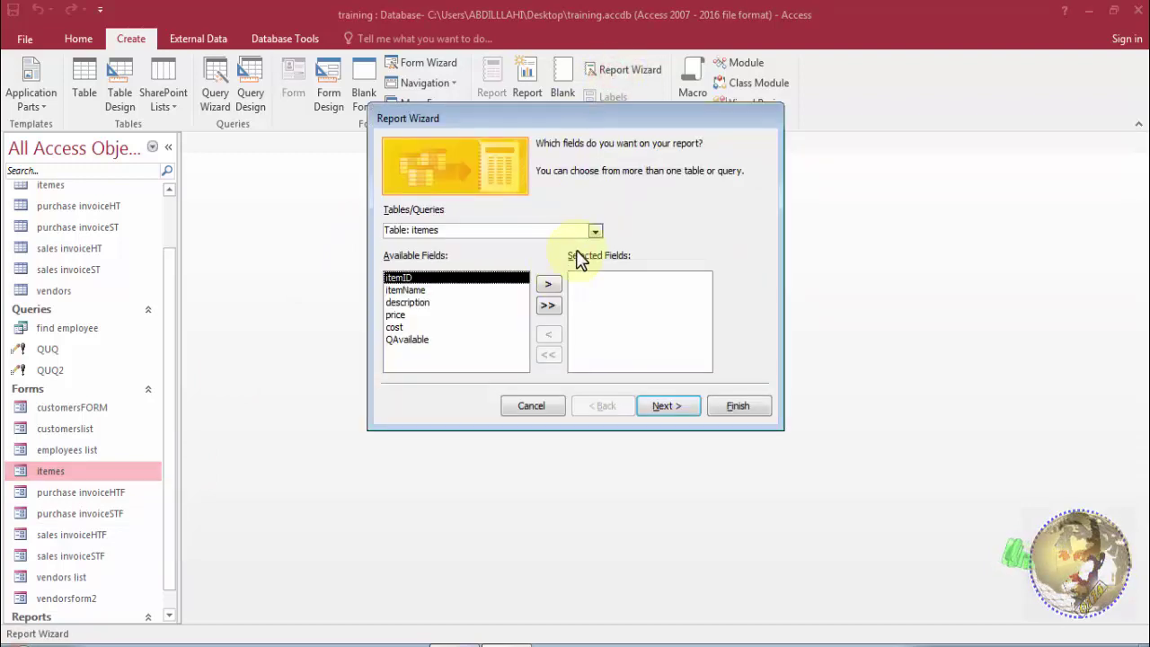
click(595, 232)
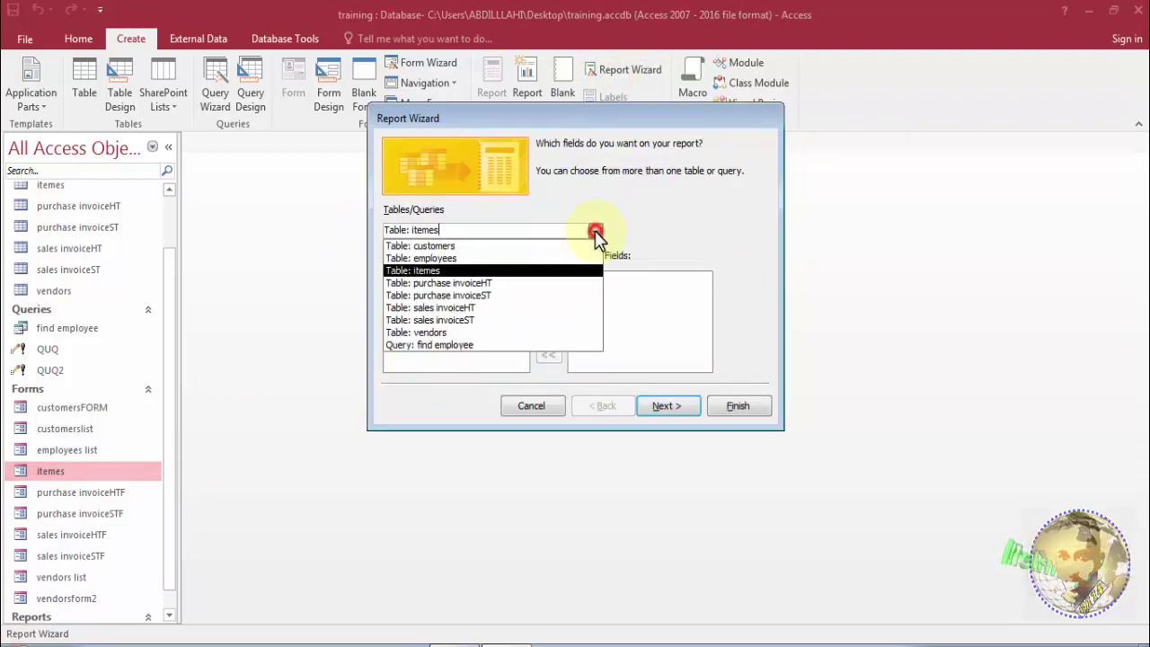
click(547, 332)
click(457, 290)
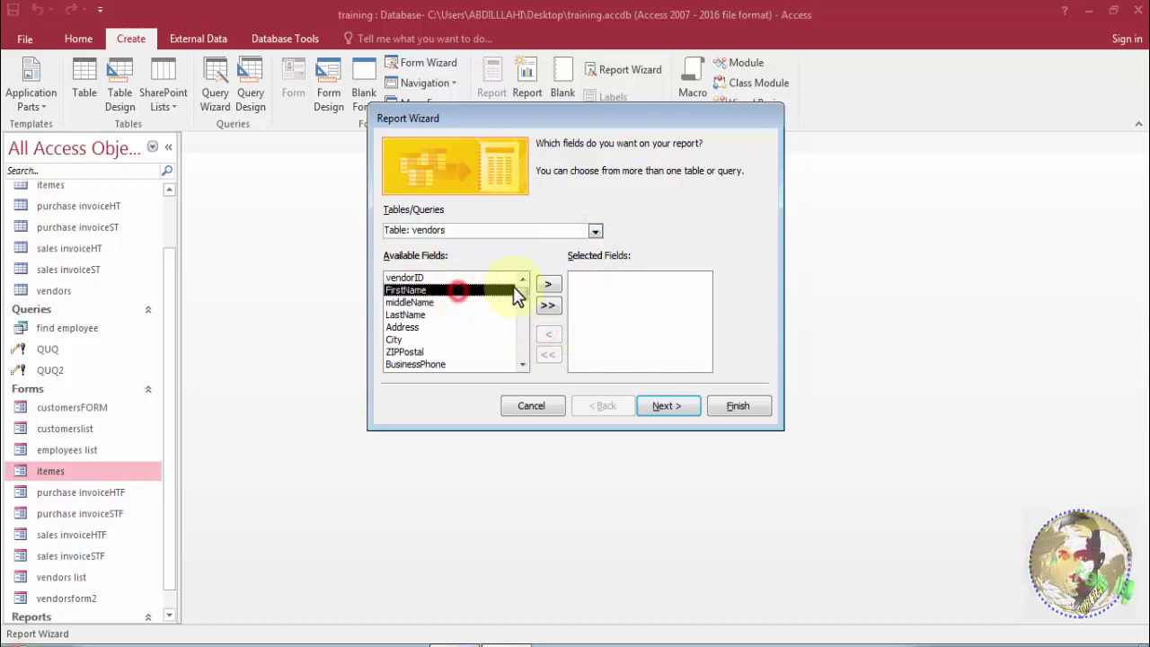
click(550, 286)
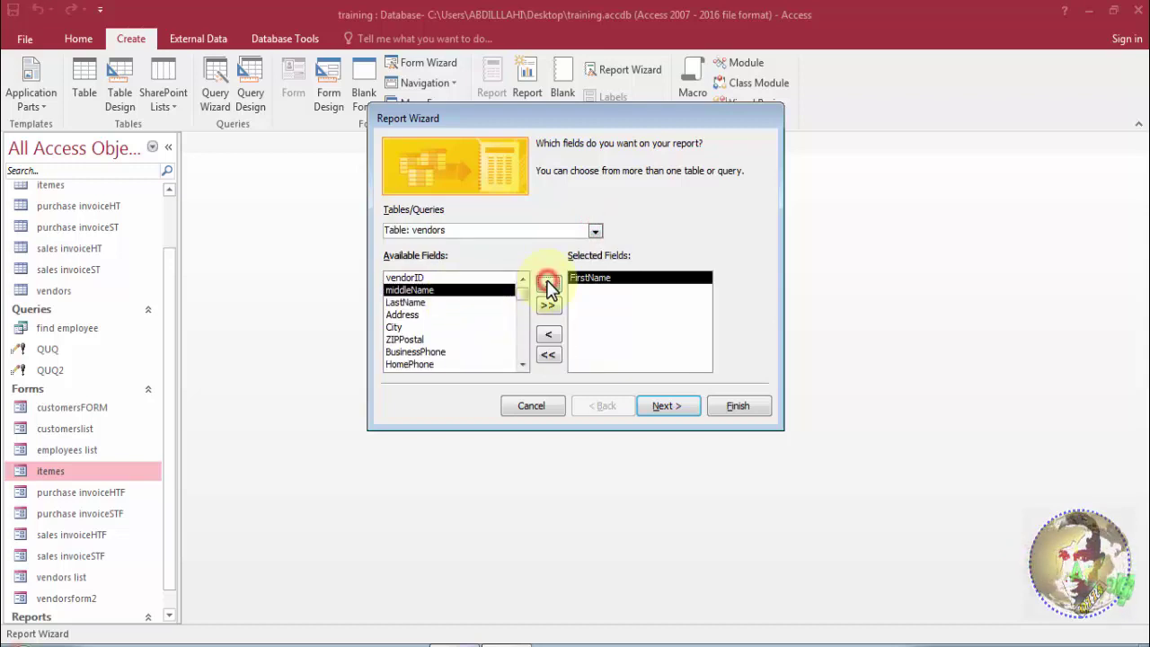
Add the invoiceID, Q_received and date: fields from the purchase invoiceST table to the report.
click(595, 231)
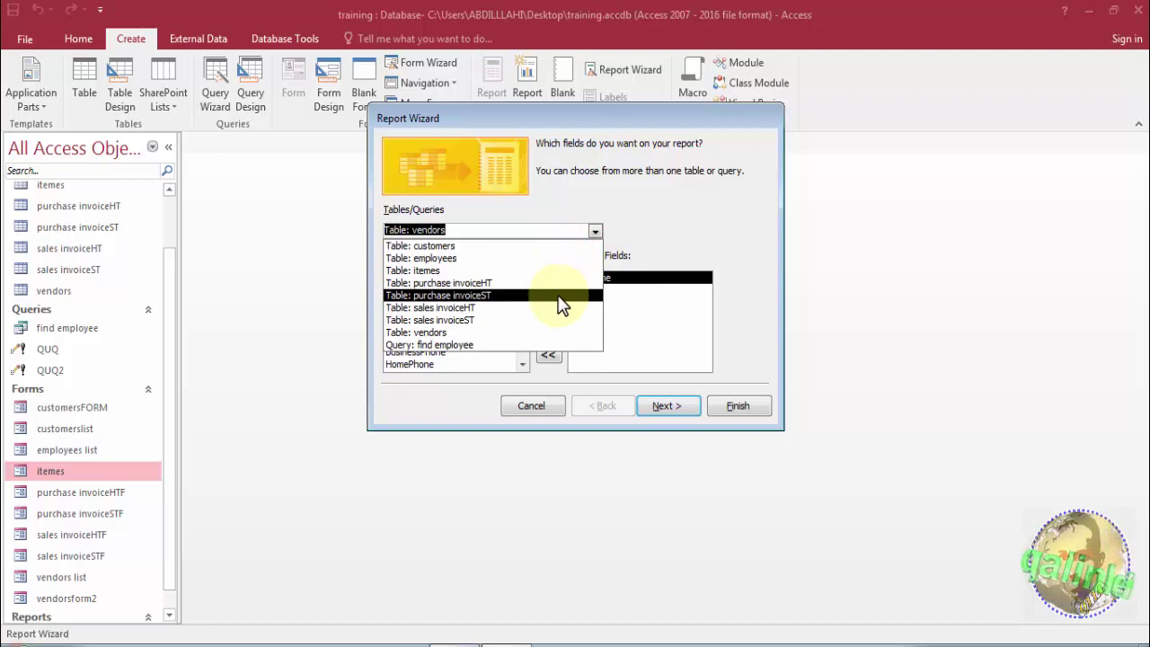
click(478, 296)
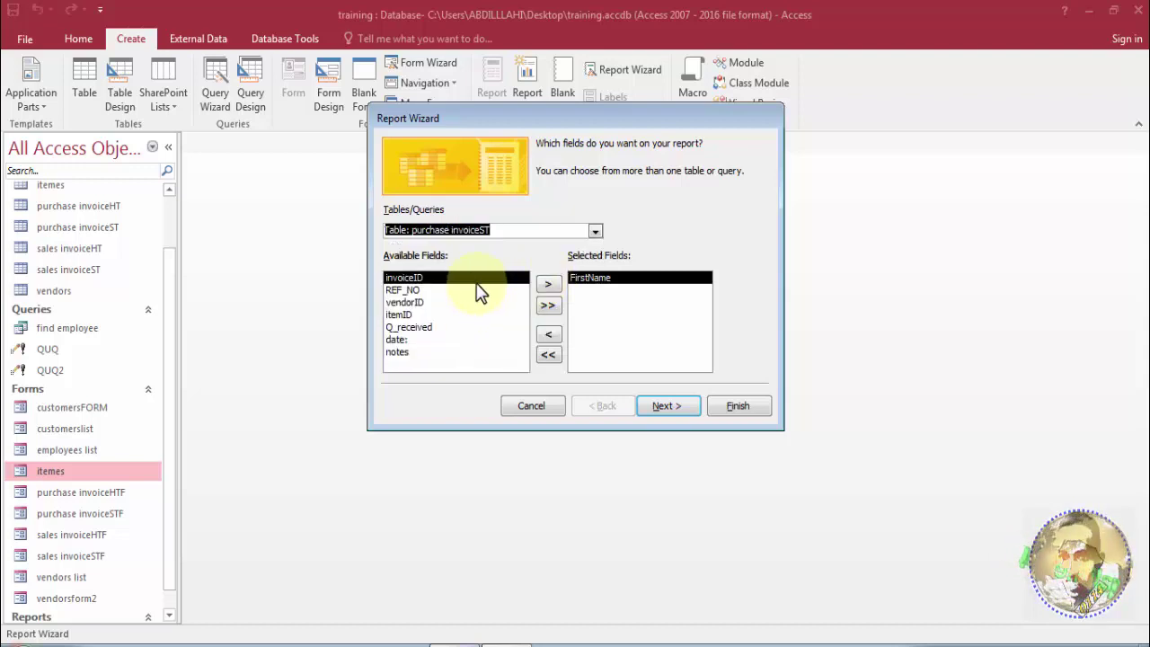
click(549, 284)
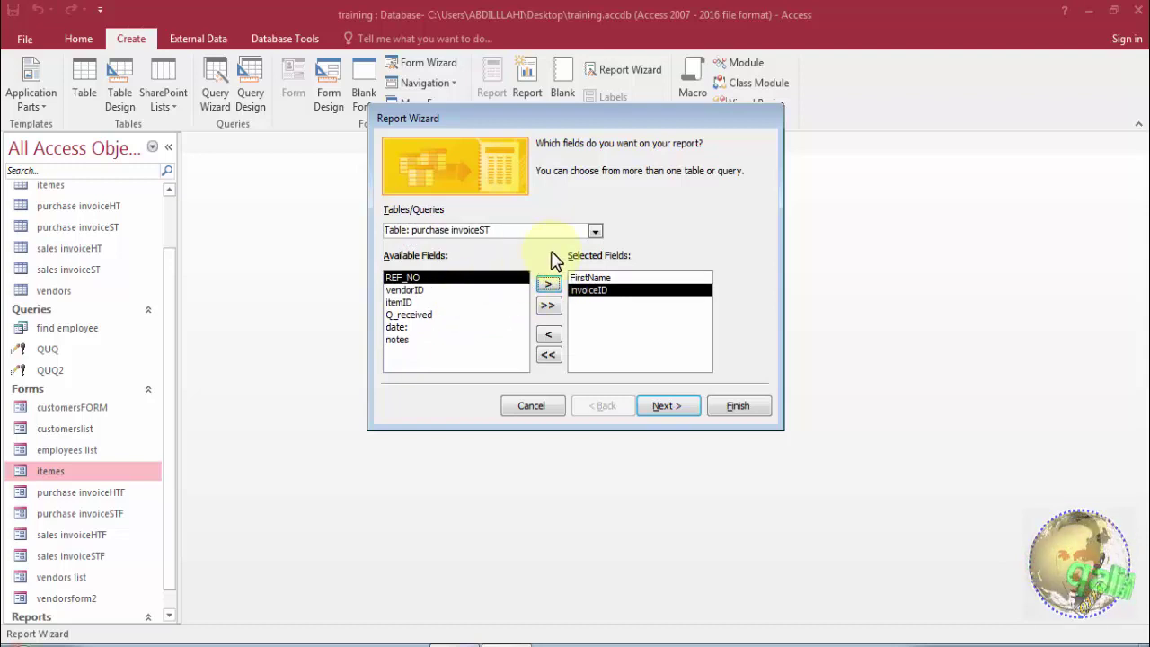
click(475, 316)
click(547, 286)
click(547, 286)
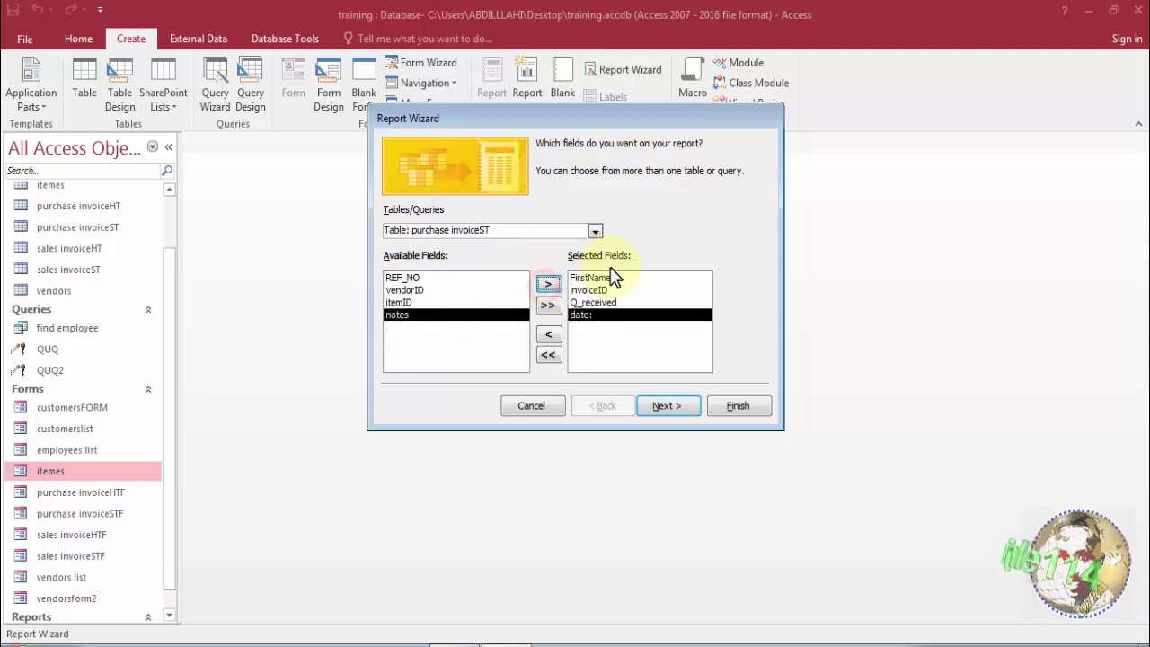
Add the itemName and cost fields from the itemes table directly after FirstName in the report's selected fields.
click(595, 231)
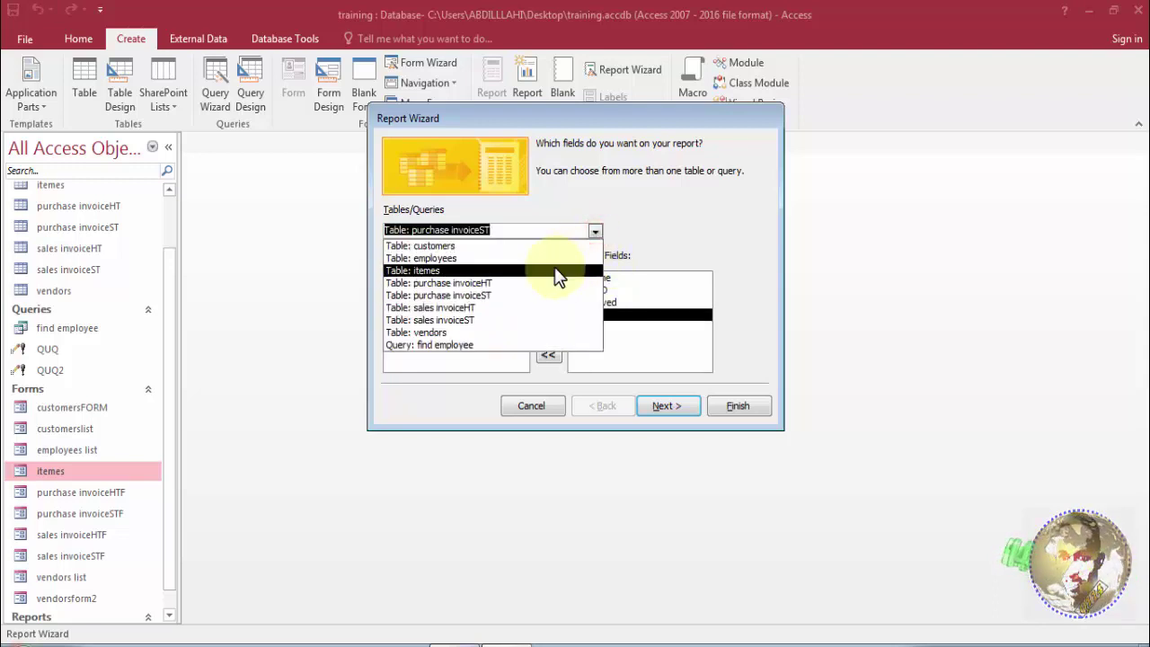
click(556, 265)
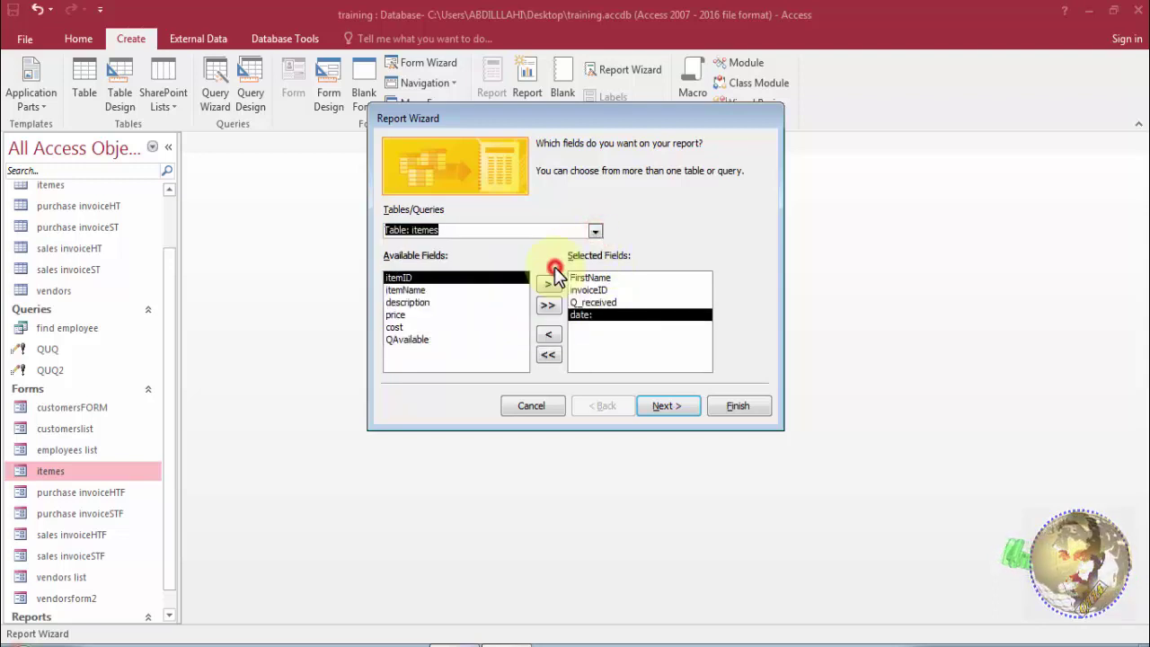
click(458, 290)
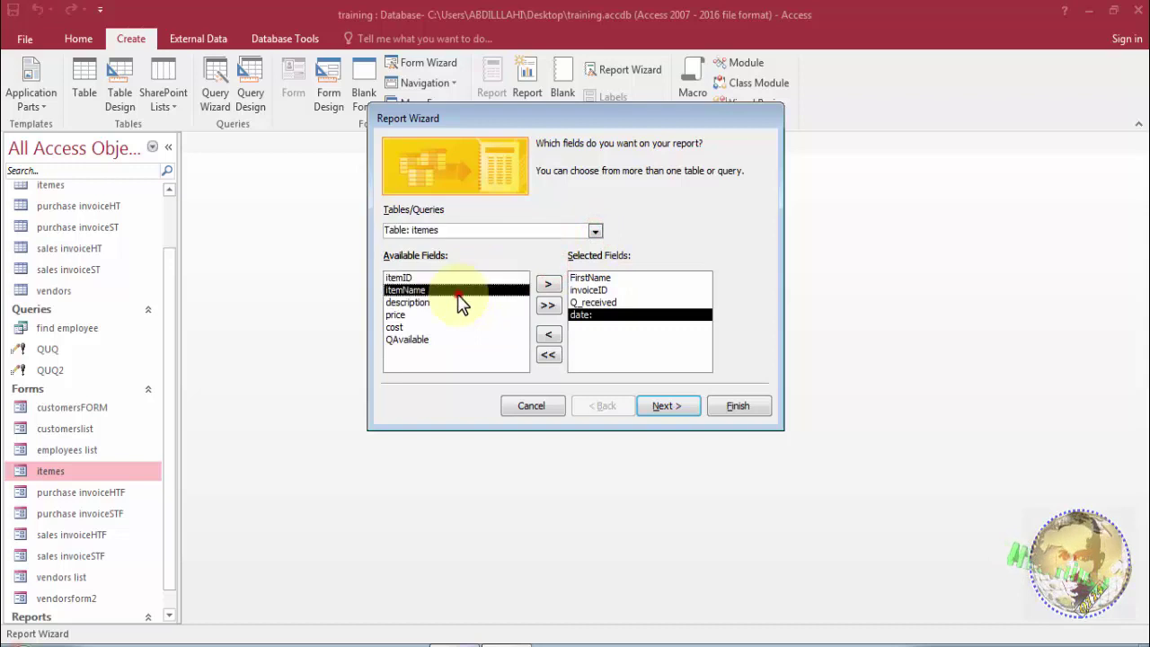
click(579, 290)
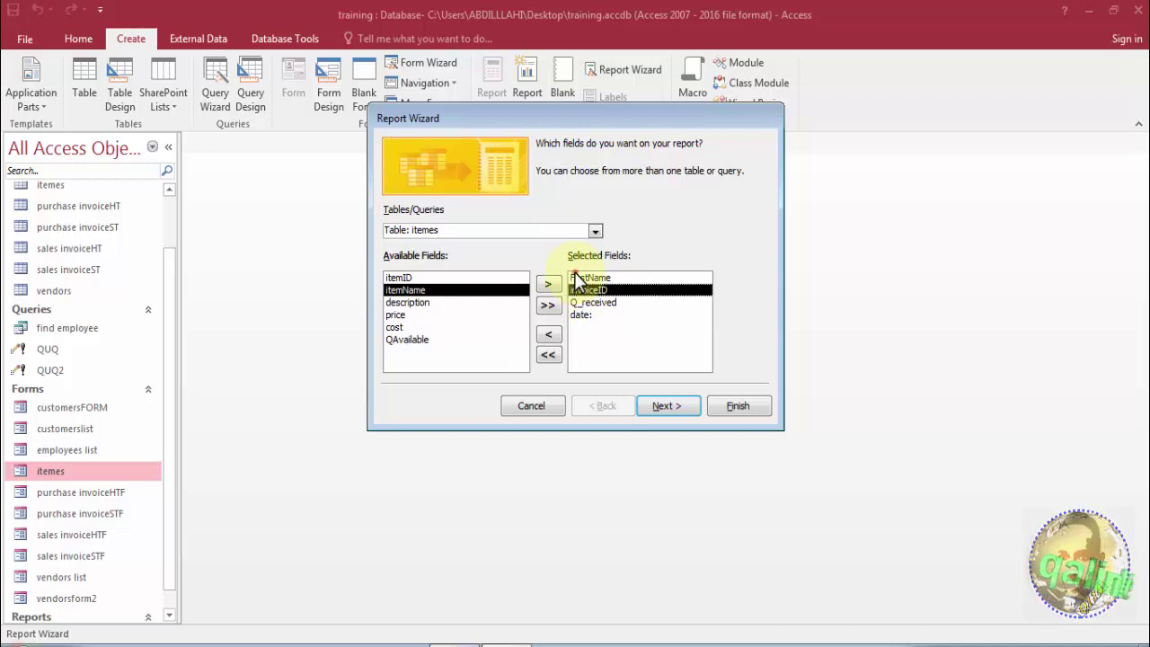
click(573, 277)
click(550, 288)
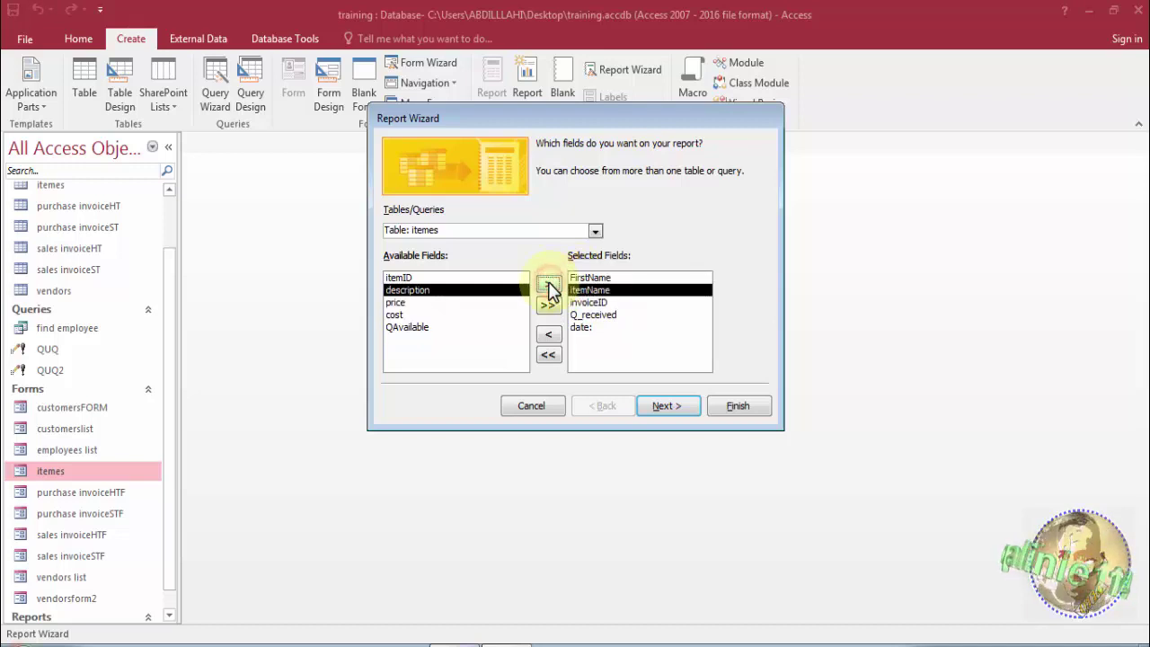
click(500, 315)
click(549, 286)
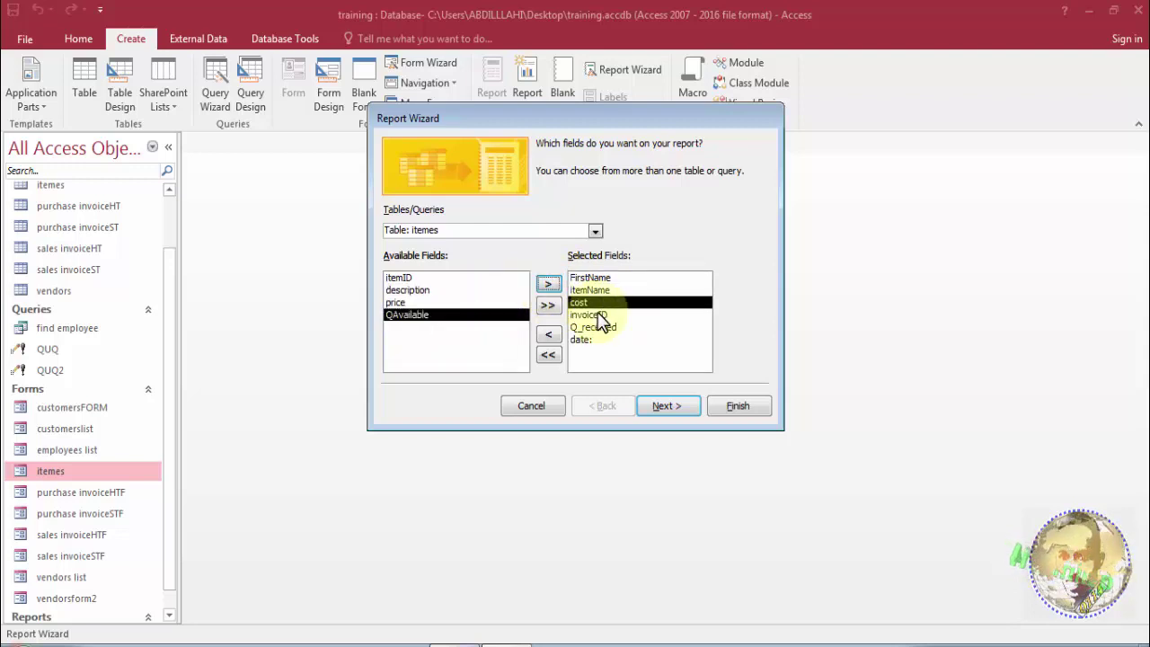
Set the report to view data by purchase invoiceST, without added grouping levels or sorting.
click(684, 406)
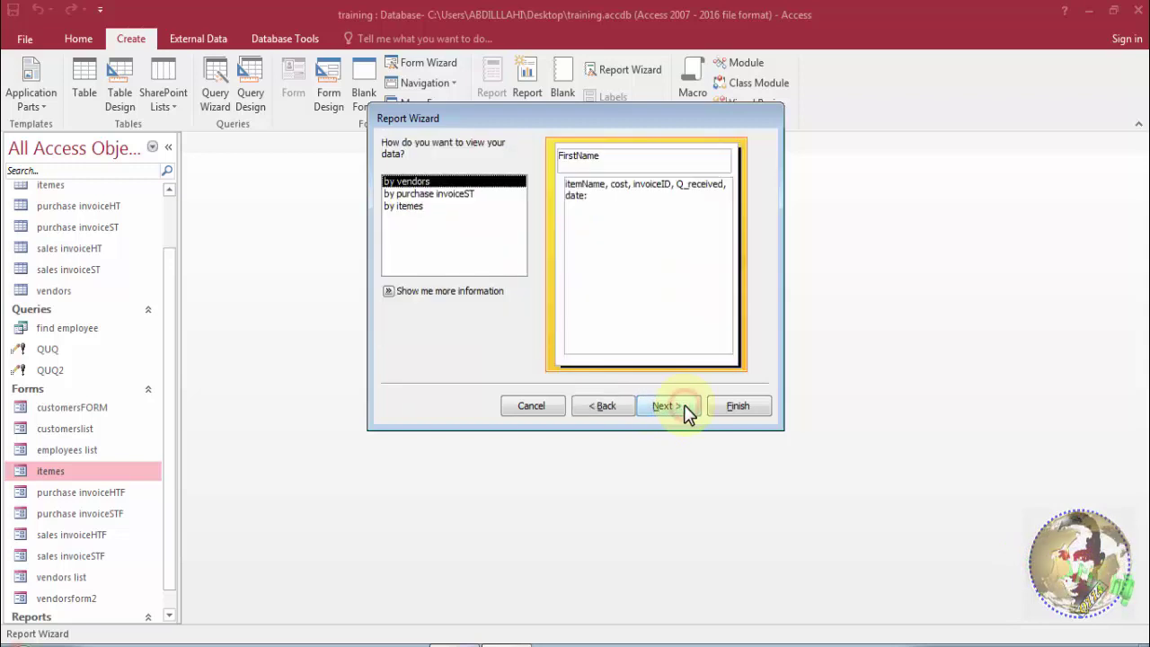
click(410, 194)
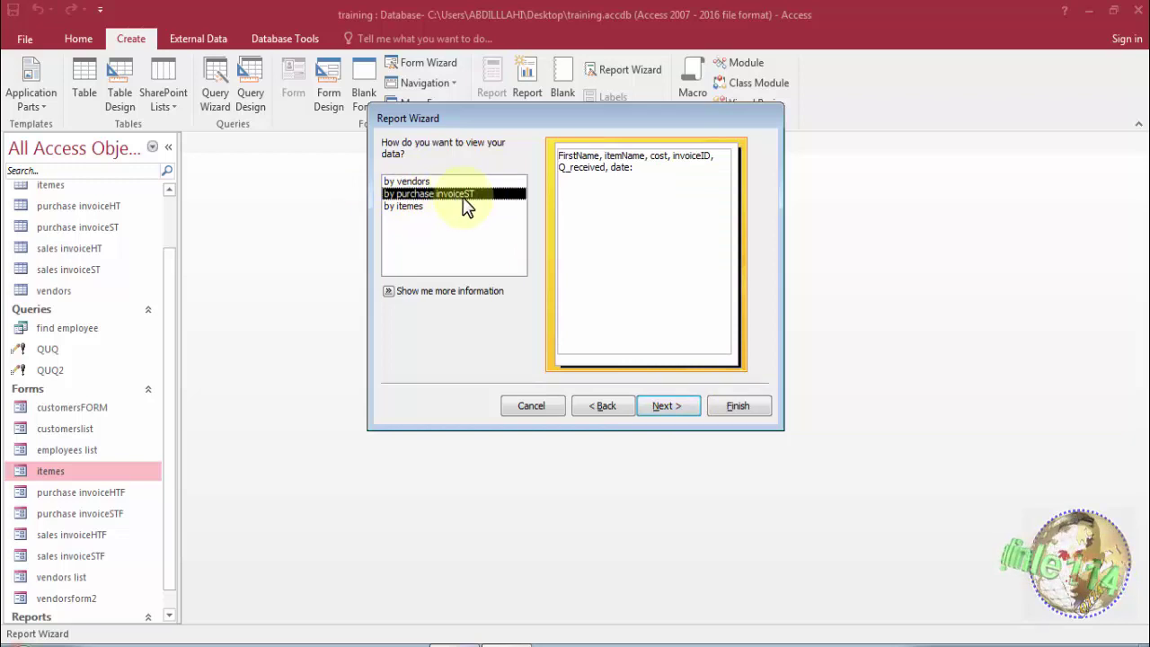
click(662, 406)
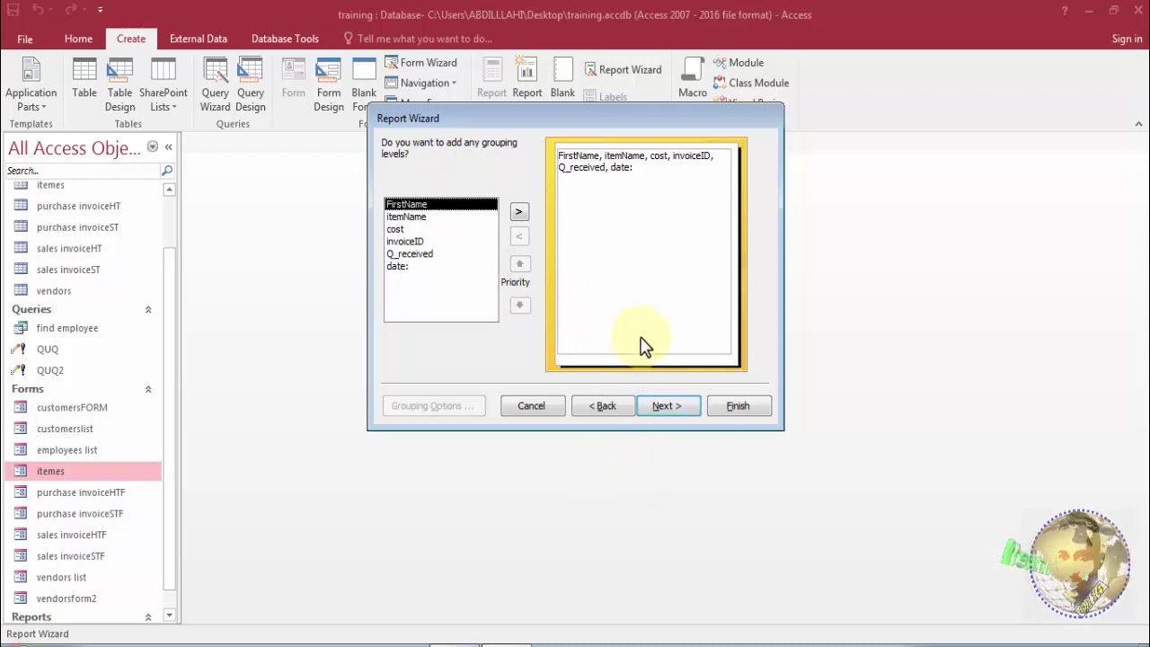
click(661, 415)
click(659, 410)
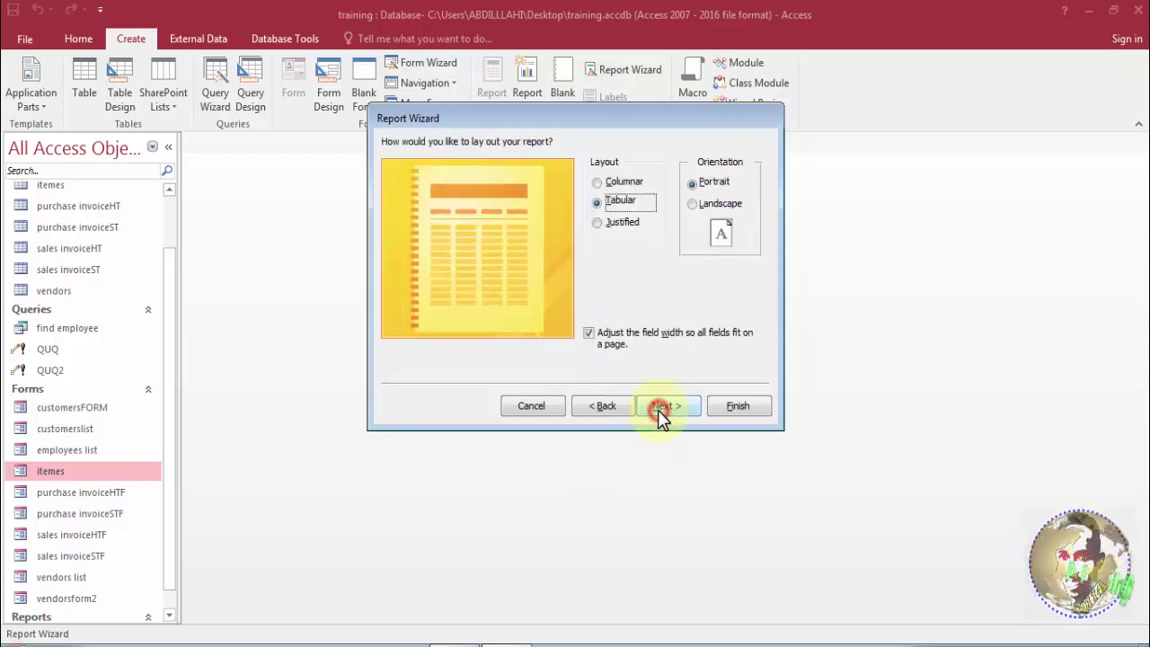
Accept the tabular portrait layout, title the report "purchase order report" and finish it with a preview.
click(660, 406)
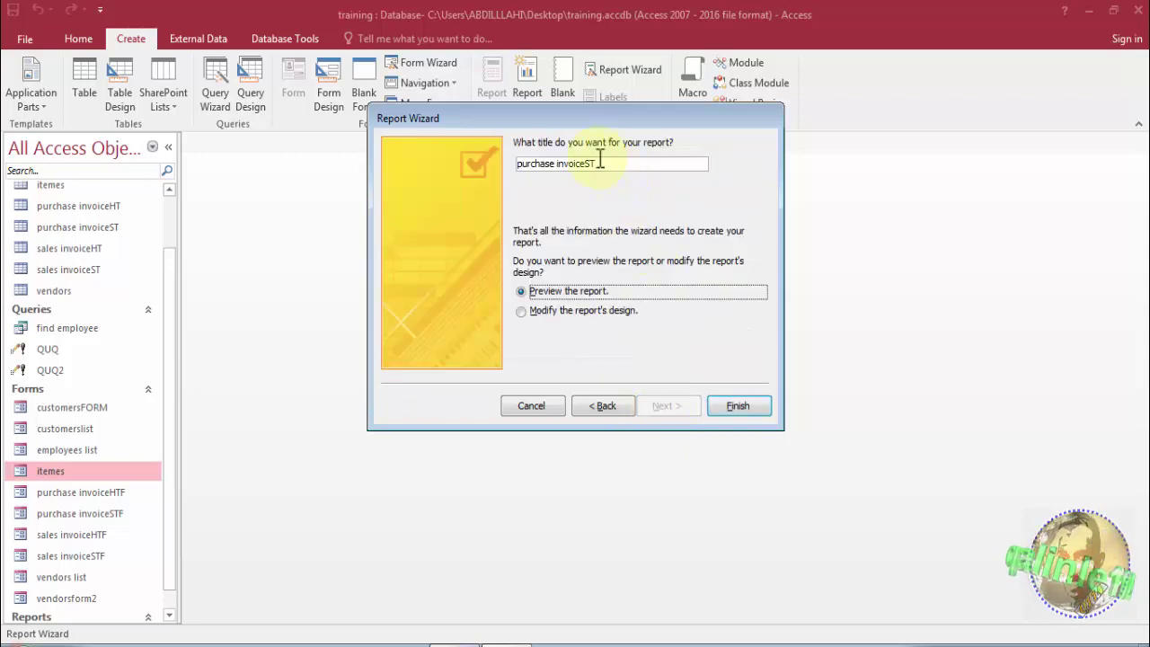
drag(603, 163, 558, 165)
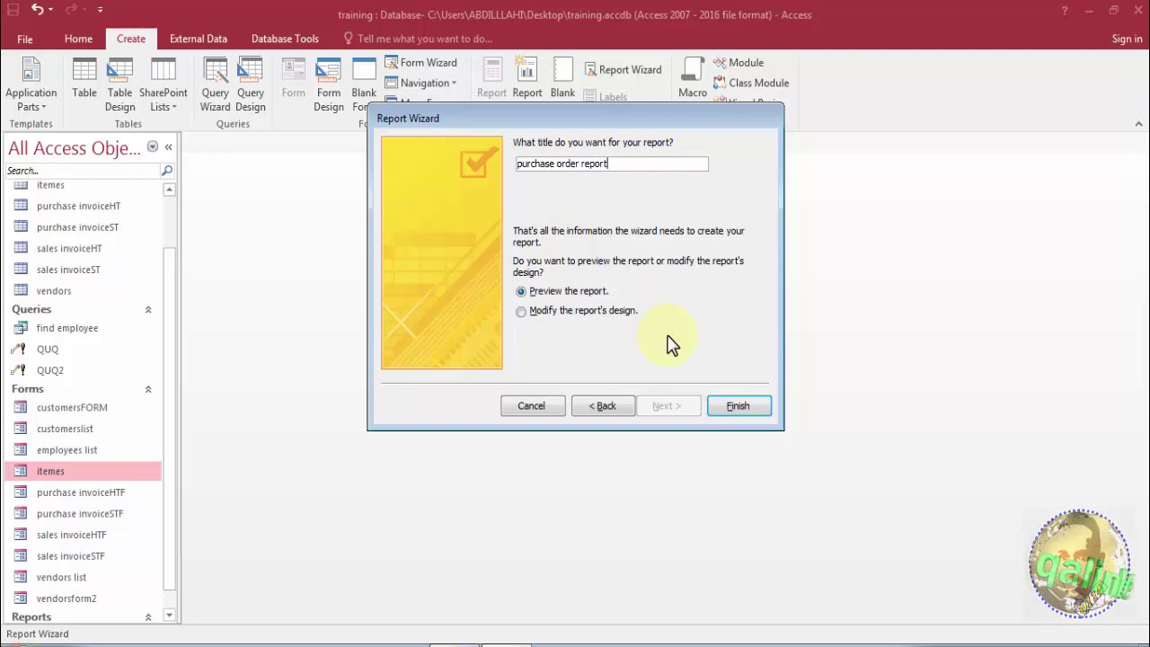
click(737, 406)
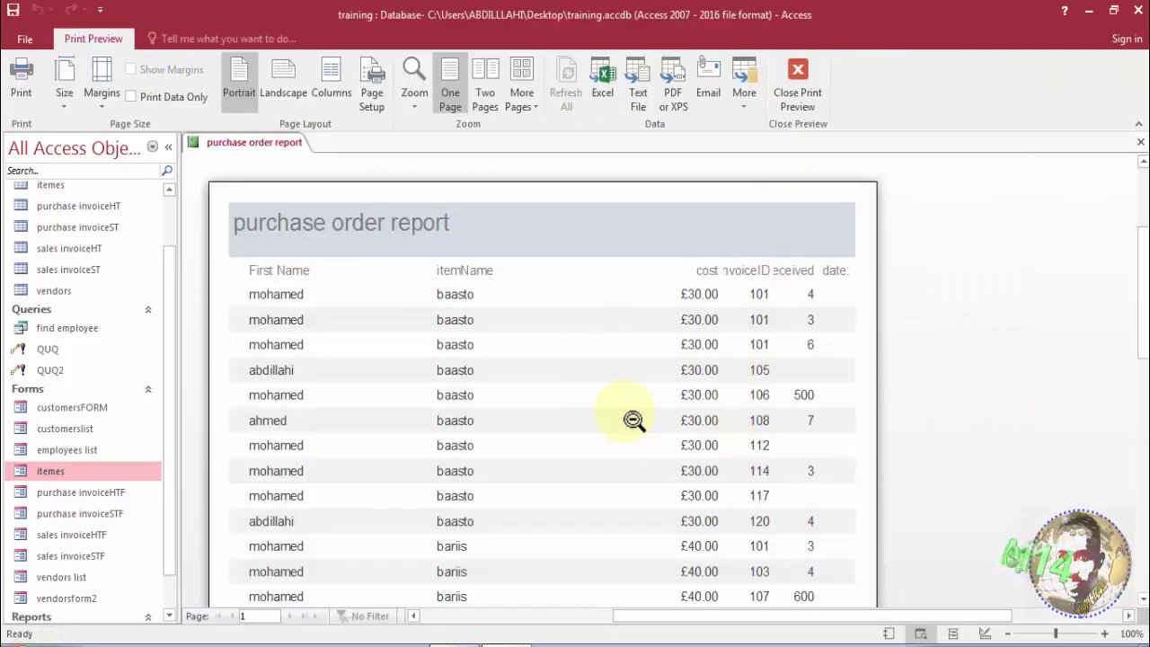
Switch the purchase order report from print preview to Design View.
right_click(269, 153)
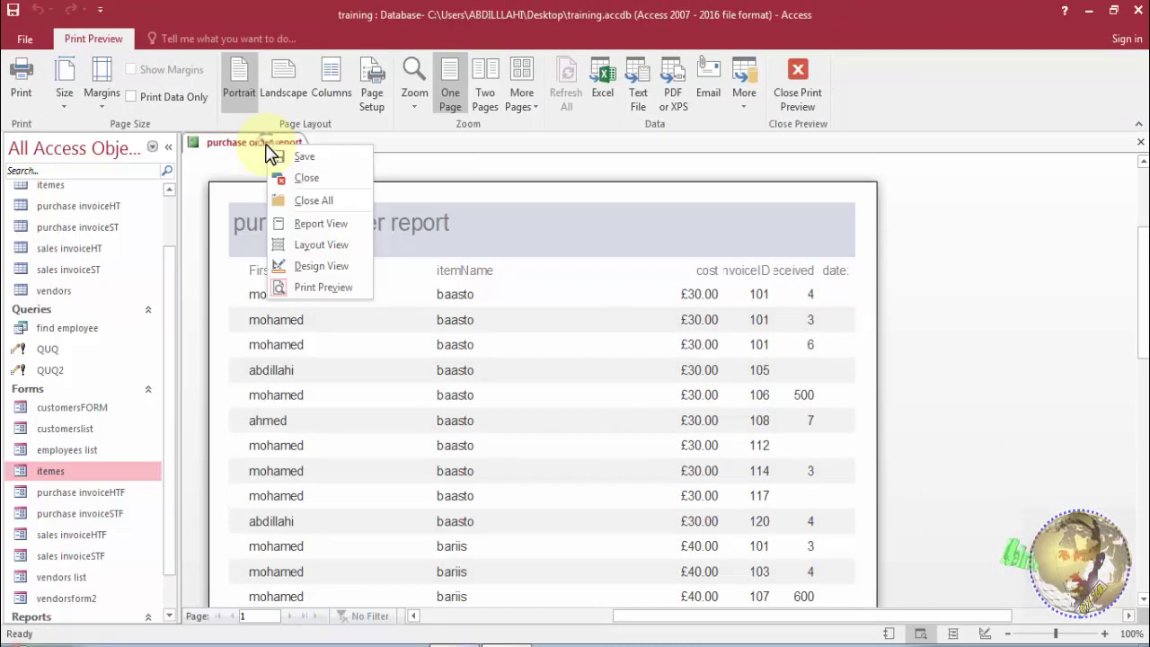
click(400, 185)
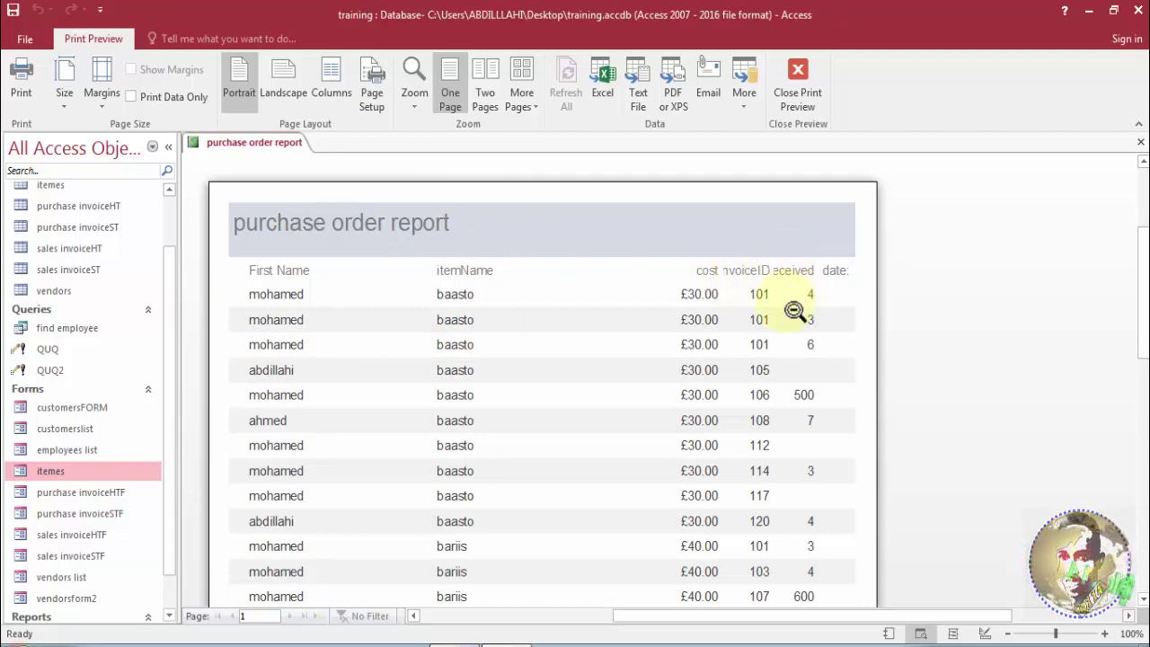
right_click(270, 142)
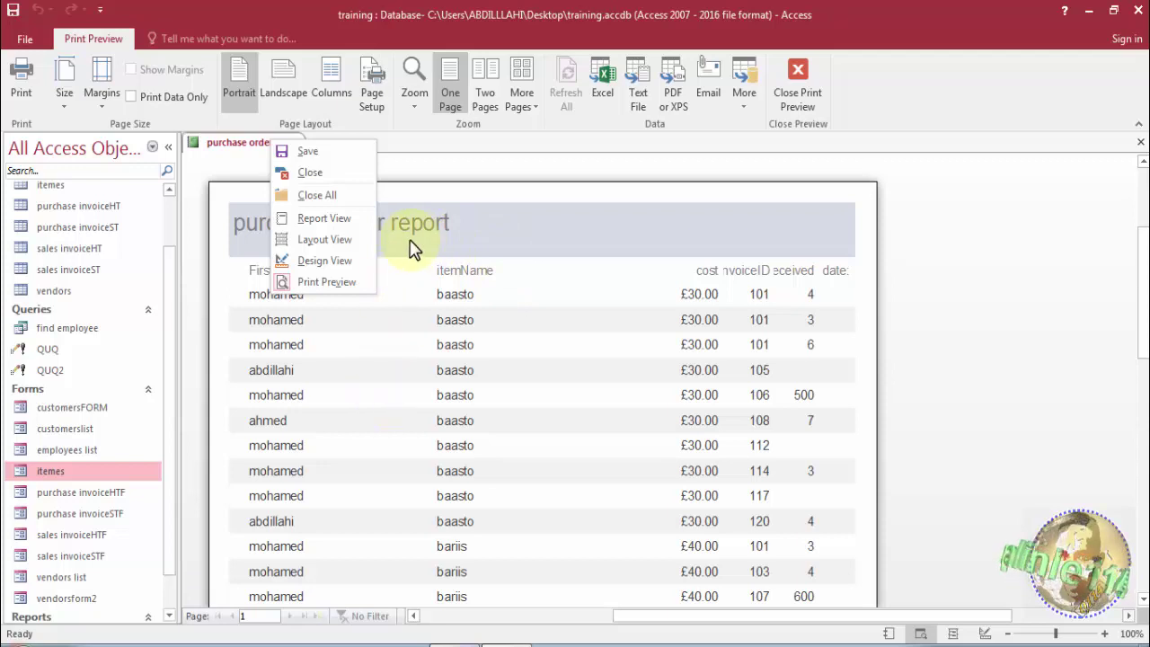
click(345, 263)
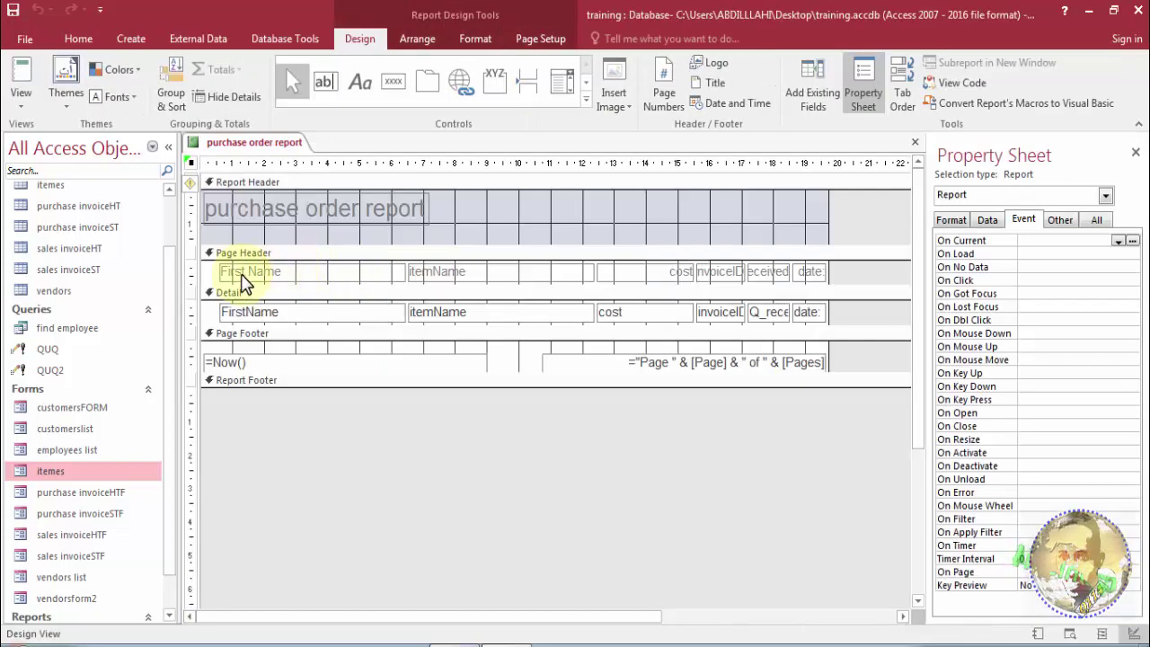
Apply a tabular layout to all column labels and place them back in the Page Header, starting at the left margin.
click(189, 271)
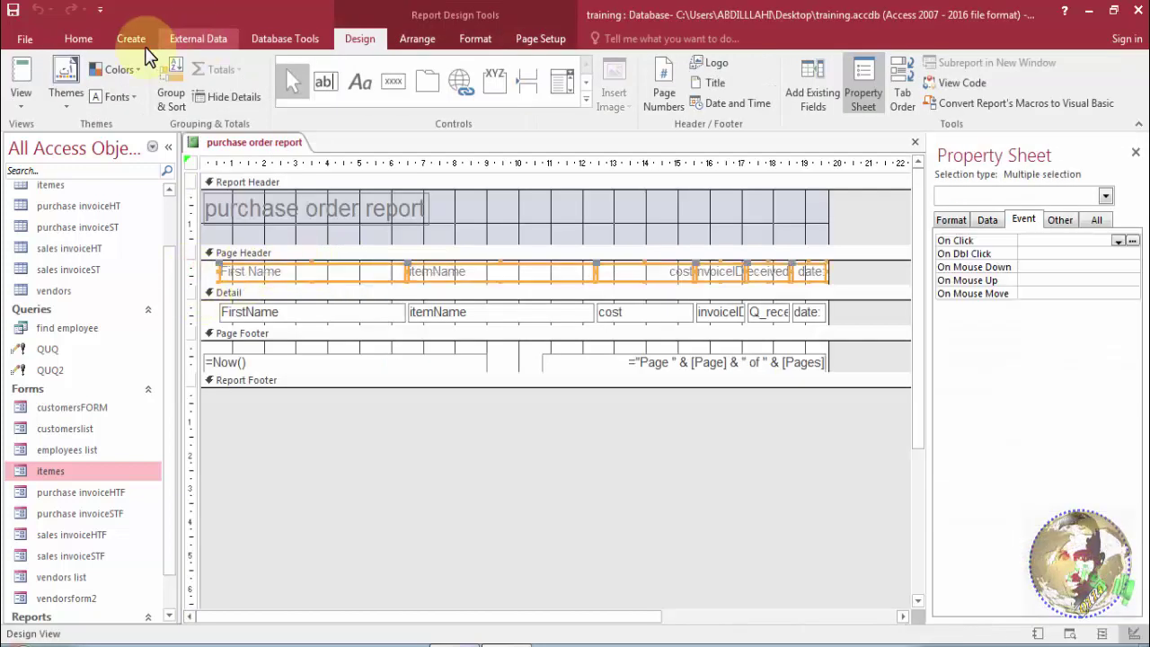
click(430, 35)
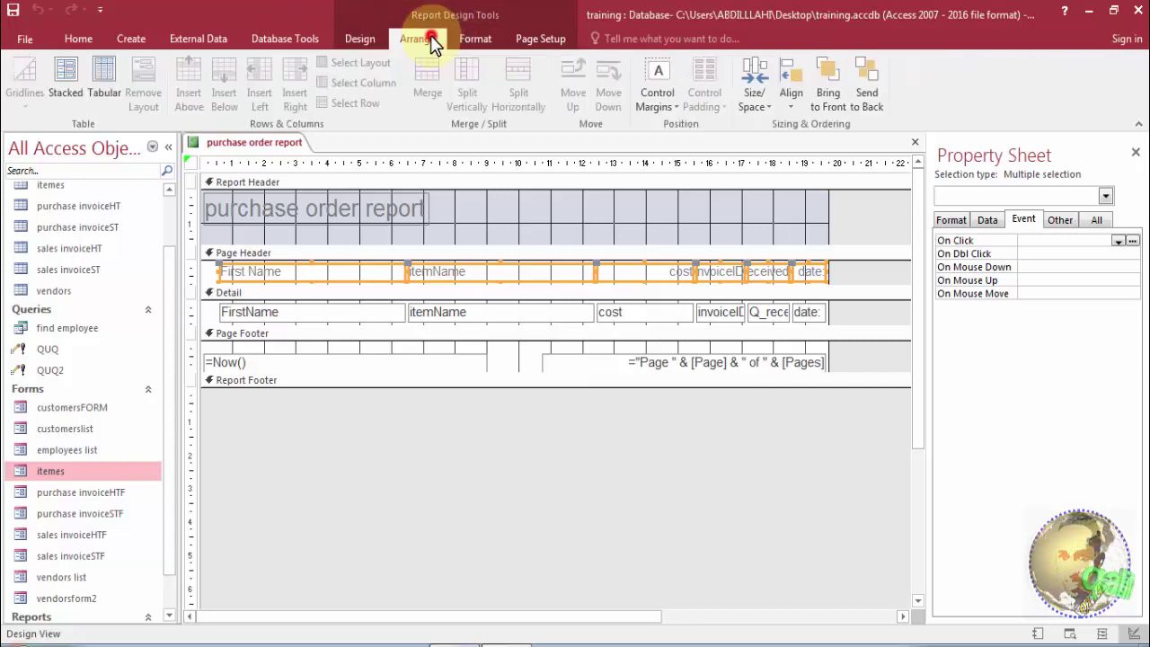
click(105, 77)
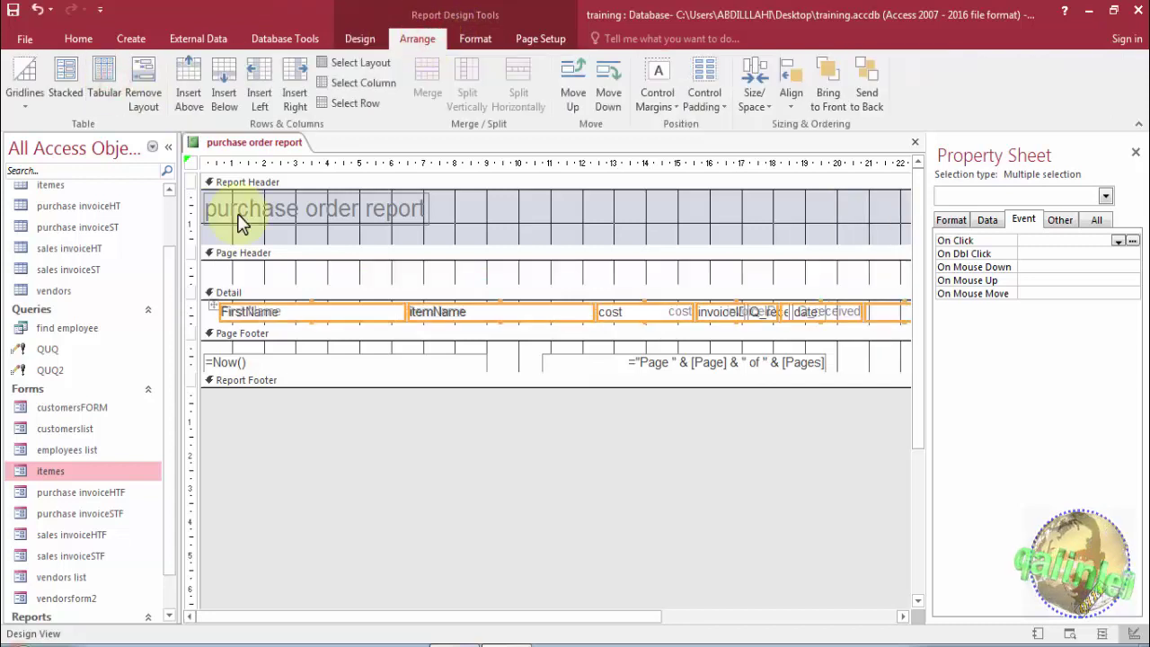
drag(350, 312, 329, 266)
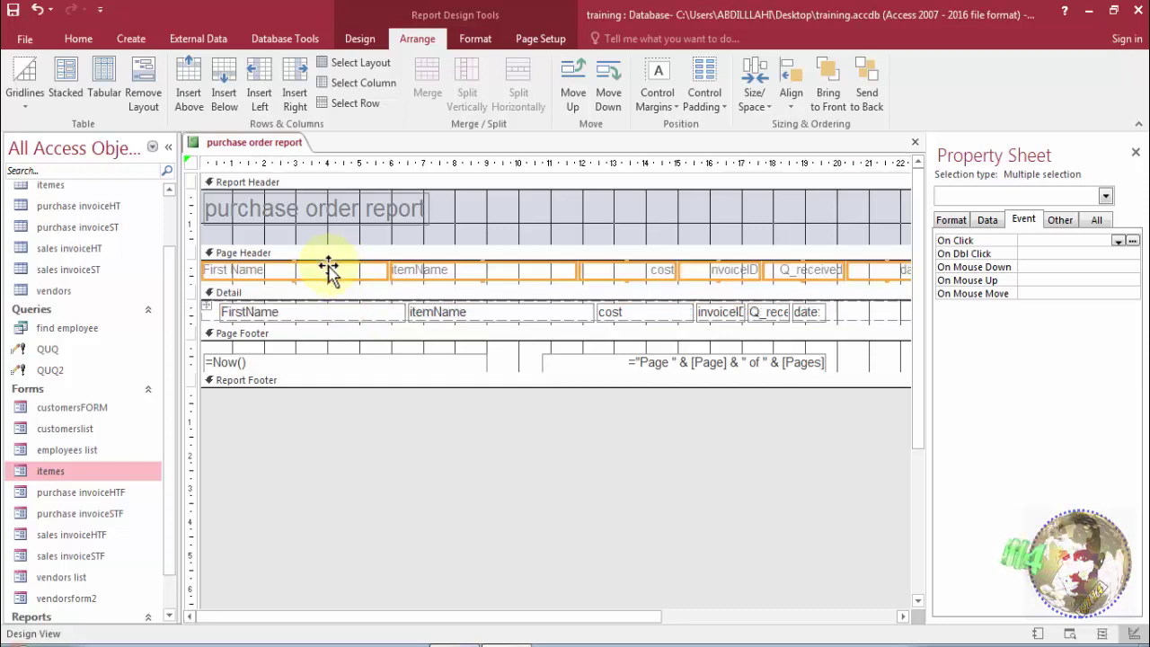
Apply a tabular layout to all Detail text boxes and shift them to the left margin beneath the header labels.
click(200, 311)
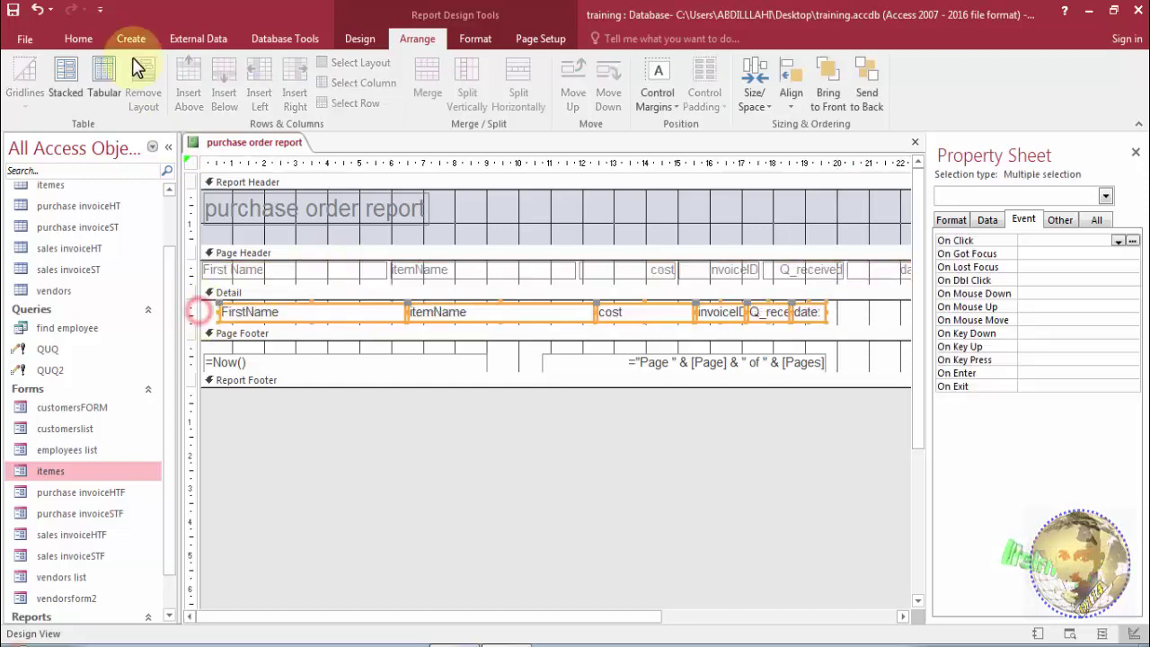
click(106, 79)
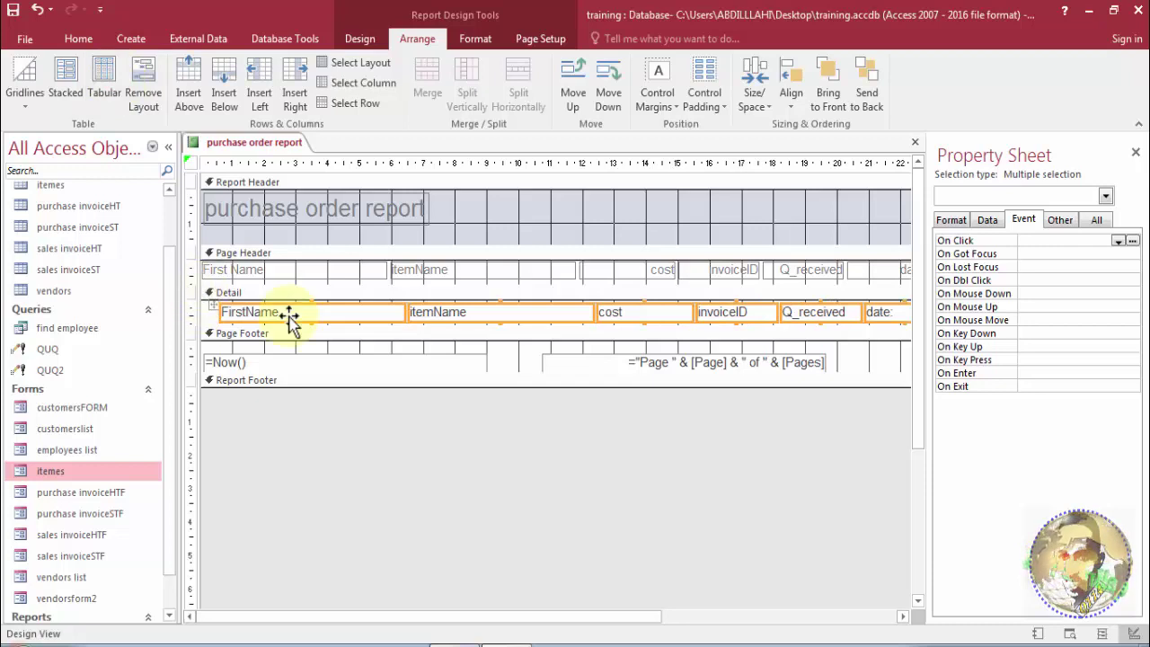
drag(289, 319, 270, 315)
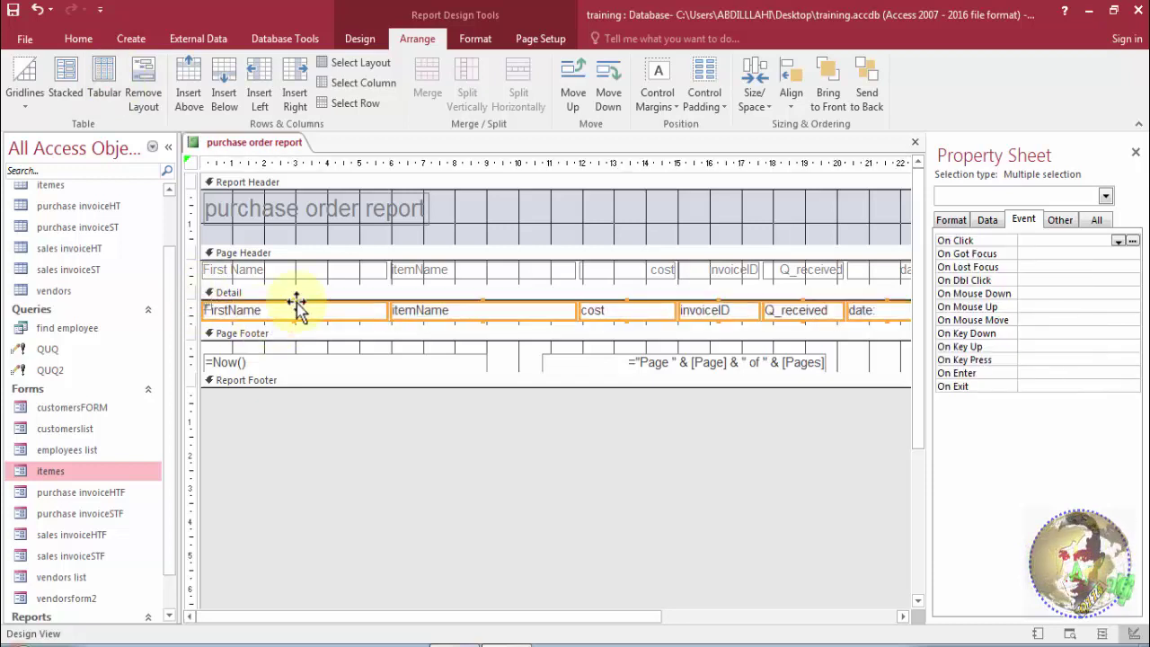
click(343, 299)
Remove the control layout from the First Name header label and from the Detail text boxes.
click(208, 272)
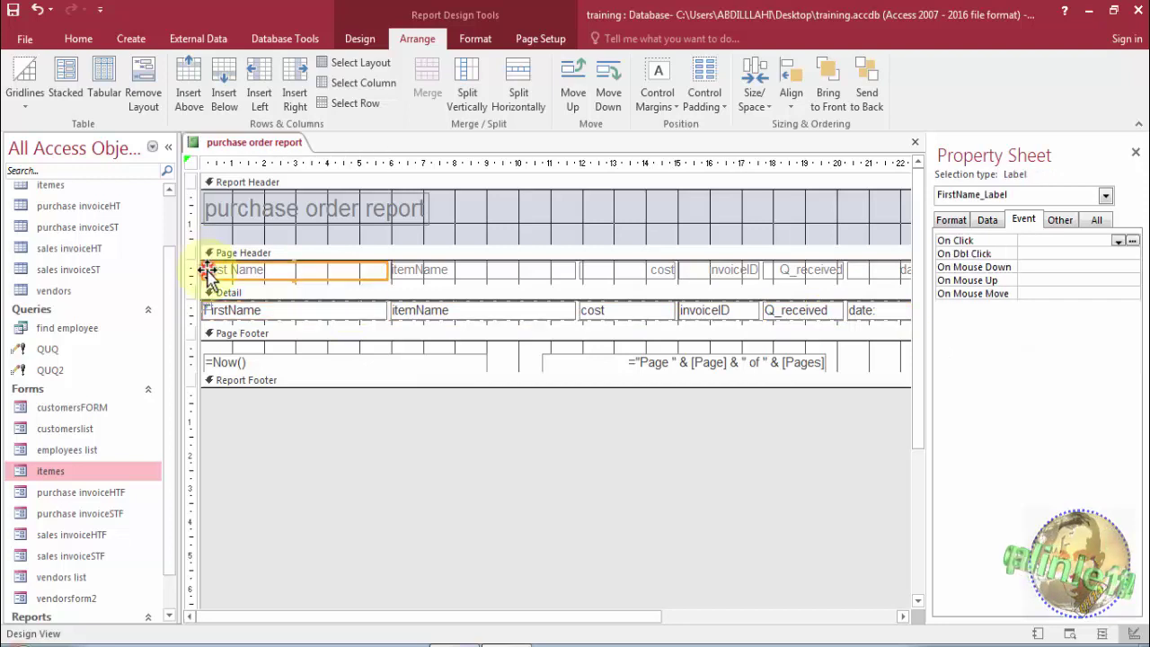
click(144, 99)
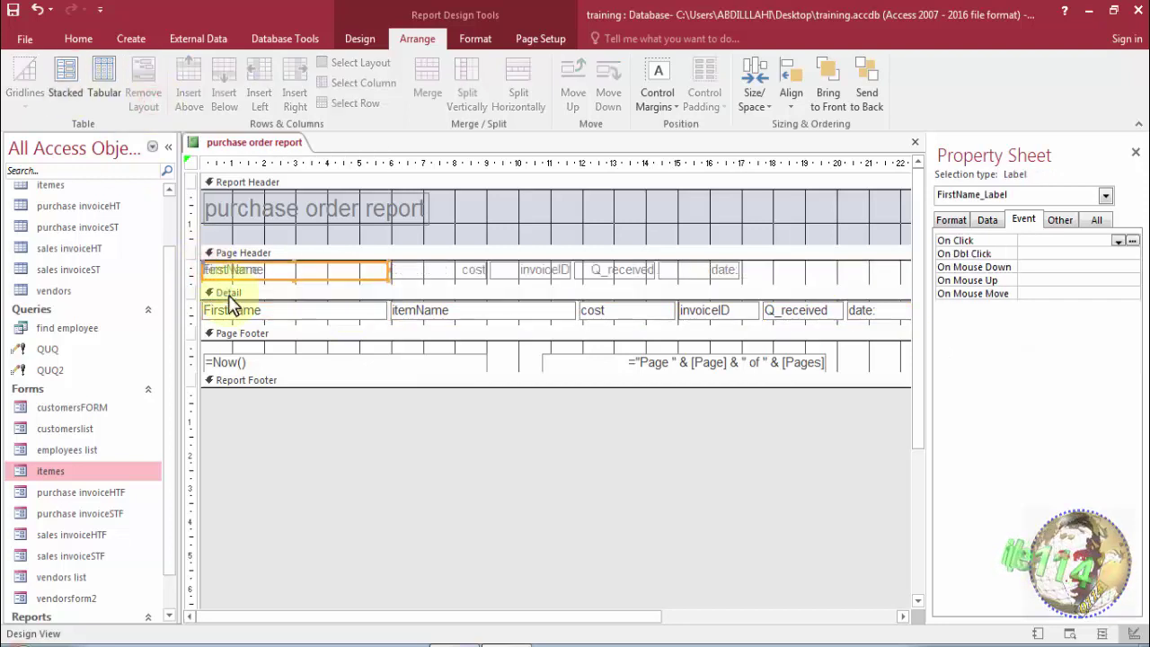
click(211, 316)
click(195, 303)
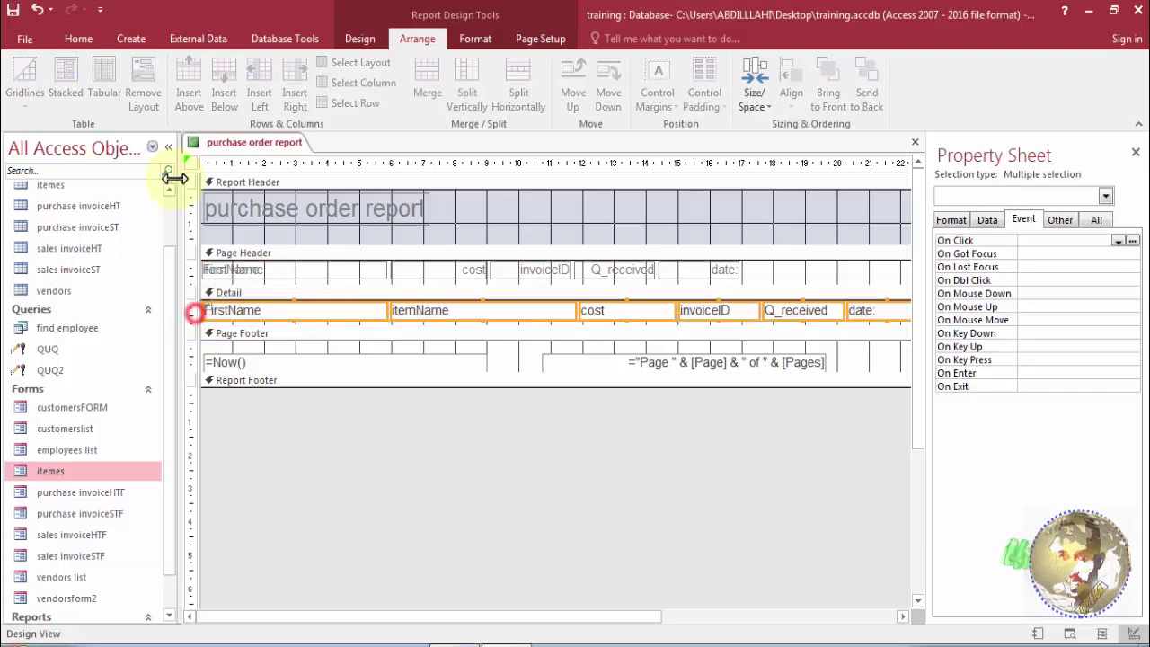
click(142, 98)
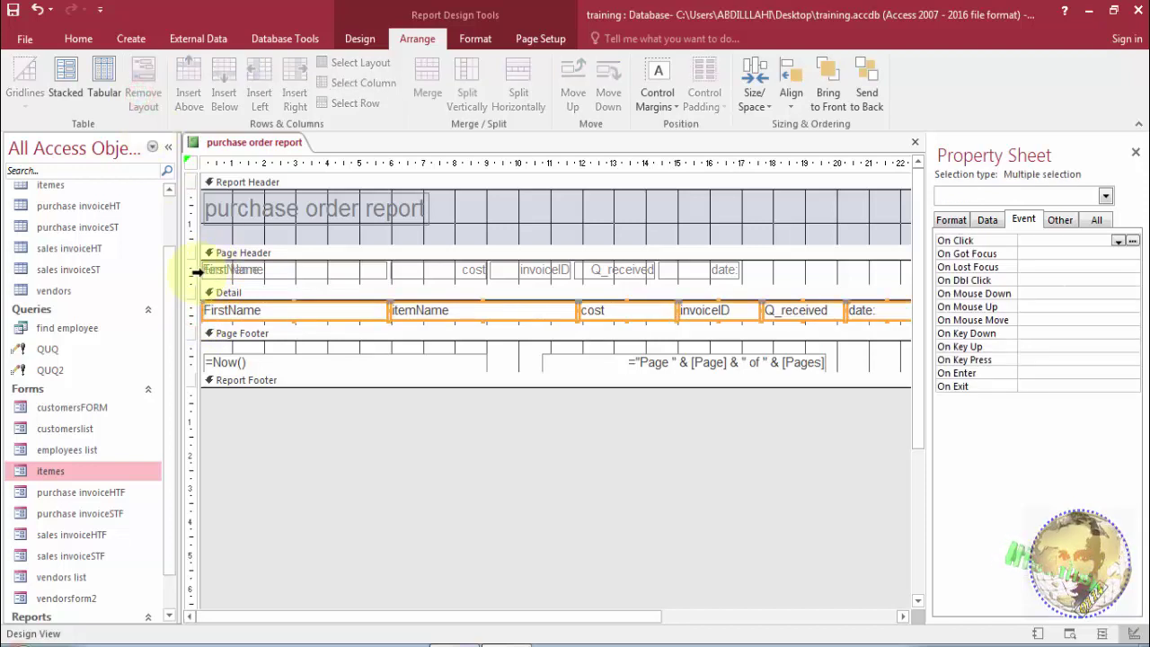
Narrow the itemName header label and the FirstName text box together so both start about 2 cm from the left margin.
click(195, 270)
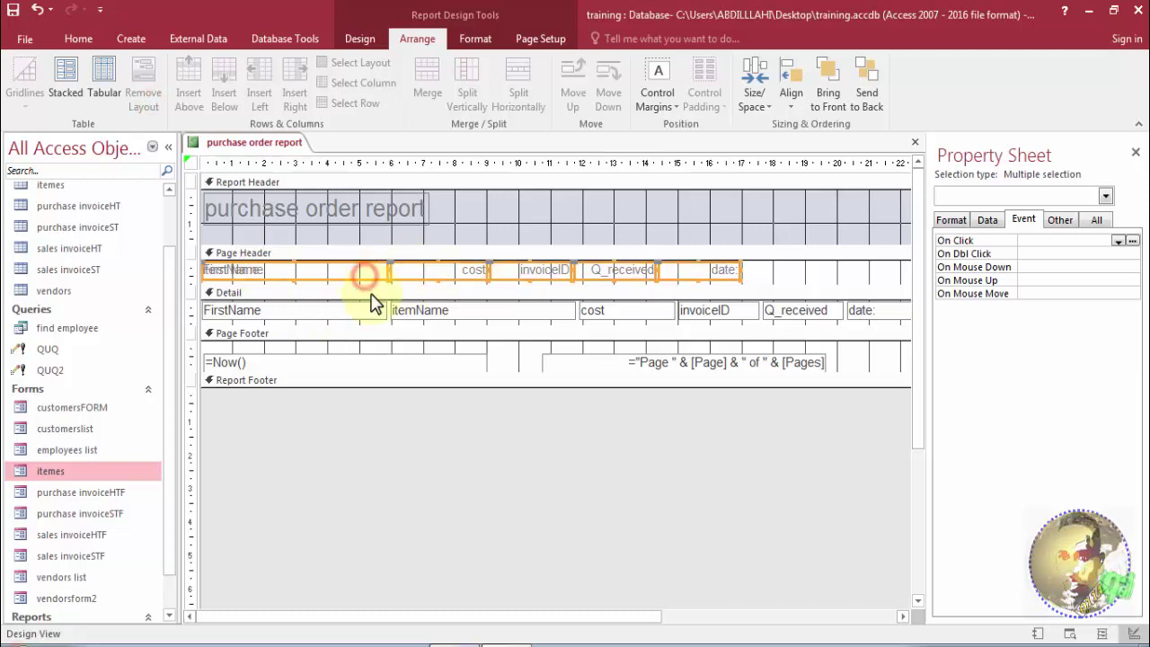
shift+click(371, 310)
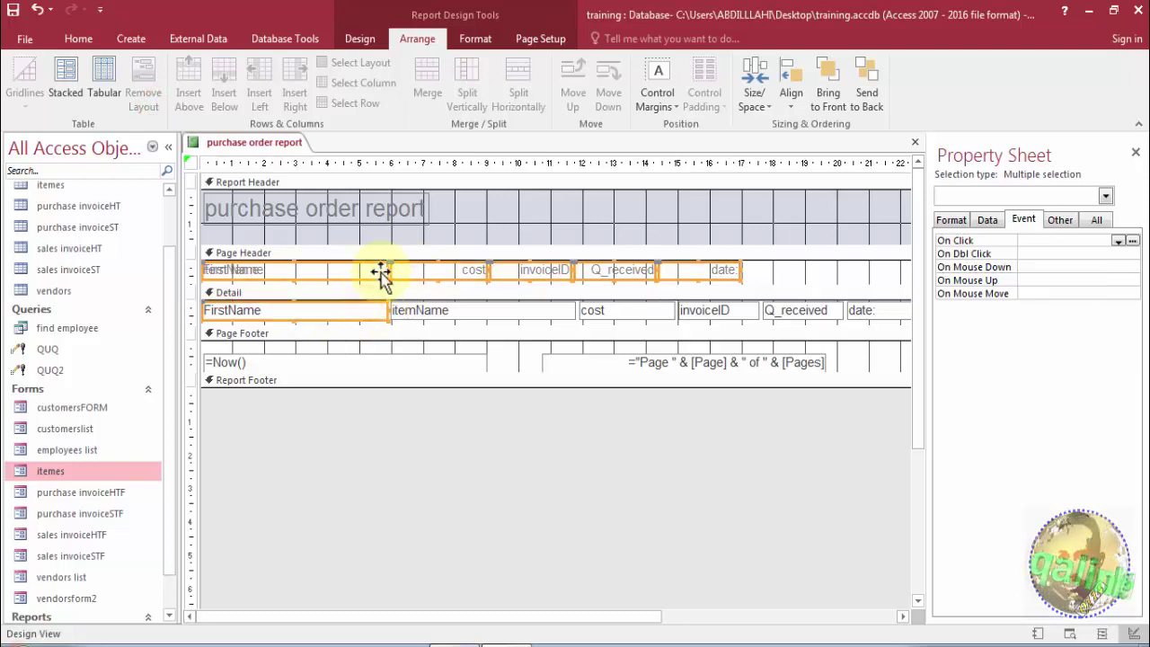
click(393, 293)
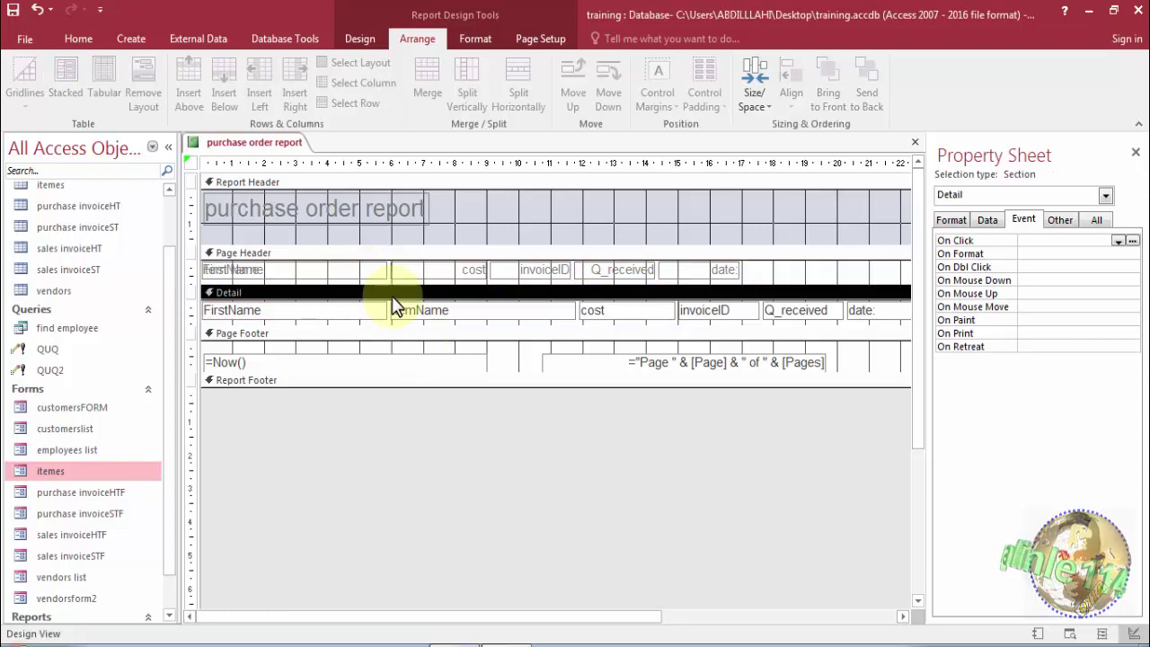
click(373, 271)
shift+click(380, 311)
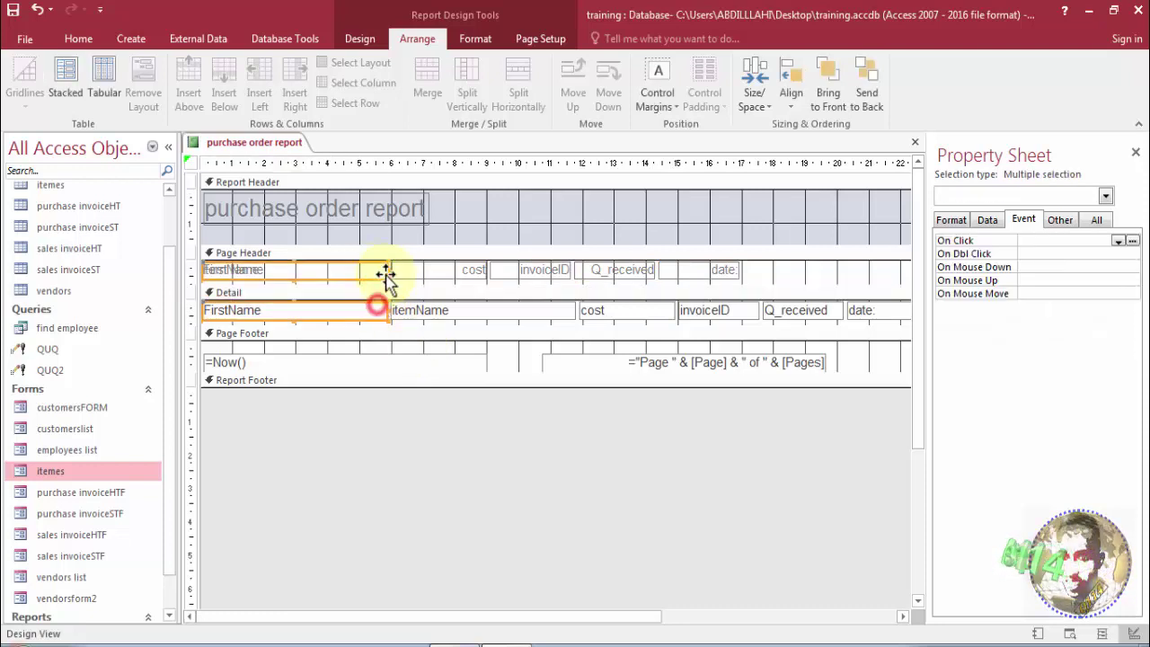
mouse_move(387, 269)
mouse_down()
mouse_move(337, 269)
mouse_move(372, 275)
mouse_up()
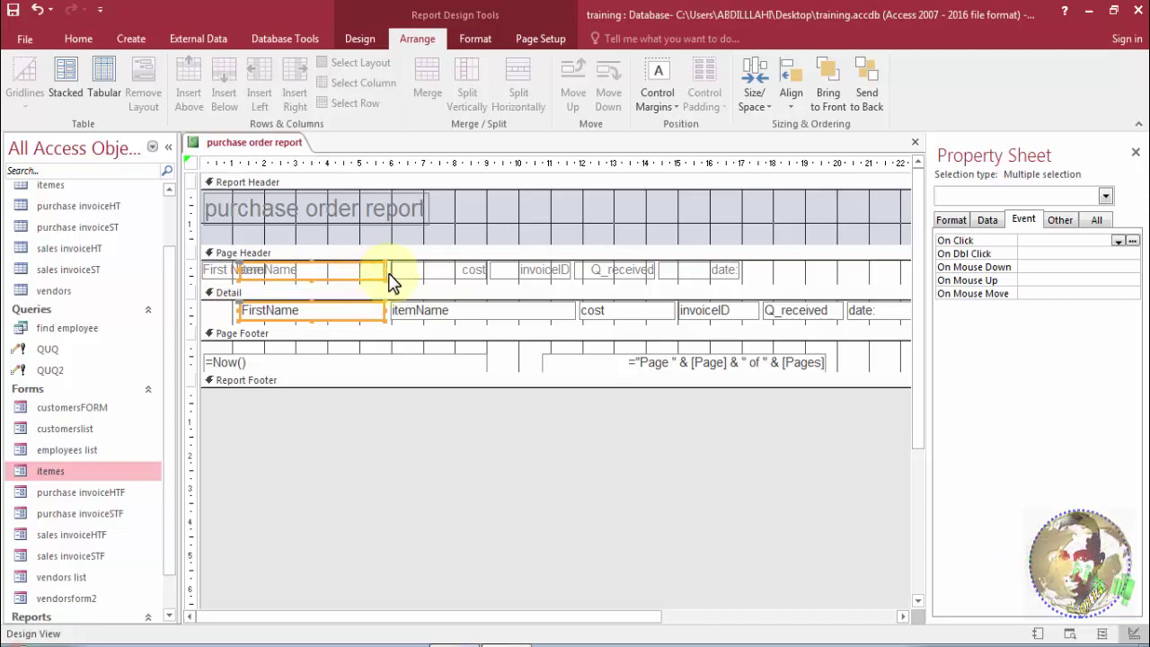
mouse_move(385, 270)
mouse_down()
mouse_move(366, 269)
mouse_move(377, 270)
mouse_up()
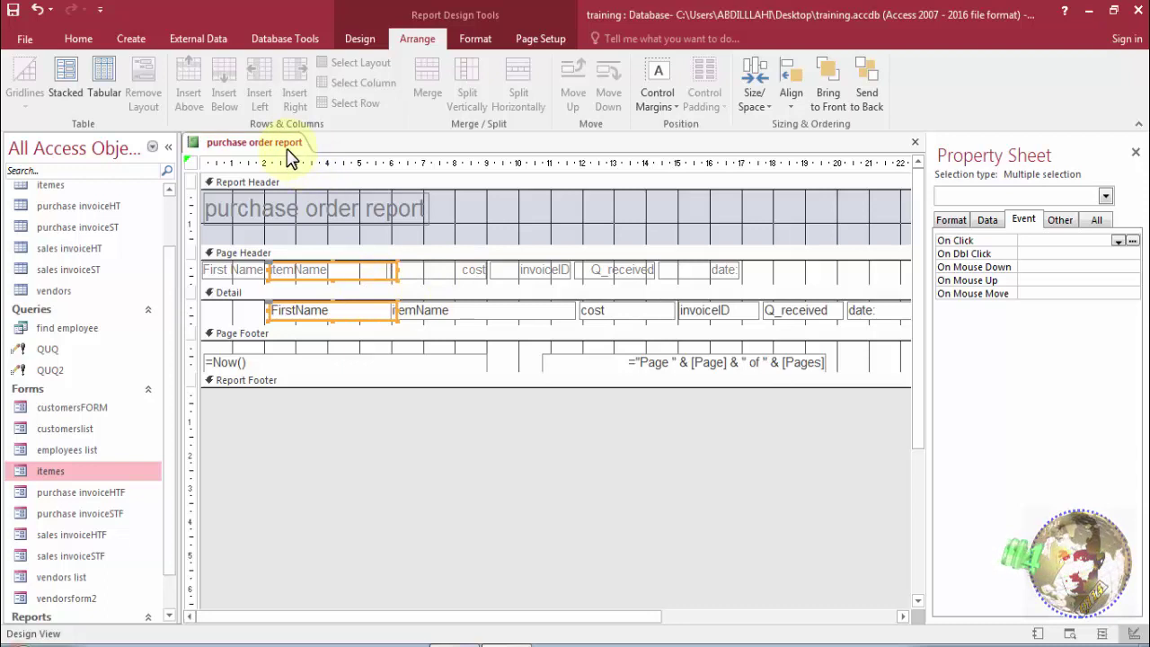
Narrow the First Name header label to about 3 cm.
click(247, 254)
click(246, 271)
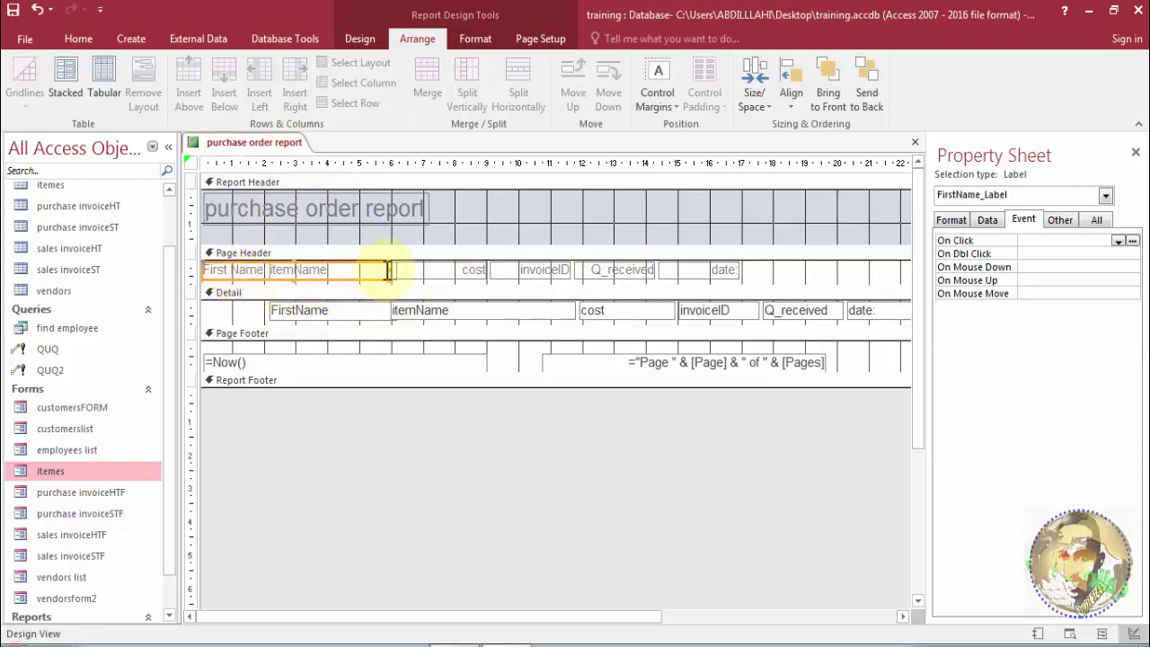
drag(387, 270, 295, 267)
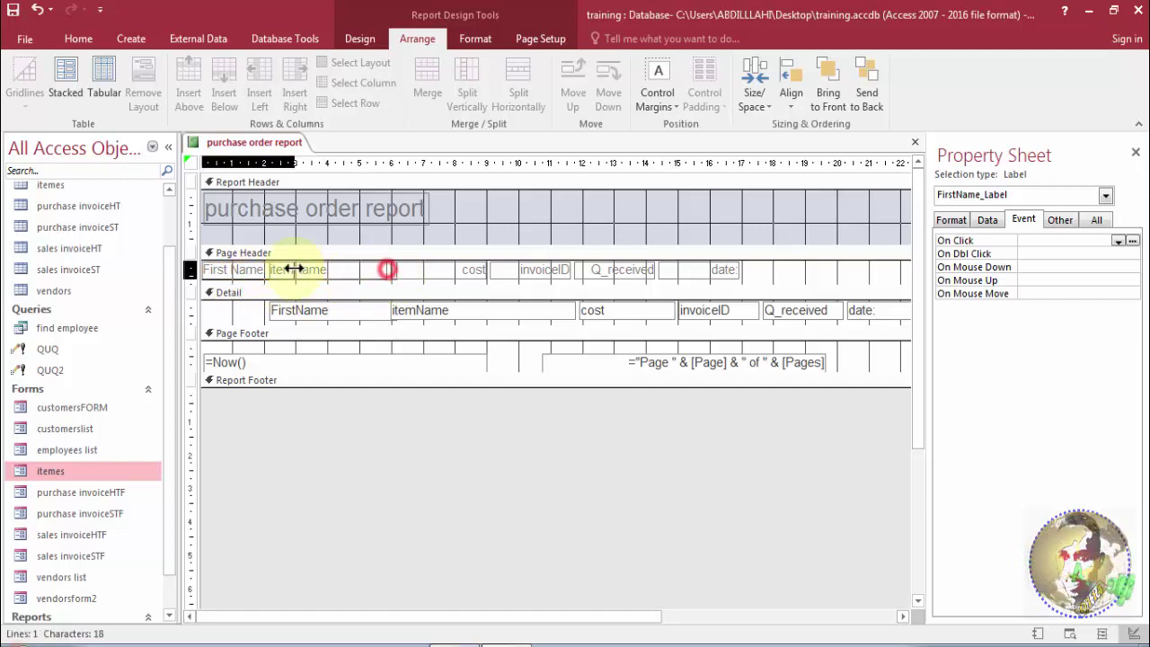
click(357, 271)
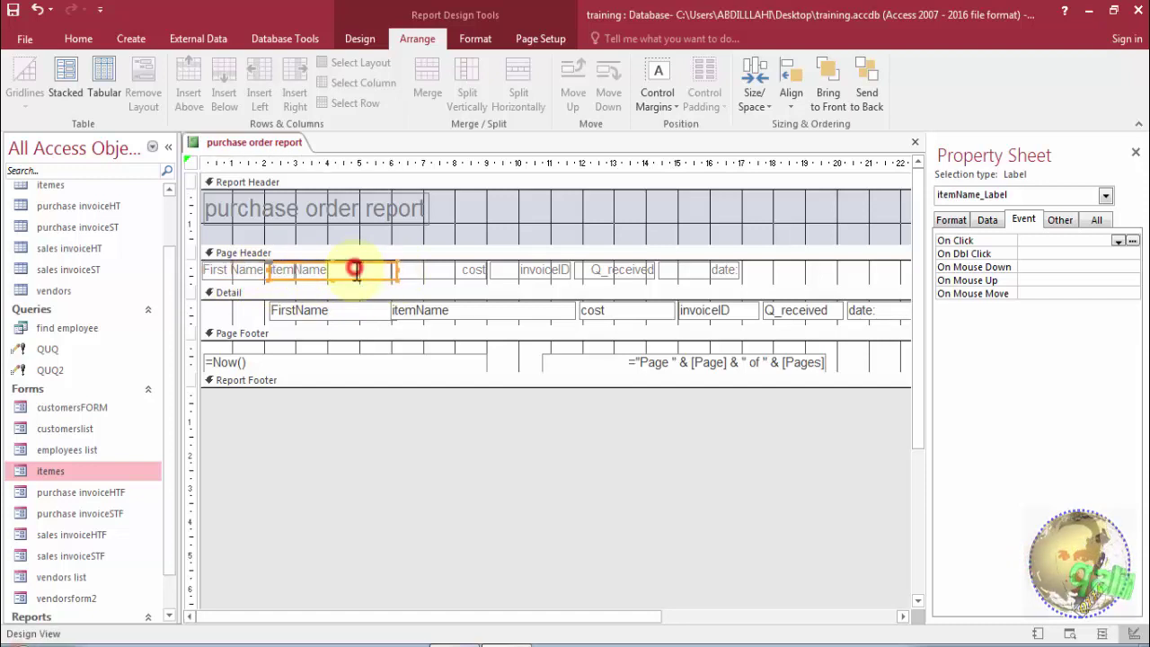
Separate the First Name and itemName header labels so they sit side by side, and shift the FirstName text box slightly left.
click(286, 316)
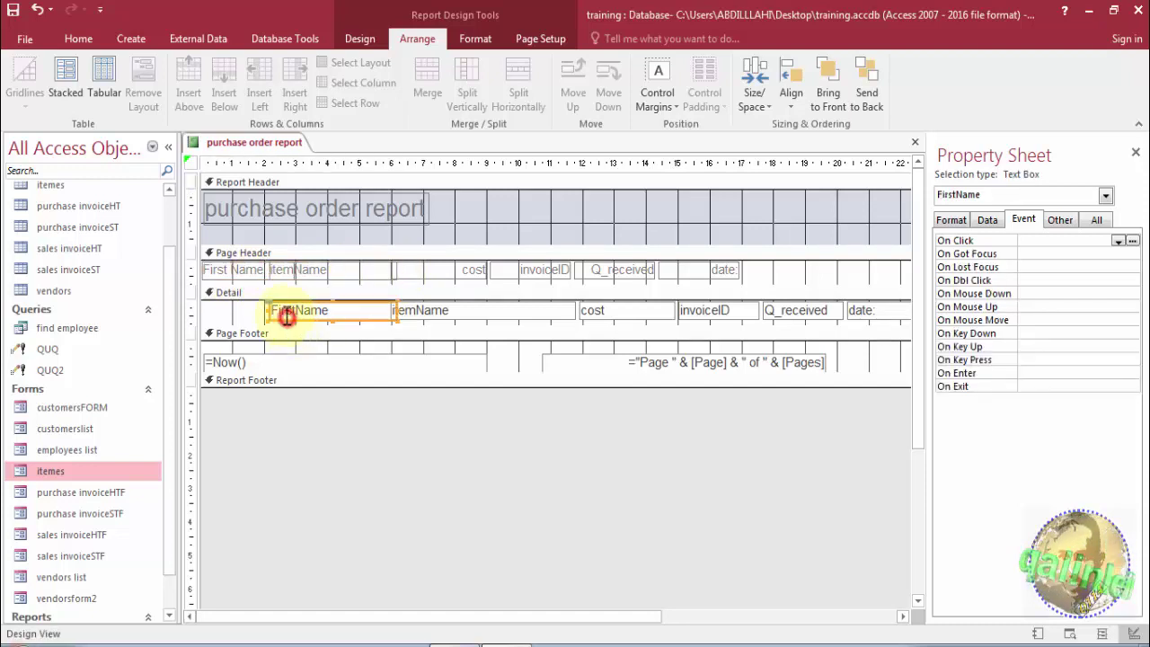
click(236, 271)
click(324, 275)
drag(328, 261, 384, 261)
click(269, 272)
drag(281, 265, 284, 293)
click(310, 322)
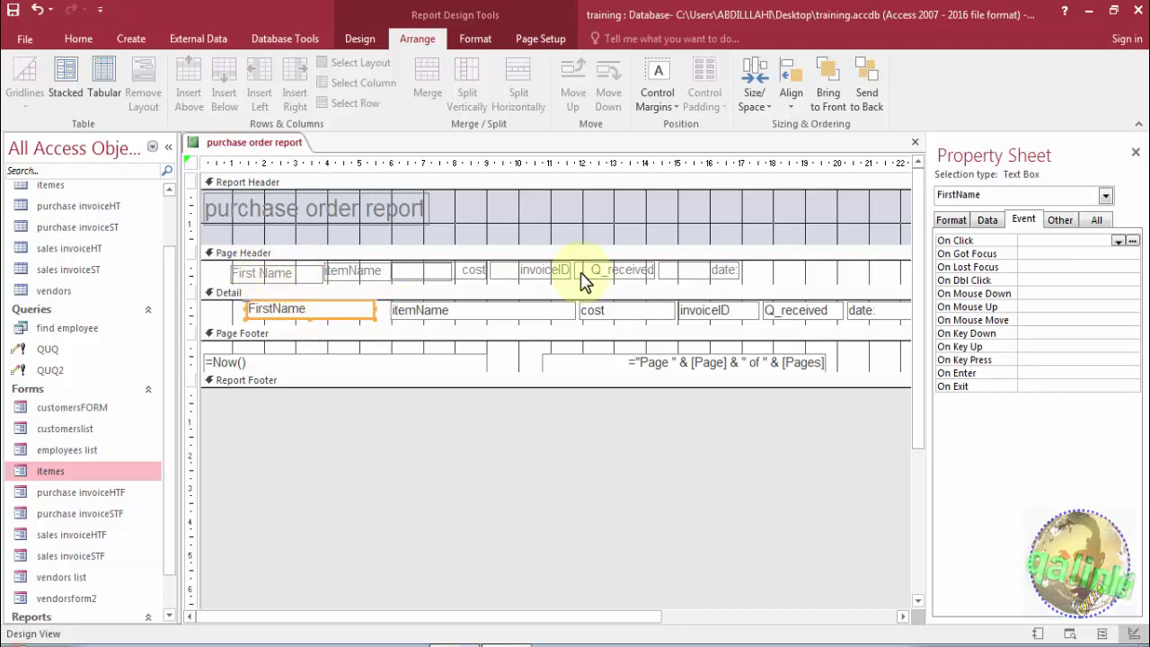
Shift the invoiceID, Q_received and date: labels right, then the First Name, itemName and cost labels, freeing space at the Page Header's left.
click(686, 274)
drag(763, 275, 674, 276)
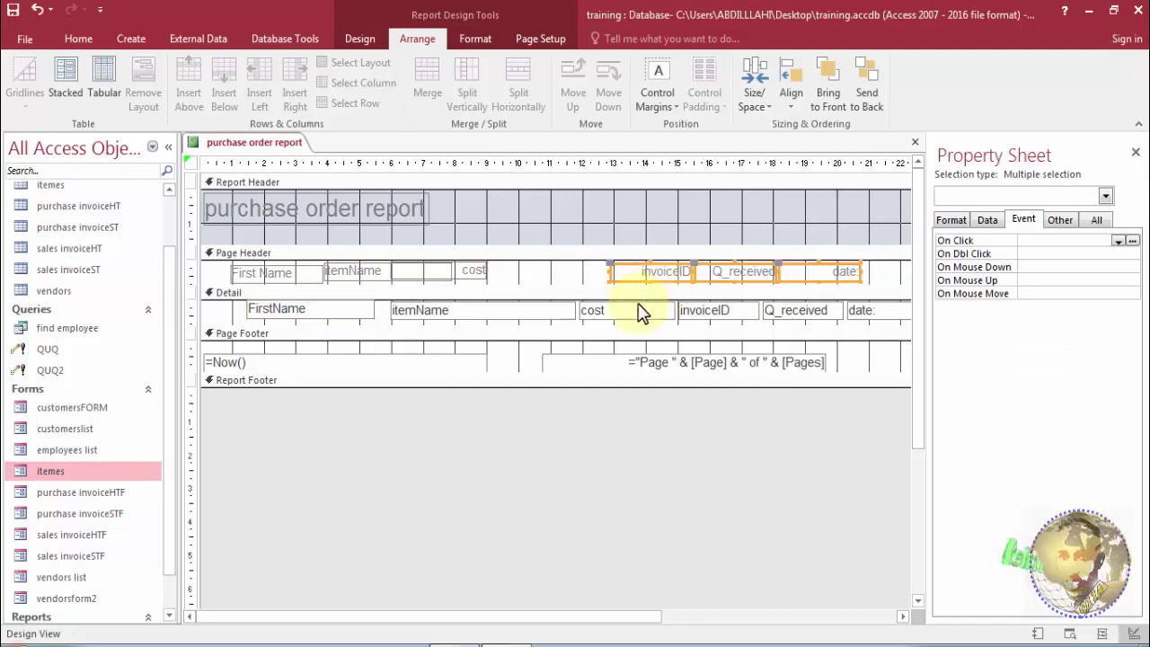
drag(496, 270, 376, 275)
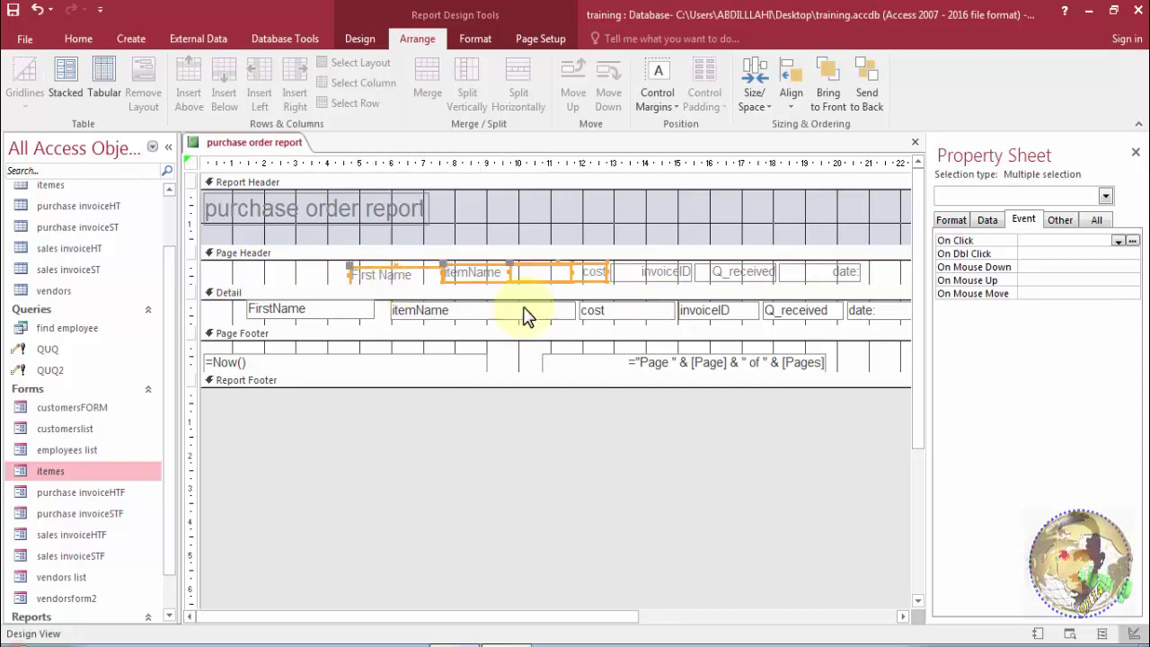
Move the invoiceID label and its text box together to the start of the report row, ahead of the other columns.
click(652, 275)
shift+click(713, 310)
drag(713, 310, 296, 349)
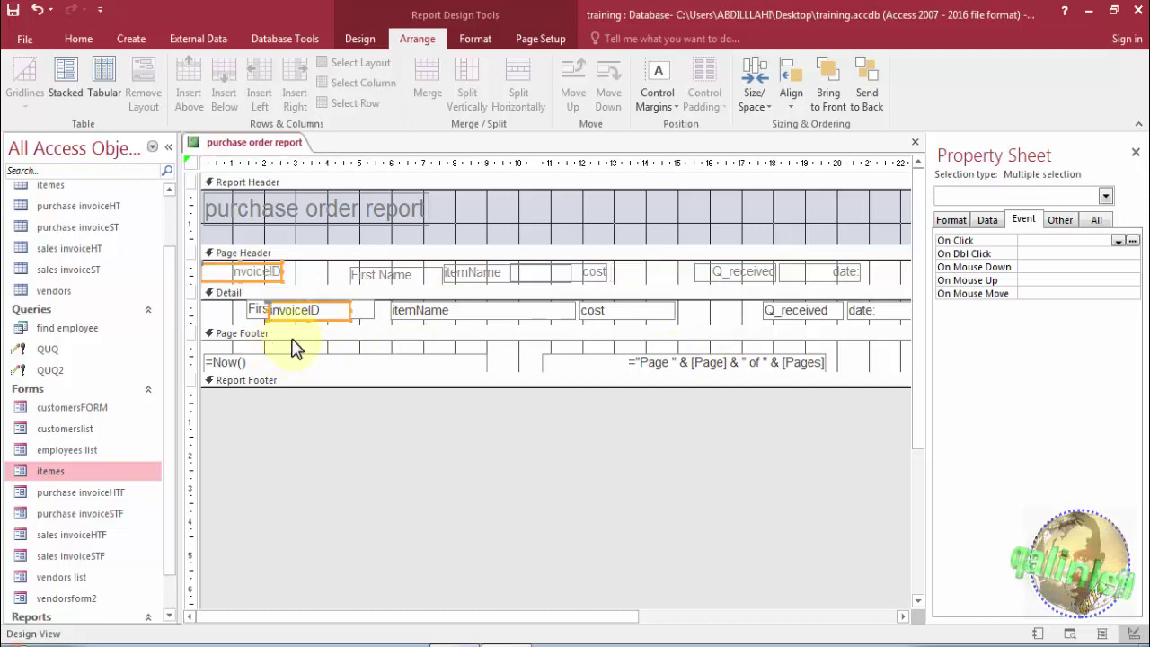
Move the FirstName text box and the invoiceID text box to the left margin of the Detail section.
click(245, 310)
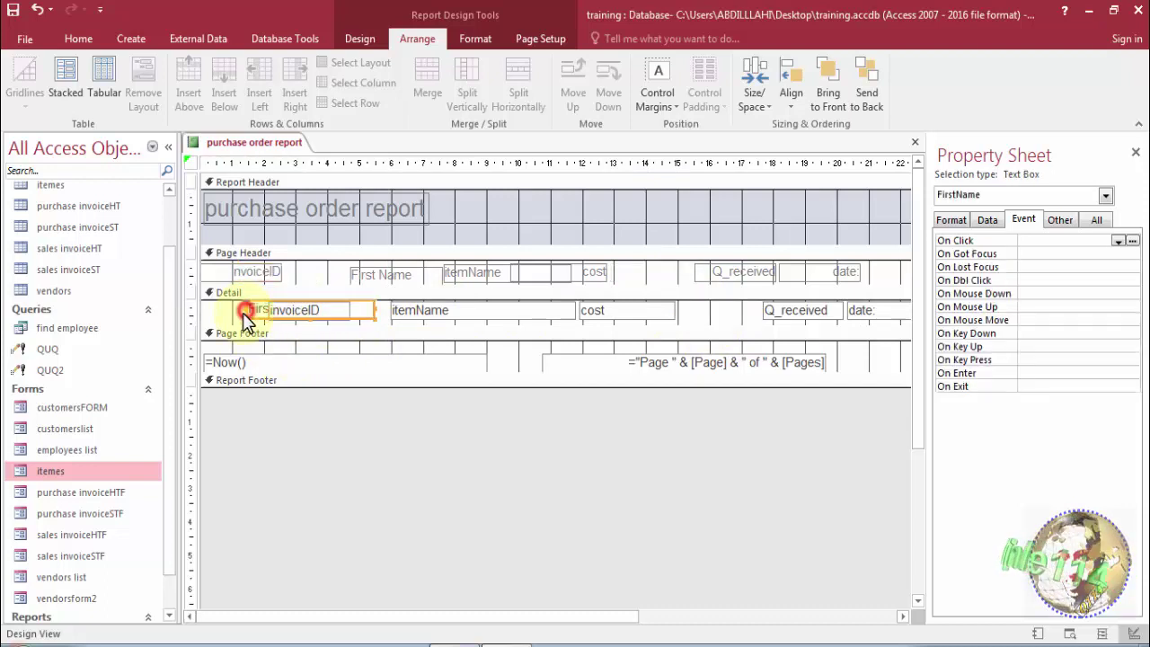
click(355, 330)
click(363, 308)
drag(364, 306, 284, 311)
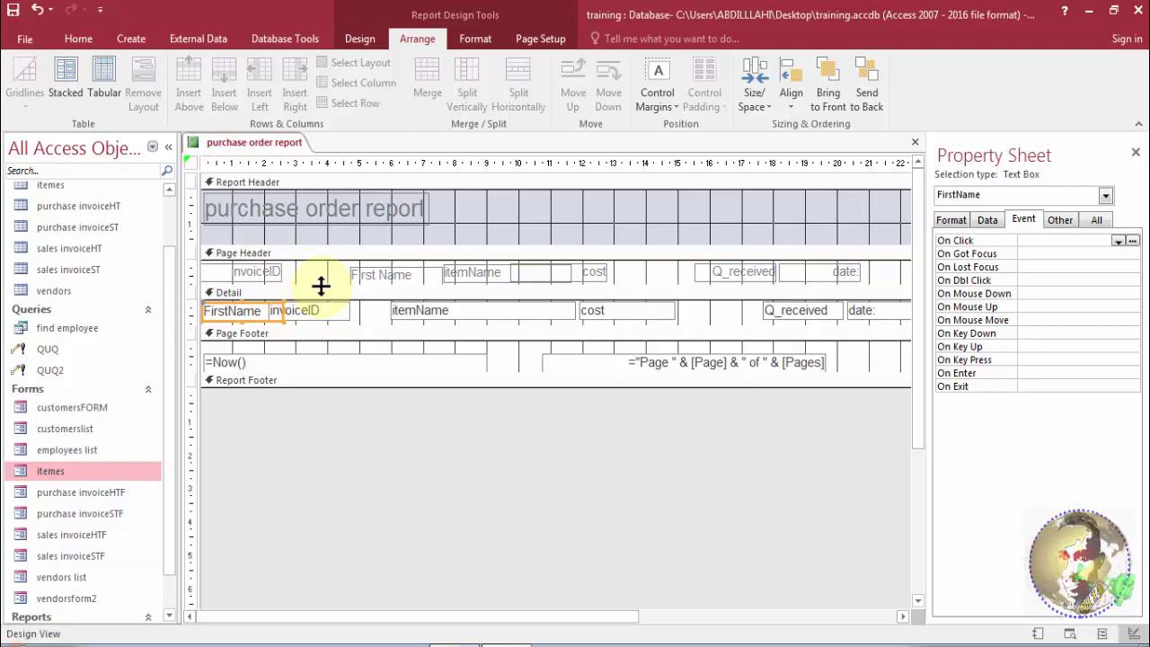
click(345, 315)
drag(342, 301, 249, 310)
Move the FirstName text box right so it sits between the invoiceID and itemName text boxes.
click(301, 312)
click(306, 302)
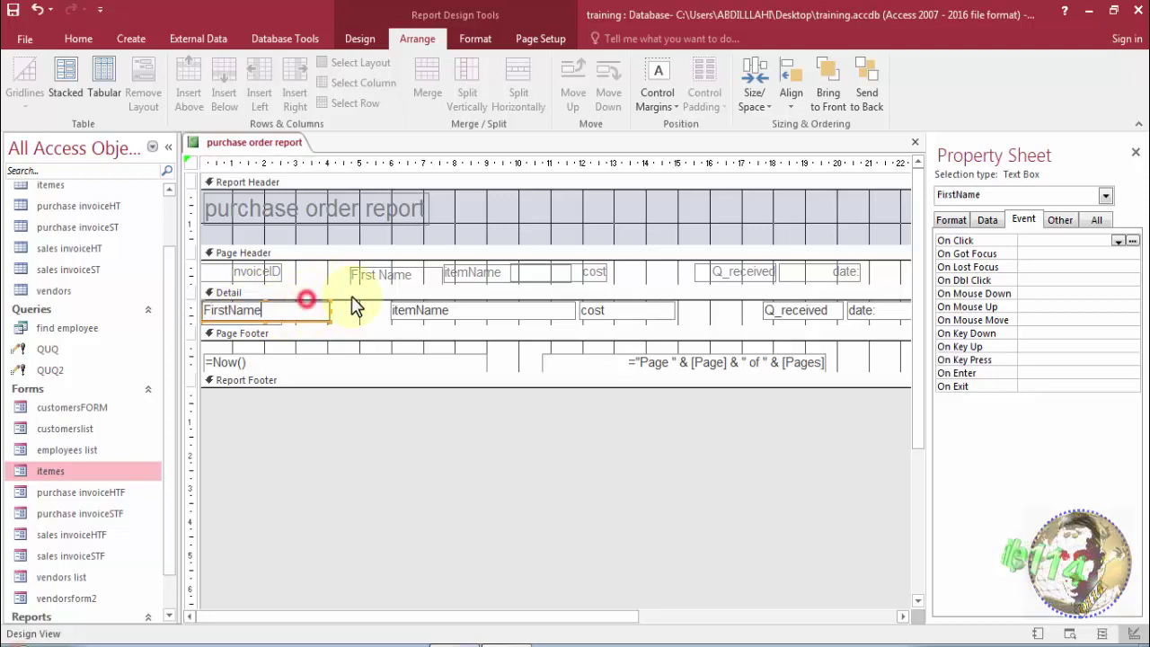
click(334, 319)
click(329, 316)
drag(324, 306, 384, 308)
click(247, 315)
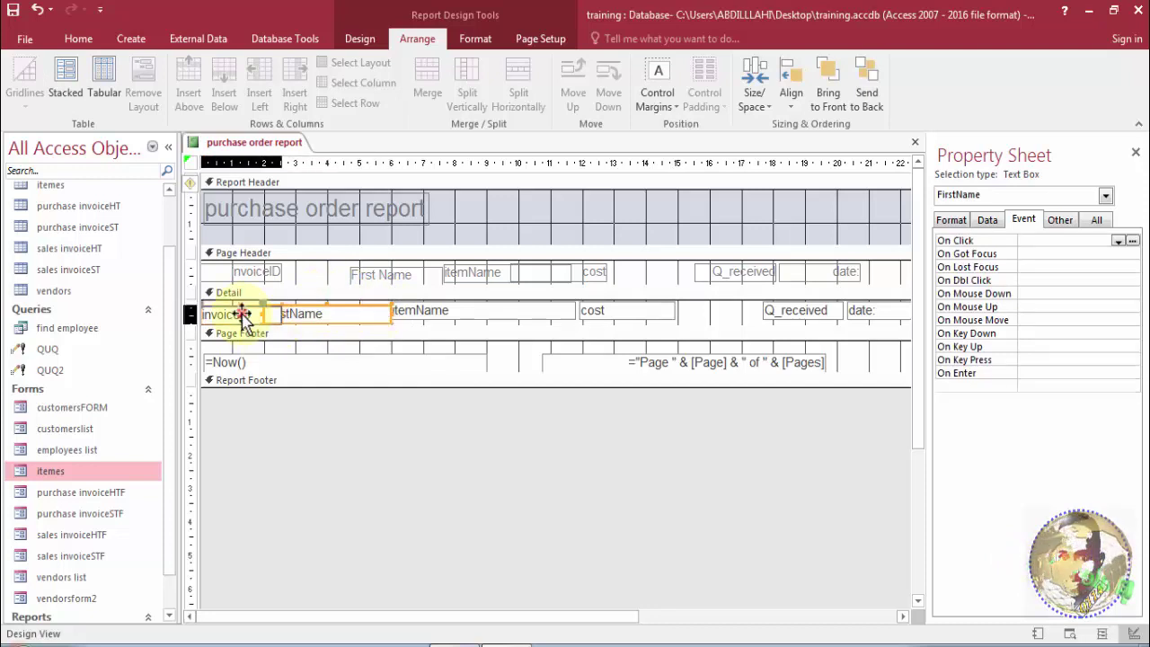
Narrow the invoiceID text box in the Detail section and the invoiceID label in the Page Header from their right edges.
drag(280, 314, 272, 314)
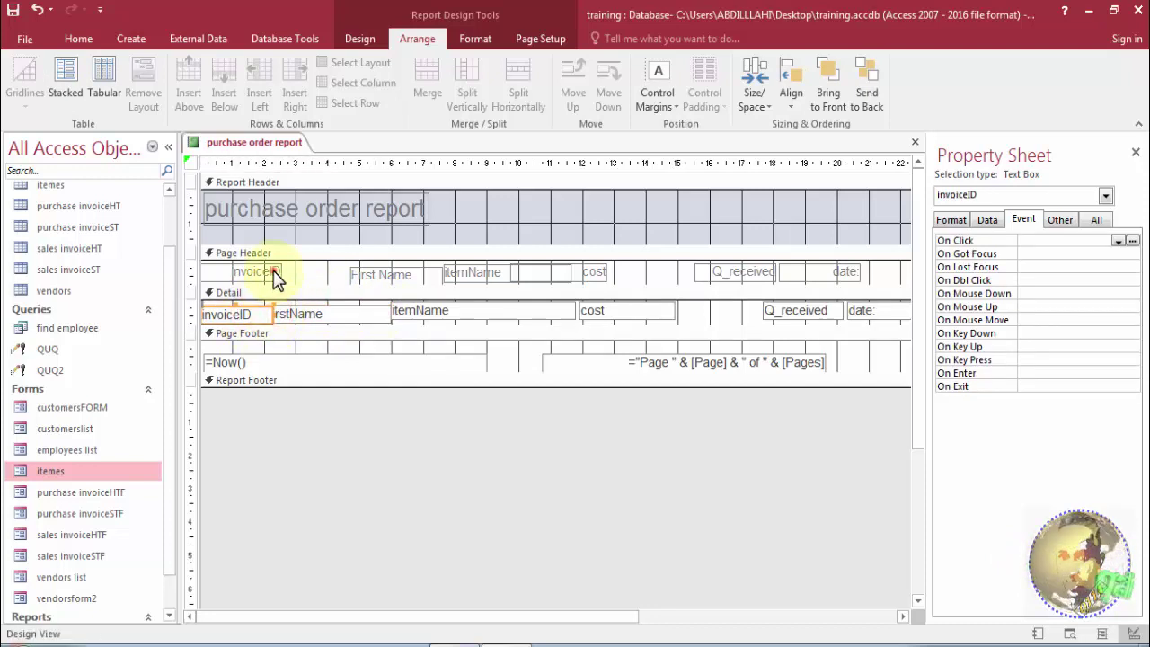
click(276, 273)
drag(282, 270, 266, 271)
click(306, 274)
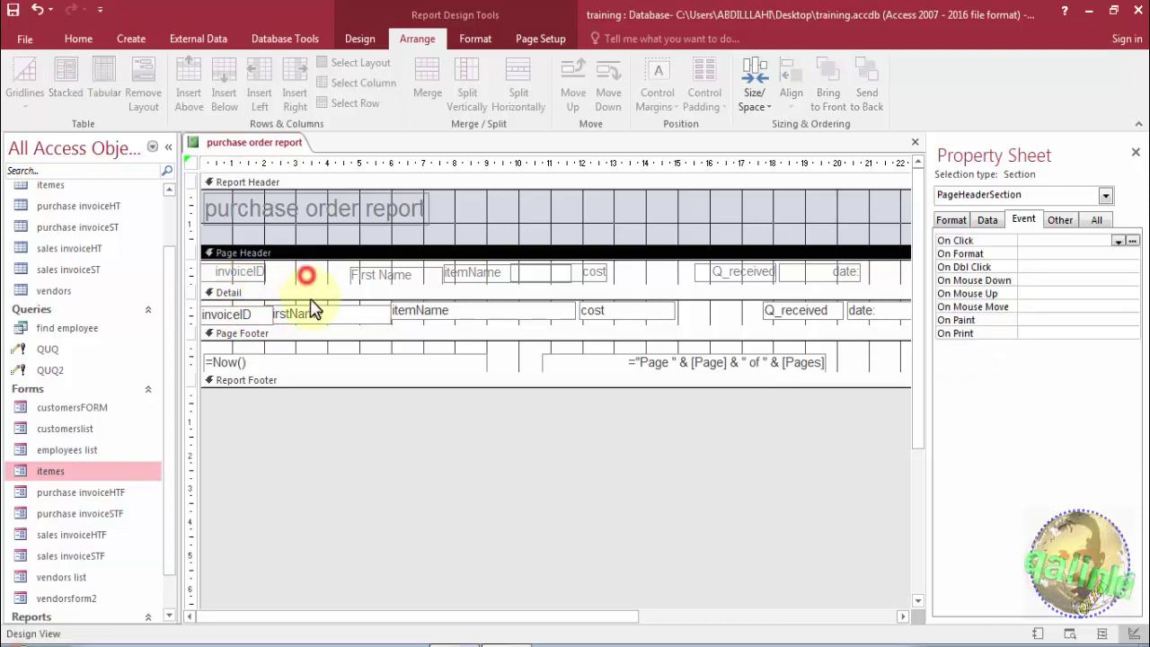
Shift the FirstName text box in the Detail section slightly right so it clears the invoiceID text box.
click(316, 310)
click(320, 307)
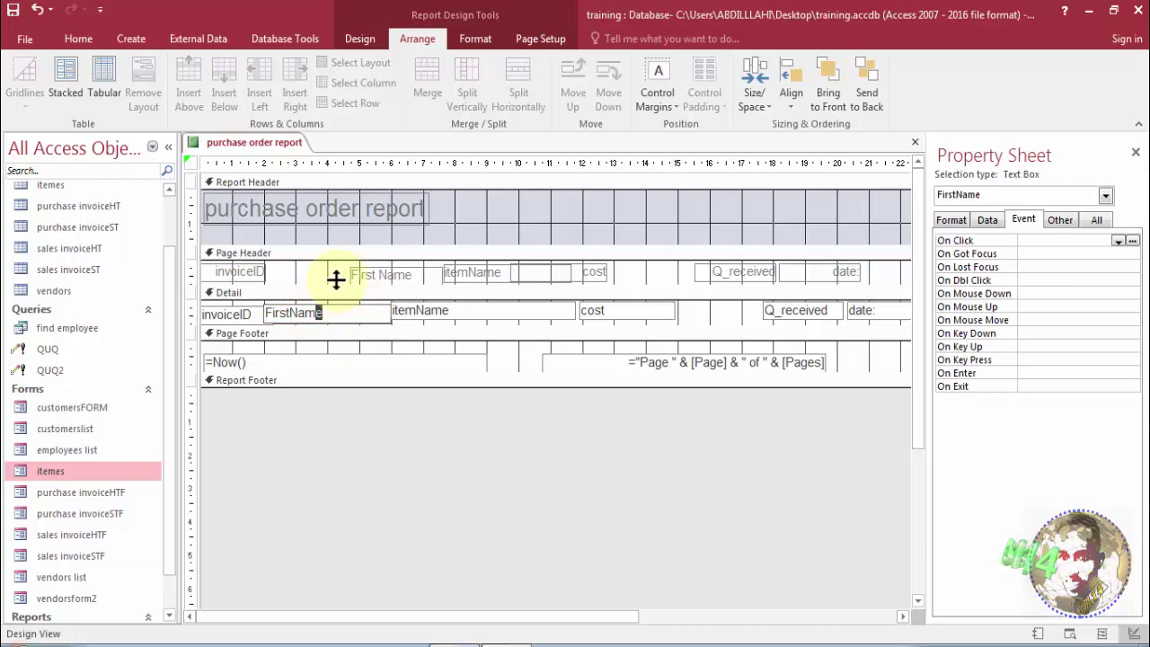
click(335, 278)
click(330, 313)
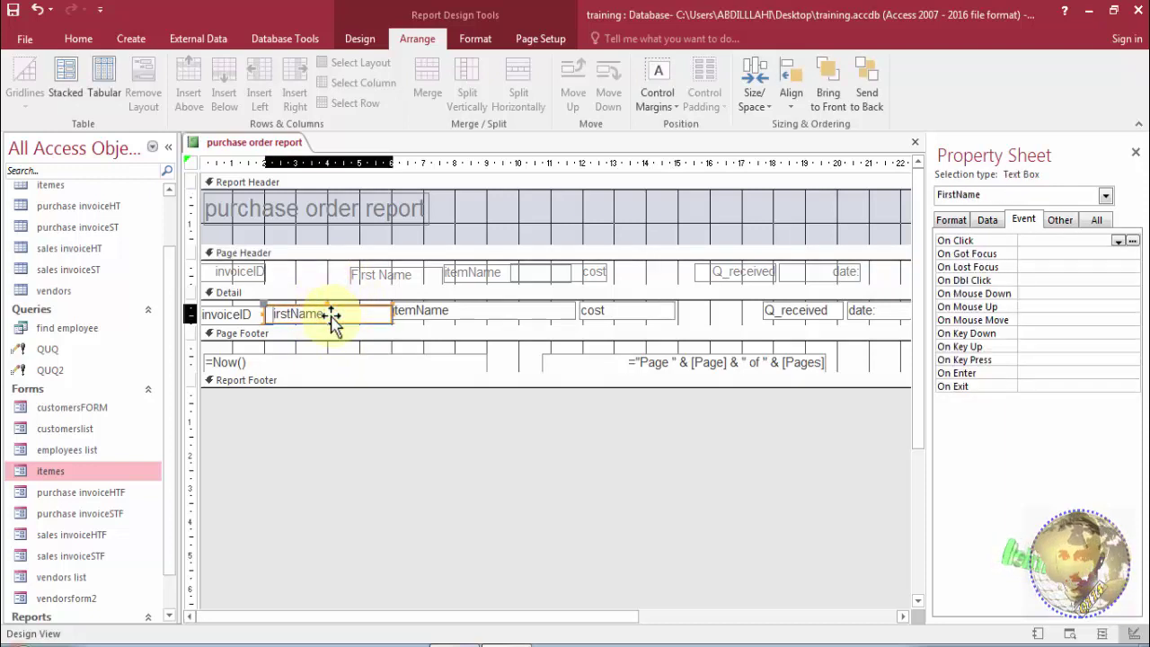
key(Right)
key(Right)
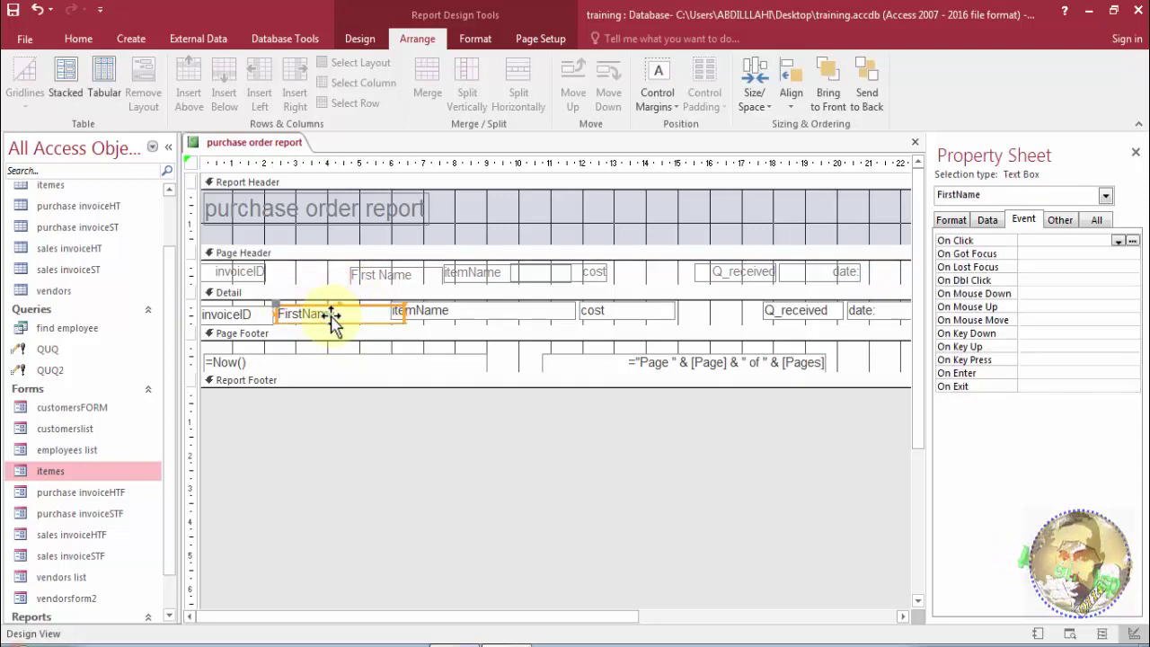
Move the First Name label in the Page Header left, next to invoiceID and above its text box.
click(323, 285)
drag(350, 270, 303, 272)
key(ctrl+z)
click(370, 276)
Narrow the itemName text box from its left edge and the FirstName text box from its right edge in the Detail section.
click(448, 312)
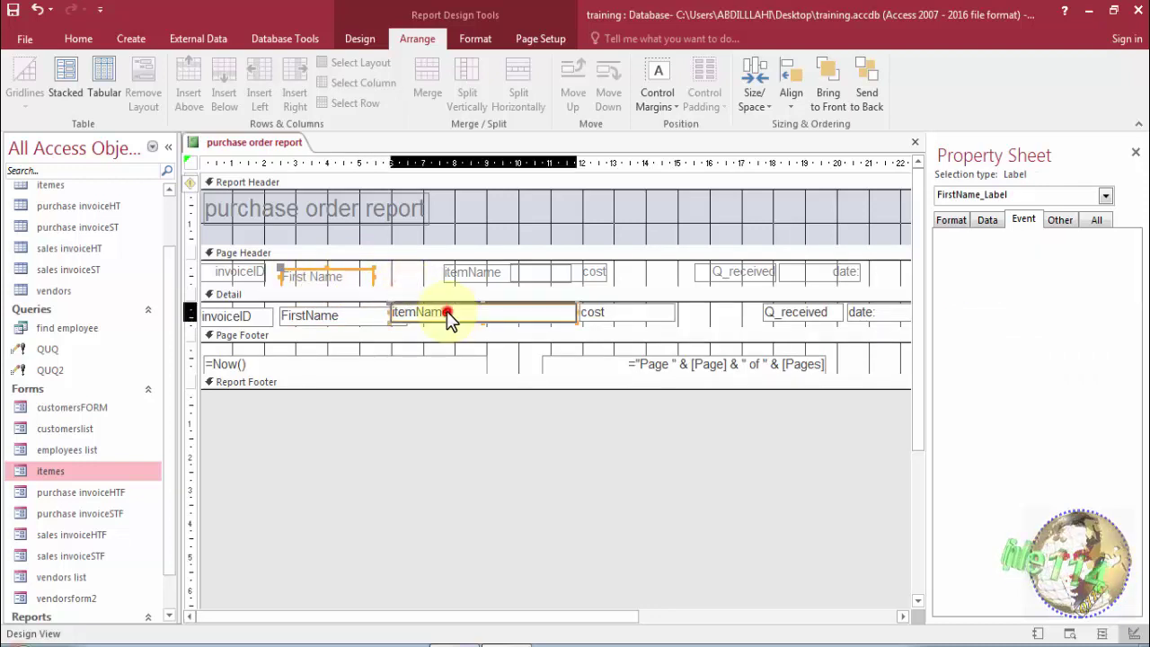
drag(389, 313, 422, 308)
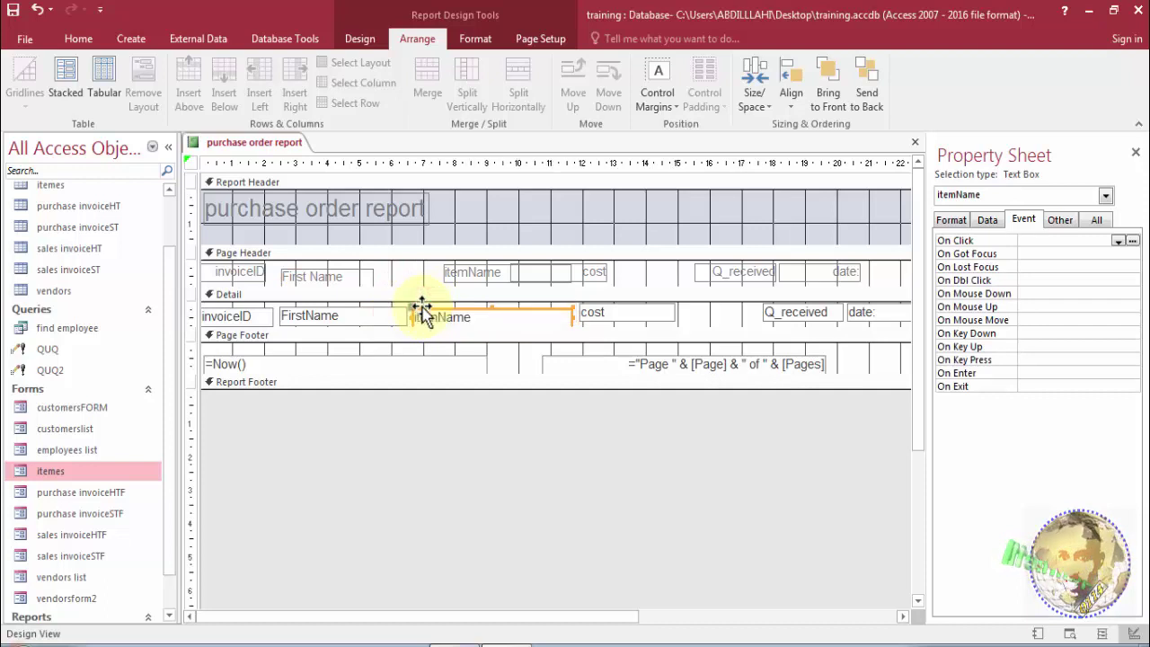
click(496, 270)
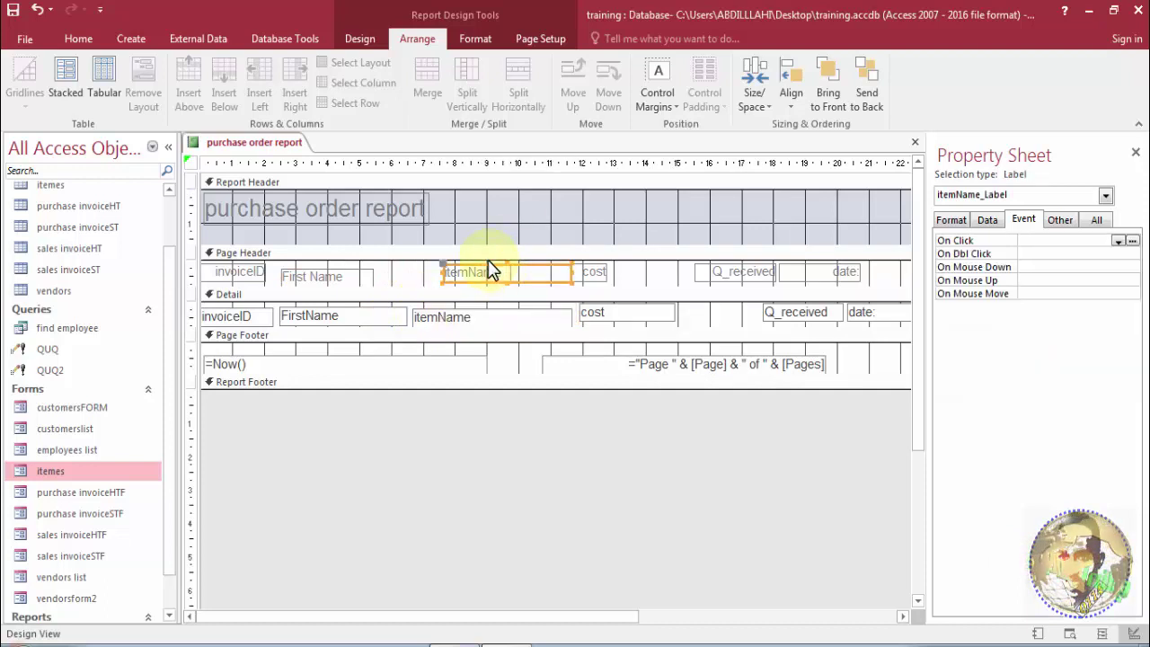
click(398, 317)
drag(407, 316, 378, 316)
Move the itemName label and text box beside the First Name column, narrow the text box, and raise the First Name label level with its neighbours.
click(437, 266)
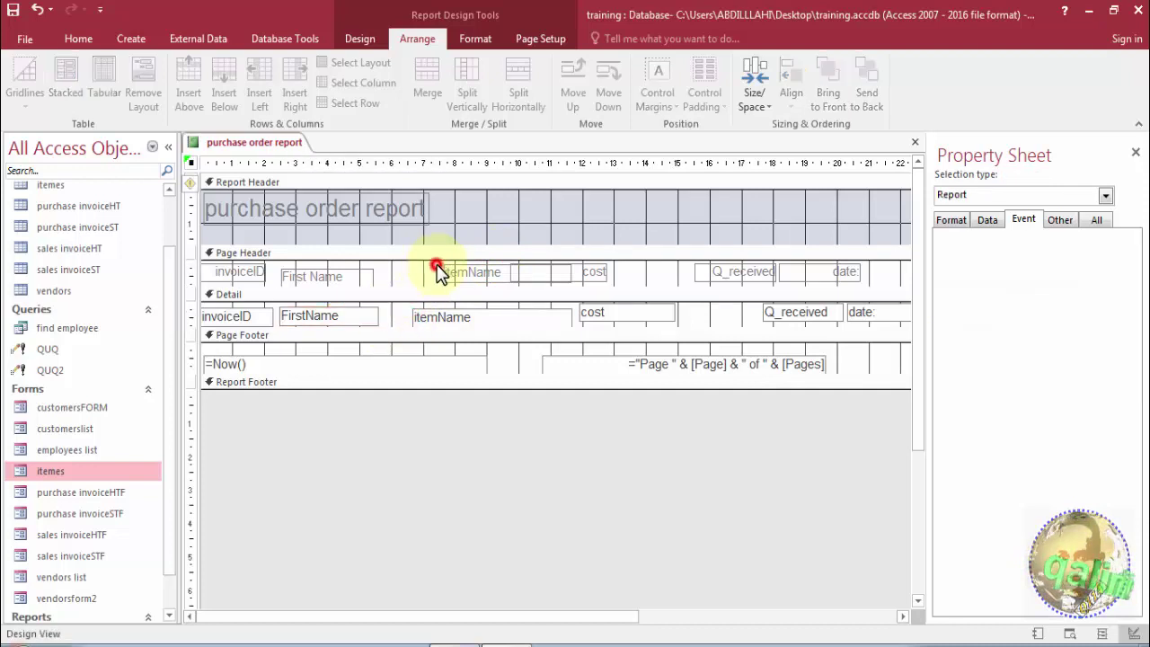
click(454, 272)
drag(457, 266, 388, 266)
click(425, 315)
drag(430, 315, 401, 311)
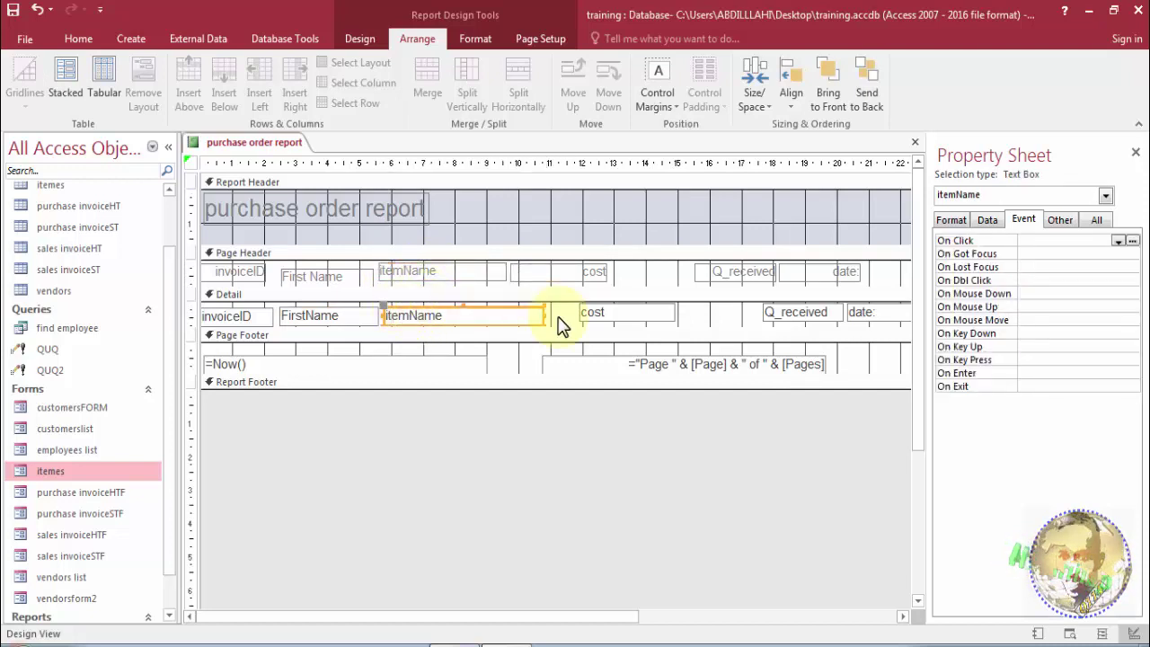
drag(543, 317, 510, 314)
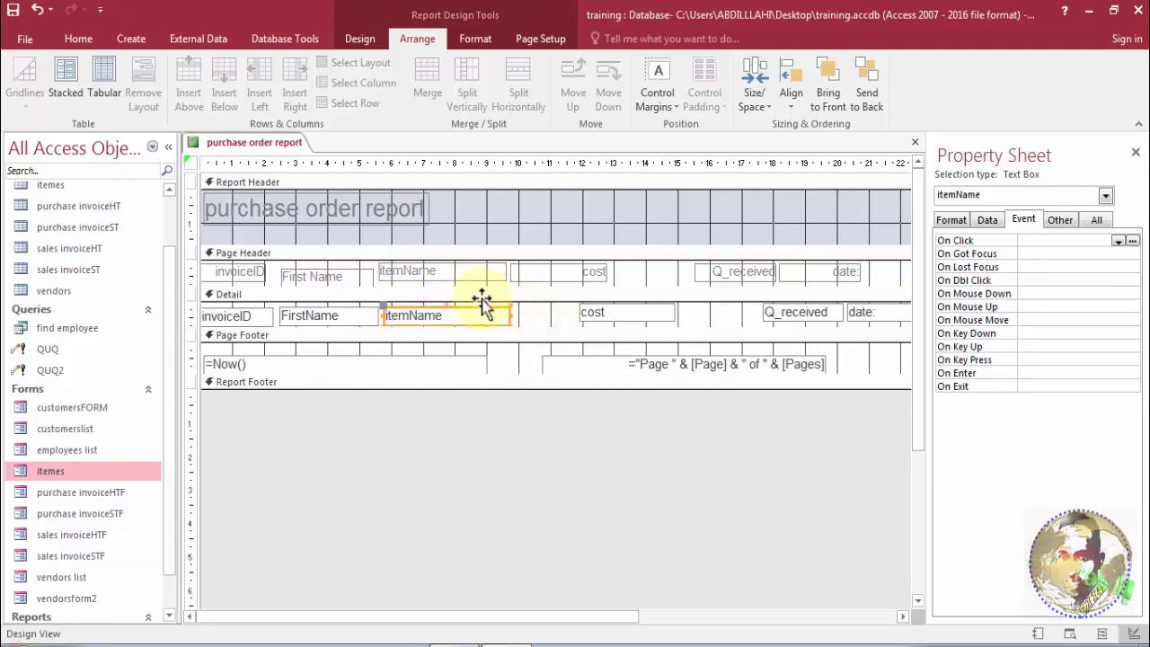
drag(351, 284, 344, 275)
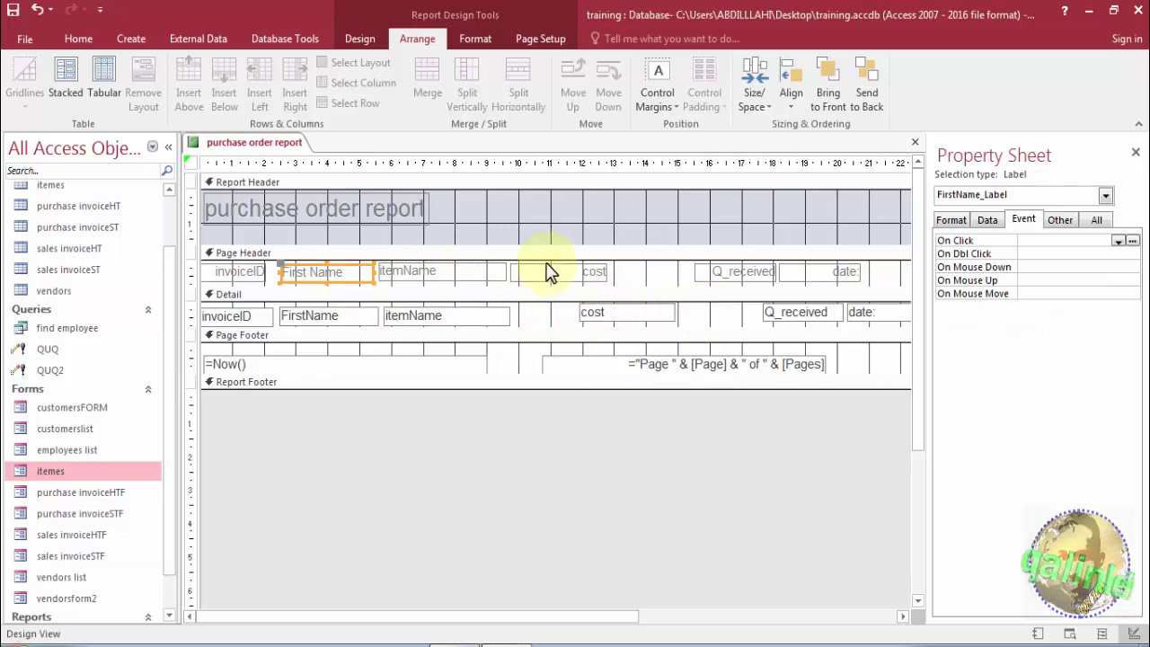
Move the cost label right in the Page Header and place the Q_received label directly after itemName.
click(605, 270)
drag(591, 264, 538, 268)
click(709, 259)
click(714, 263)
Place the Q_received text box directly after itemName in the Detail section and shift the cost text box right to follow it.
click(794, 314)
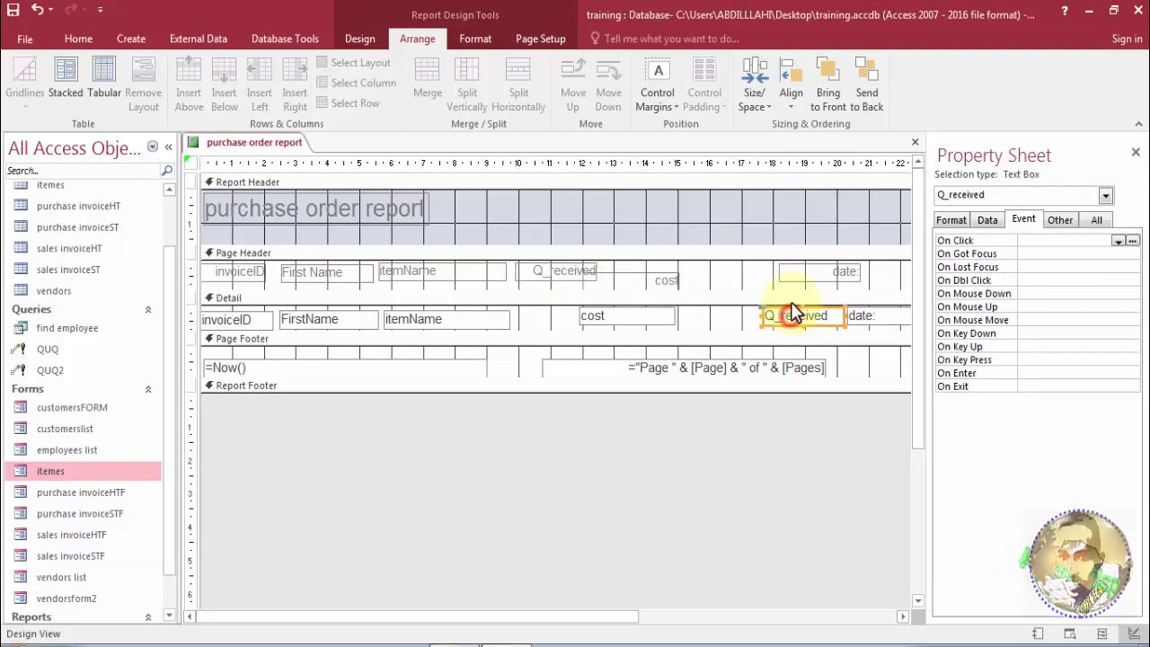
drag(795, 314, 544, 310)
click(640, 313)
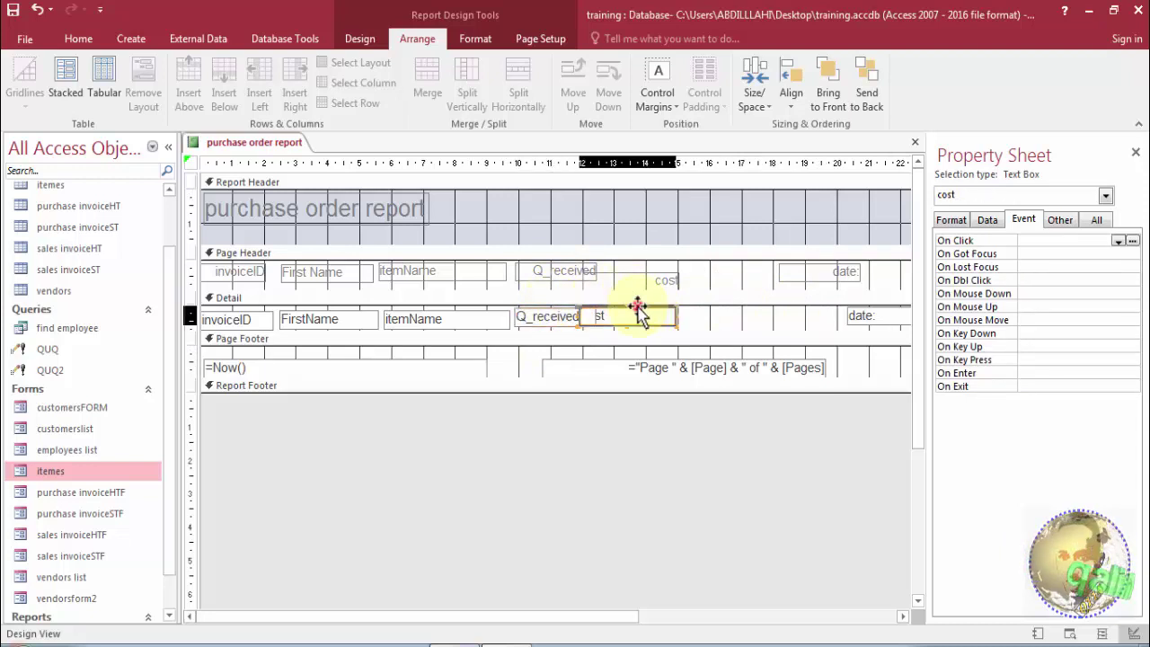
drag(638, 311, 641, 312)
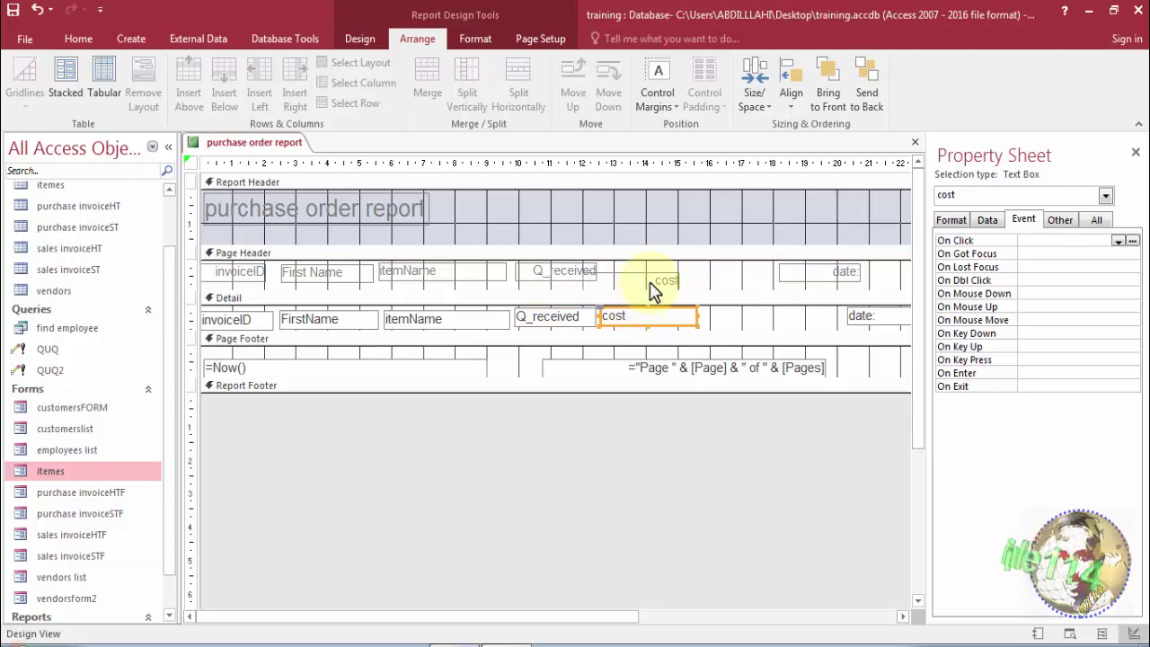
Align the cost label above its text box, level with the other header labels, and trim its right edge.
click(651, 281)
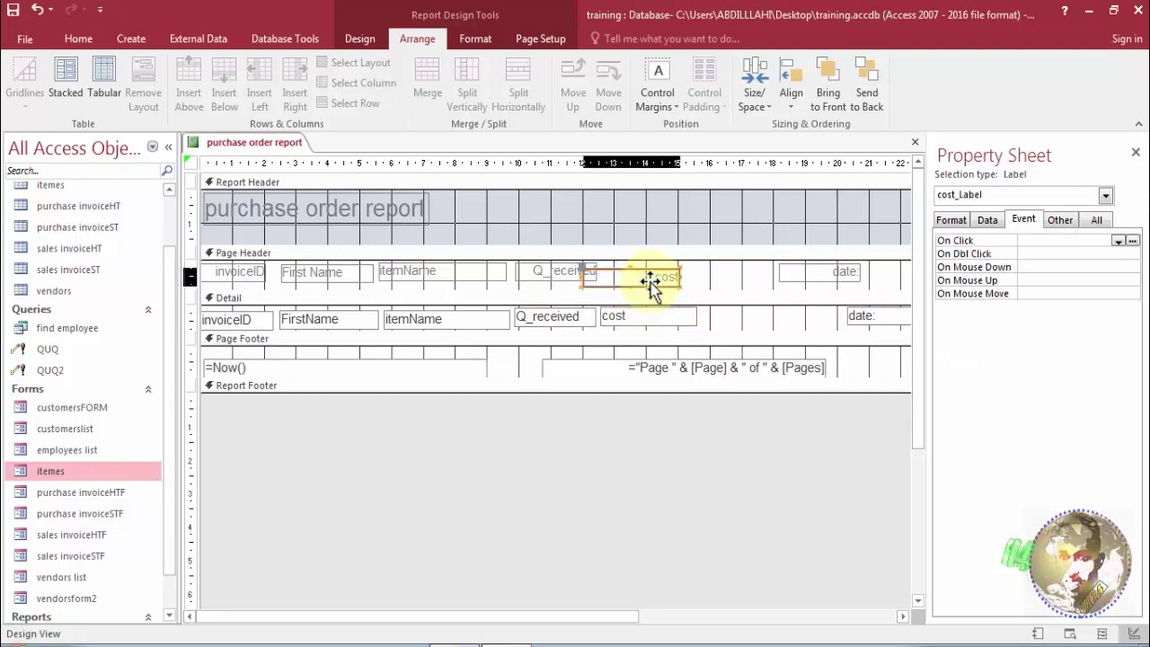
key(Right)
key(Right)
key(Right)
key(Right)
key(Right)
key(Right)
key(Up)
key(Up)
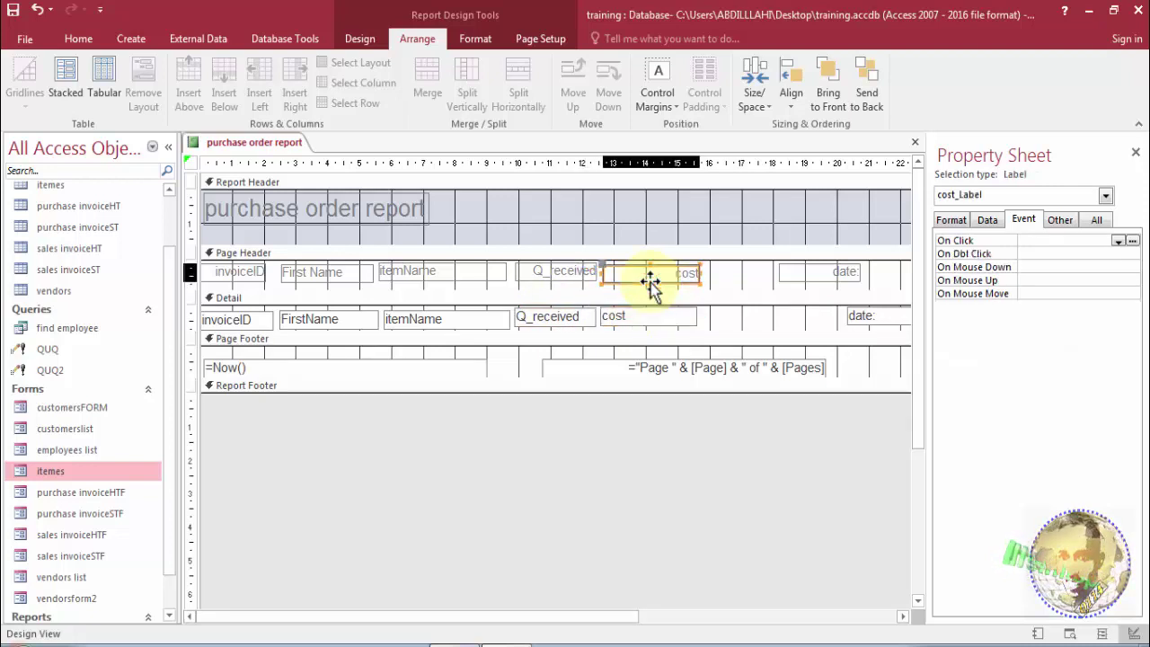
drag(700, 270, 693, 269)
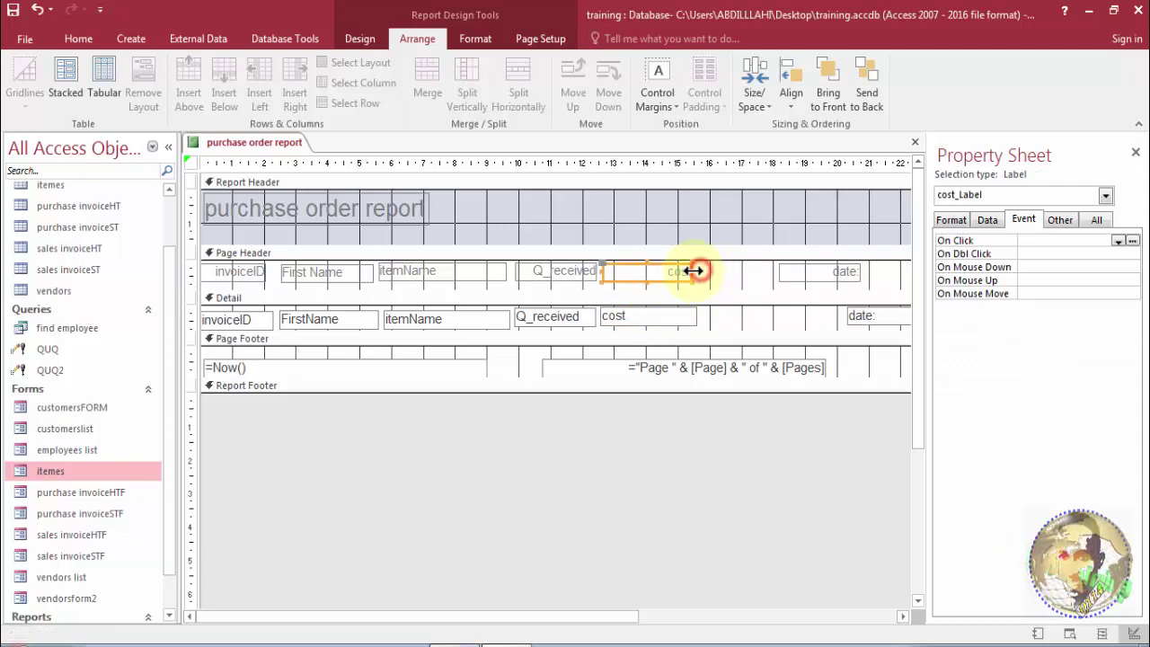
Move the date: label in the Page Header and the date: text box in the Detail section next to the cost column.
click(784, 274)
drag(794, 269, 771, 288)
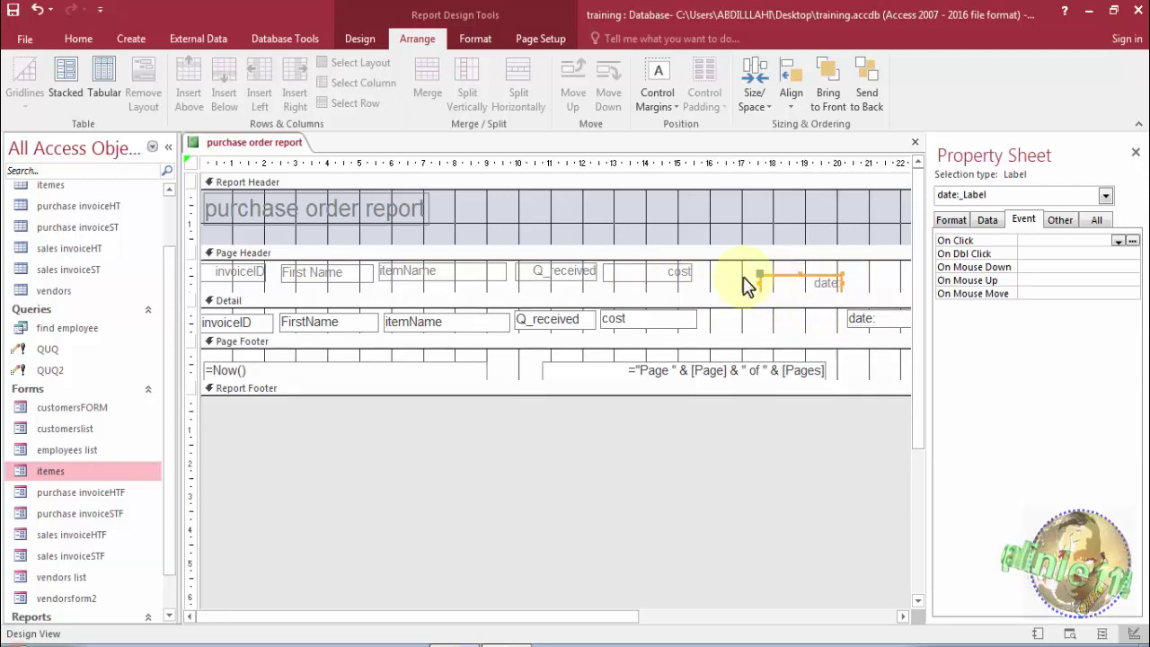
key(Left)
key(Left)
key(Left)
key(Left)
key(Left)
key(Left)
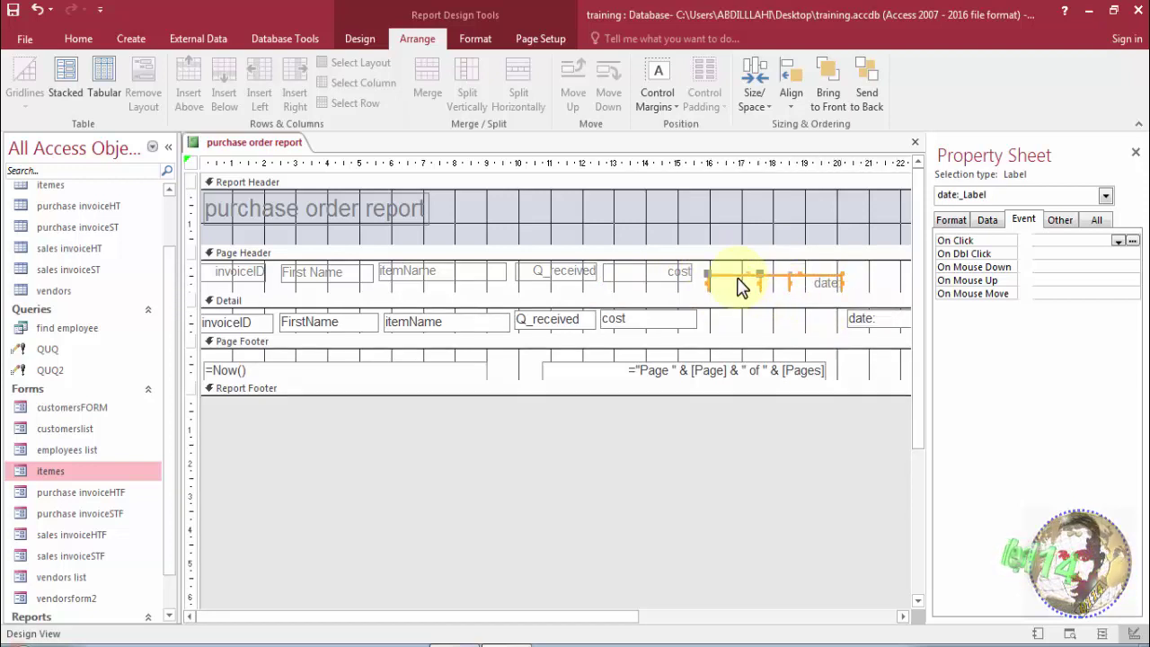
key(Left)
key(Up)
key(Up)
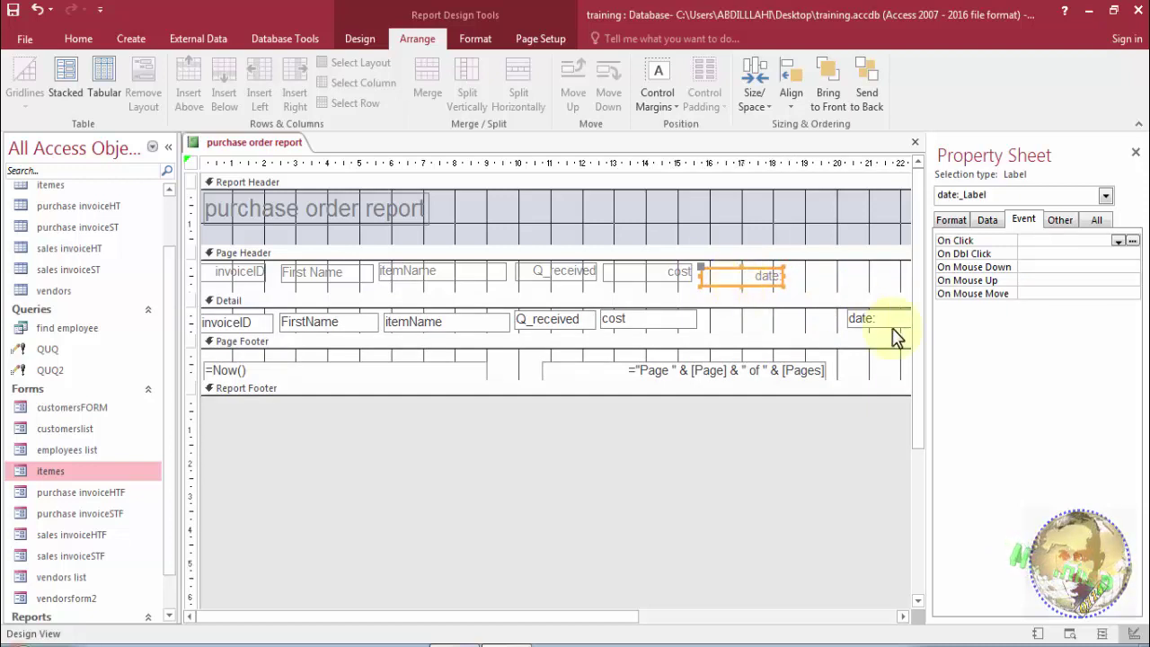
click(865, 320)
drag(885, 331, 744, 331)
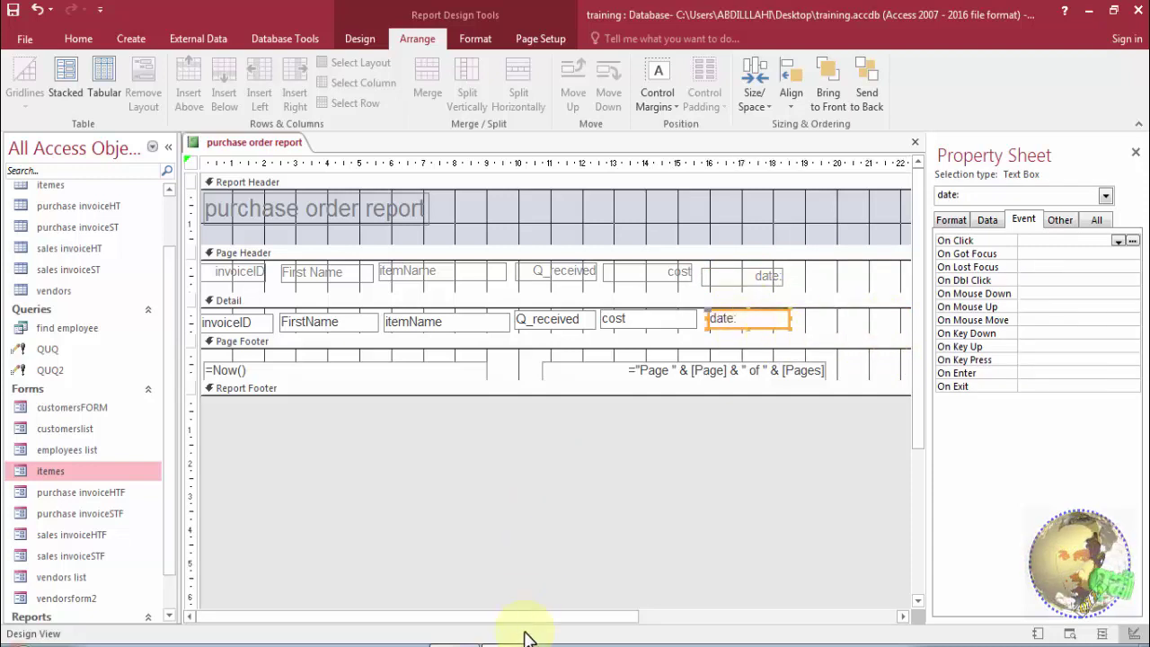
Move the page-number text box in the Page Footer left and narrow the report to about the 19 mark on the ruler.
drag(538, 620, 642, 585)
click(631, 374)
key(Left)
key(Left)
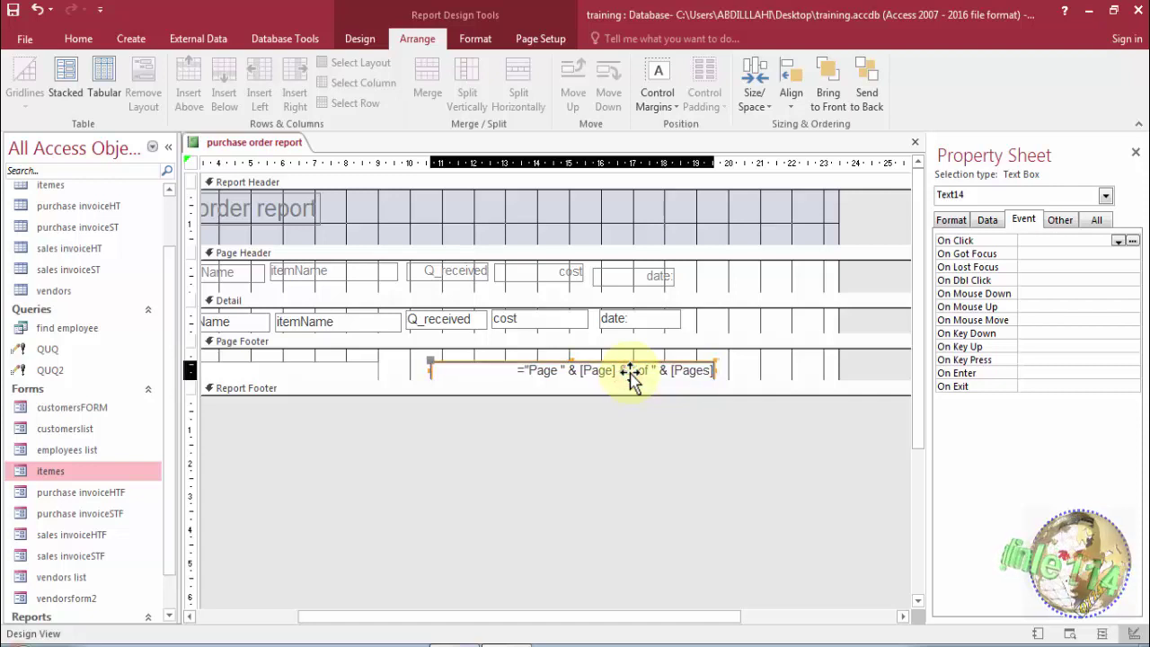
key(Left)
key(Left)
key(Left)
drag(839, 289, 638, 287)
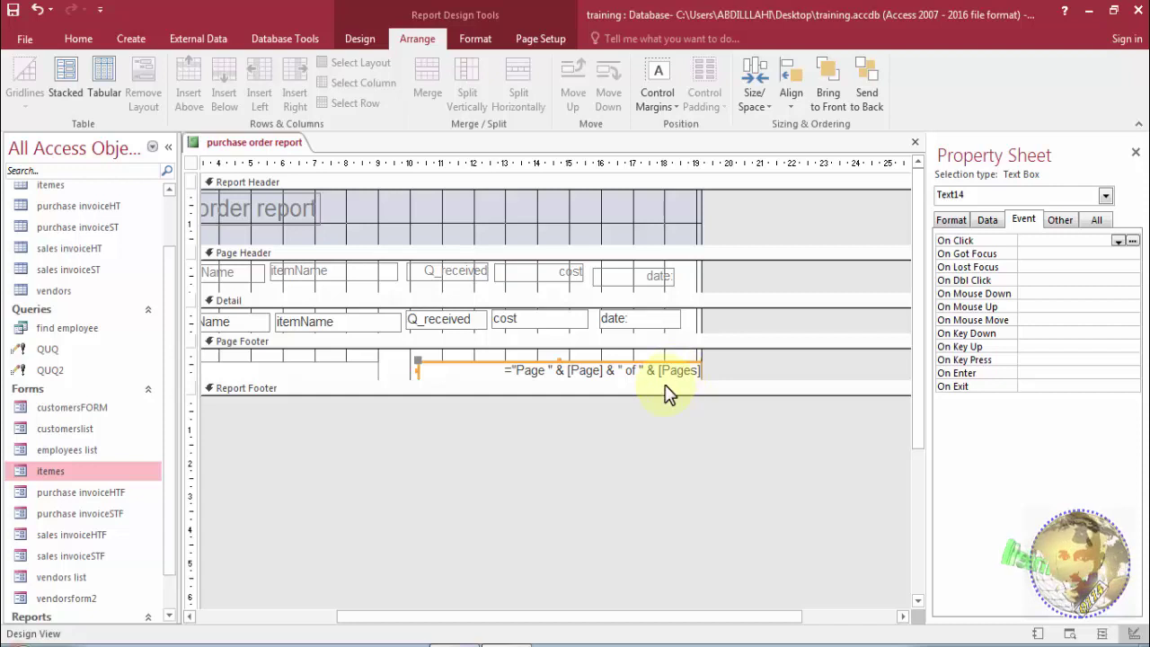
key(Left)
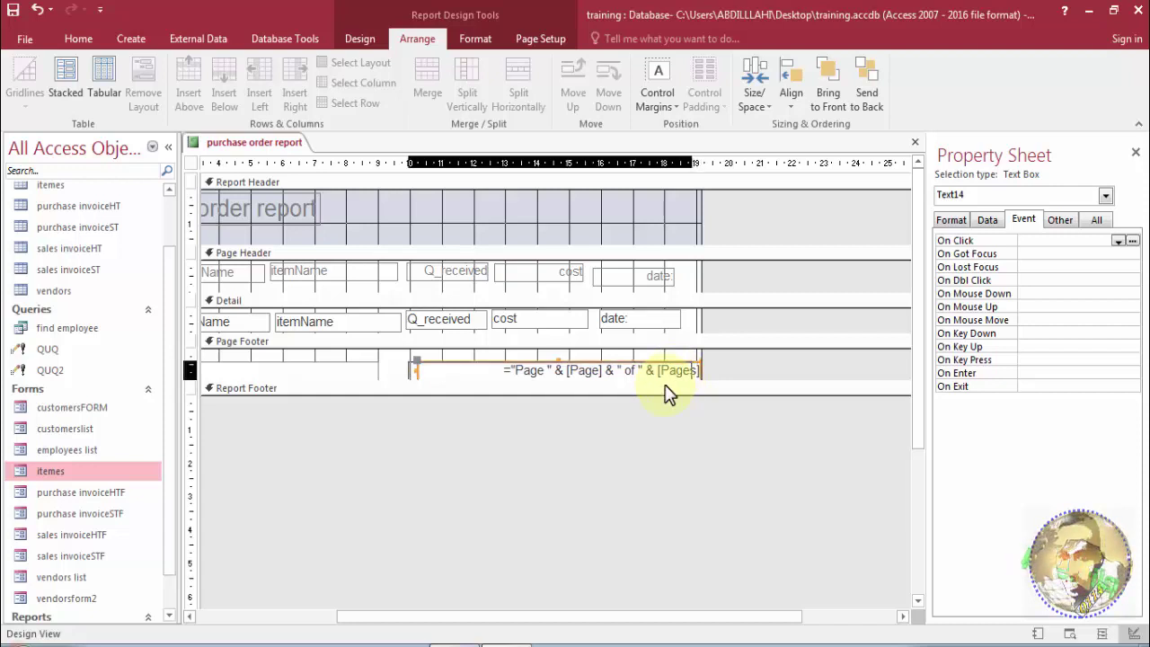
key(Up)
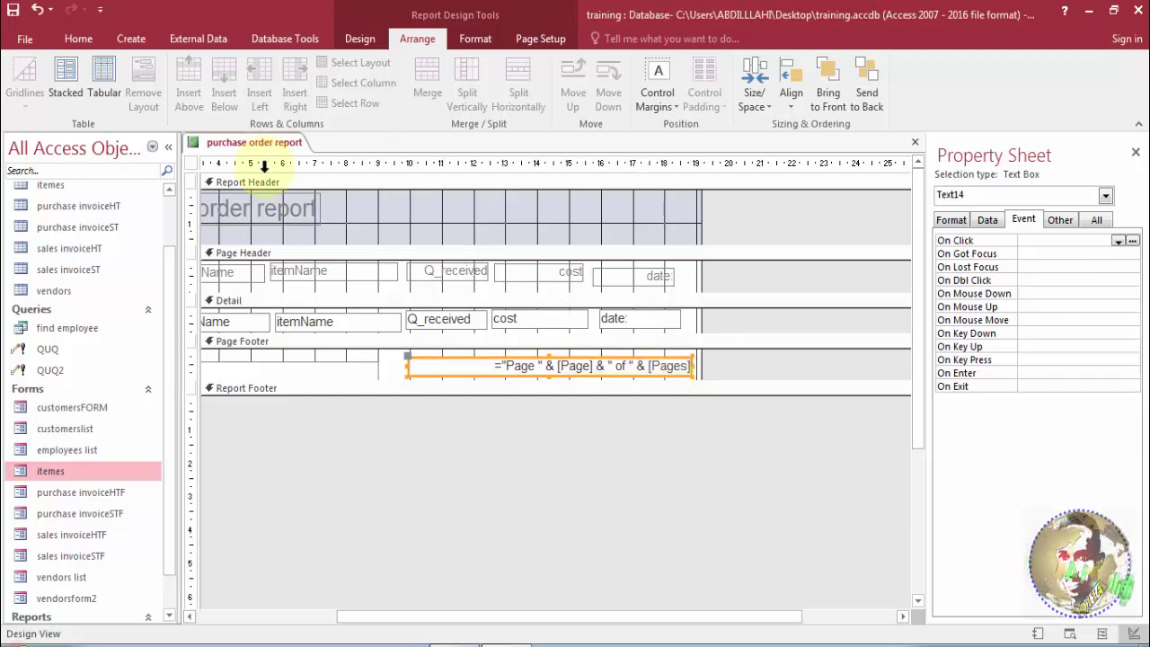
Display the purchase order report in Report View, then save and close it.
right_click(270, 150)
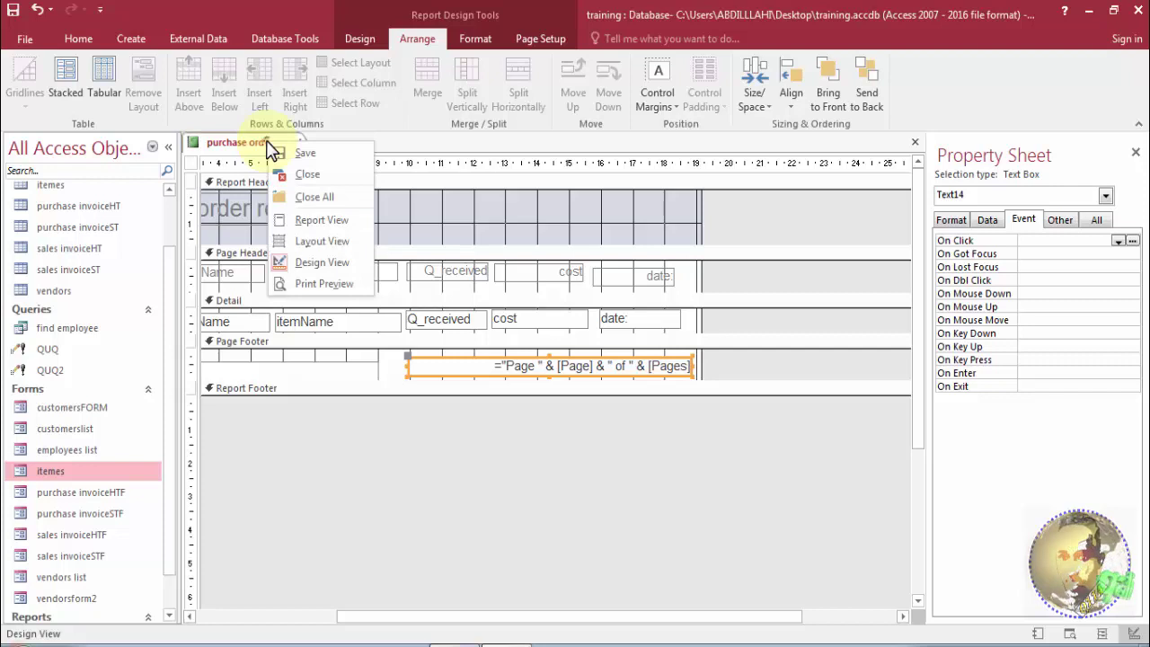
click(308, 220)
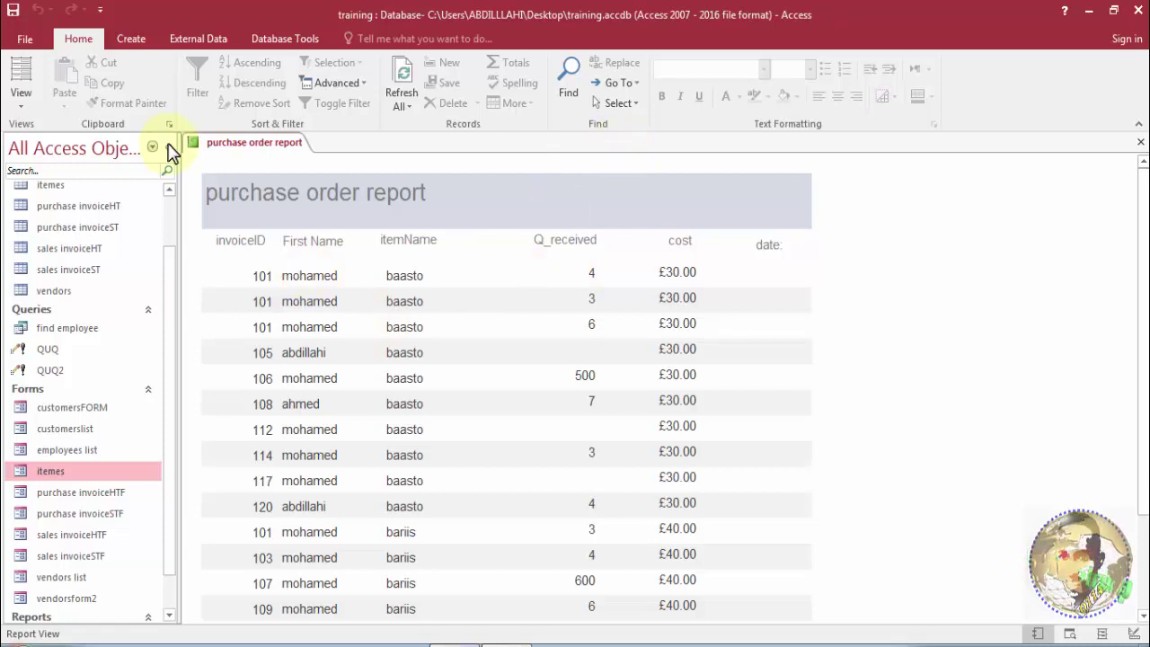
right_click(245, 160)
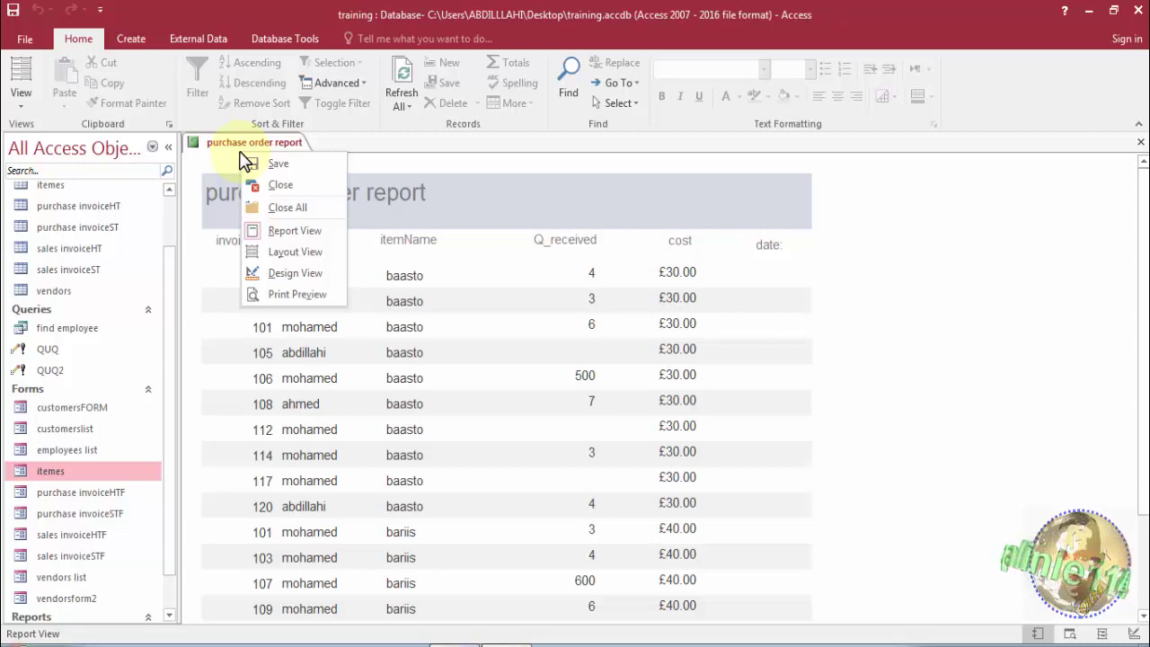
click(256, 164)
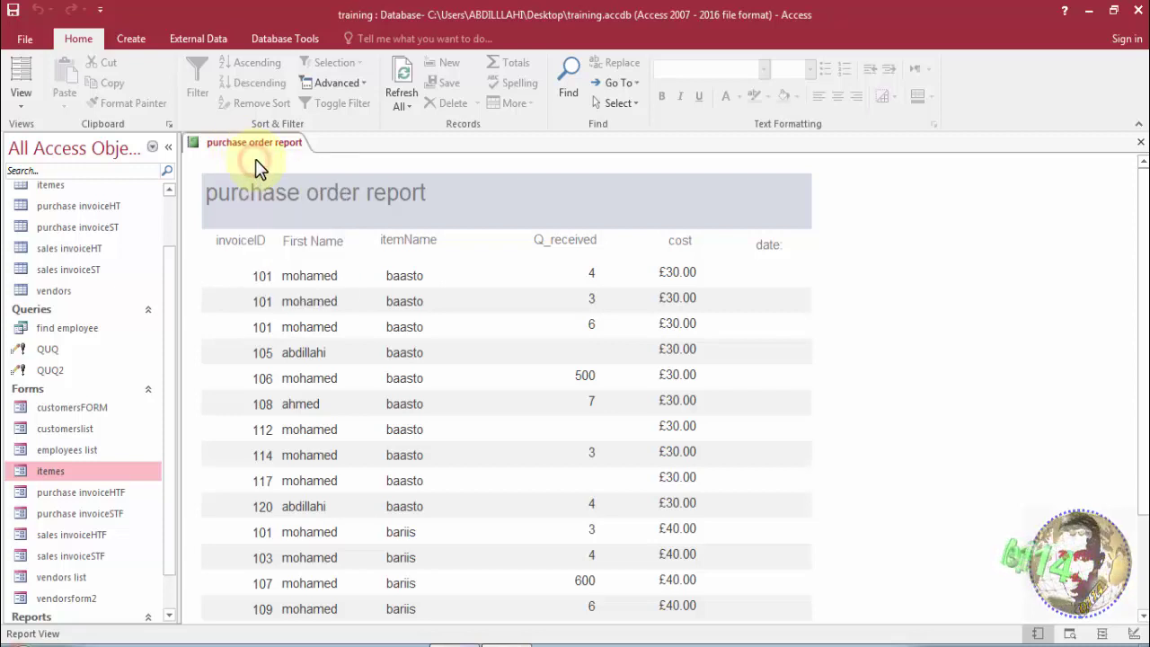
right_click(259, 155)
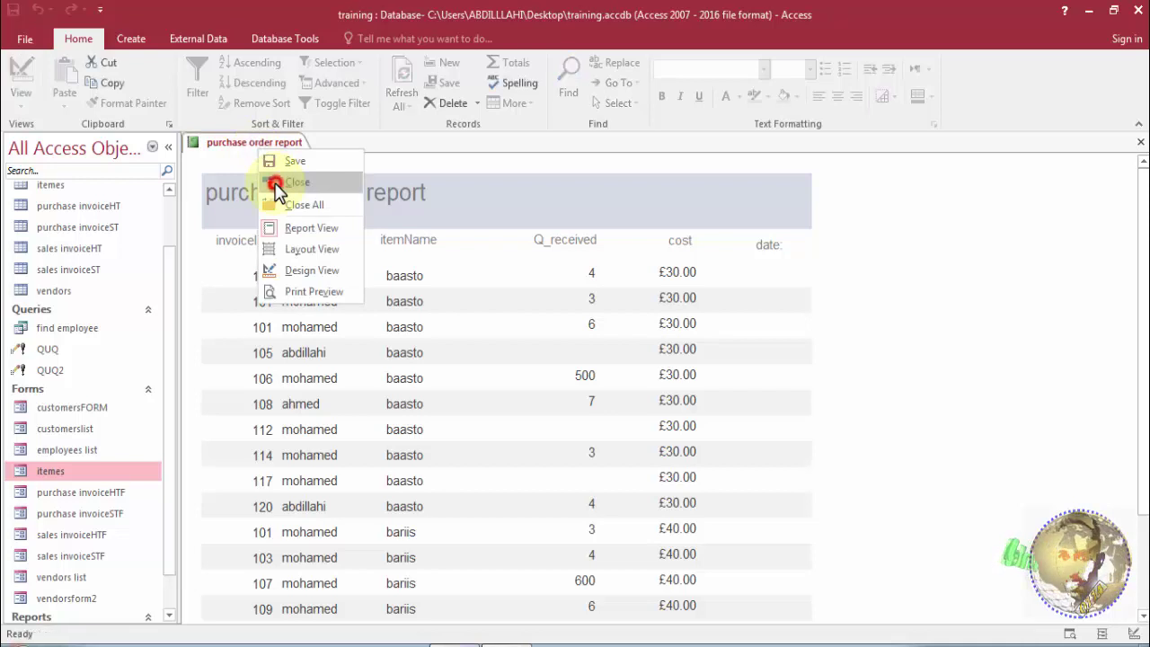
click(275, 182)
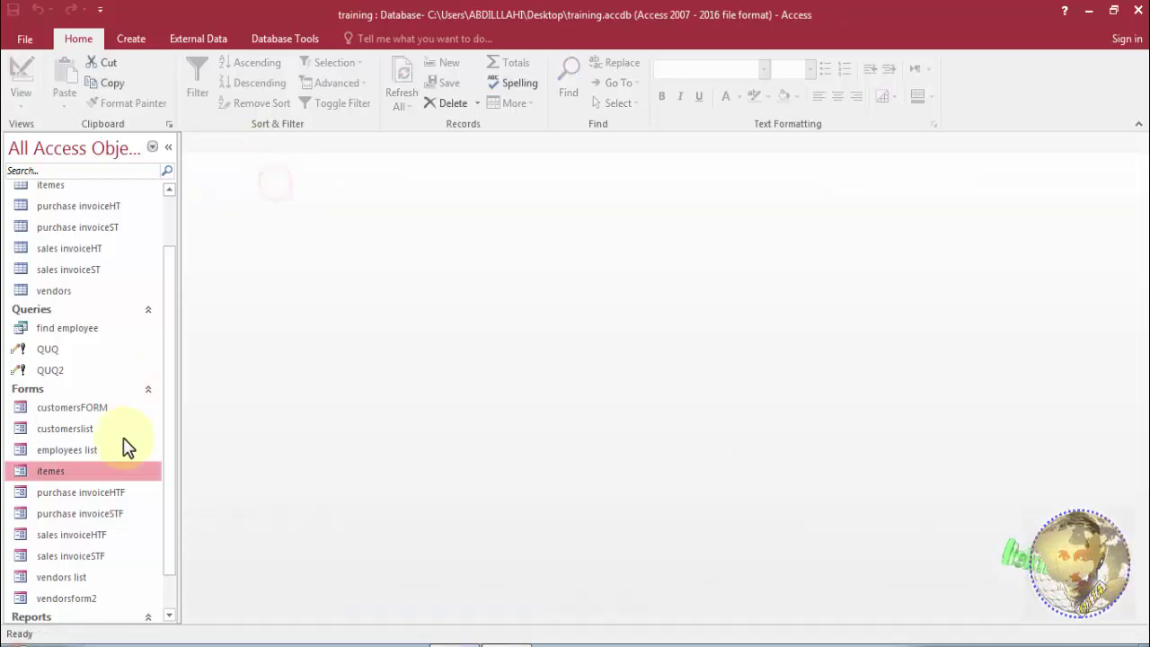
Open the purchase invoiceHTF form in Design View.
click(104, 494)
right_click(104, 494)
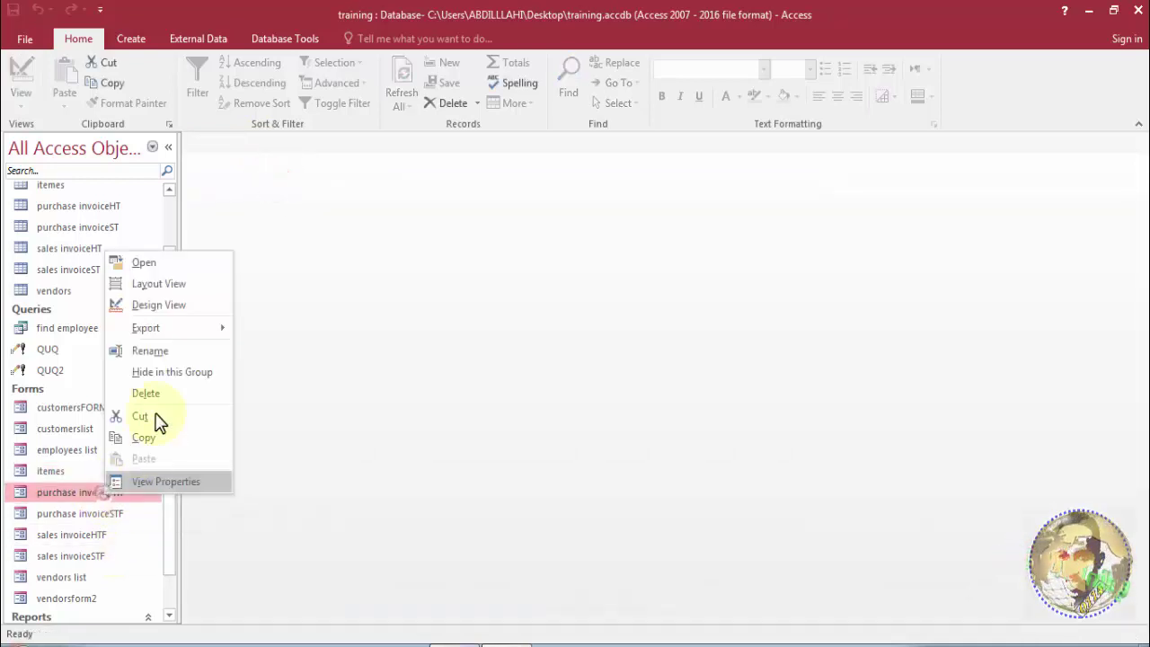
click(177, 309)
Draw a command button in the Form Footer beside the Close button.
drag(917, 310, 911, 462)
drag(506, 617, 772, 633)
click(273, 81)
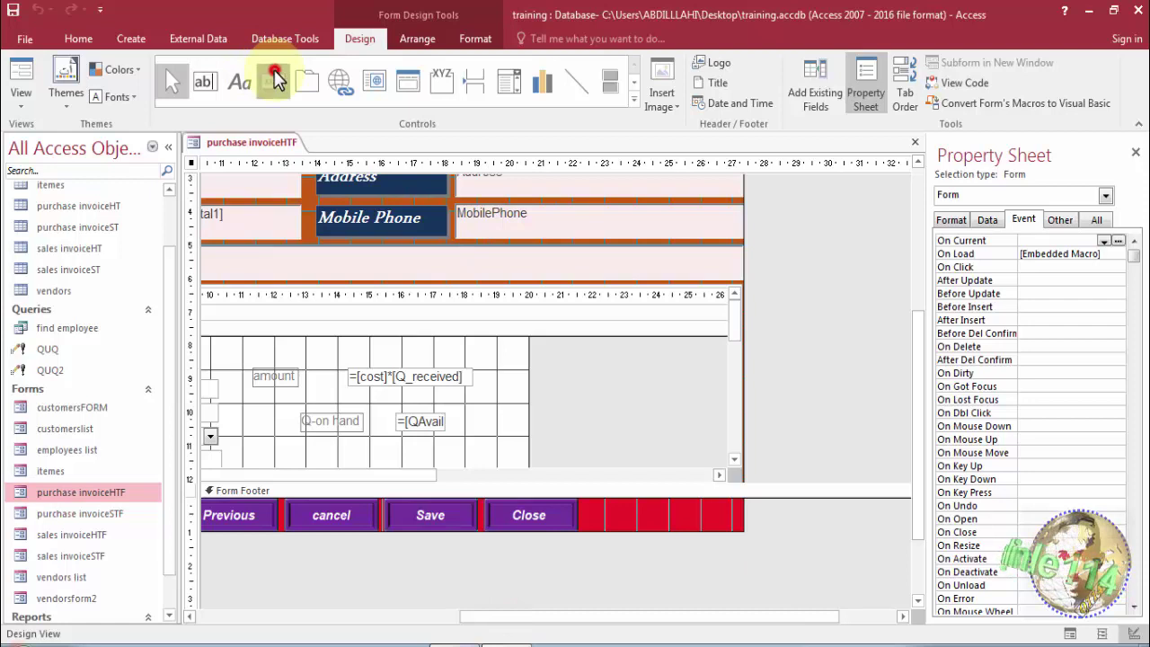
drag(619, 519, 676, 527)
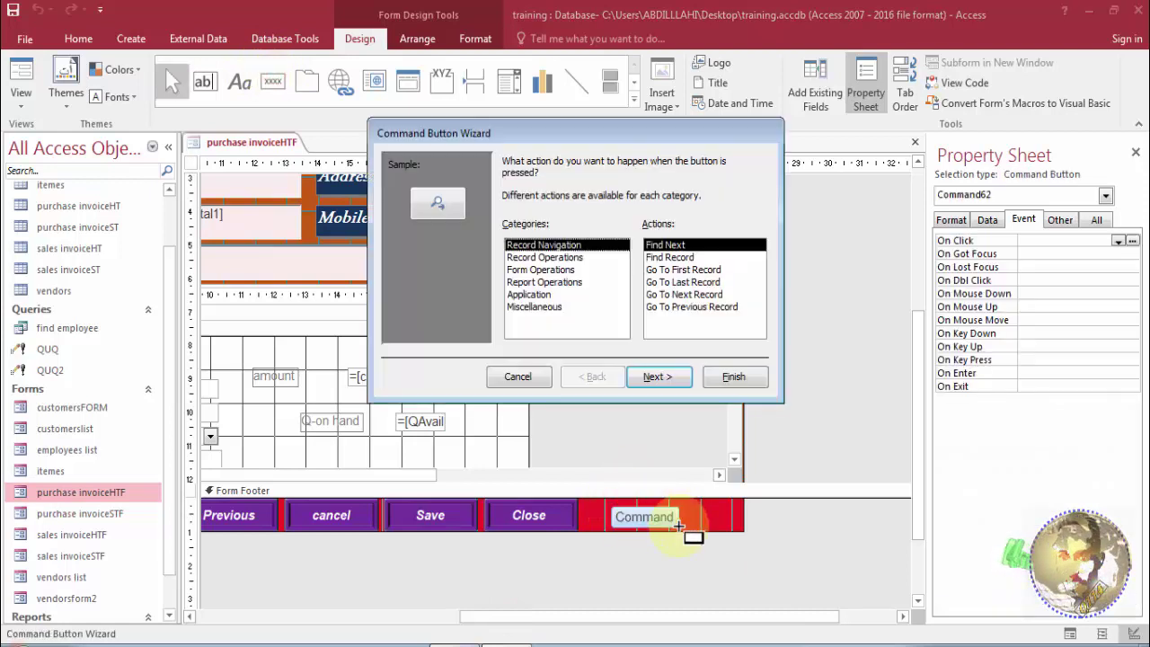
Set the new button to preview the purchase order report and give it the text "print Report", keeping the default button name.
click(540, 282)
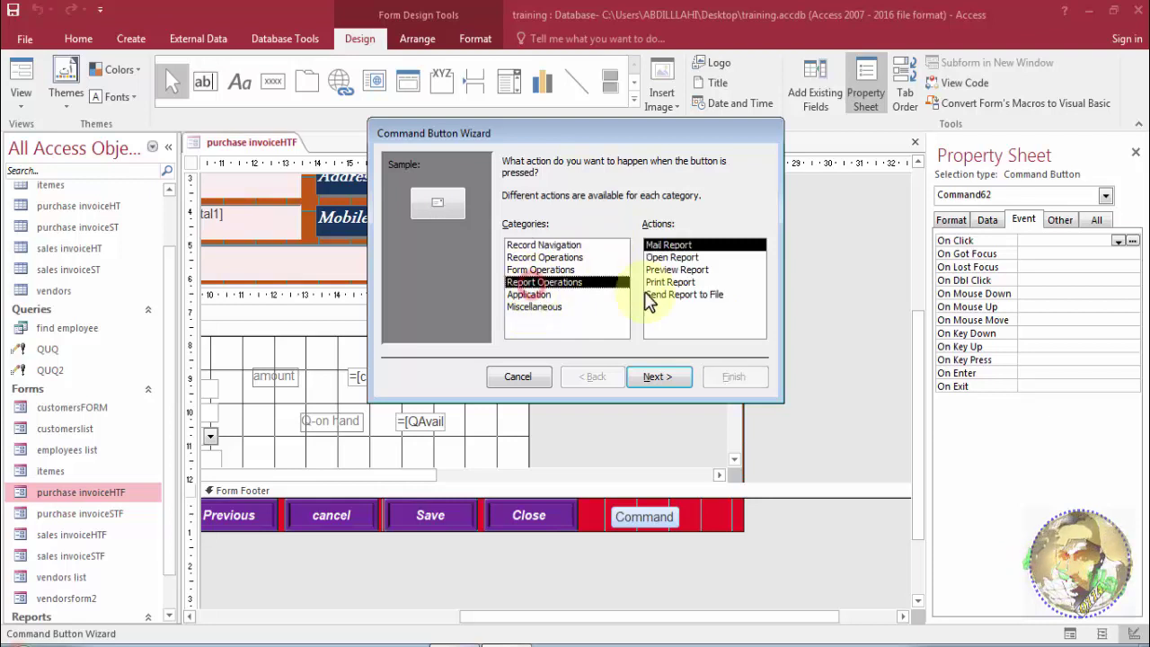
click(670, 270)
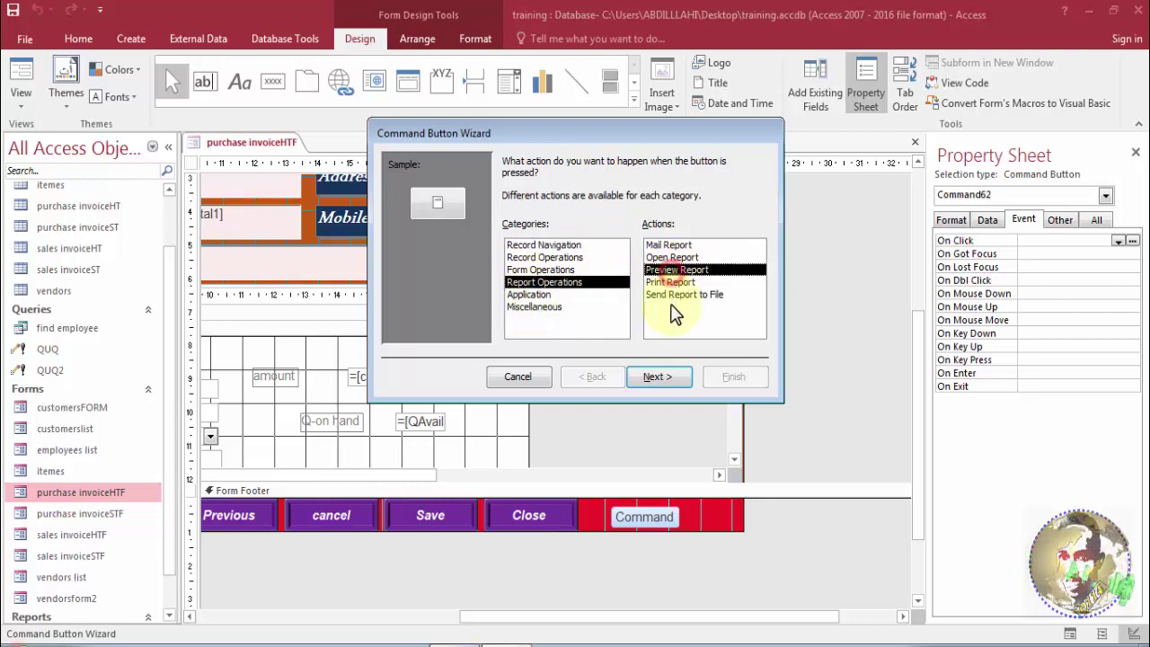
click(657, 378)
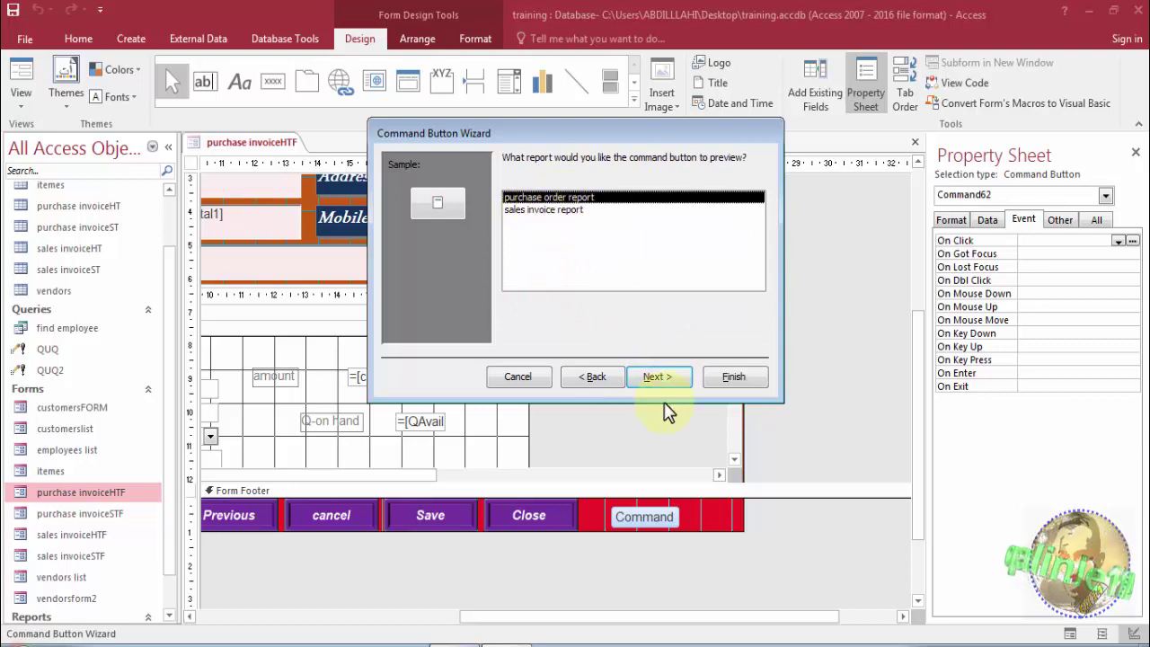
click(640, 375)
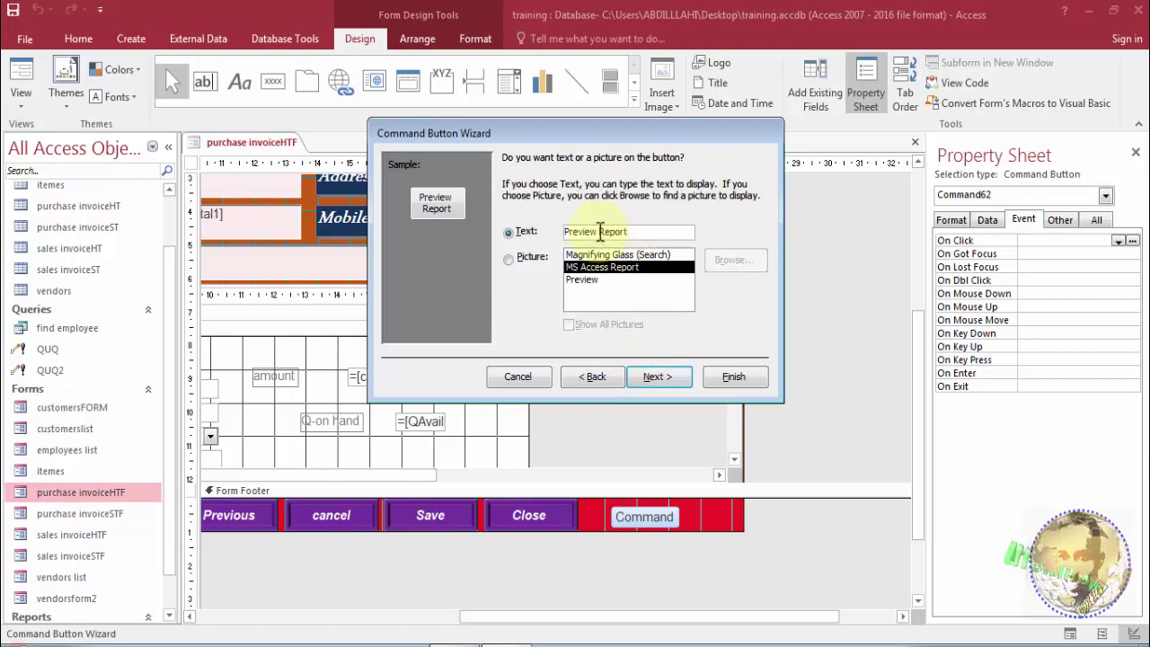
drag(598, 232, 560, 231)
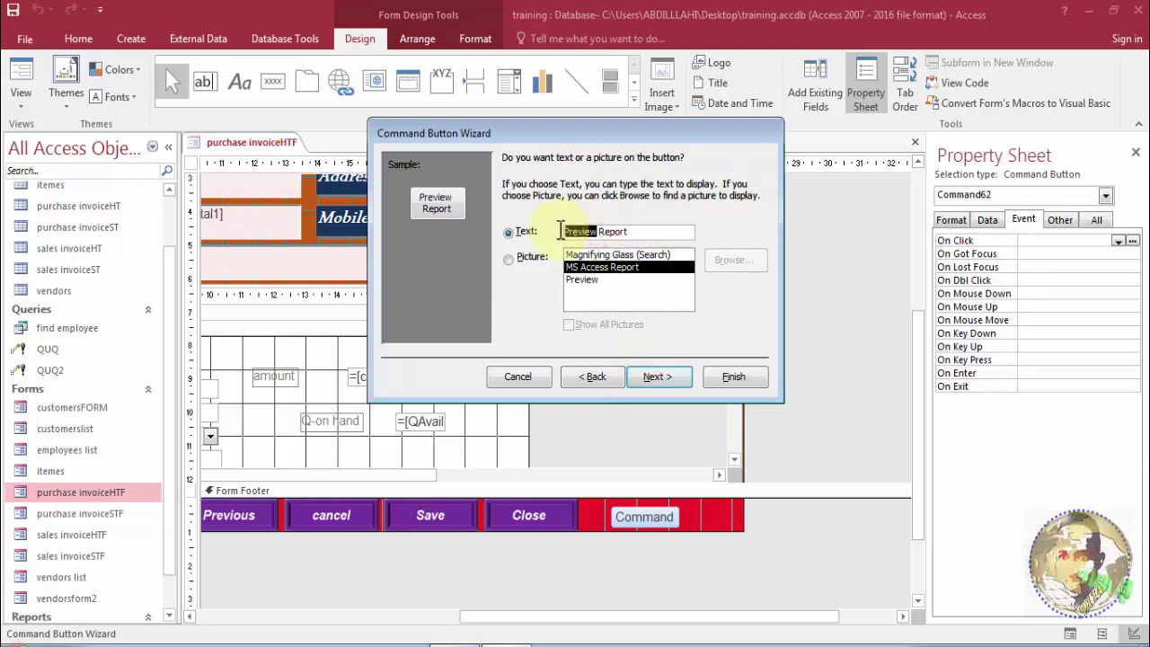
text(print)
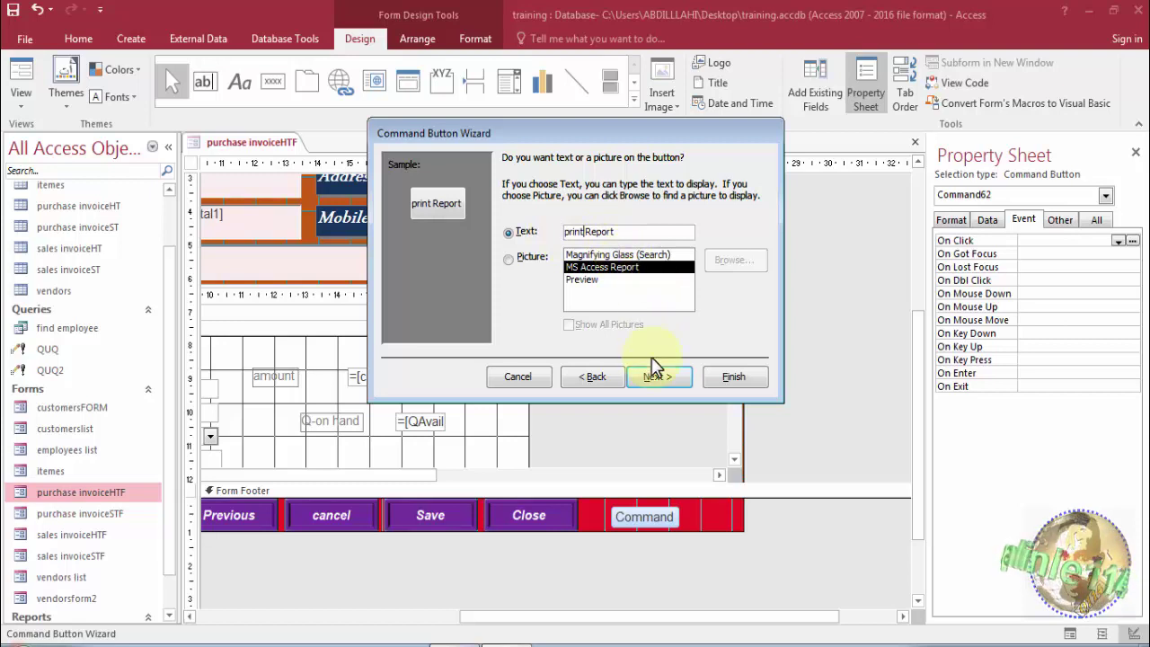
click(653, 381)
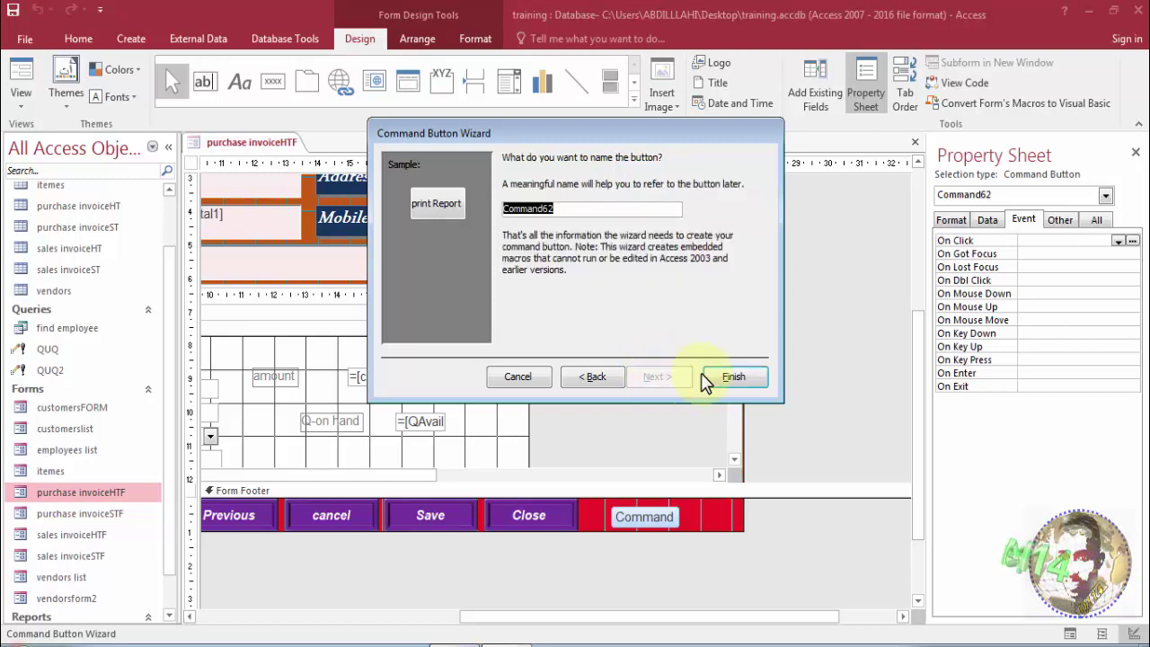
click(728, 378)
Copy the Close button's formatting onto the print Report button.
click(564, 515)
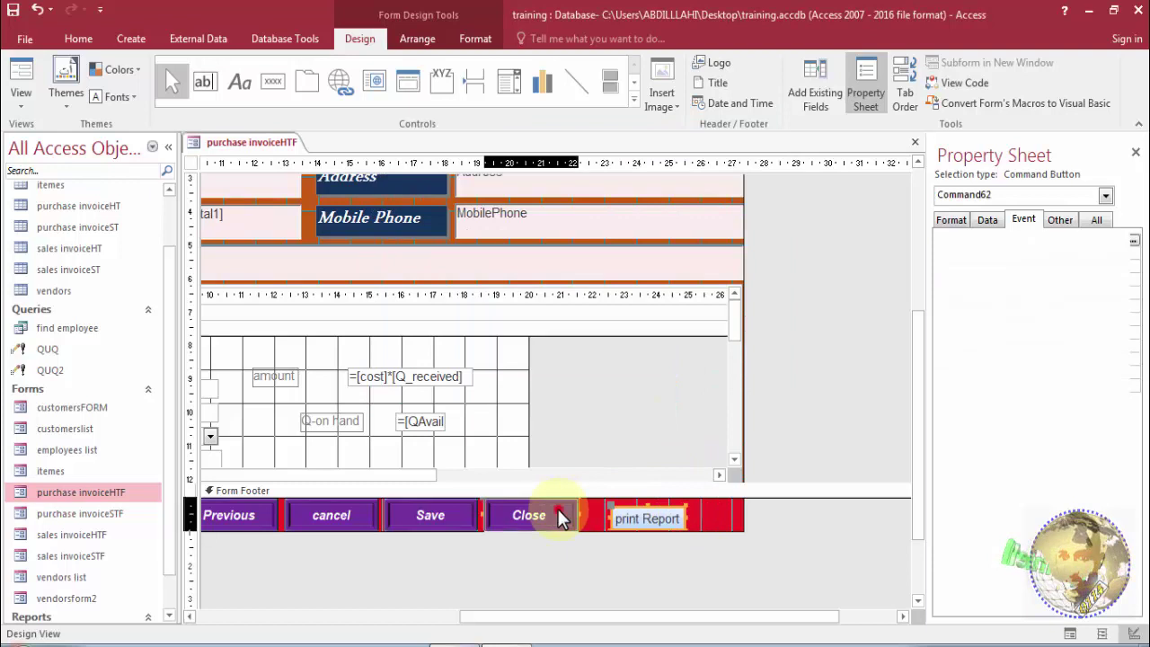
click(412, 38)
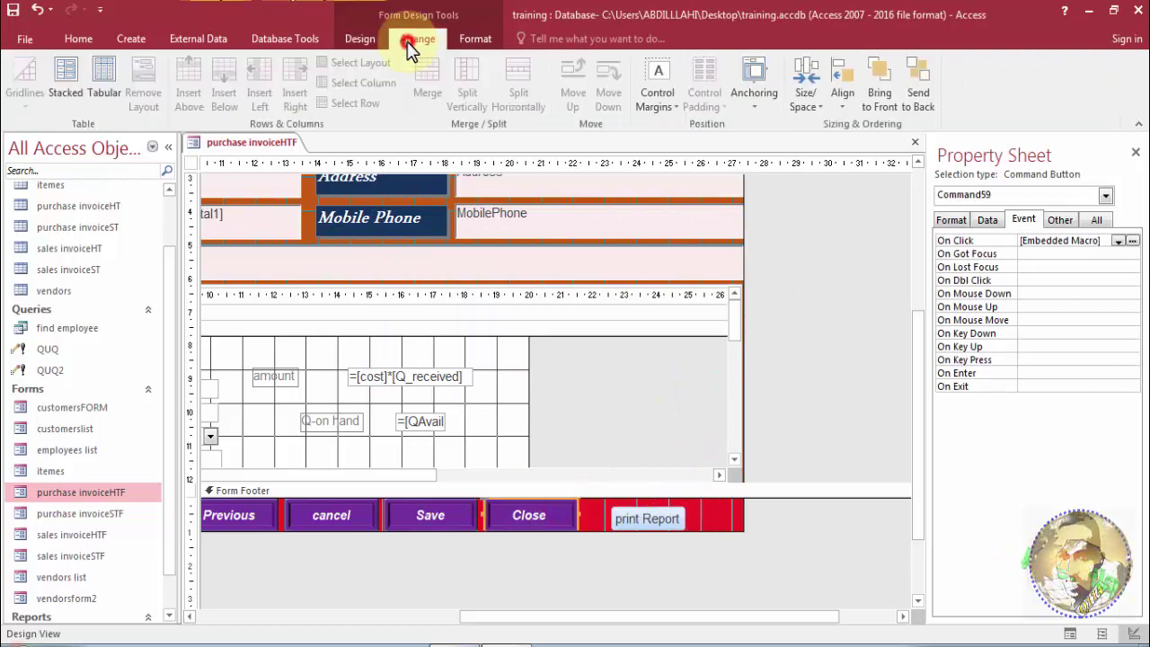
click(476, 41)
click(287, 69)
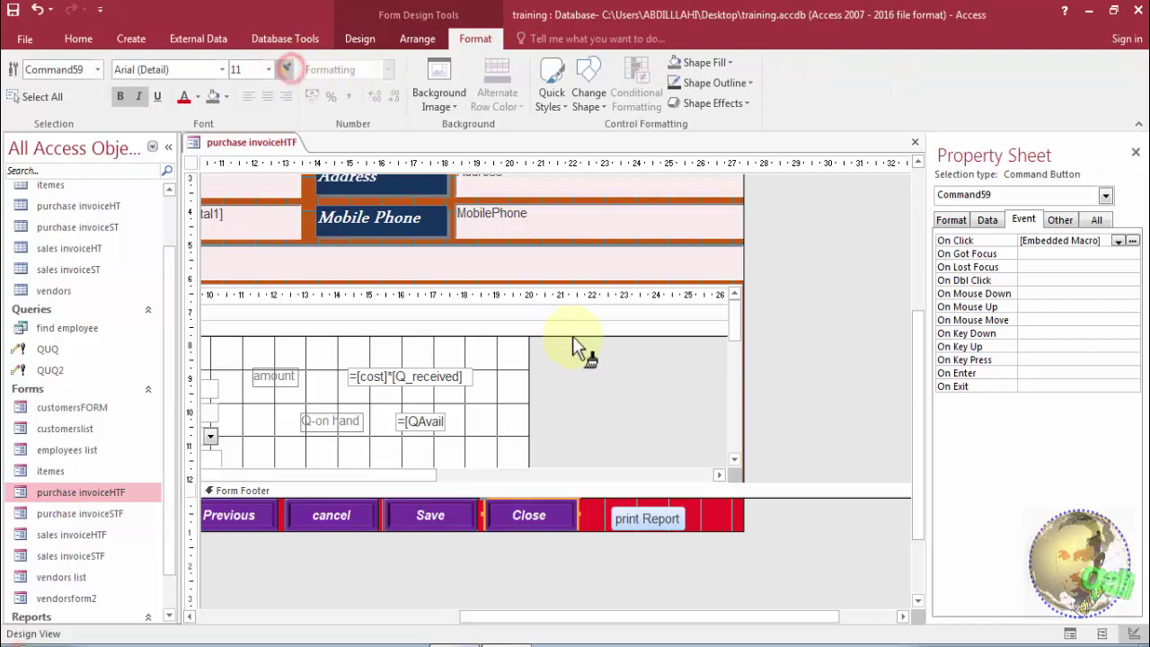
click(643, 510)
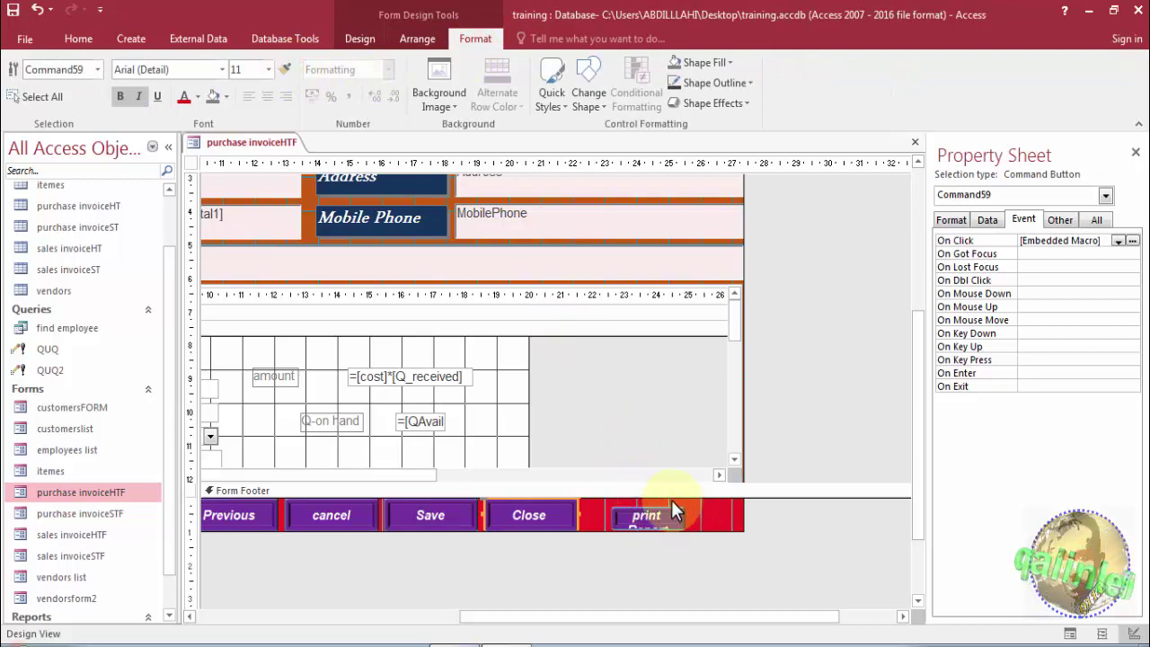
Enlarge the print Report button so its caption fits on one line and nudge it left next to the Close button.
click(680, 510)
drag(695, 516, 653, 500)
click(623, 511)
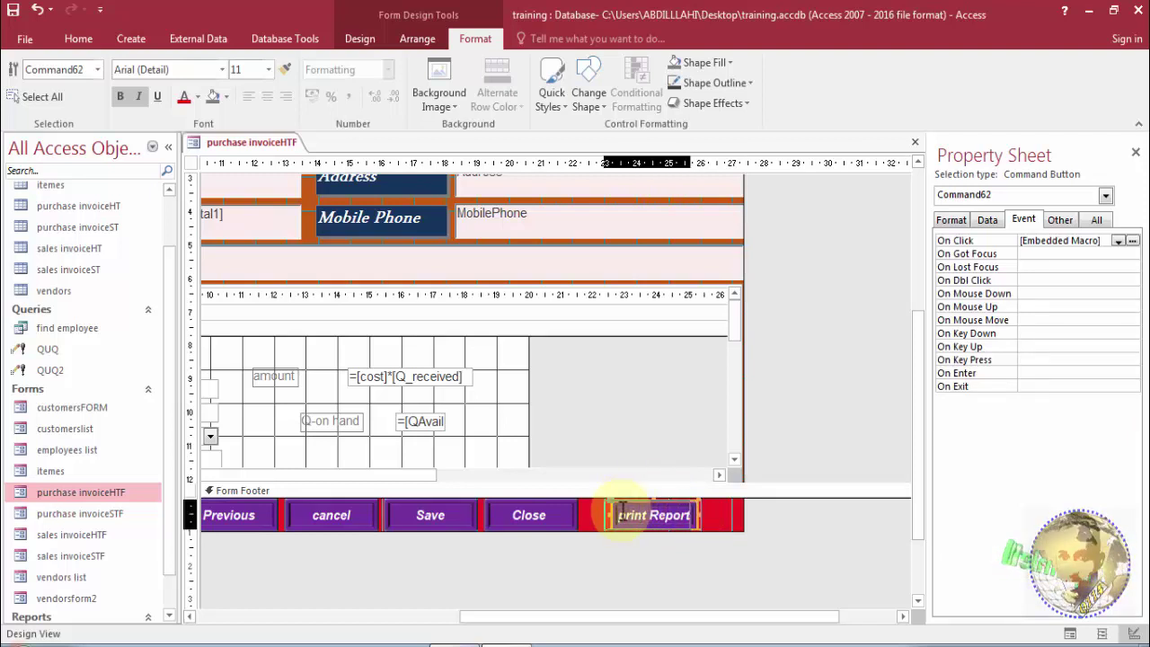
key(Left)
key(Left)
key(Left)
key(Left)
key(Left)
key(Left)
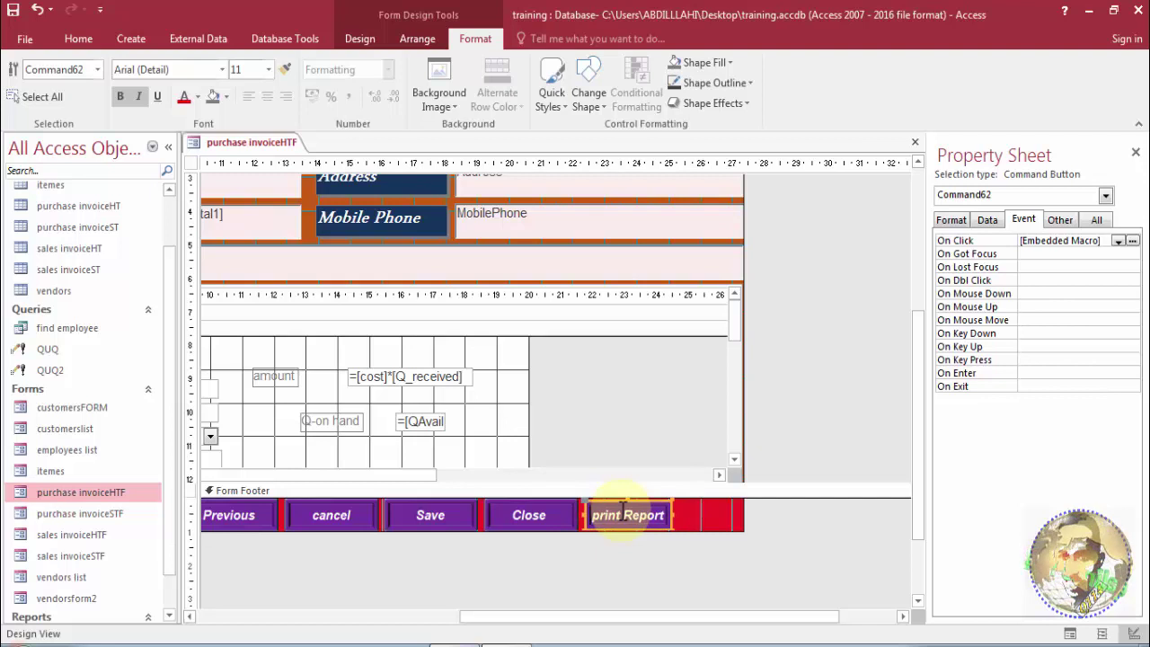
click(723, 576)
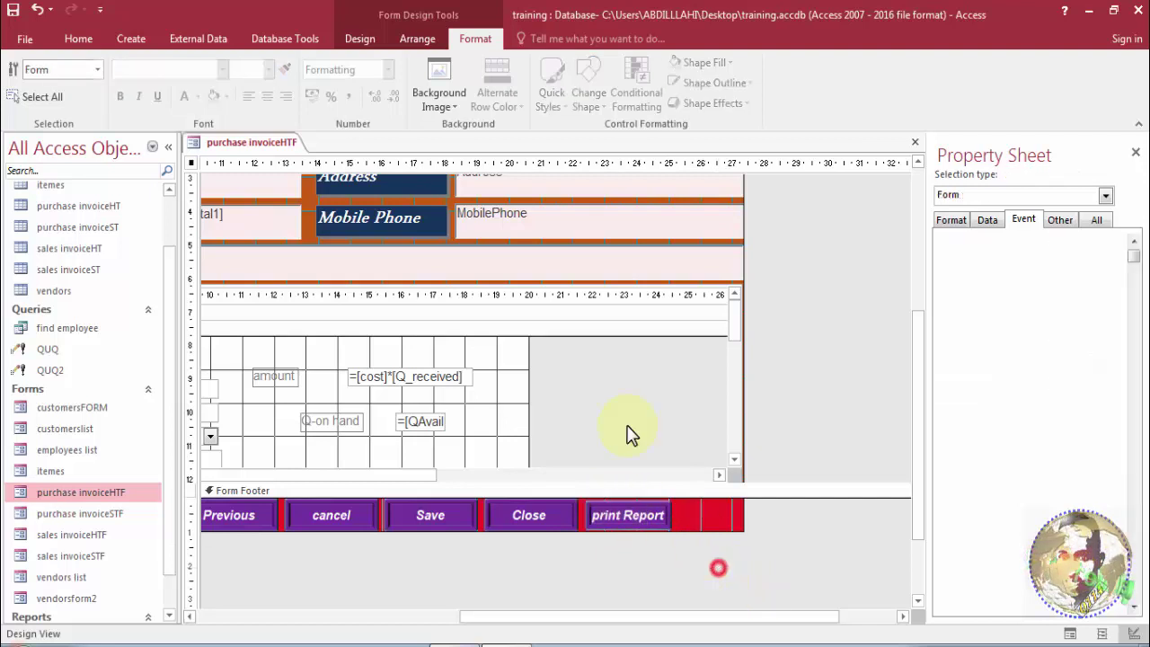
Save the purchase invoiceHTF form and display it in Form View.
right_click(238, 150)
click(243, 145)
right_click(243, 145)
click(273, 225)
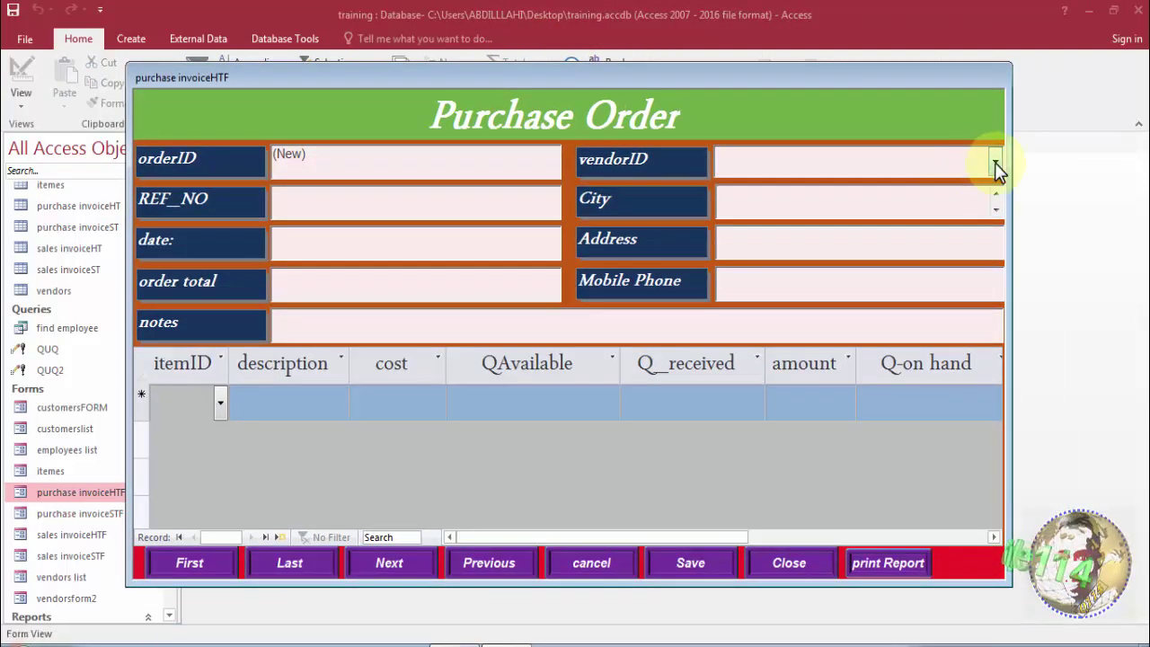
Enter a new purchase order by choosing the first vendor and adding the item baasto with a Q_received of 1.
click(995, 165)
click(954, 190)
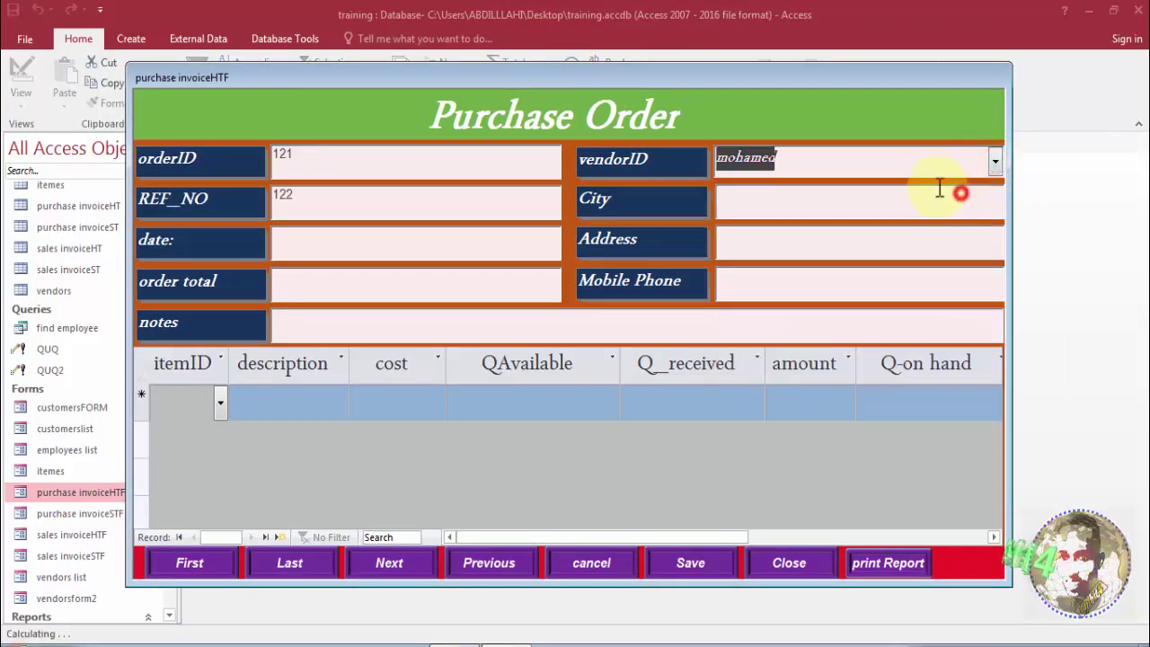
click(221, 412)
click(214, 440)
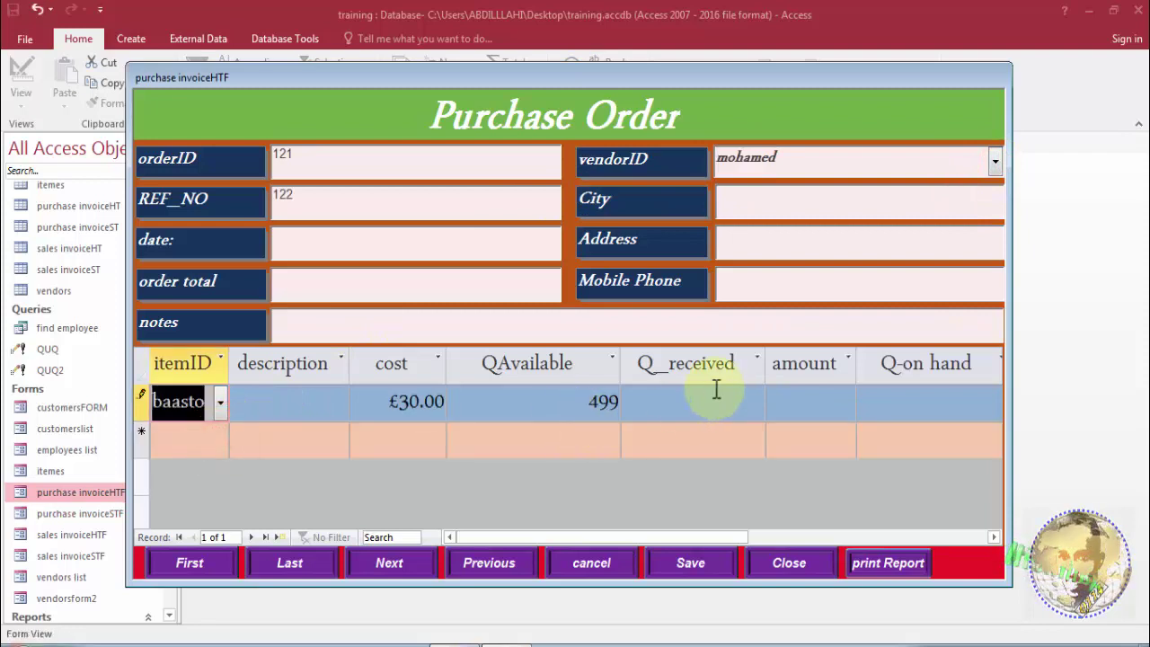
click(716, 389)
text(5)
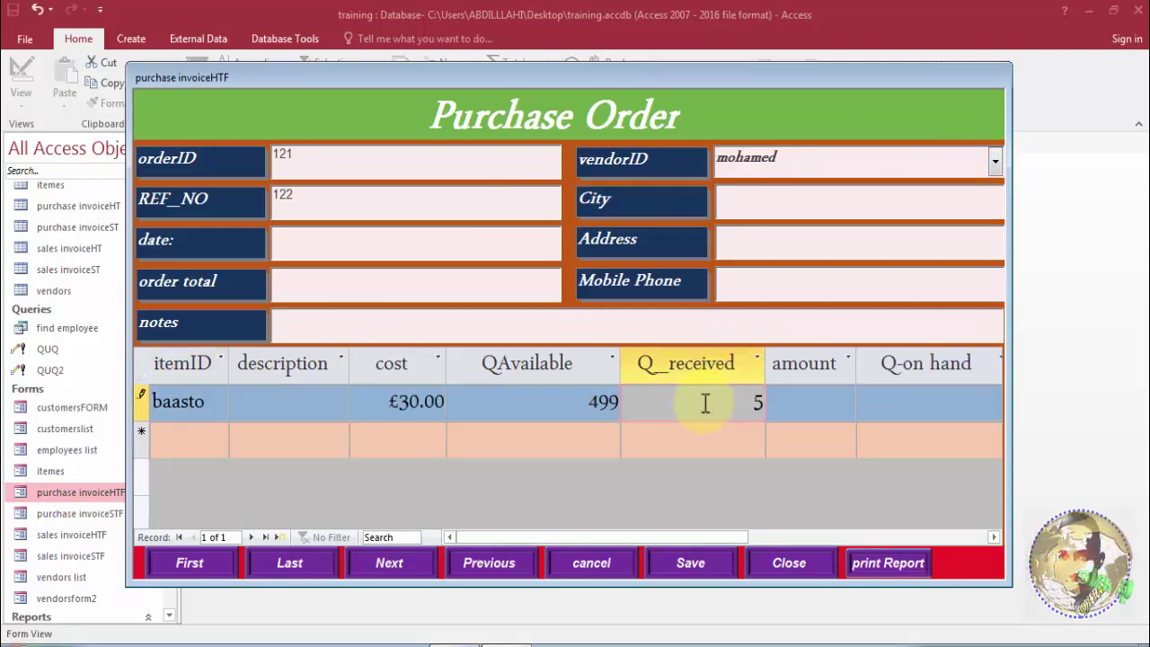
key(BackSpace)
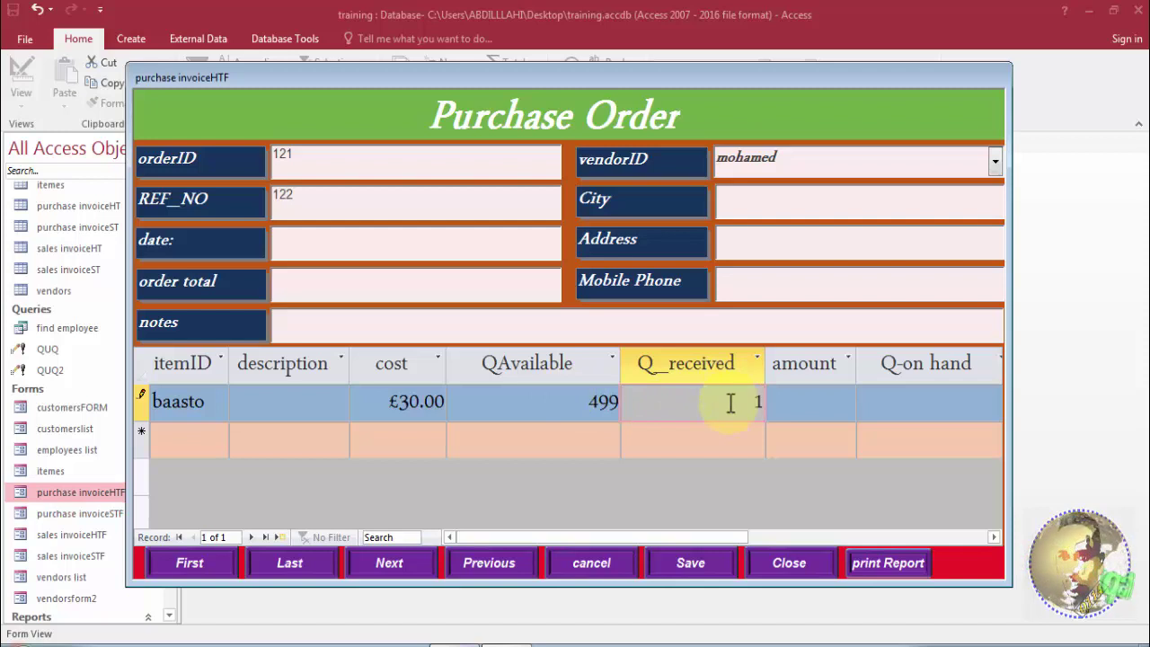
text(1)
click(711, 438)
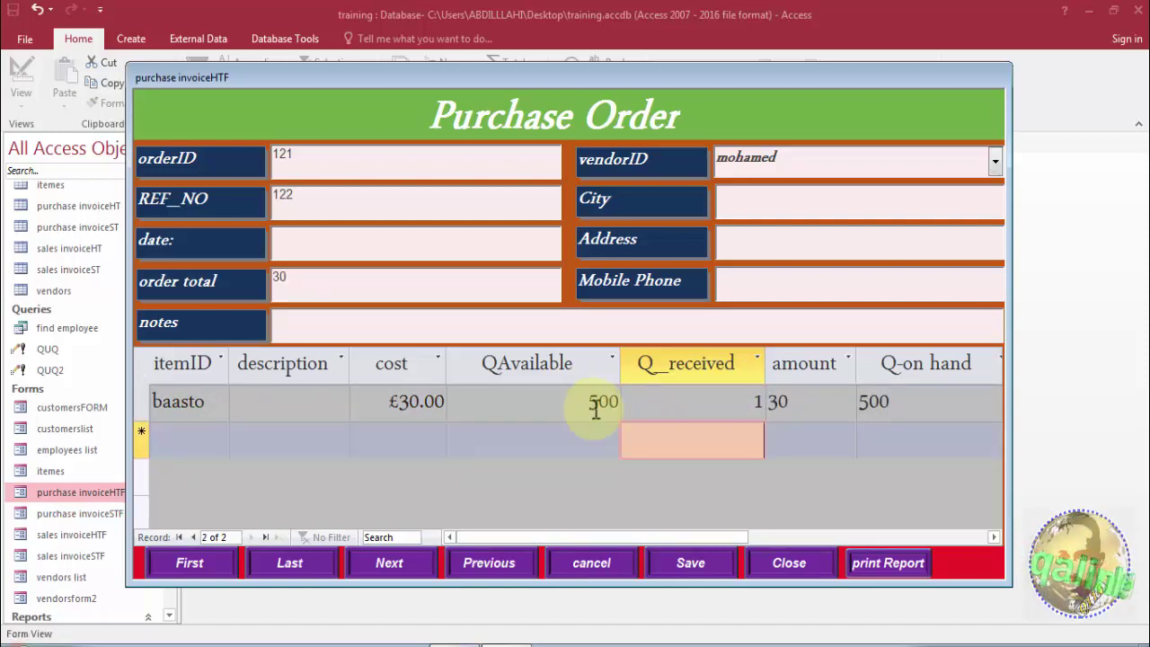
Preview the purchase order report with the form's print Report button and examine which orders it lists.
click(898, 566)
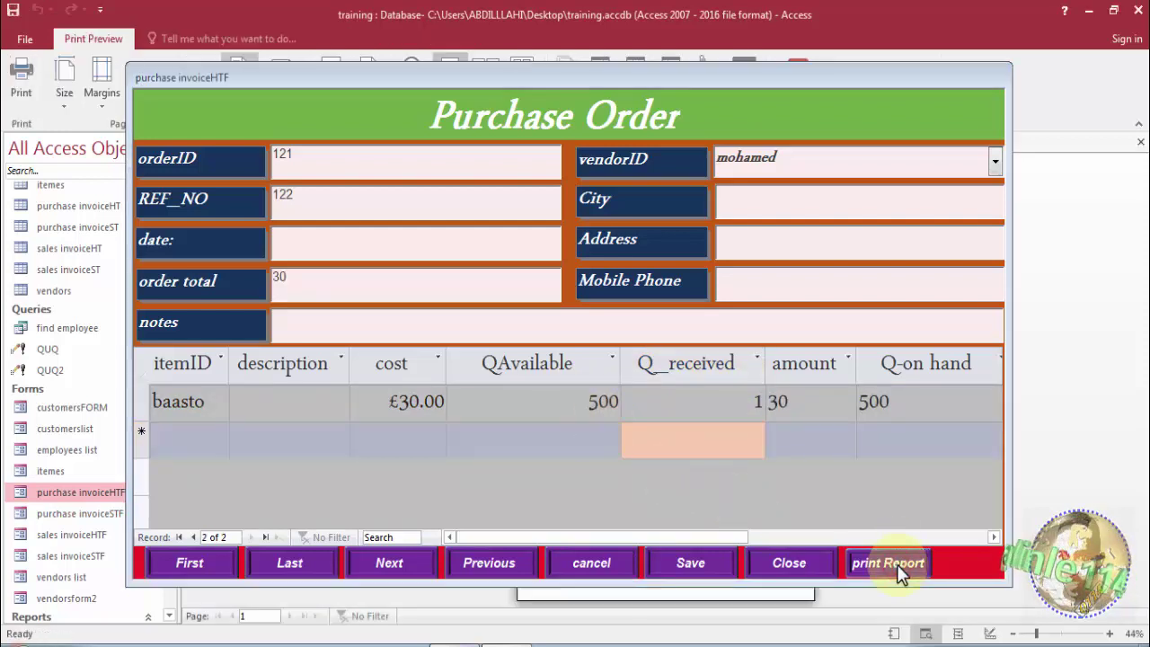
drag(694, 76, 643, 487)
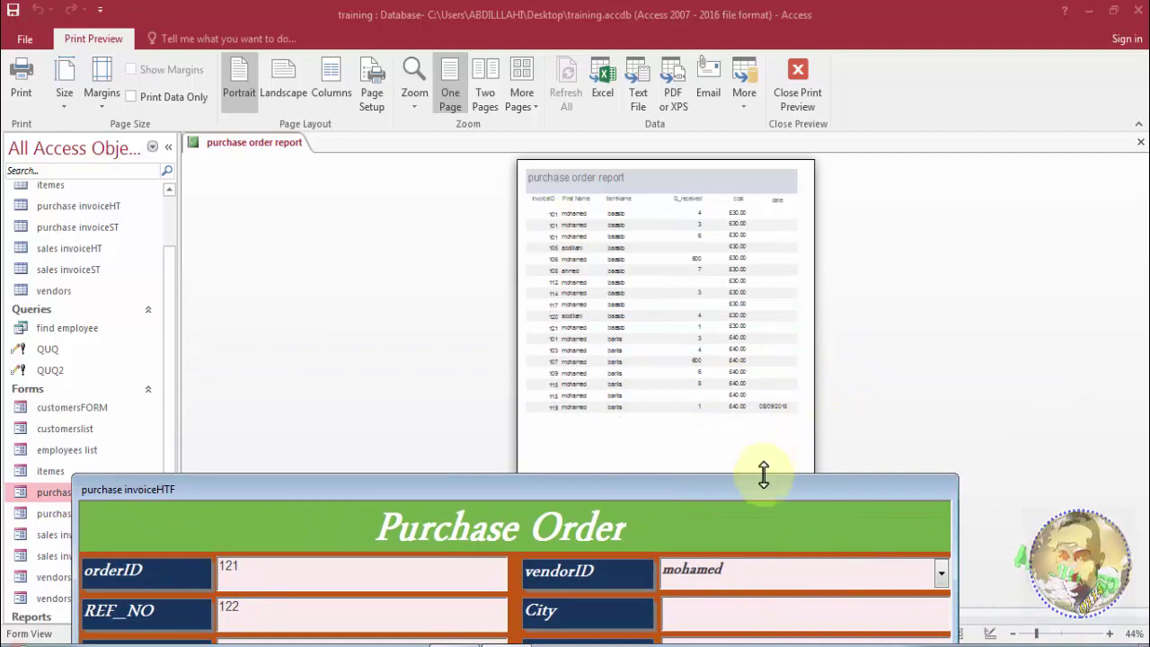
click(745, 301)
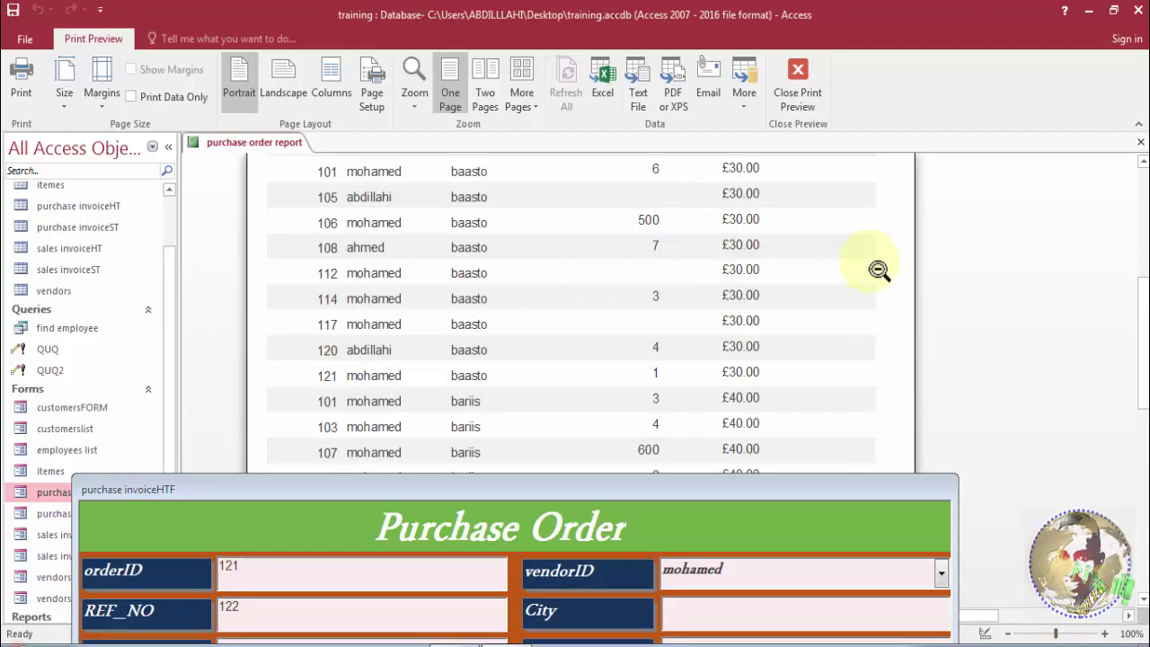
drag(1141, 287, 1141, 381)
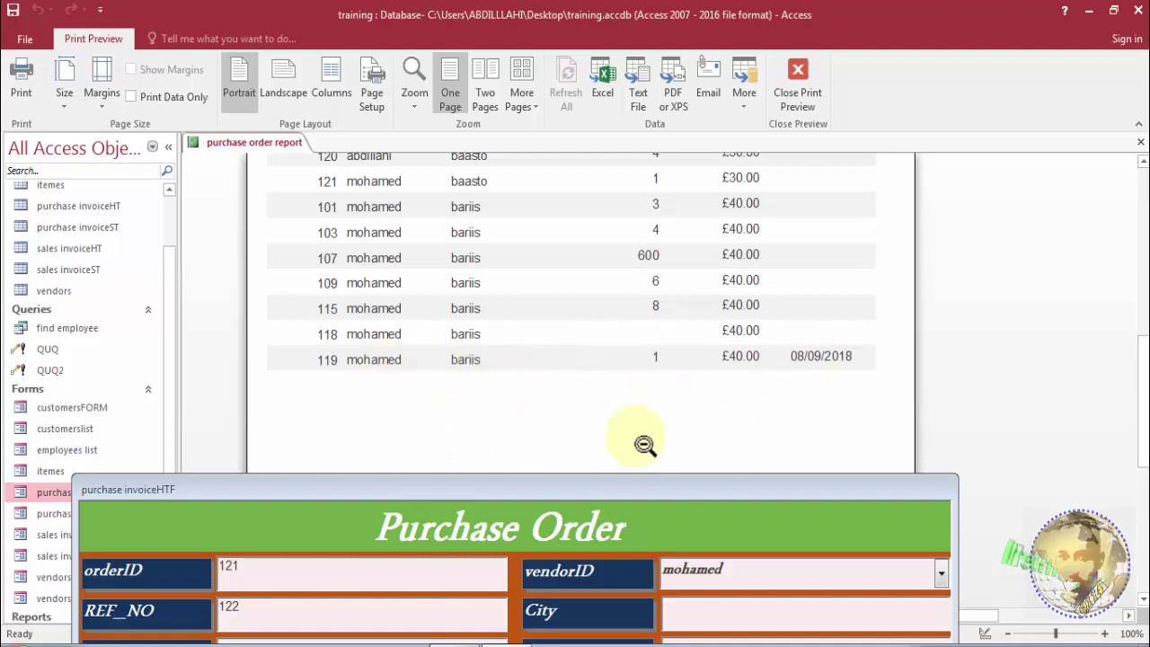
drag(607, 495, 591, 255)
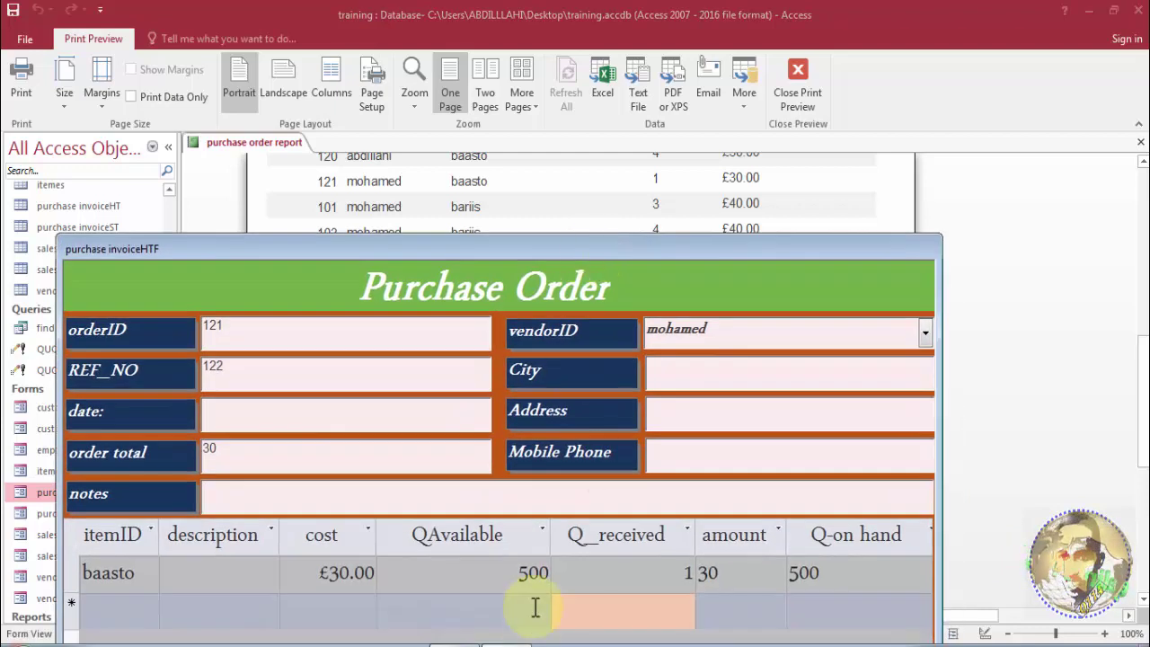
drag(703, 251, 715, 394)
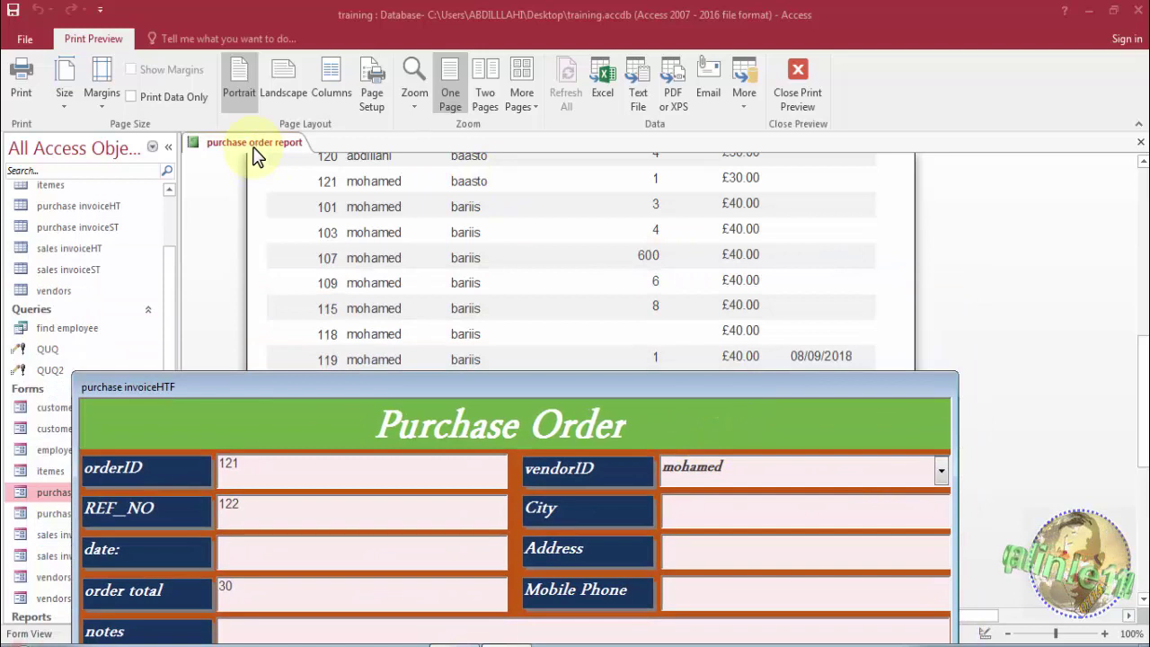
drag(372, 377, 338, 114)
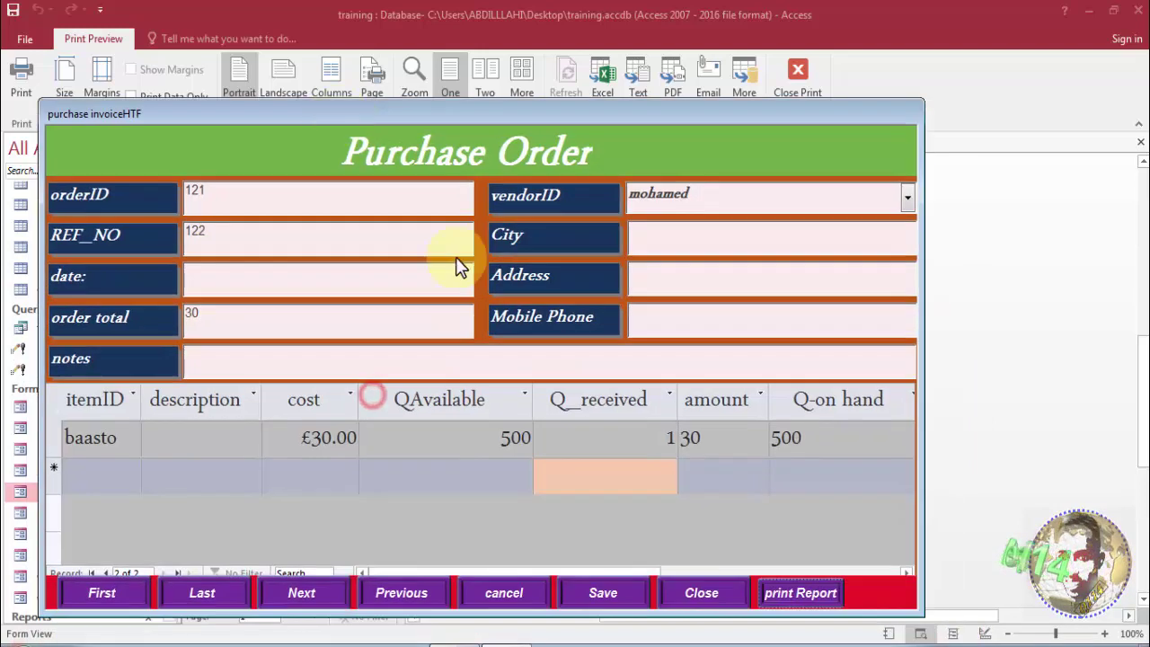
Close the purchase order form and switch the purchase order report to Design View.
click(696, 595)
right_click(236, 143)
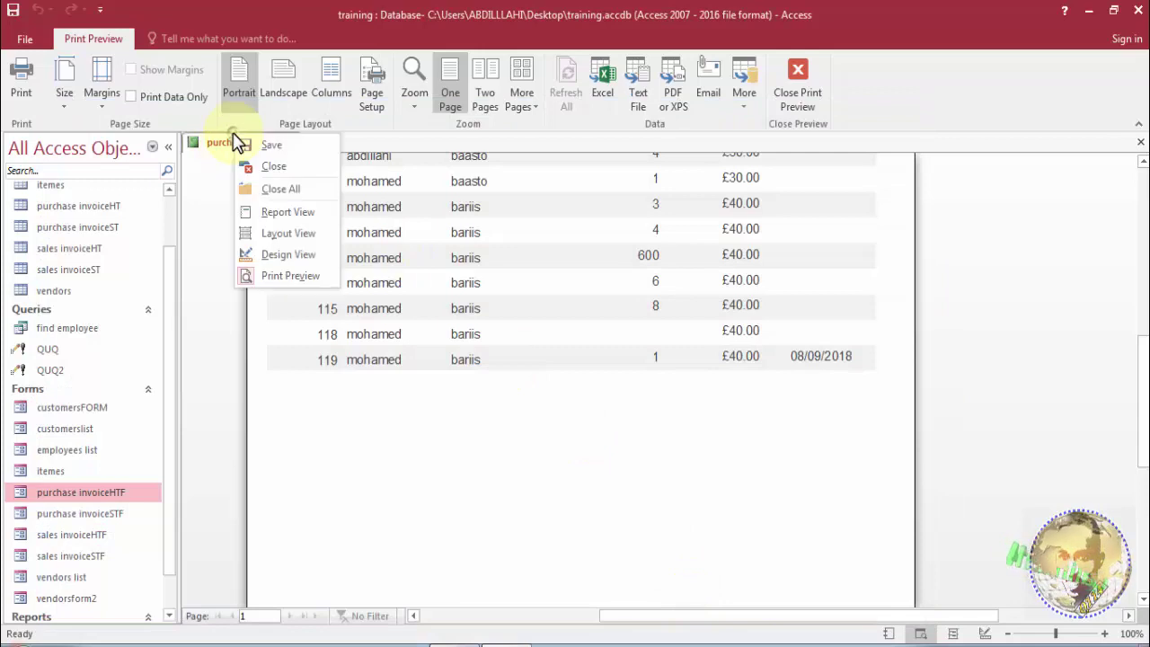
click(268, 259)
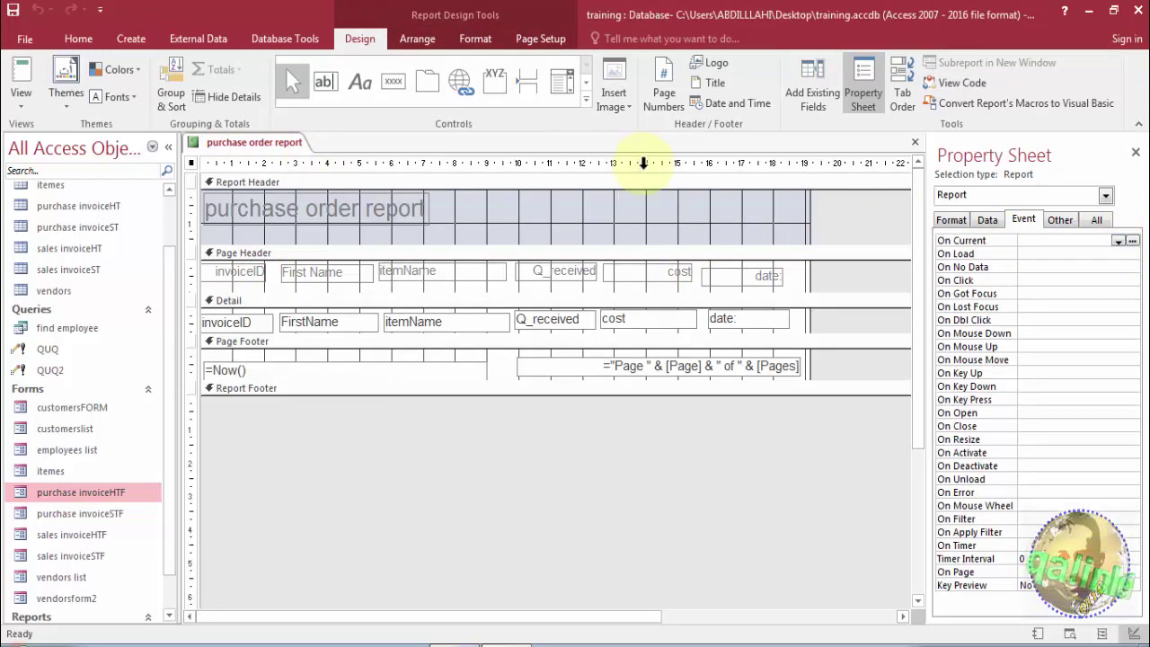
Open the report's record source query and start building a criteria expression for the invoiceID field.
click(988, 219)
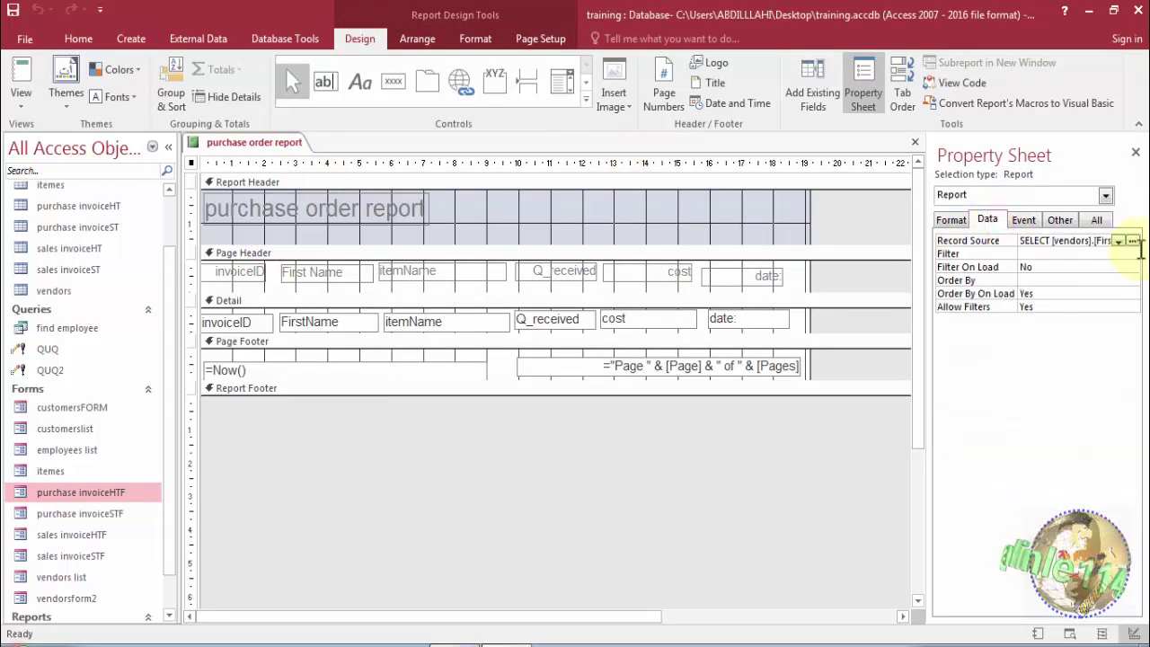
click(1133, 242)
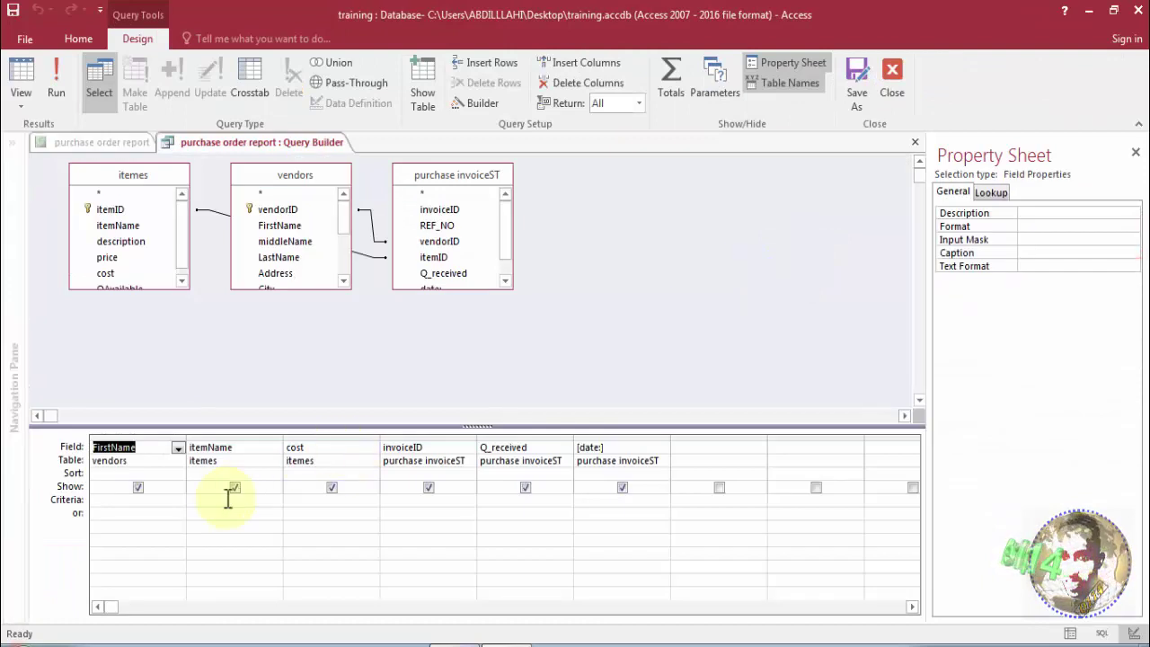
click(417, 501)
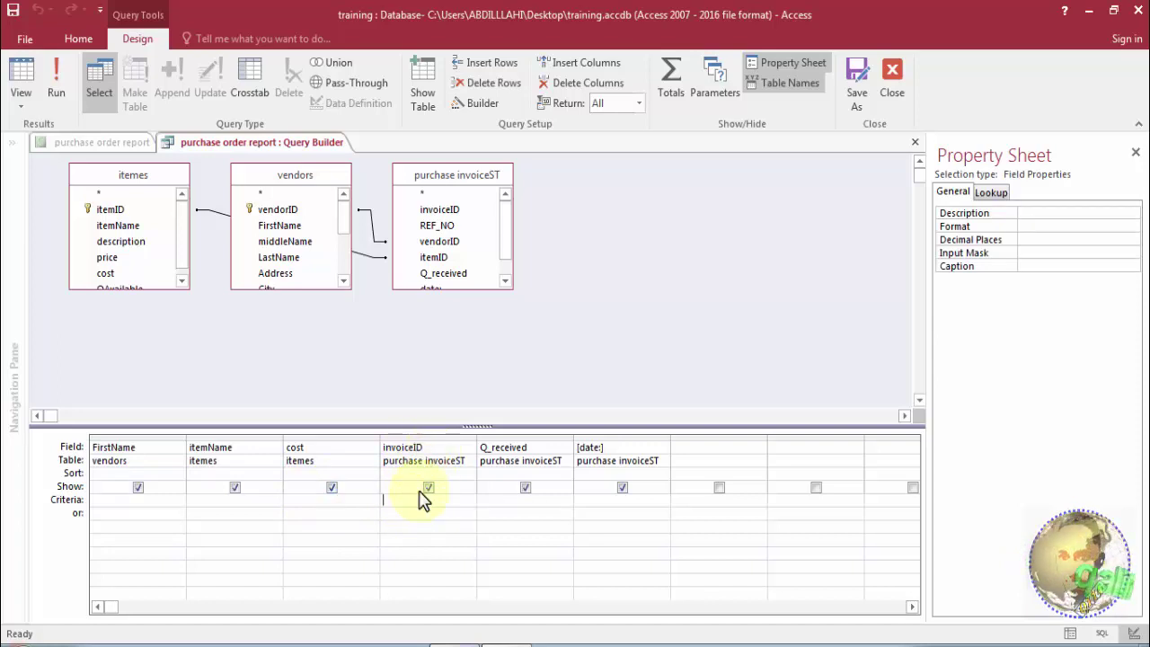
right_click(405, 503)
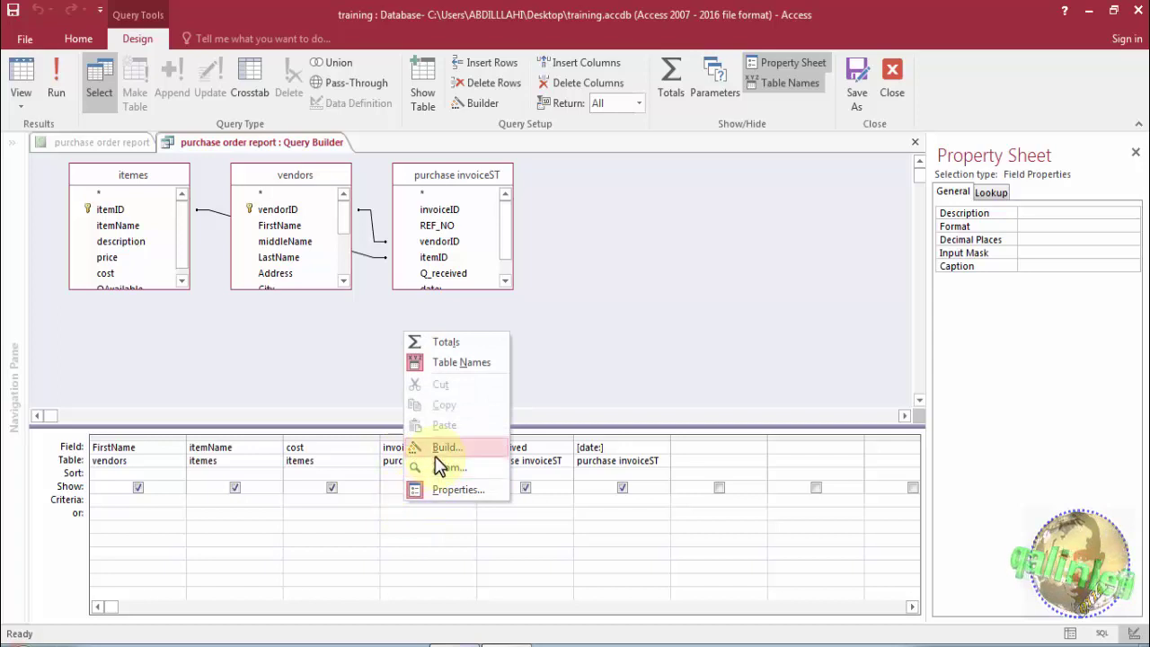
click(438, 454)
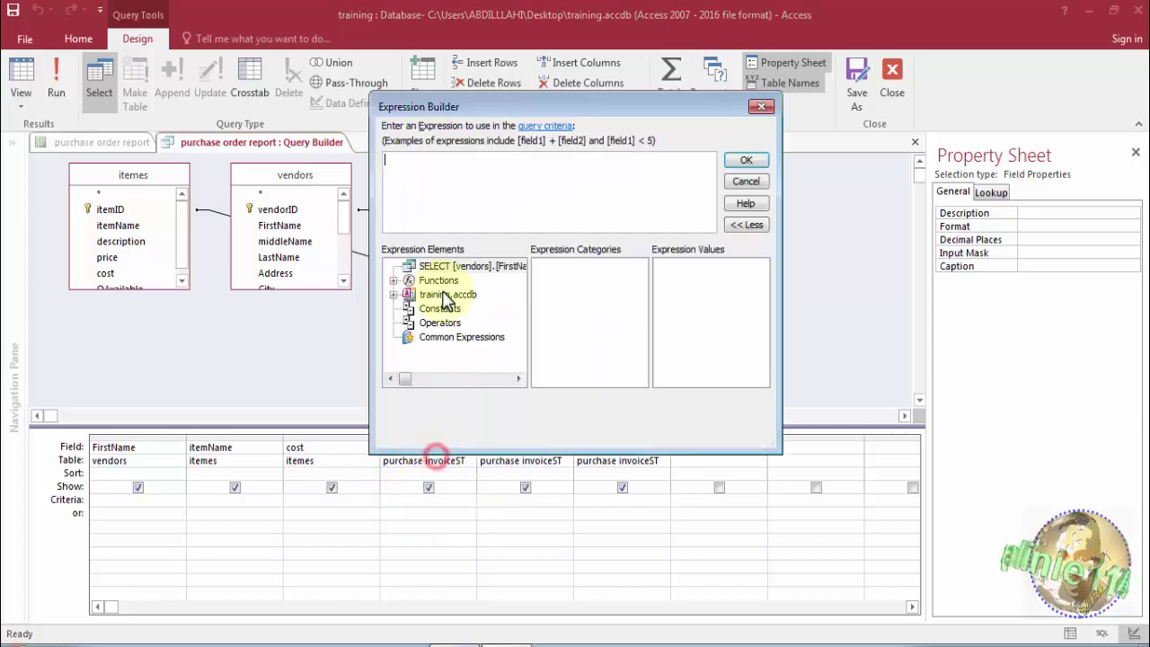
Set the invoiceID criterion to Forms![purchase invoiceHTF]![orderID], then save and close the report's query.
click(395, 294)
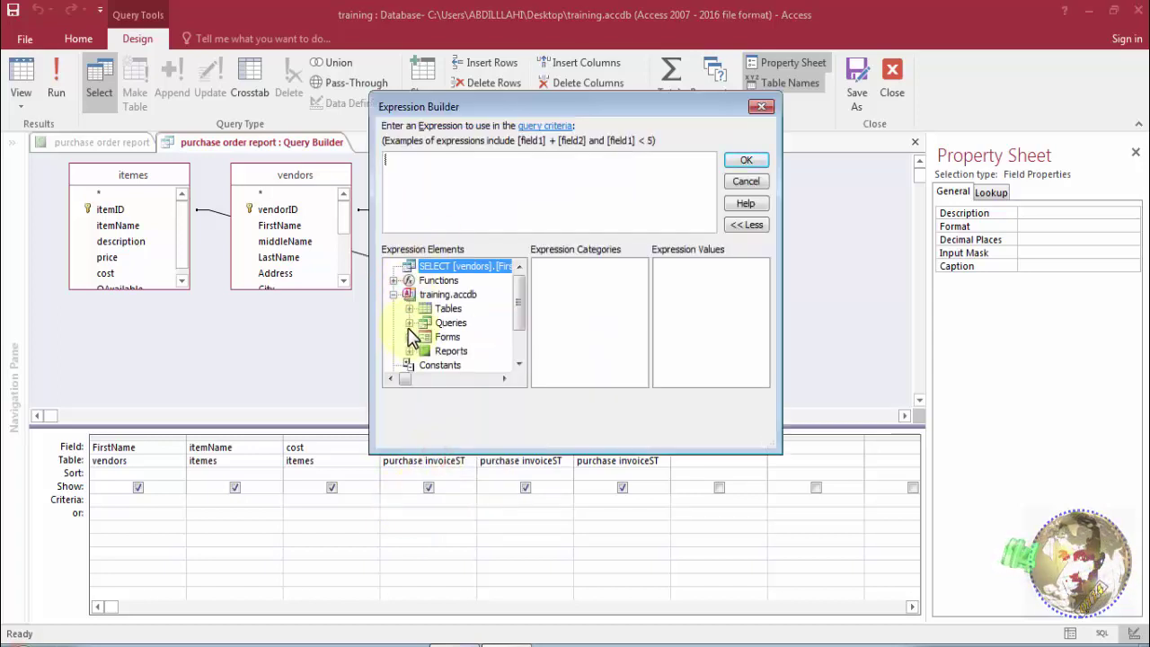
click(409, 336)
drag(408, 379, 416, 377)
click(415, 351)
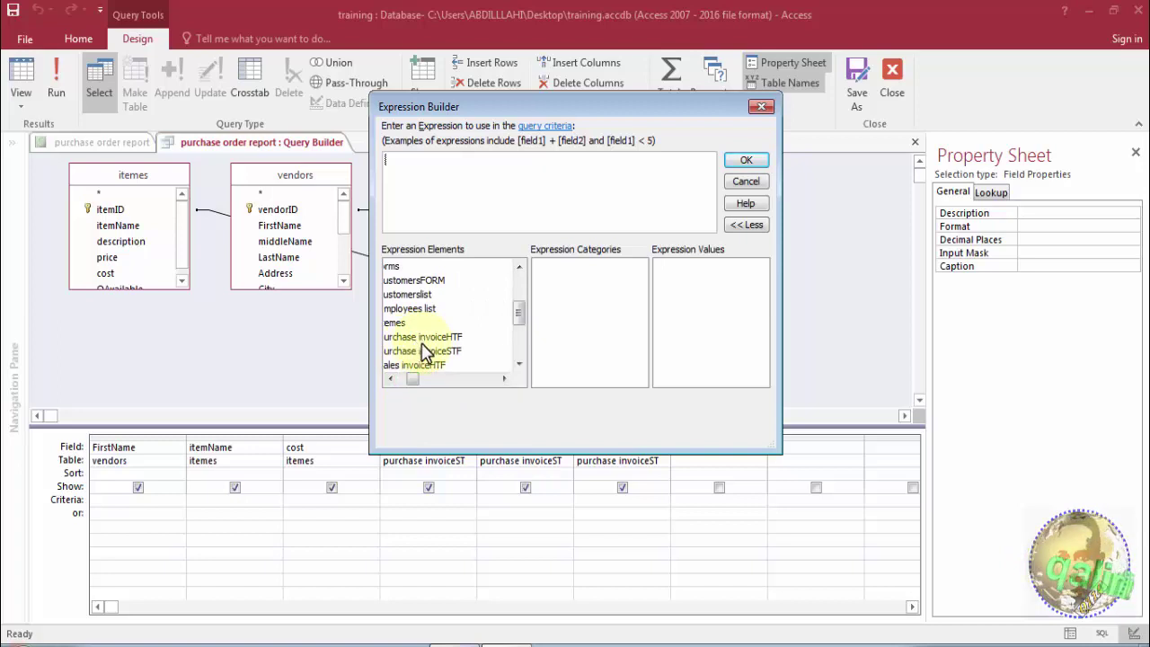
click(423, 339)
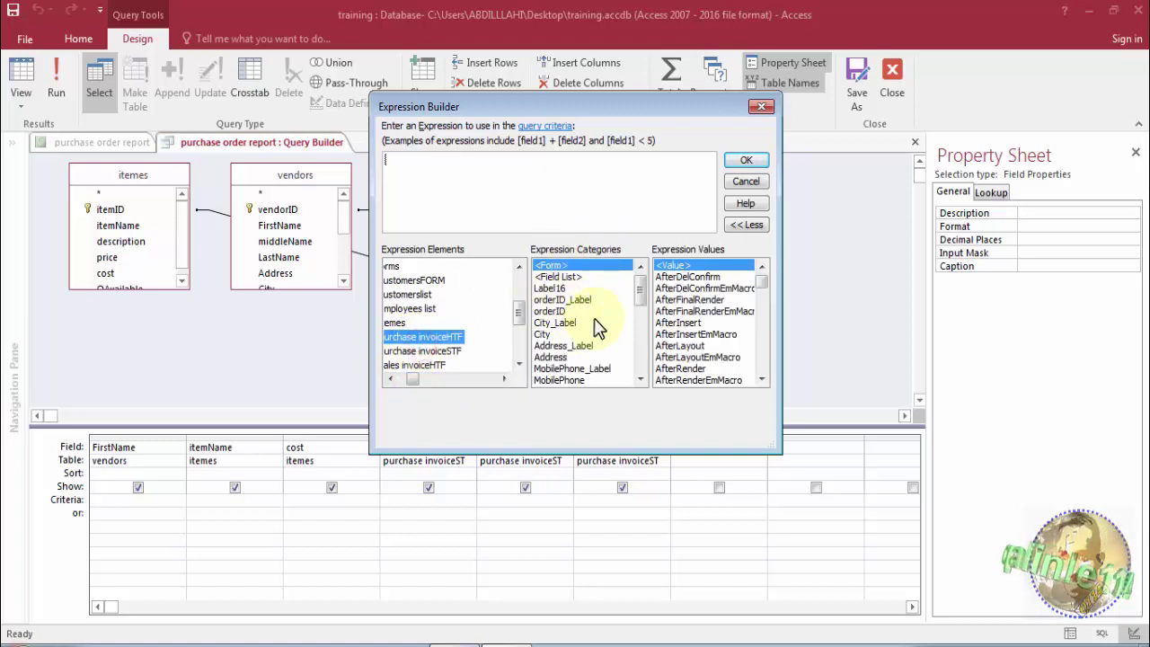
double_click(551, 311)
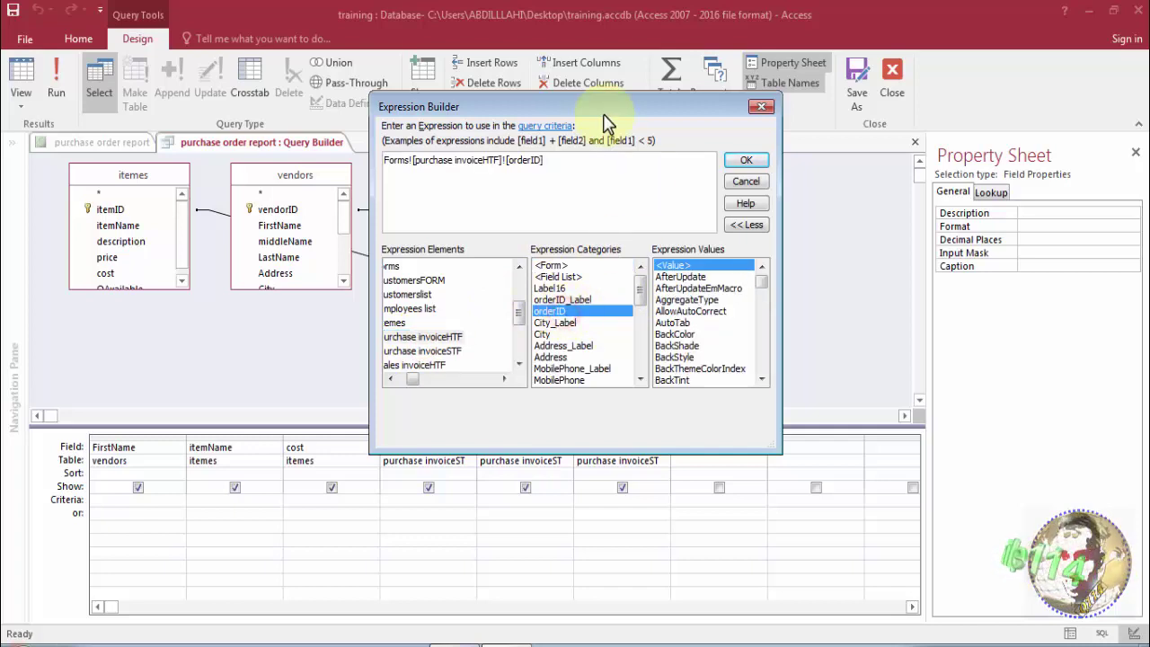
drag(597, 112, 845, 150)
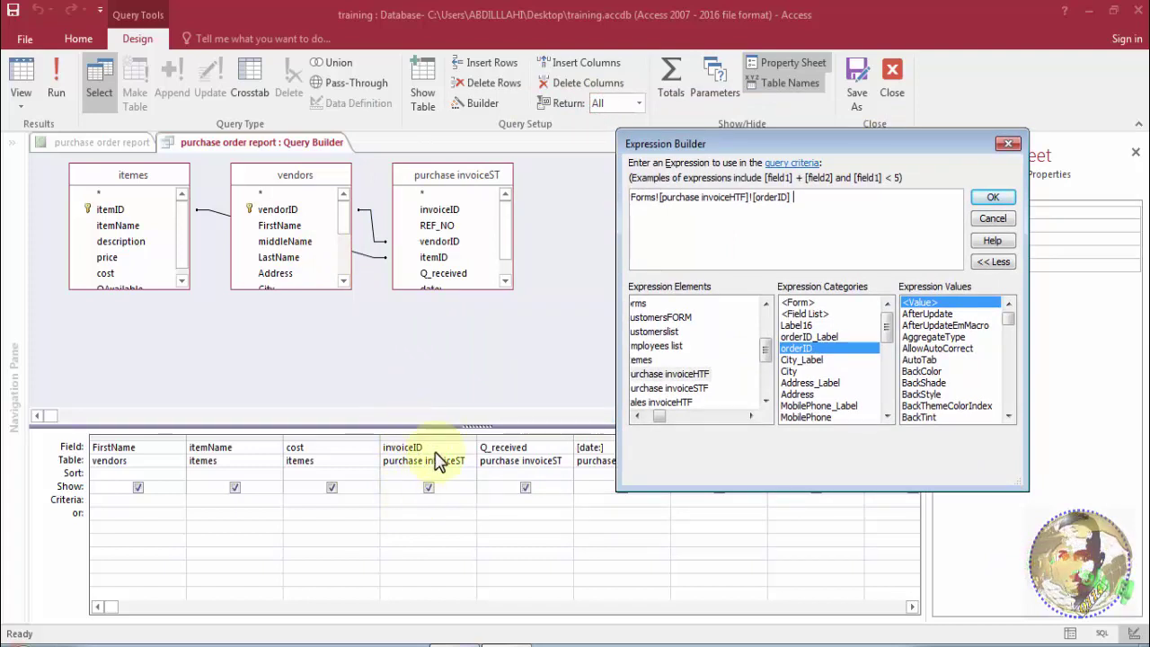
click(671, 253)
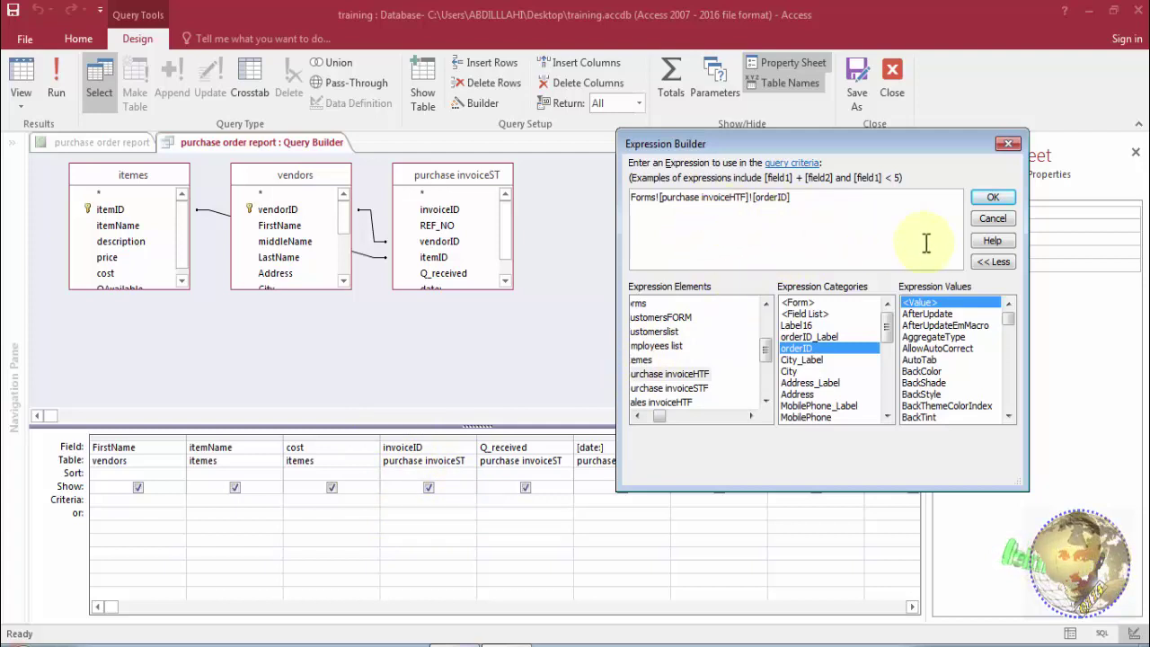
click(992, 200)
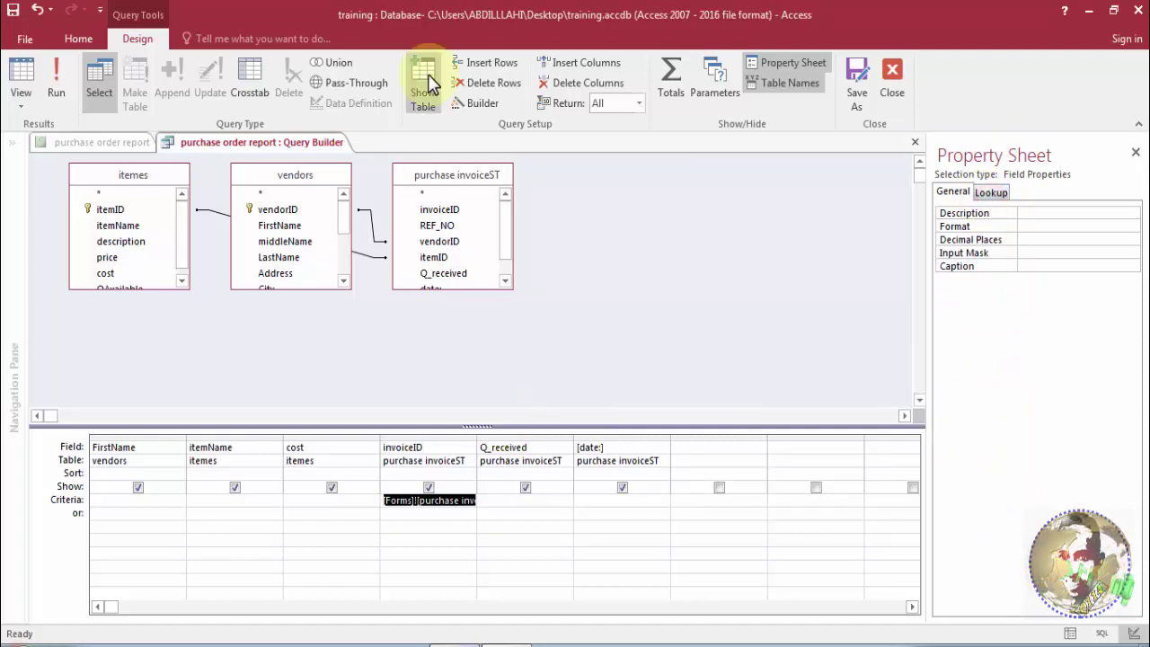
click(12, 12)
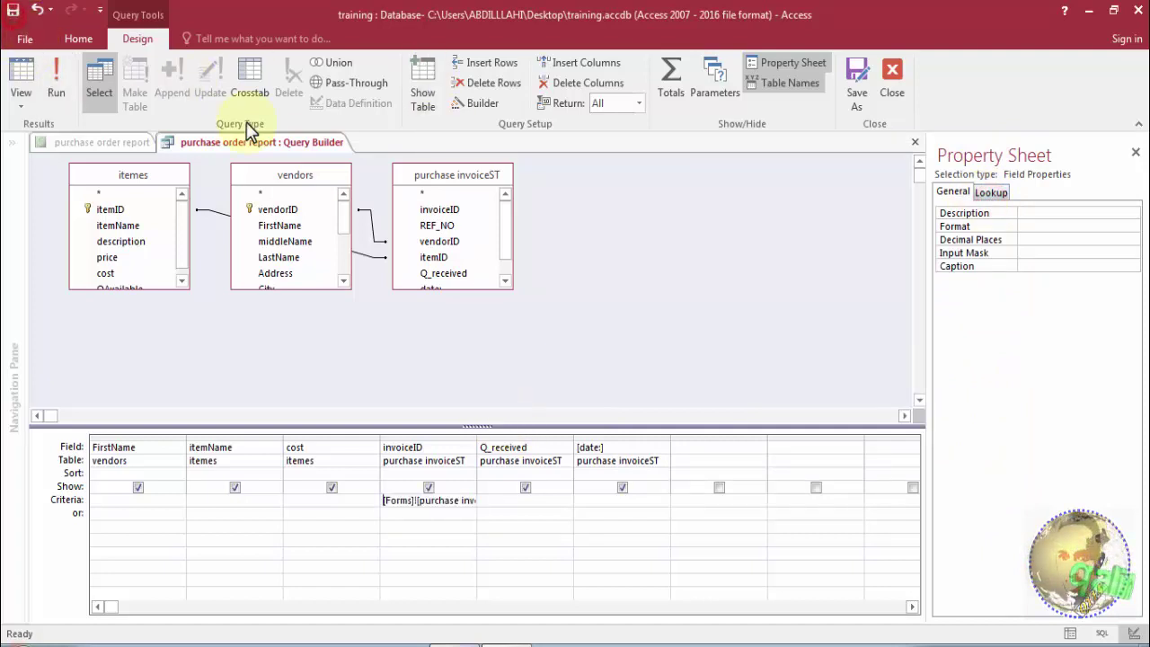
click(887, 82)
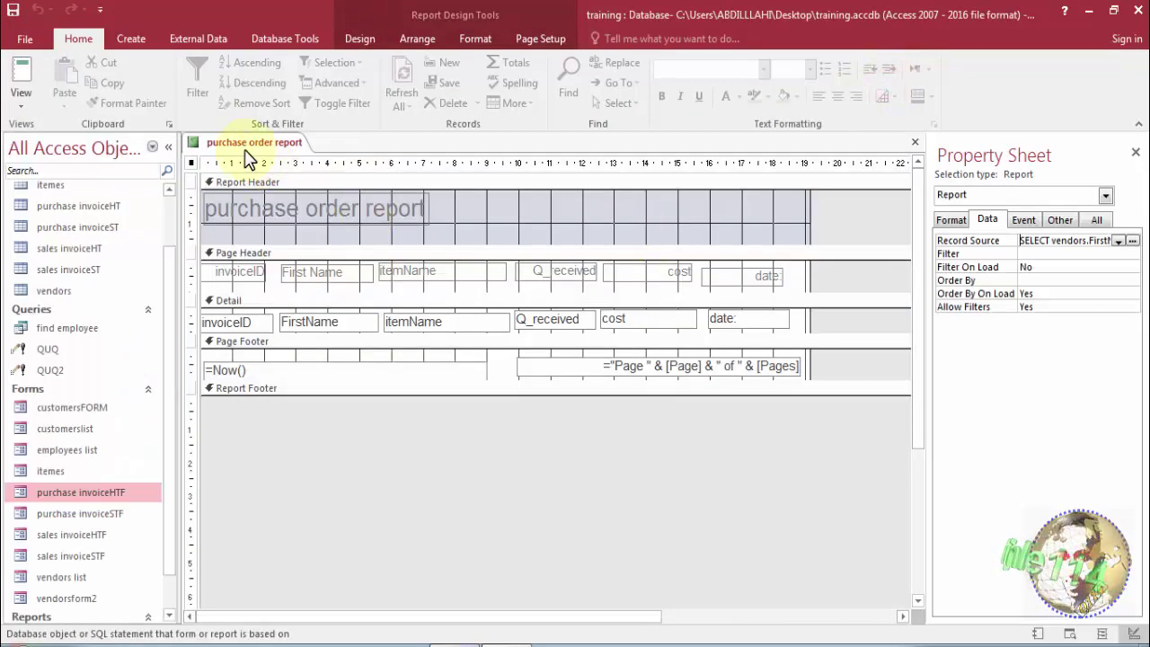
Set the purchase order report's Pop Up property to Yes, then save and close the report.
right_click(248, 150)
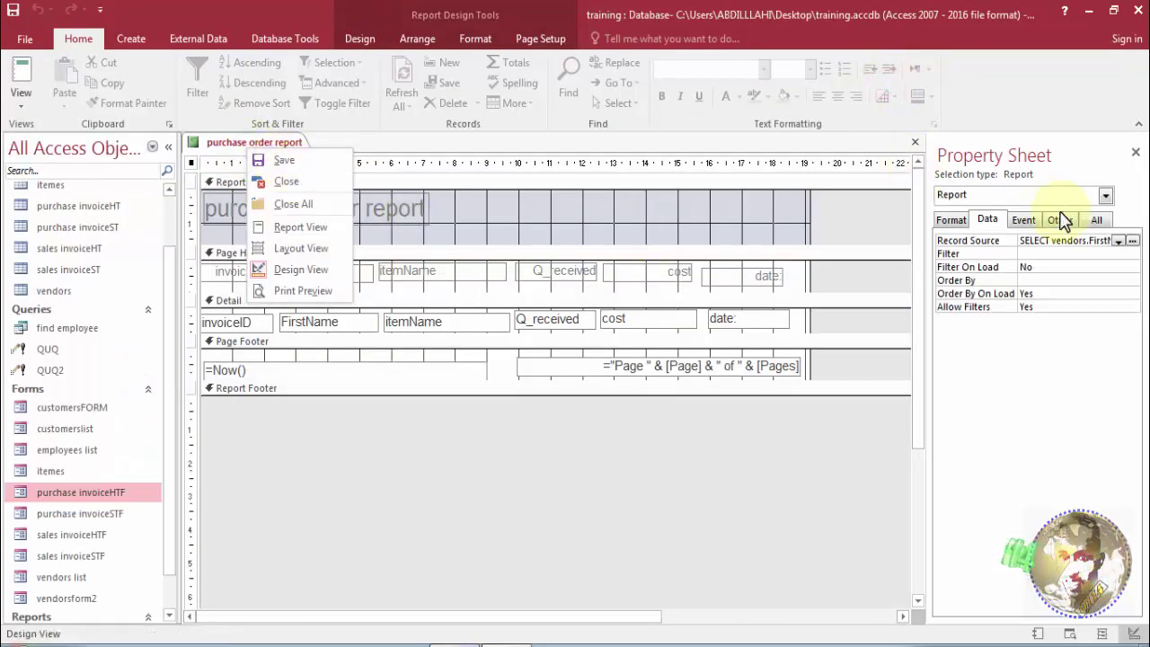
click(1059, 220)
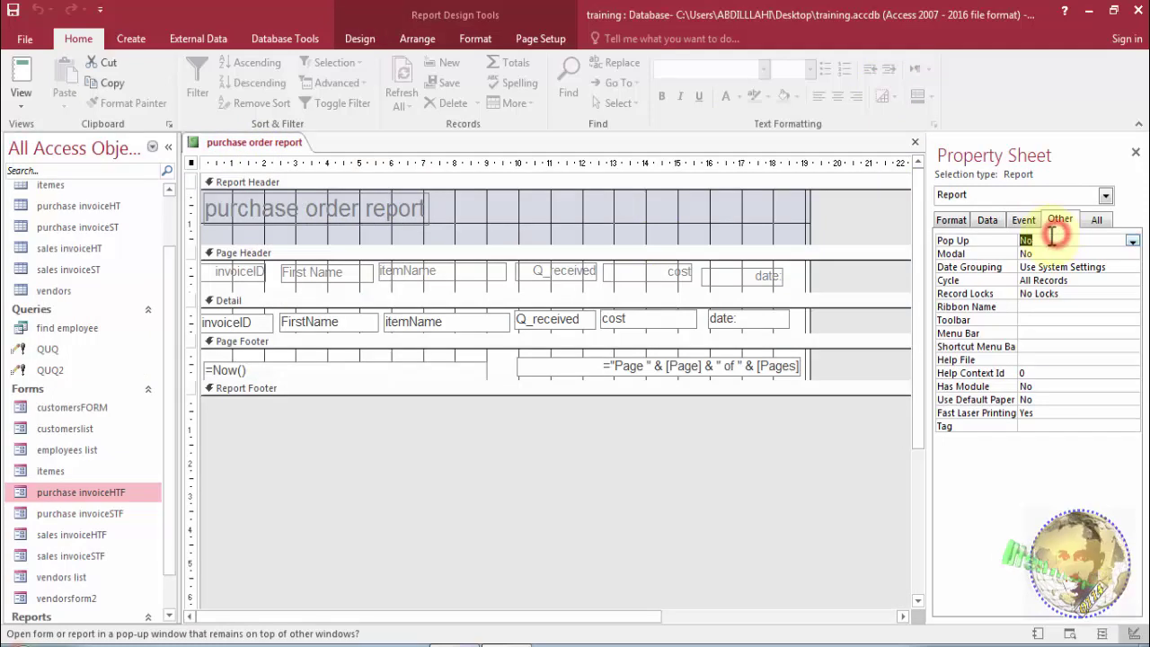
double_click(1051, 240)
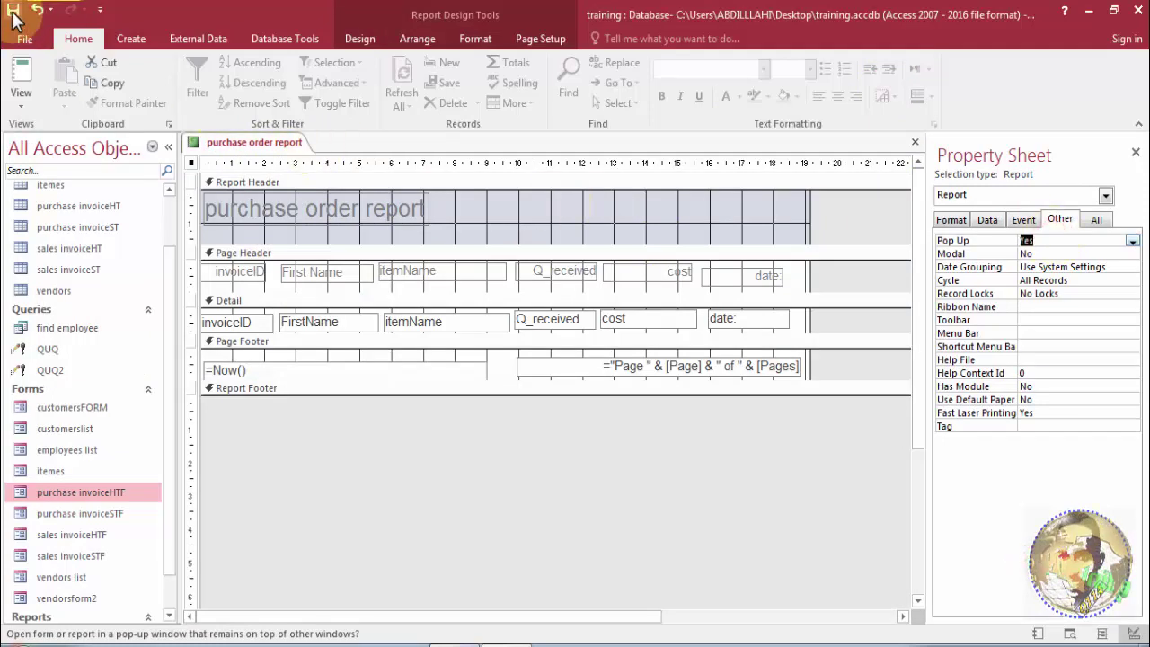
right_click(219, 146)
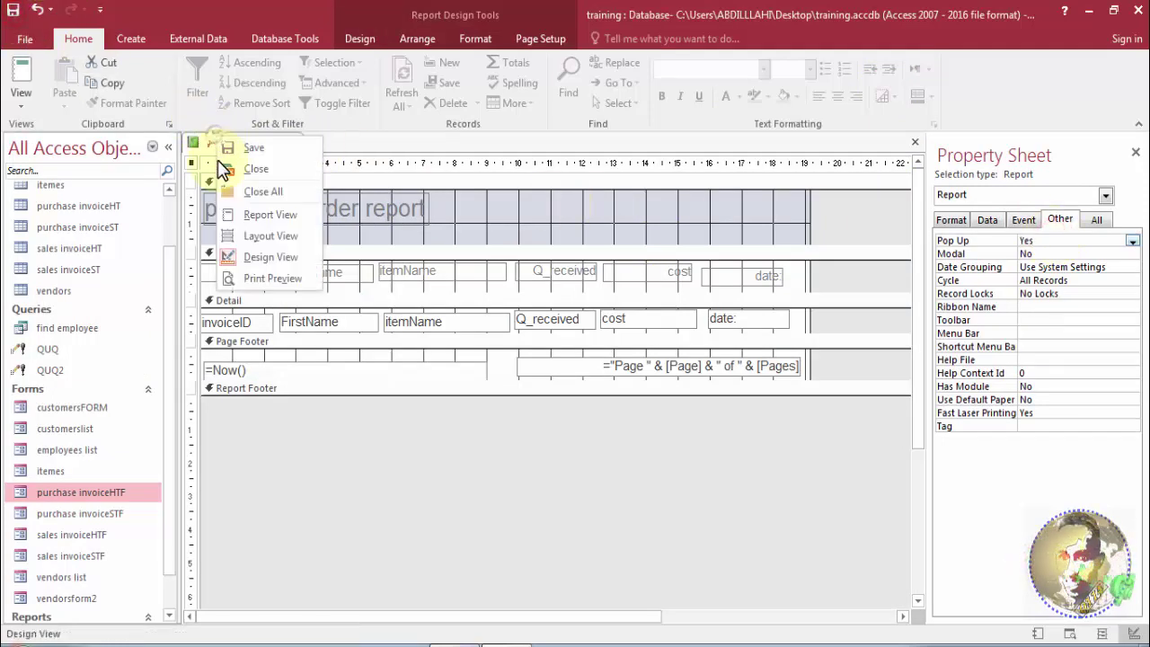
click(222, 169)
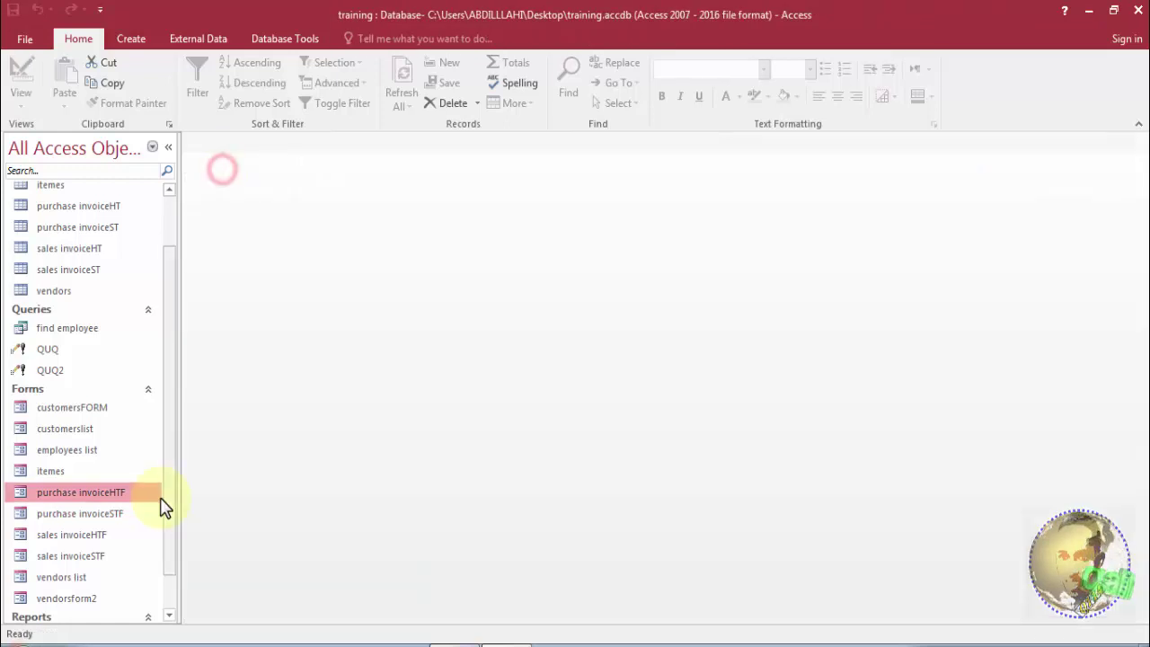
Open the purchase invoiceHTF form and enter a new order with a vendor, the item baasto and a Q_received of 2.
double_click(102, 501)
click(998, 142)
click(942, 189)
click(226, 387)
click(226, 383)
click(202, 412)
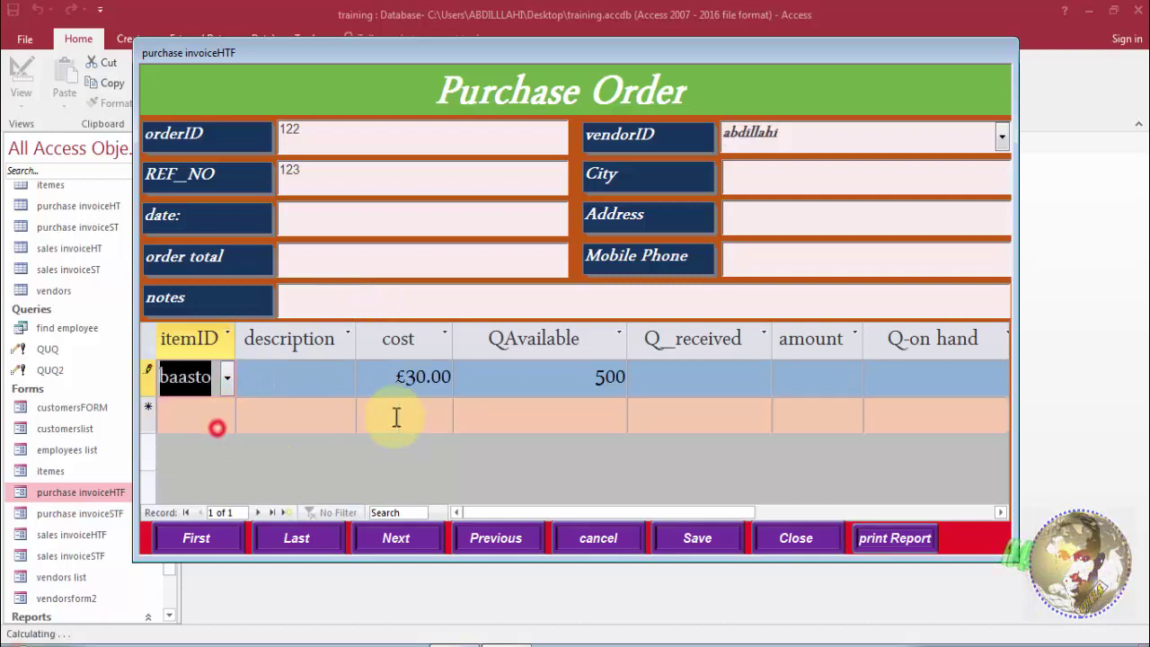
click(686, 371)
text(2)
click(678, 411)
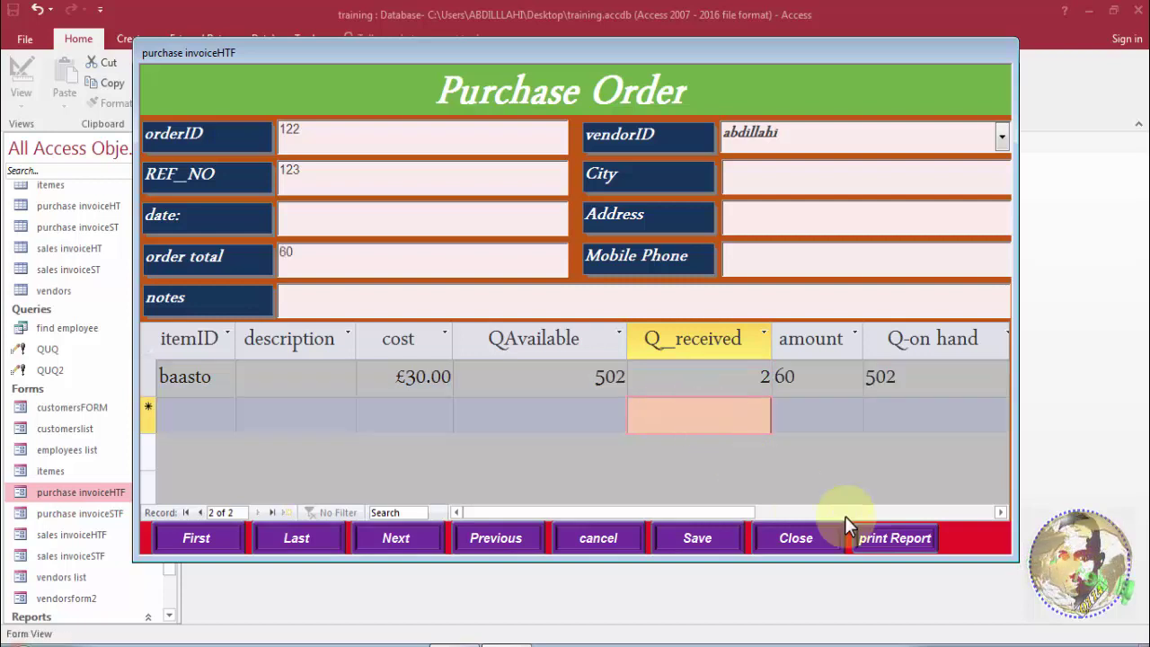
Preview the purchase order report for the current order, examine its contents, and close the report and the order form.
click(905, 543)
click(398, 258)
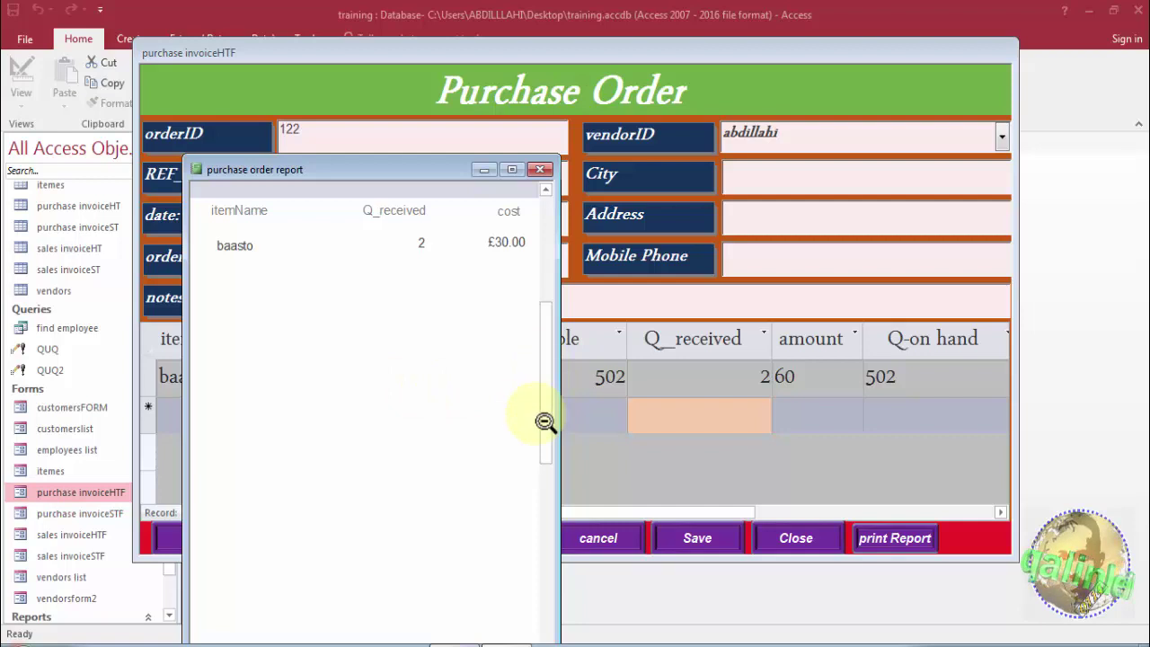
drag(545, 320, 542, 289)
drag(441, 178, 445, 72)
drag(481, 604, 514, 600)
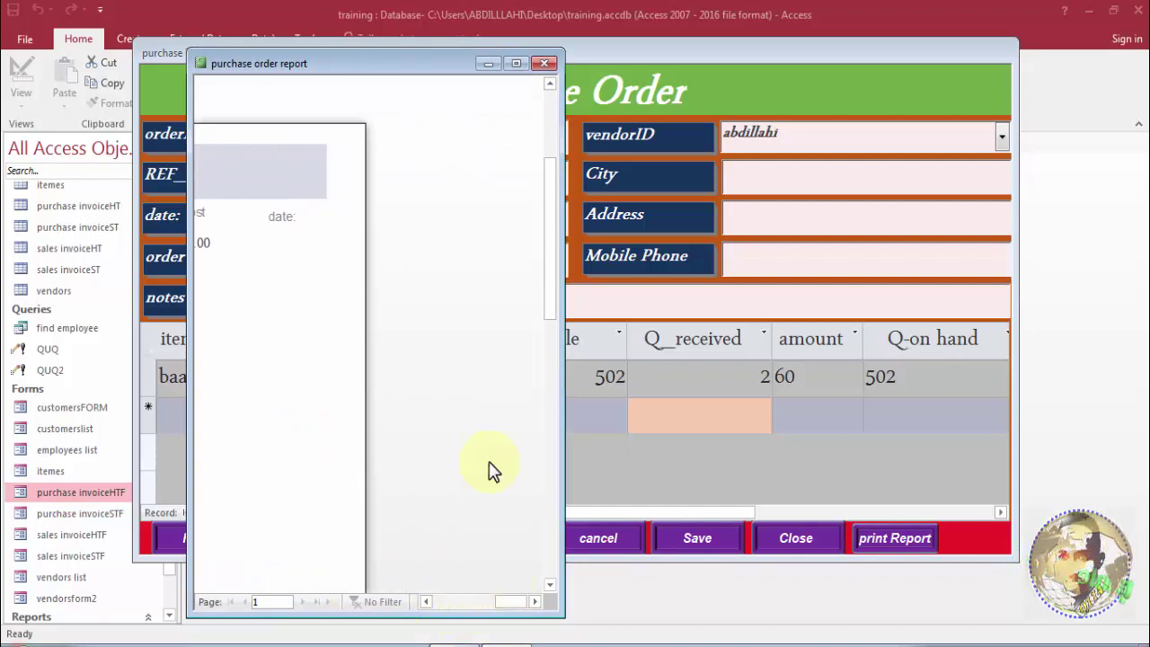
click(543, 64)
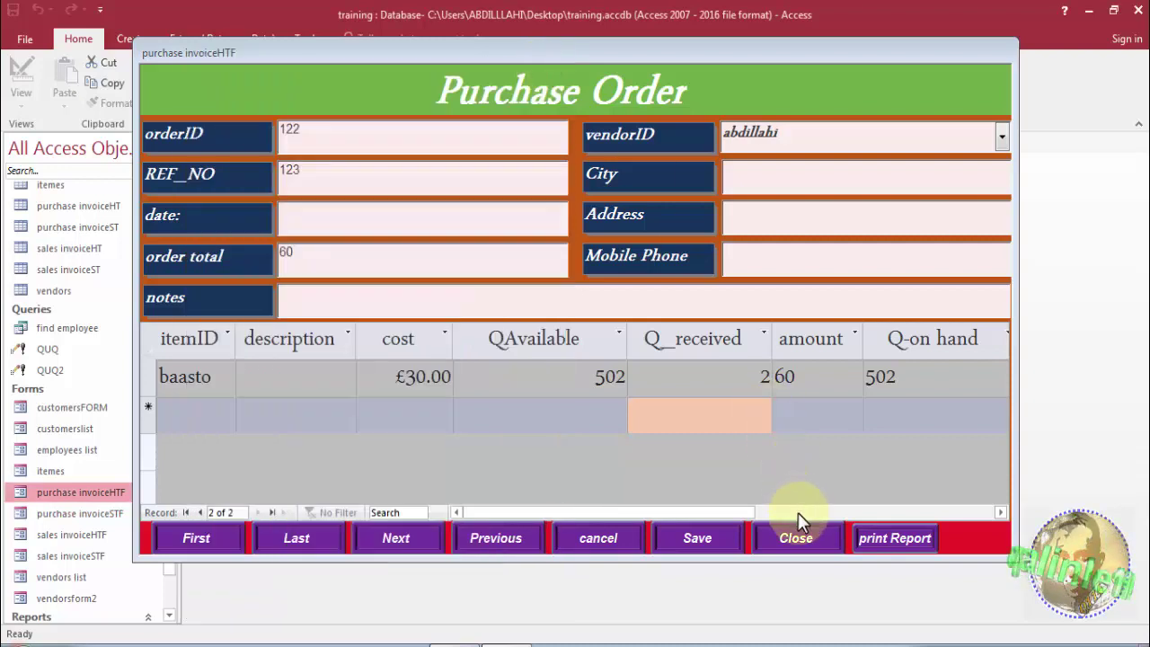
click(791, 538)
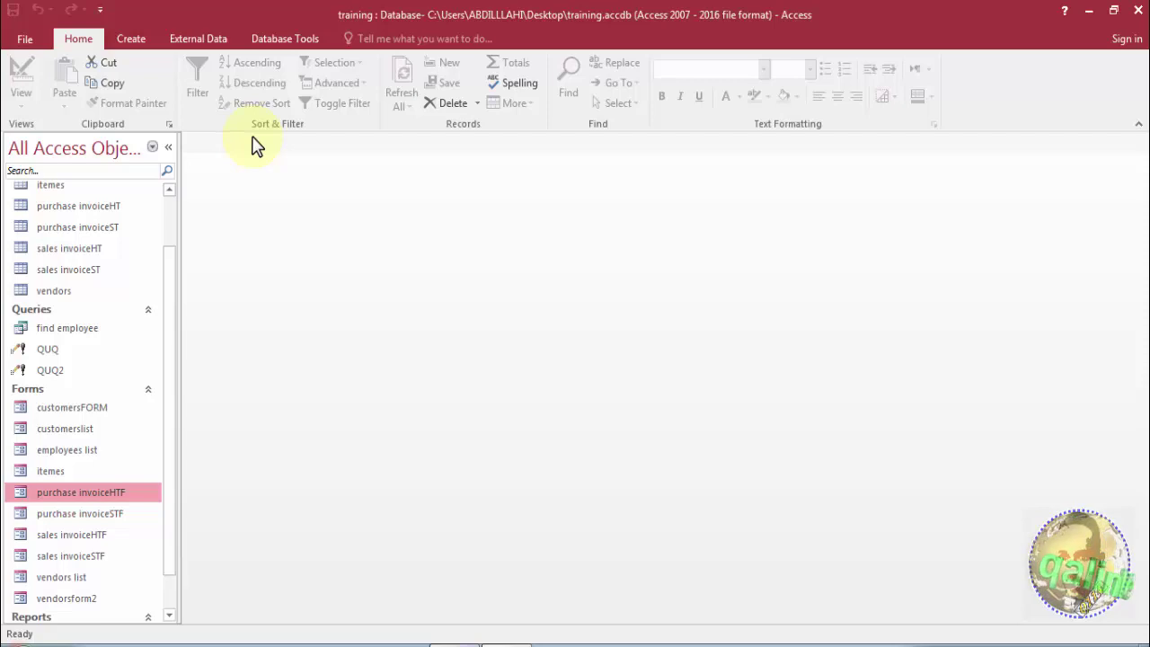
Create a blank form and switch it to Design View.
click(137, 45)
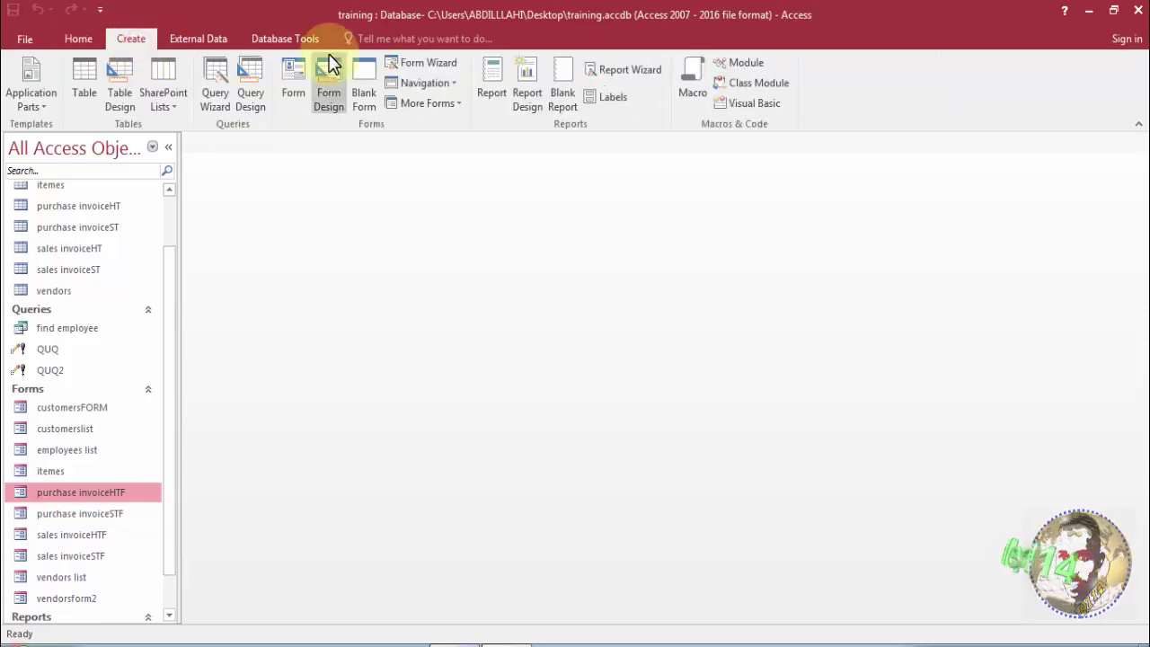
click(362, 88)
right_click(364, 241)
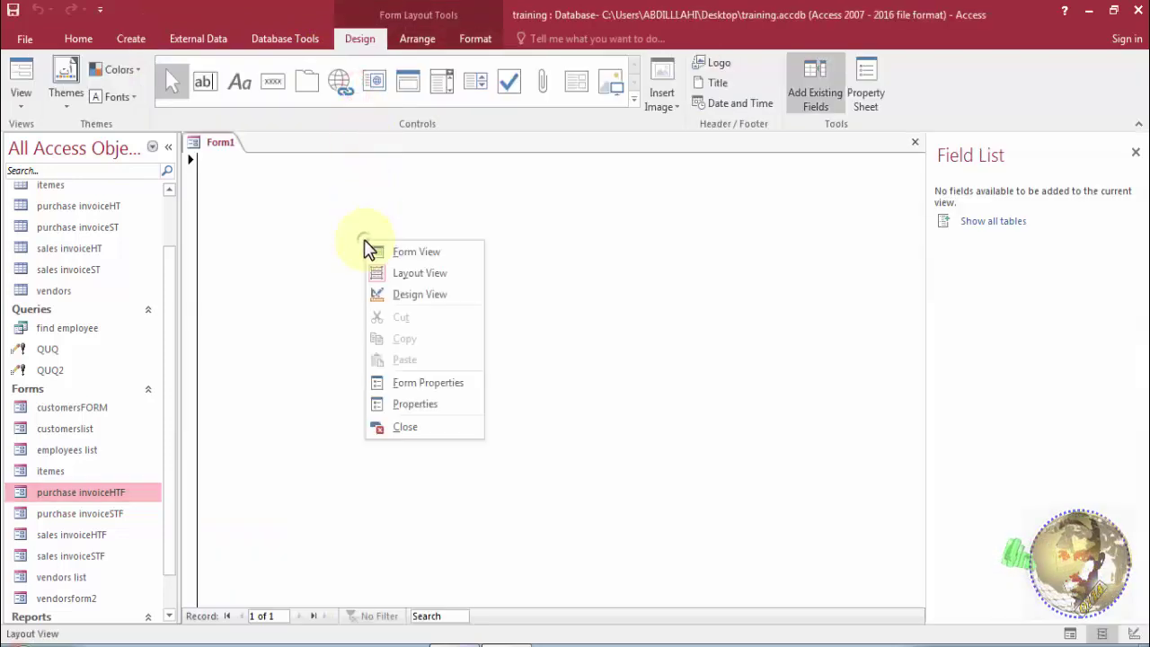
click(391, 292)
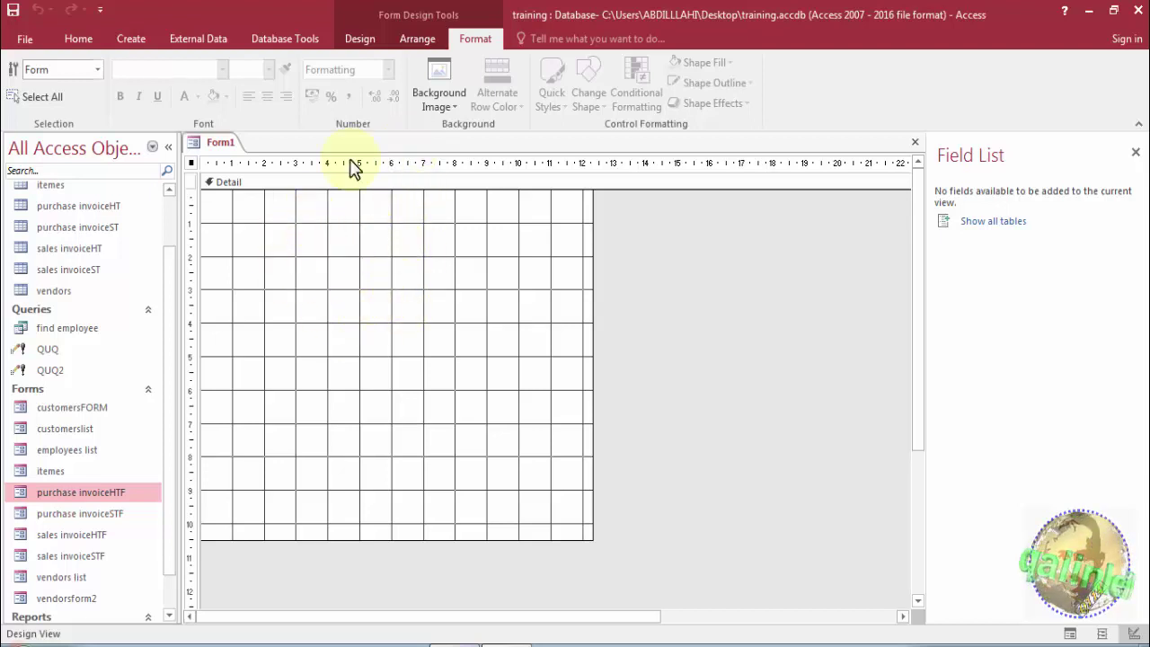
Draw a command button near the Detail section's upper-left corner without the wizard, and place two copies below it.
click(377, 39)
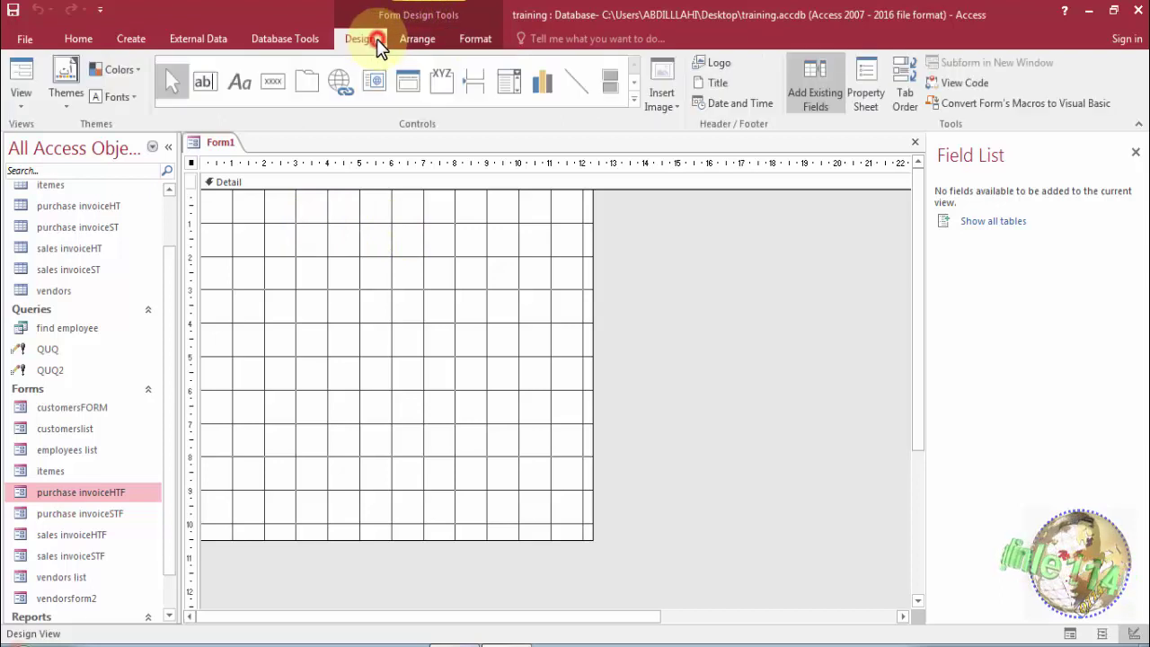
click(272, 83)
drag(234, 212, 333, 241)
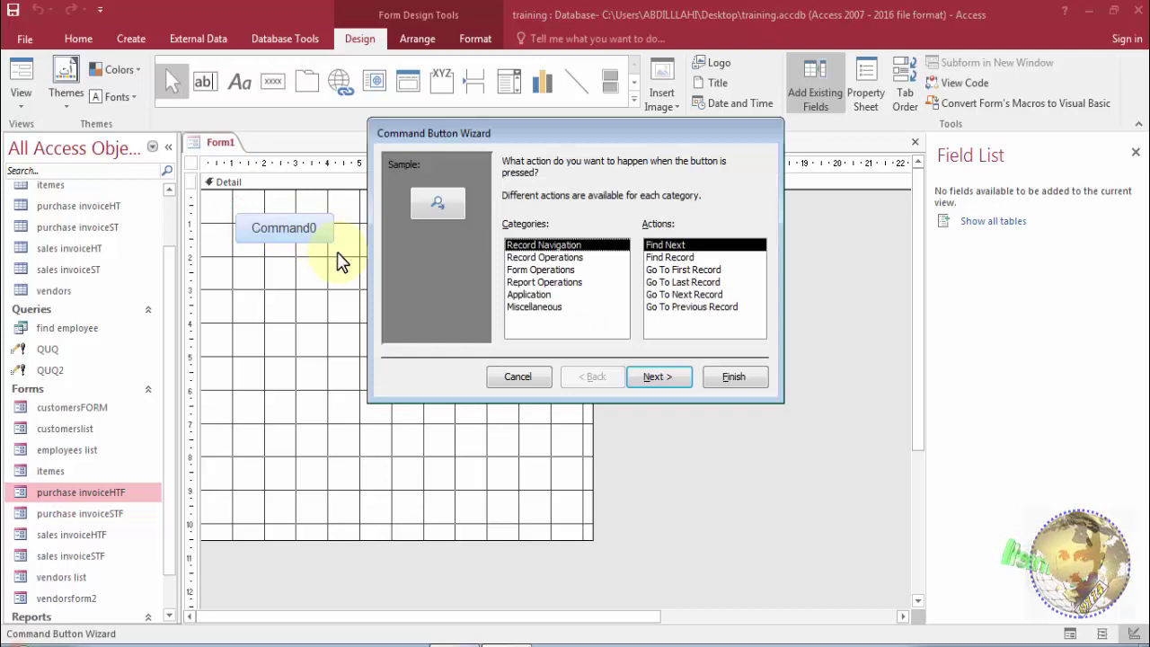
click(537, 381)
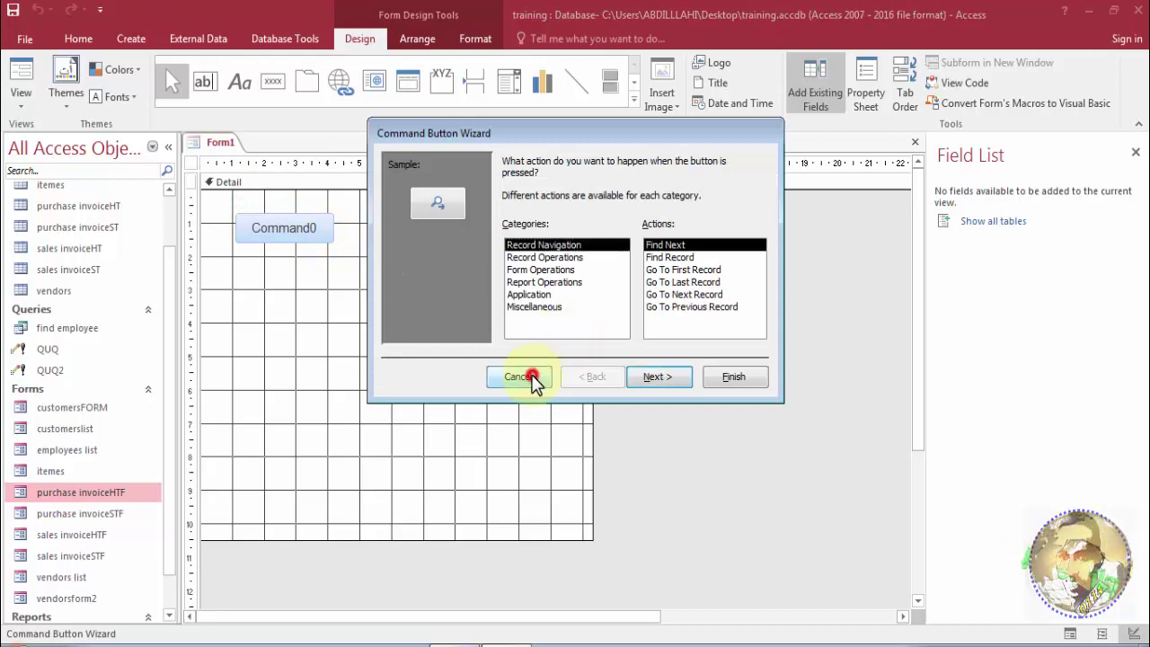
key(ctrl+v)
key(ctrl+v)
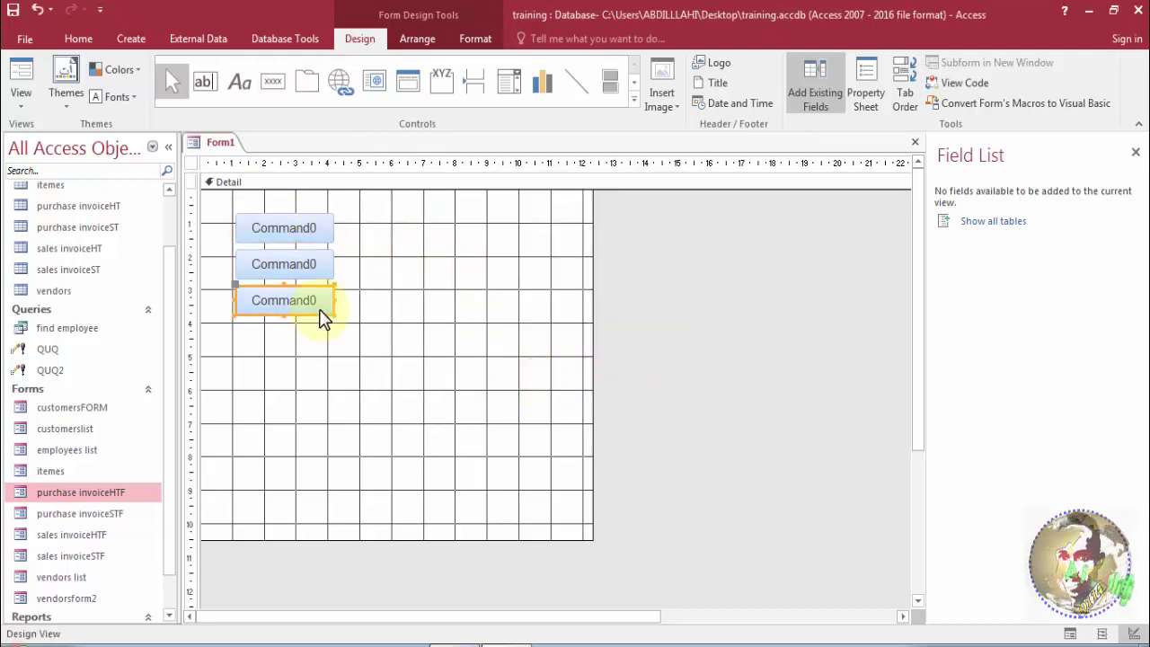
Change the topmost command button's caption to "add customer".
double_click(308, 235)
click(316, 227)
drag(317, 227, 252, 228)
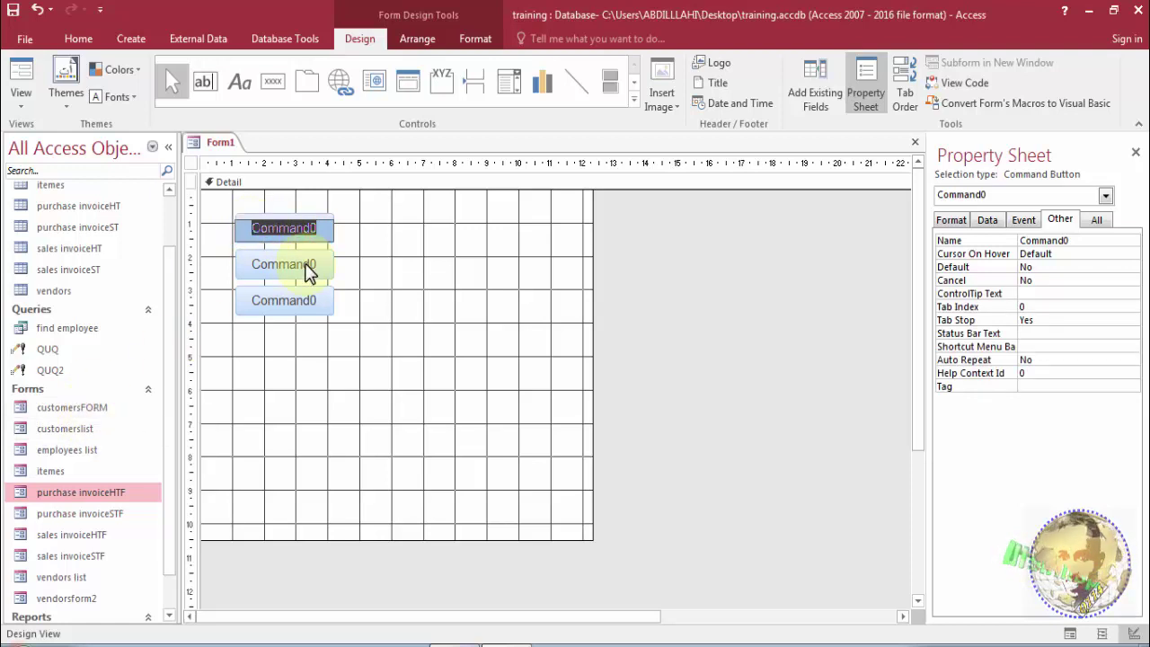
text(cus)
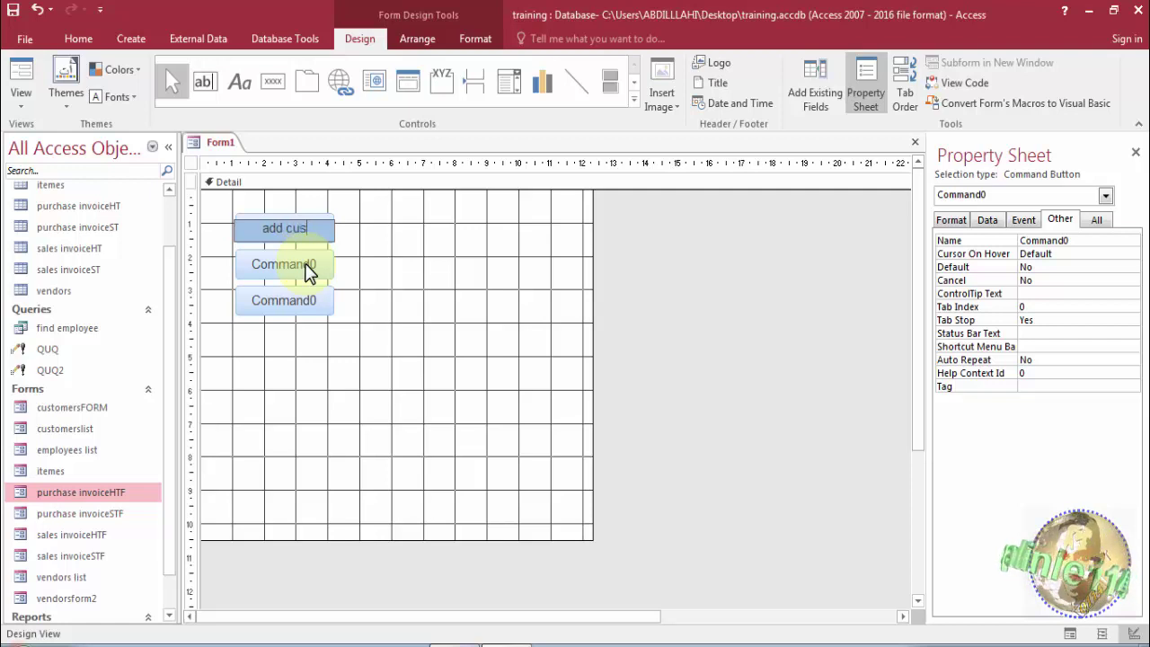
text(mer)
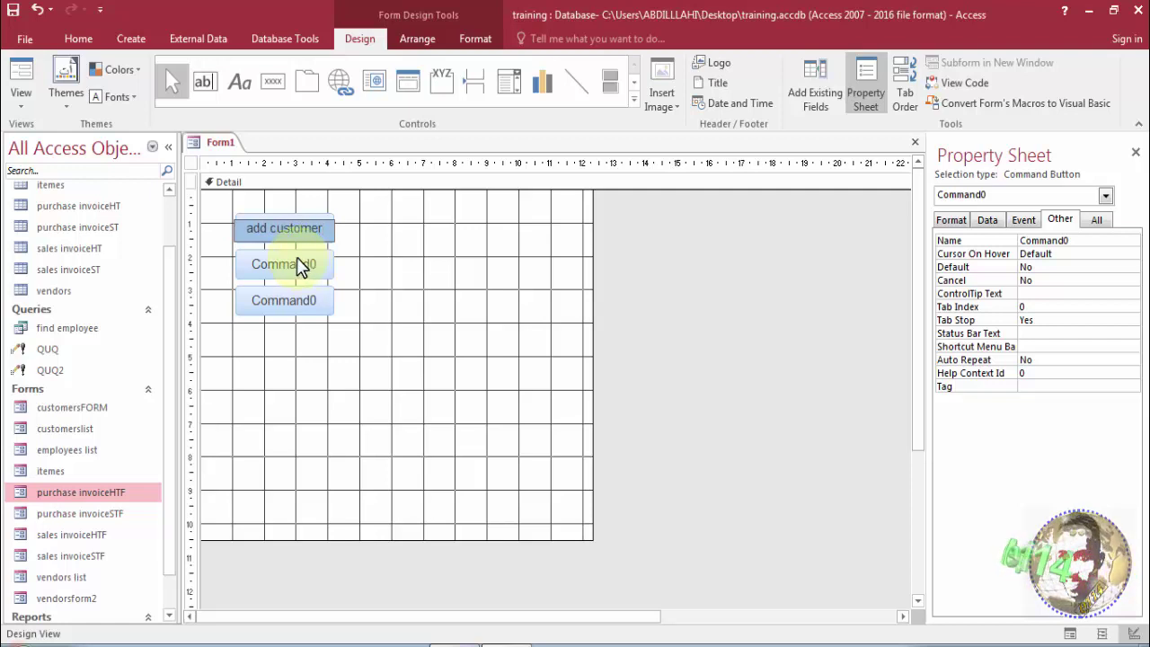
Change the middle command button's caption to "customer list".
click(294, 263)
double_click(294, 263)
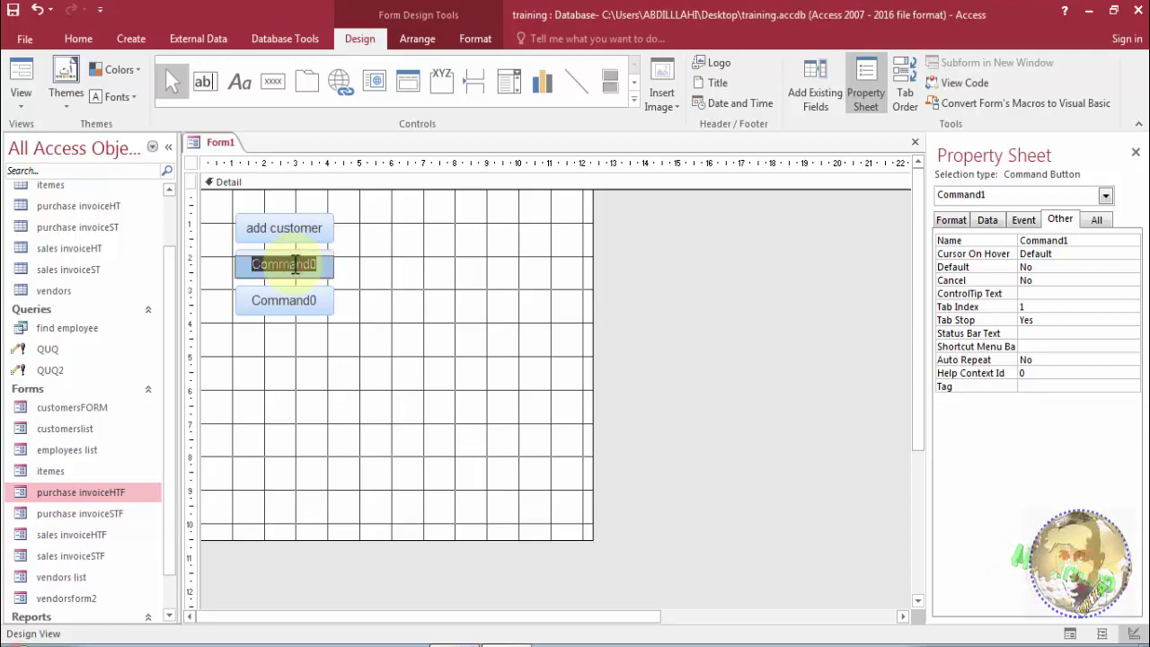
text(custome)
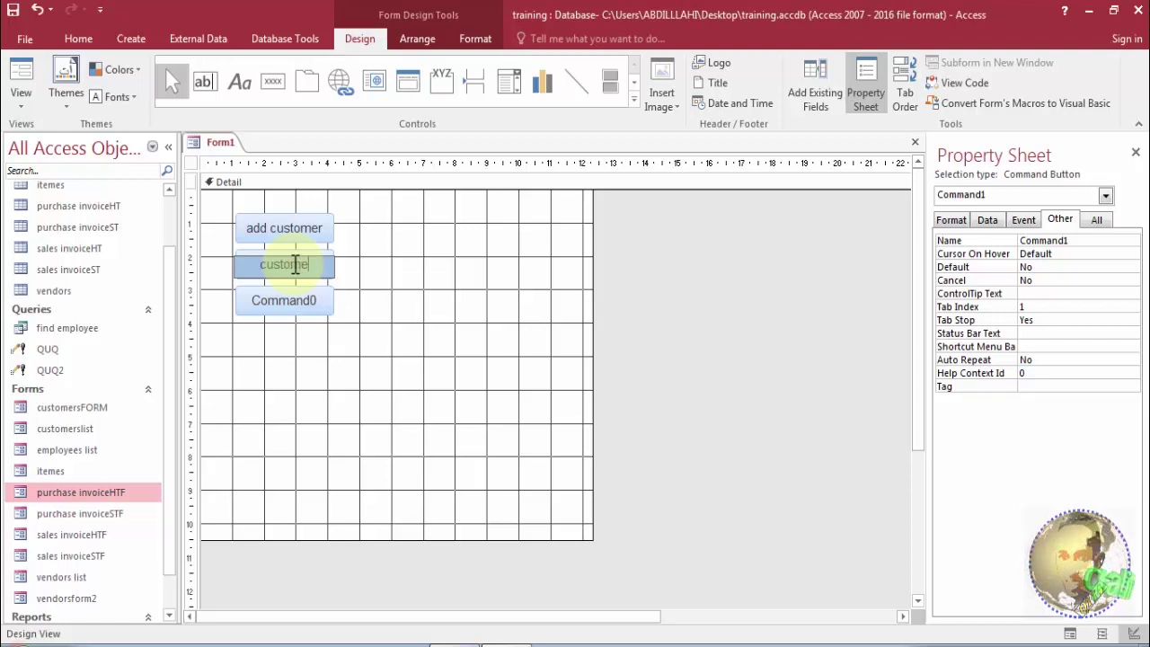
text(r list)
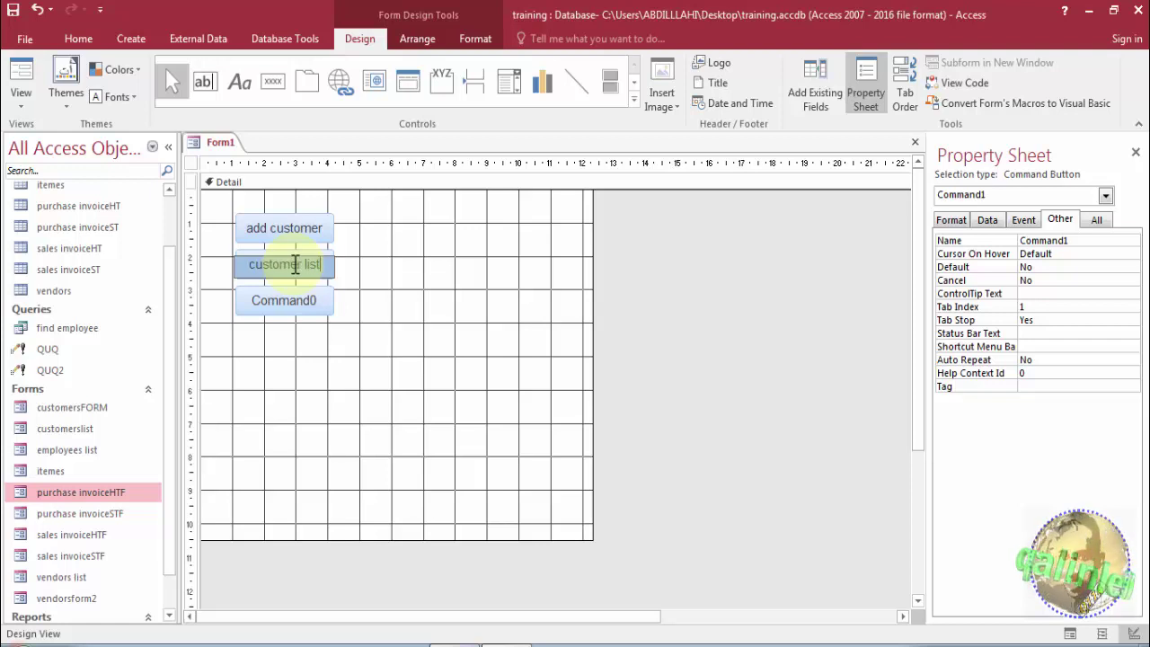
Change the lowest command button's caption to "creat sales invoice".
click(290, 304)
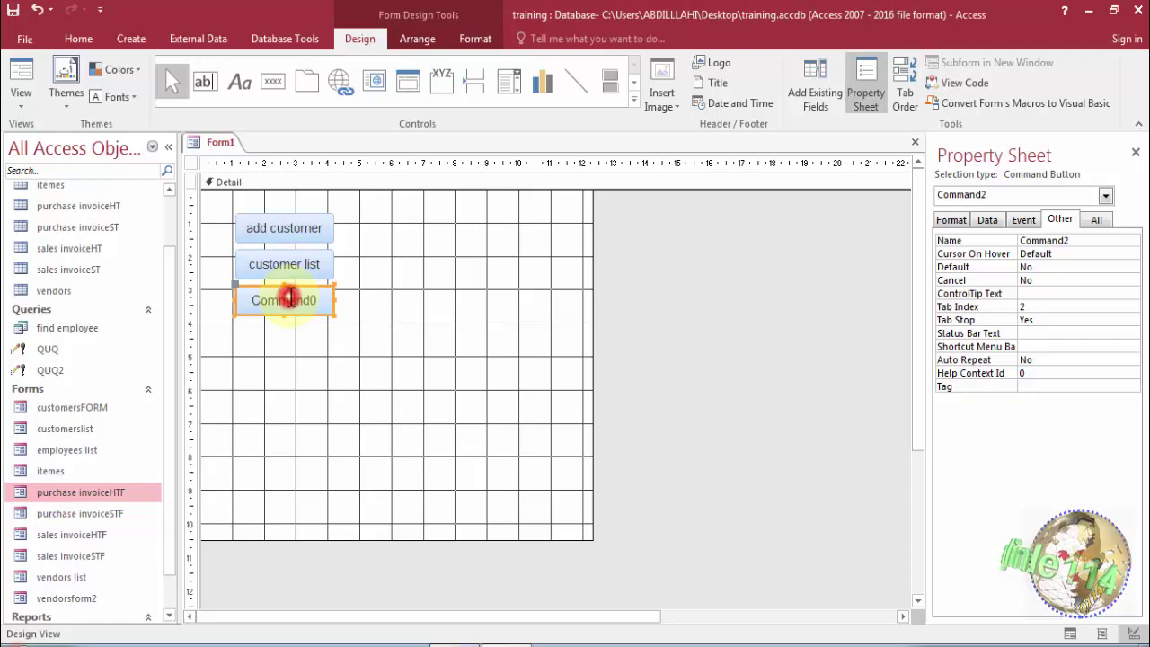
double_click(285, 305)
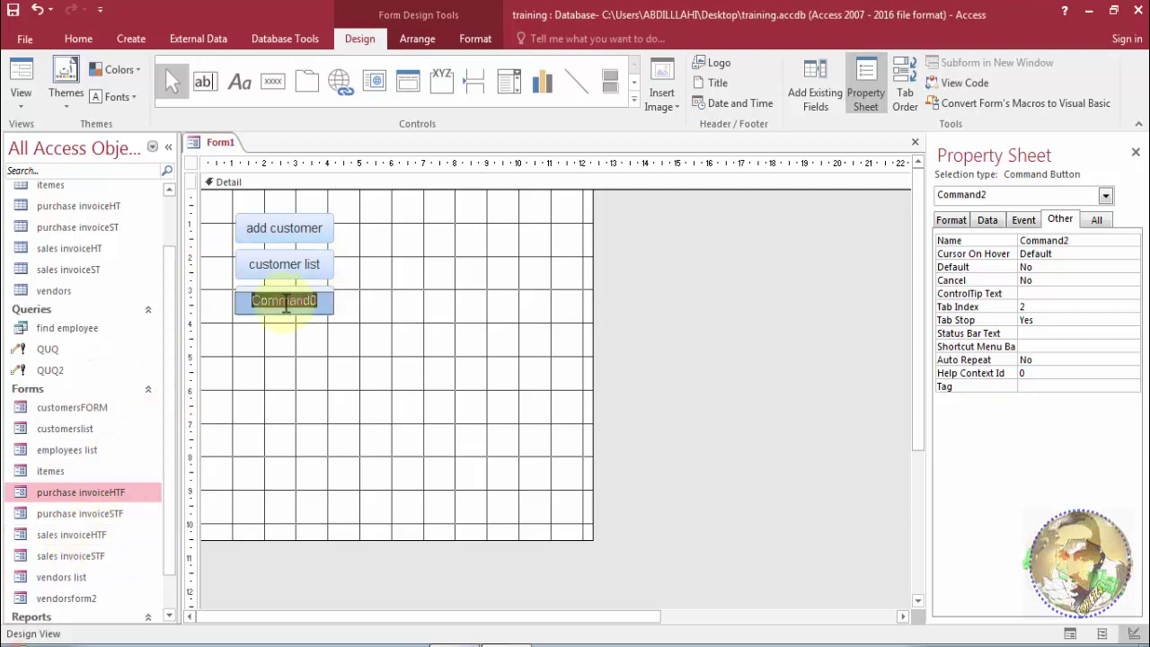
text(creat s)
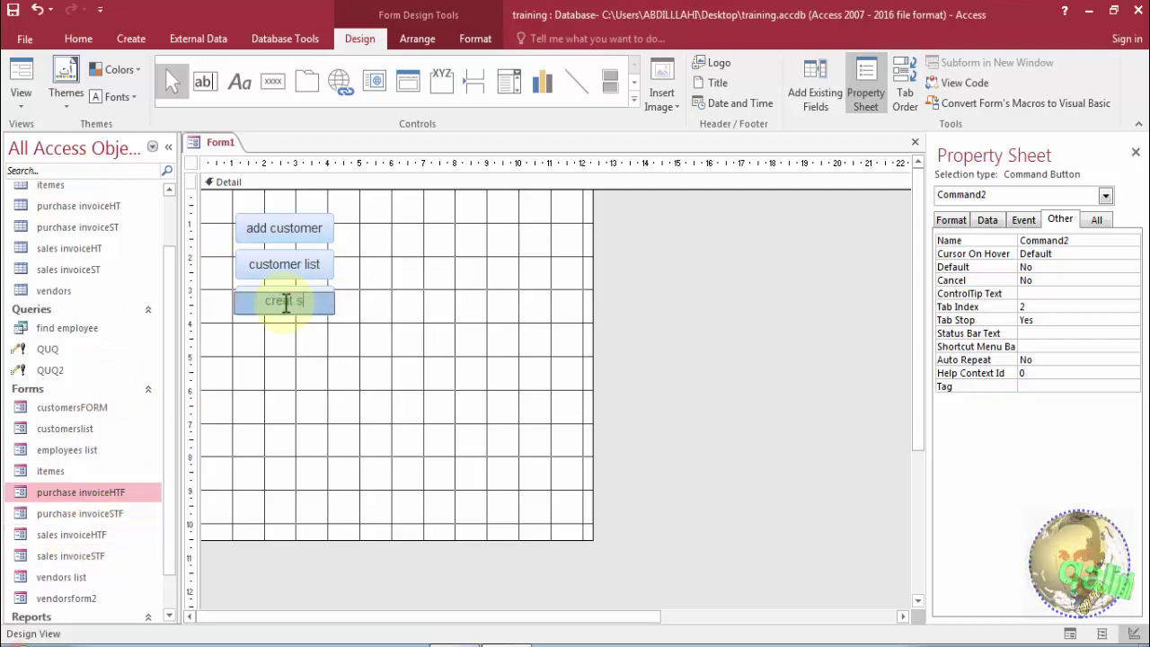
text(ales in)
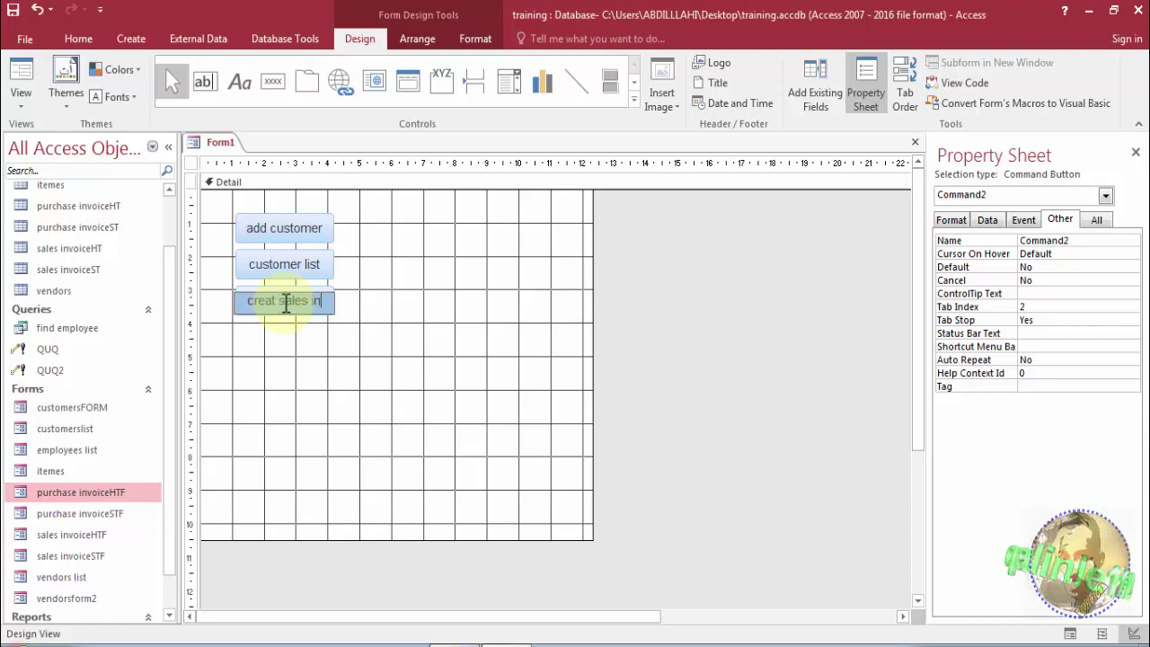
text(voice)
key(Return)
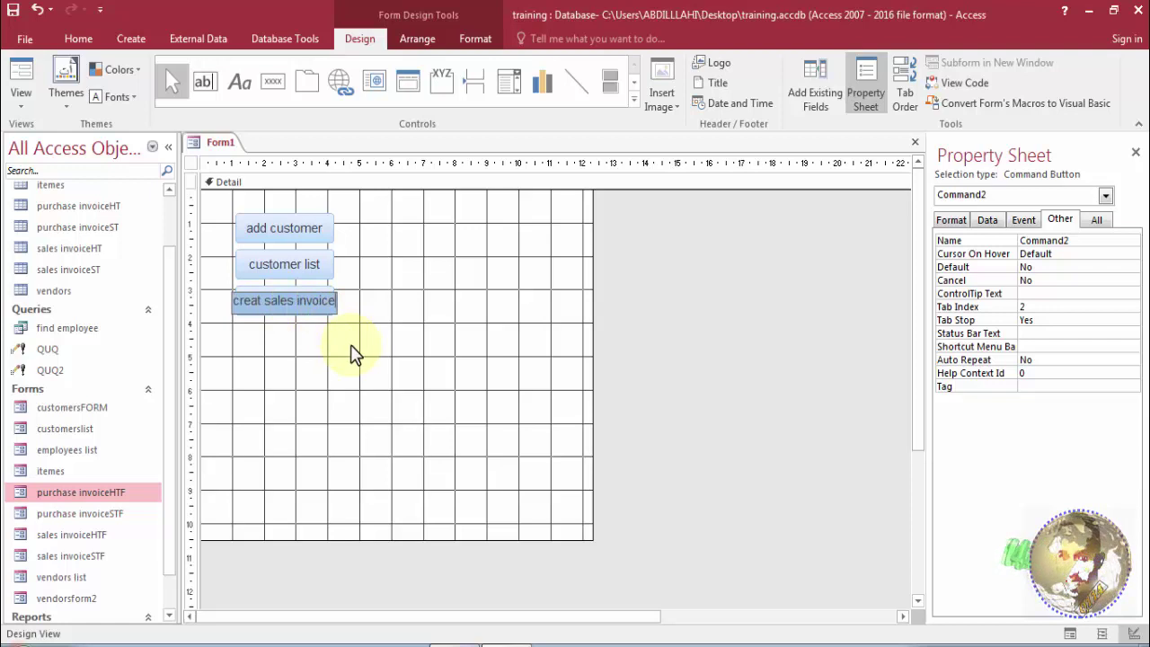
Widen the three command buttons together to about 4 cm and move them into the Detail section's upper-left corner.
click(355, 350)
drag(343, 209, 364, 296)
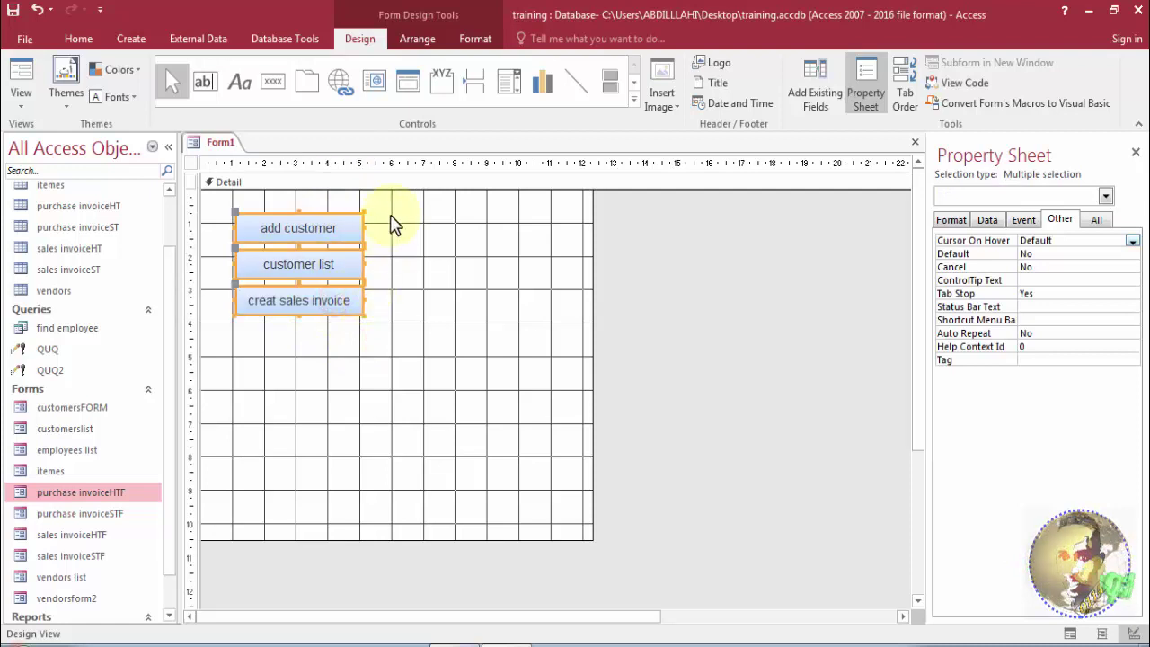
drag(351, 226, 321, 208)
Shrink the form's width and the Detail section's height to fit closely around the three buttons.
drag(594, 279, 332, 278)
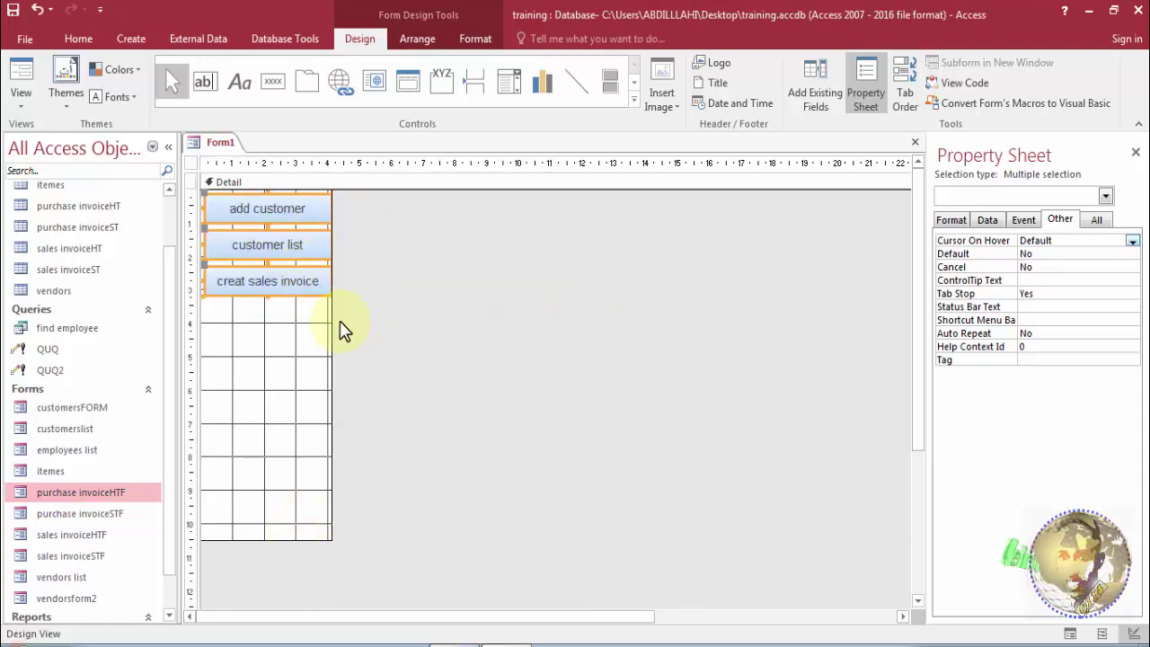
drag(331, 318, 334, 319)
drag(290, 540, 300, 299)
Save the form under the name c1.
click(216, 144)
right_click(216, 144)
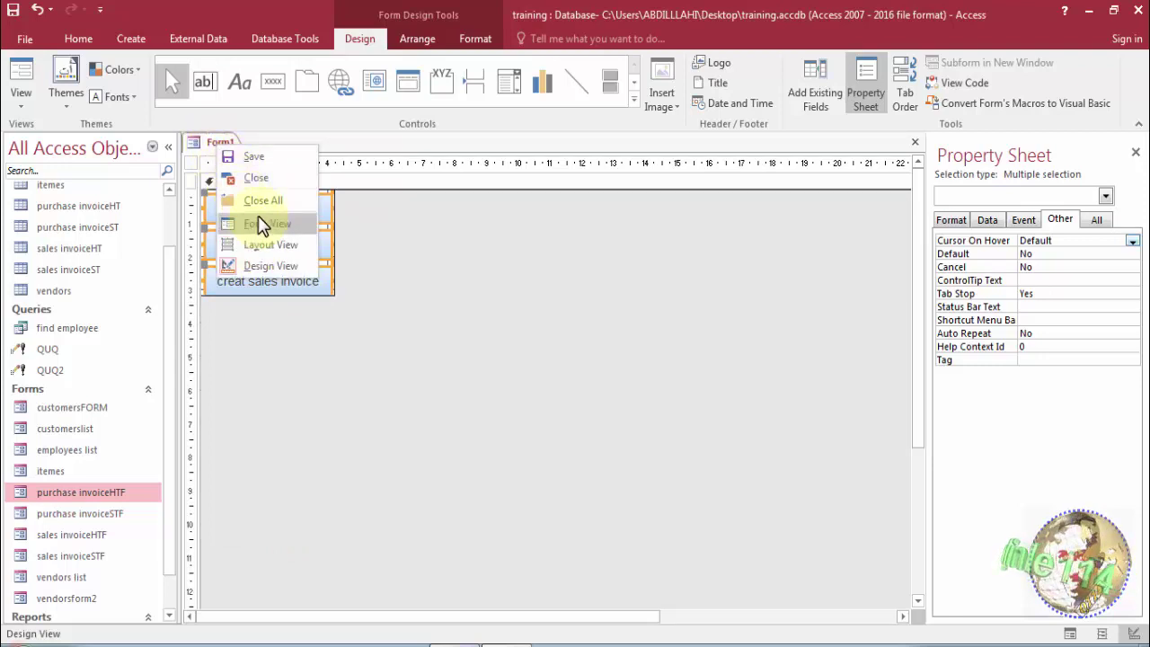
click(255, 159)
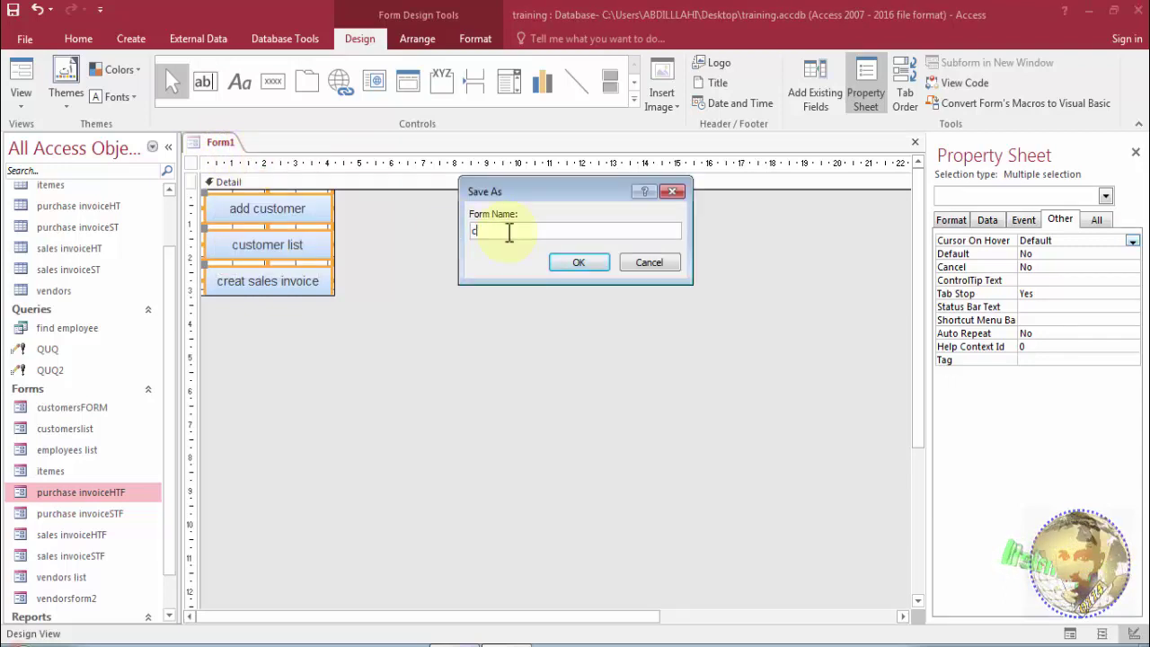
click(575, 262)
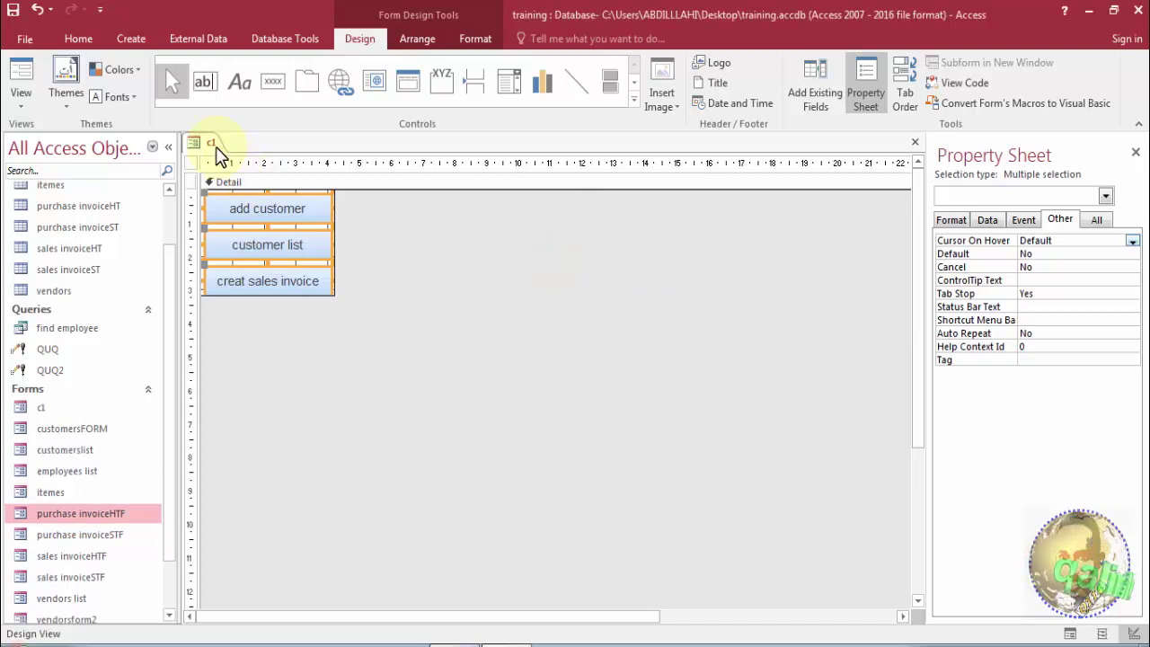
Fill the Detail section's background with a dark blue theme color.
click(239, 183)
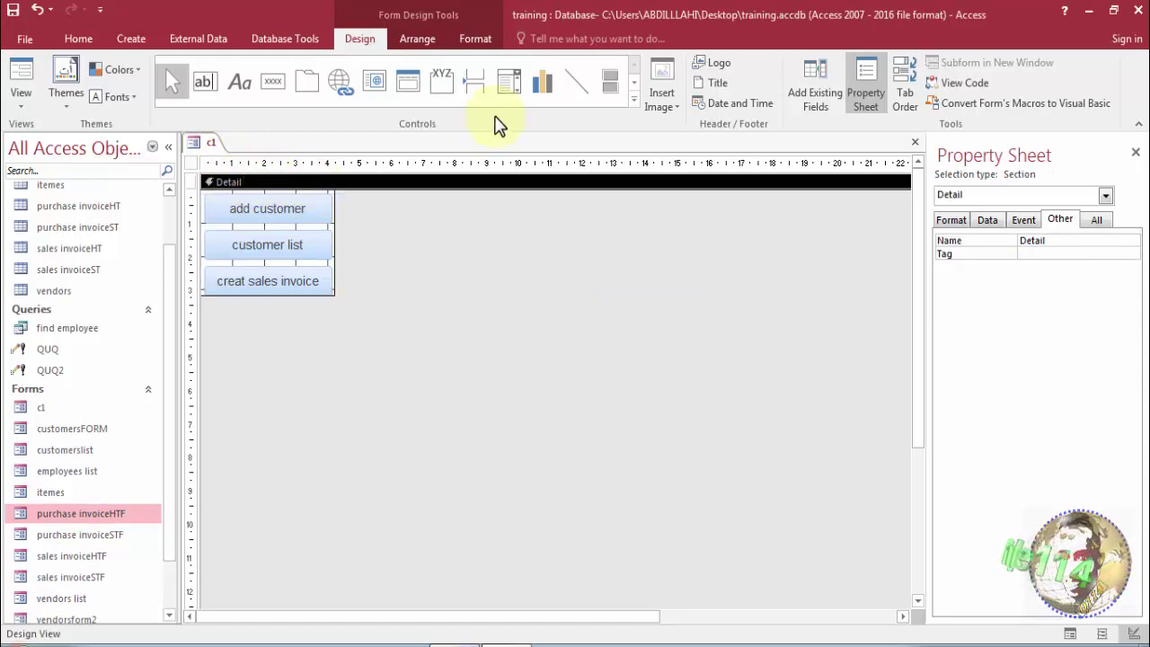
click(467, 39)
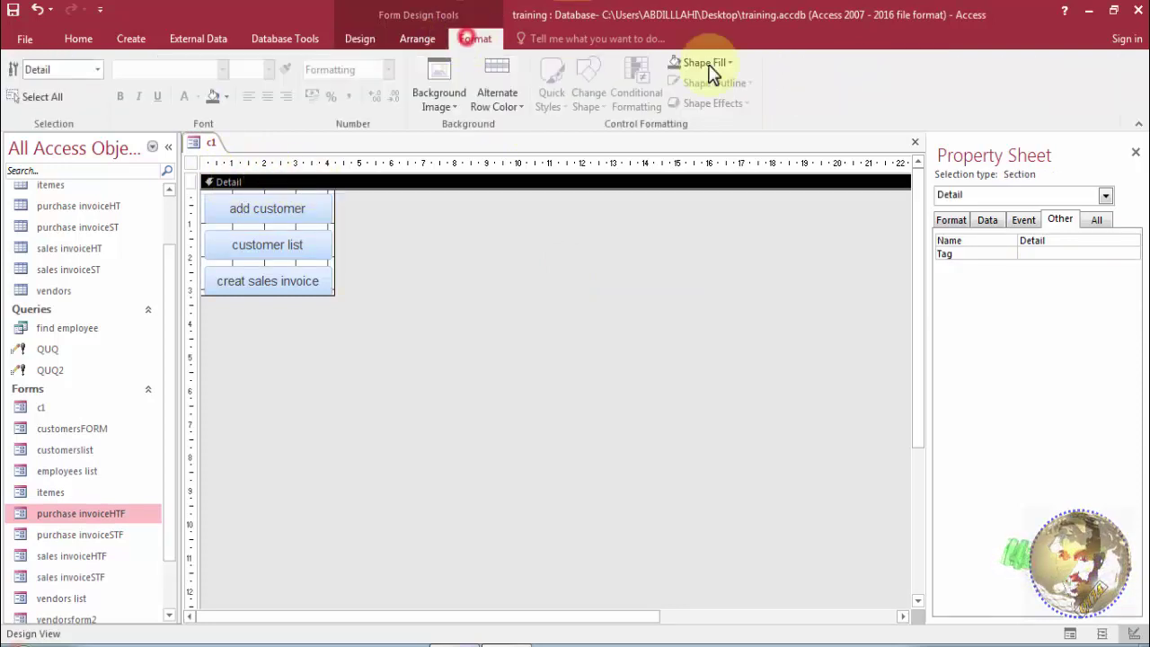
click(699, 62)
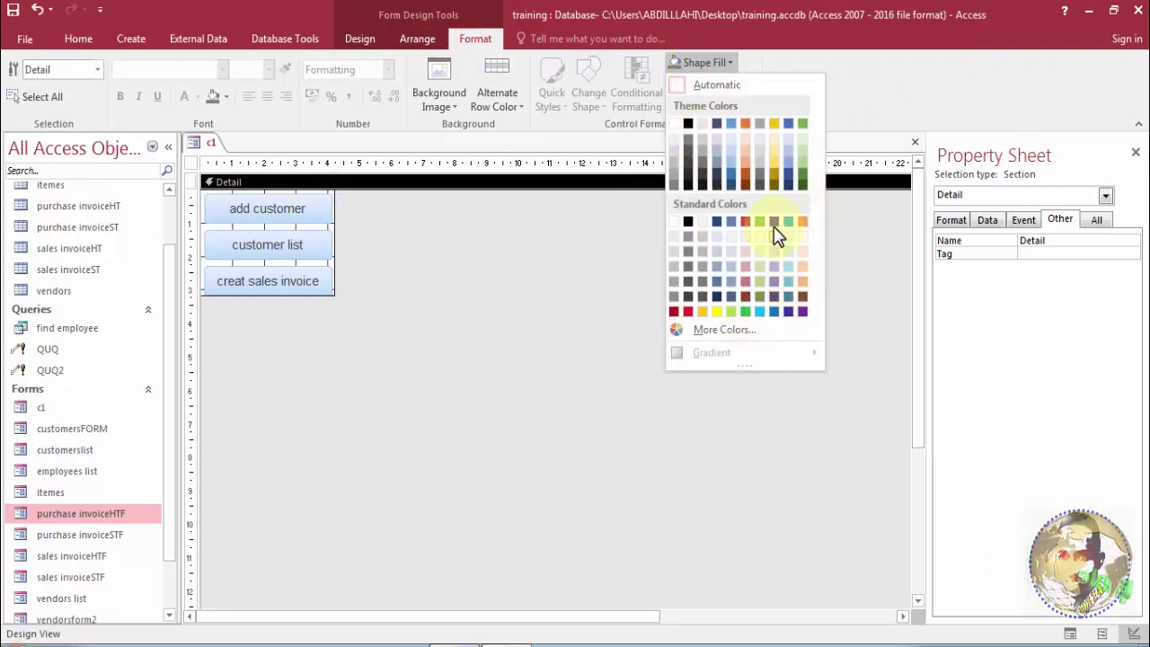
click(731, 168)
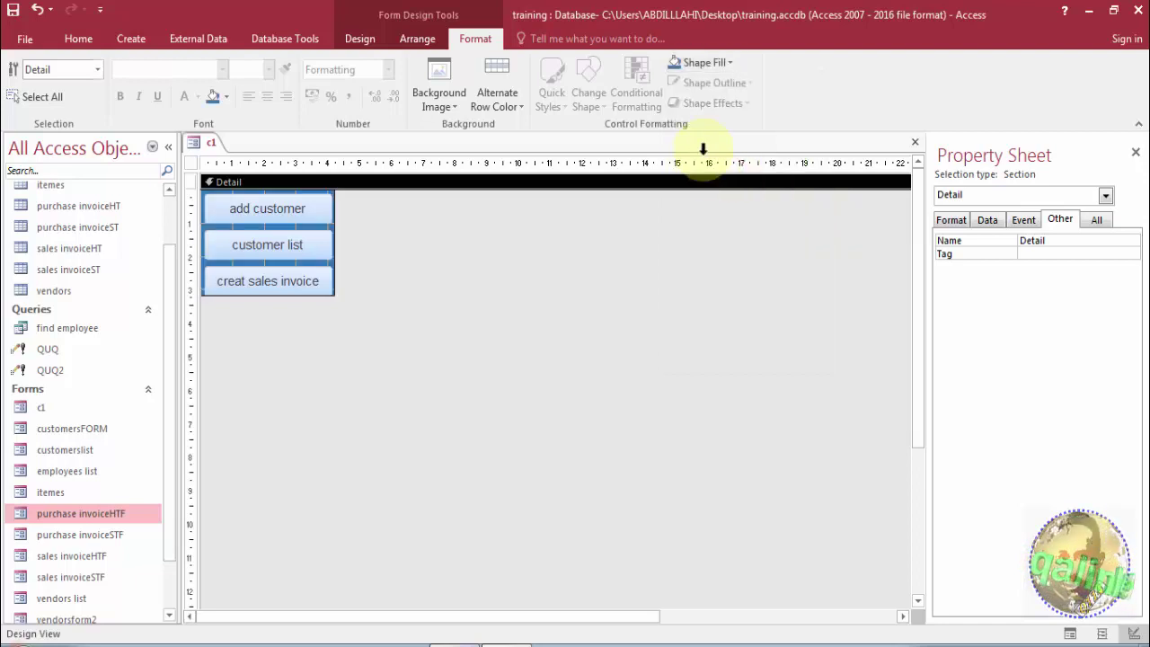
Try a lighter blue fill on the Detail section and return it to the darker blue.
click(705, 62)
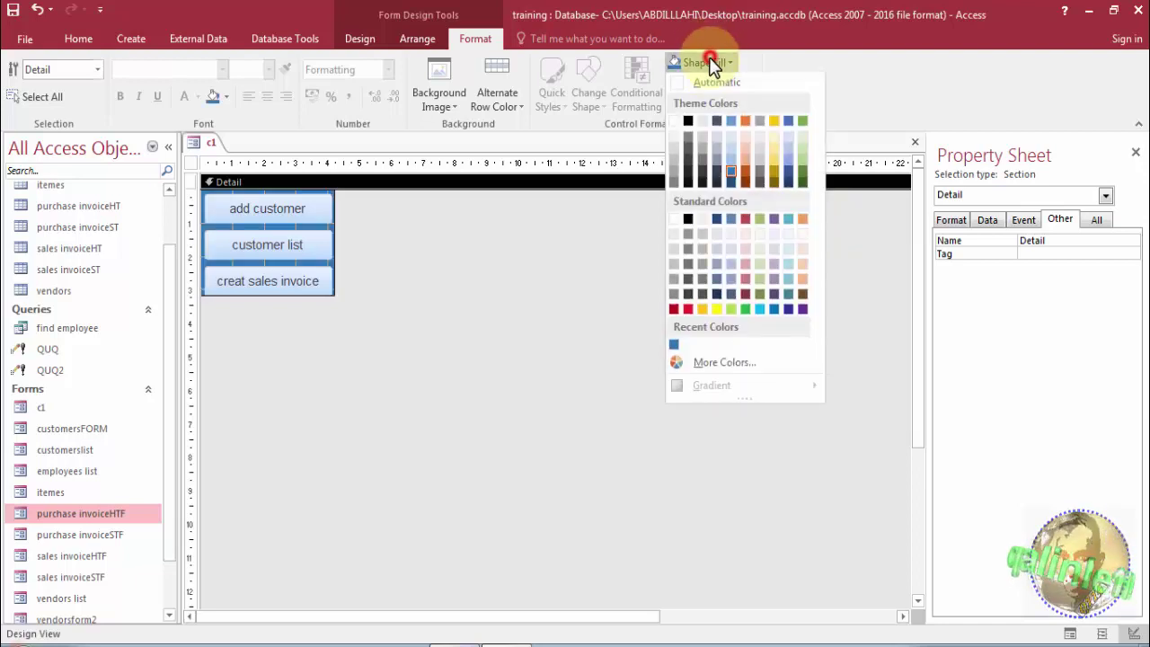
click(728, 161)
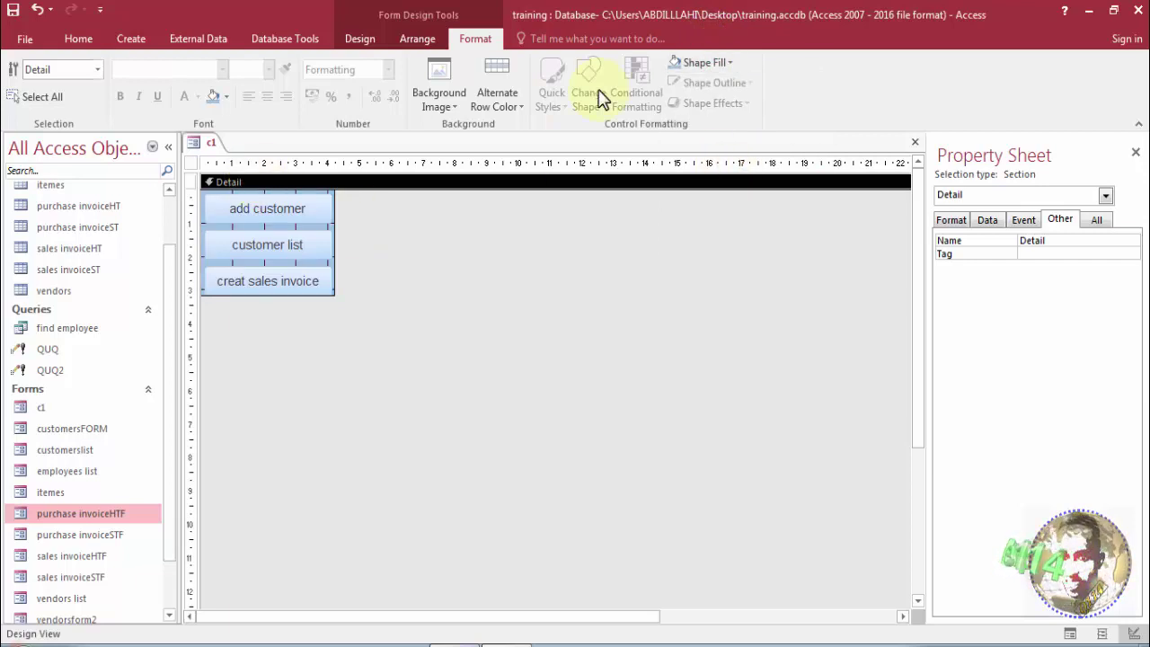
click(688, 62)
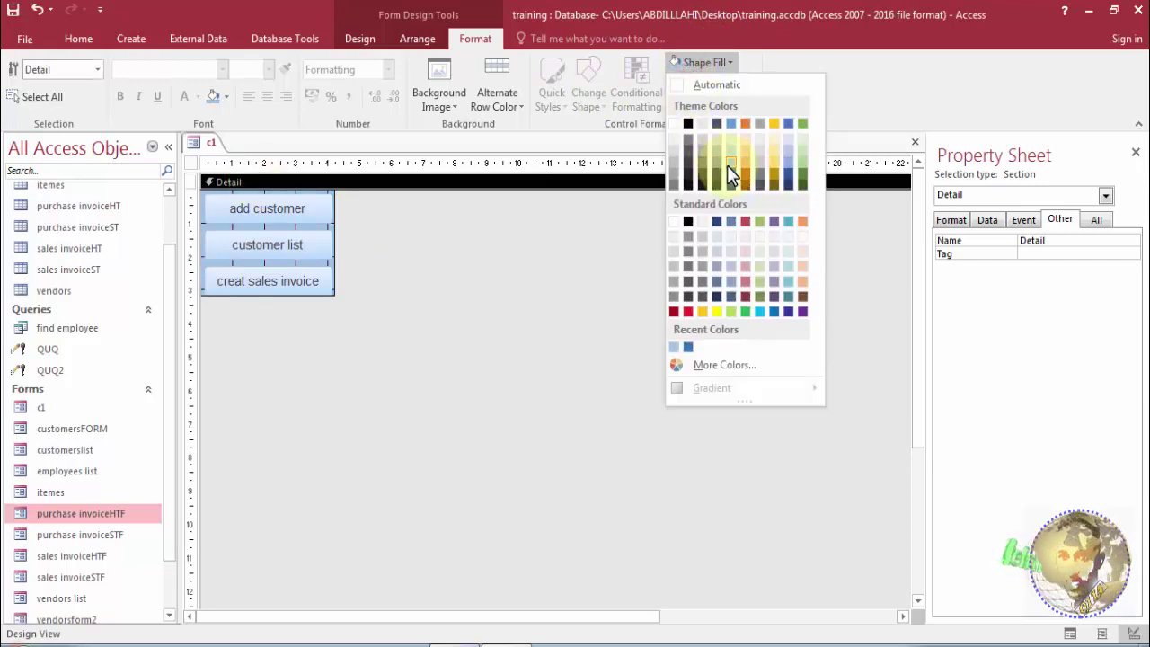
click(729, 169)
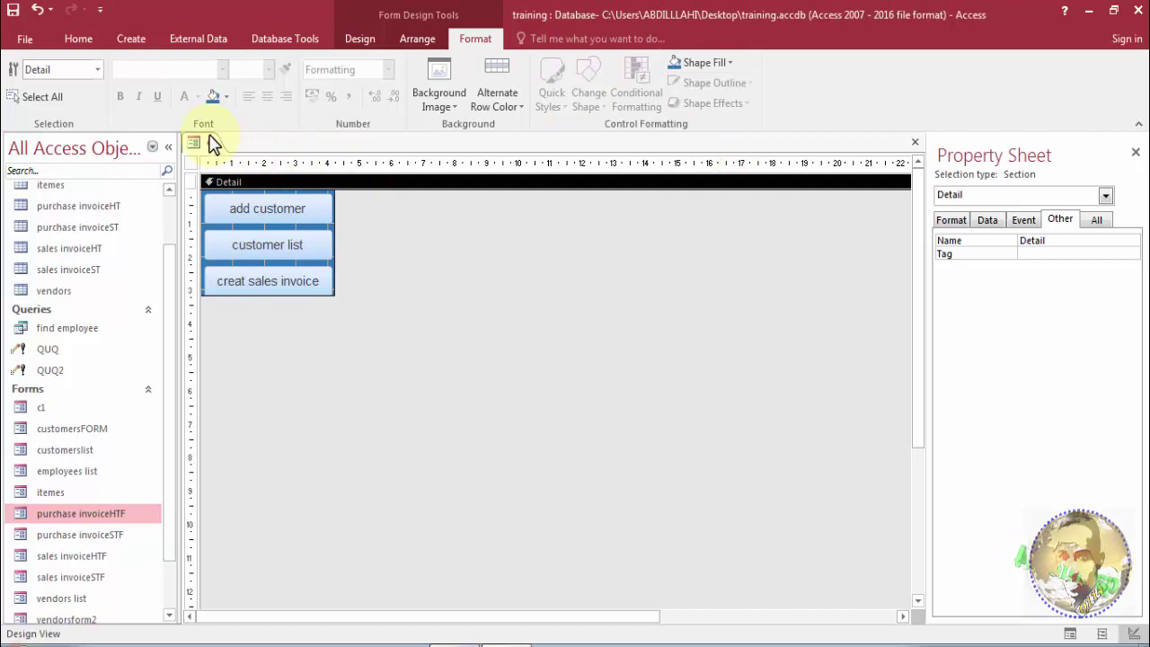
Select all three command buttons and nudge them slightly left to center them on the form.
click(249, 206)
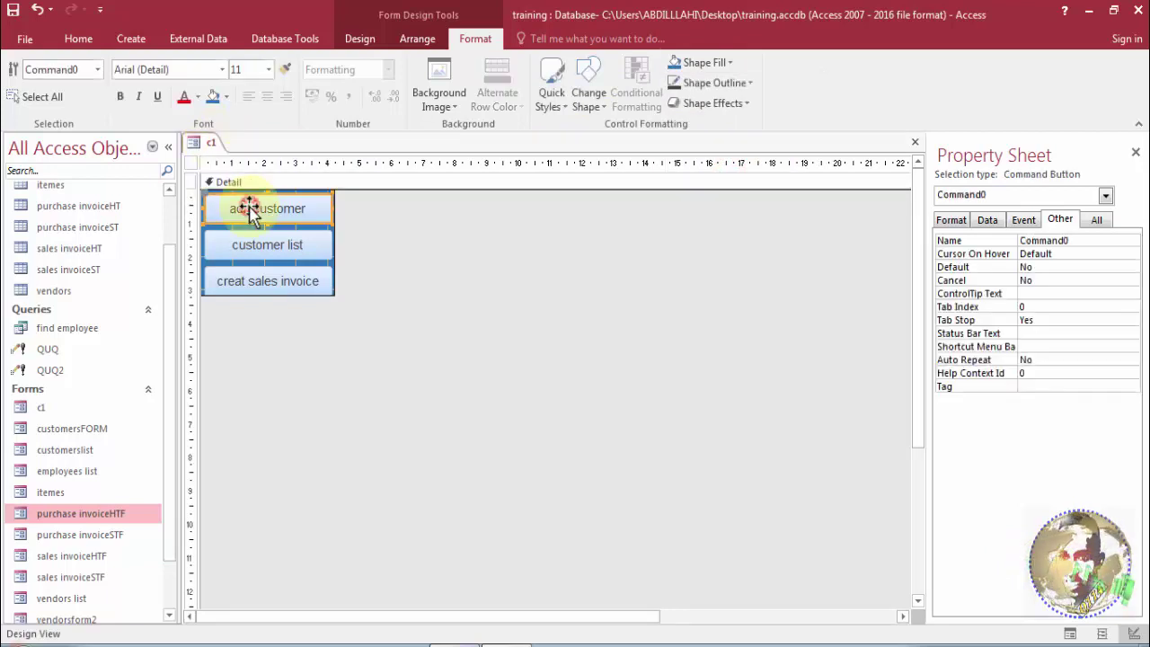
shift+click(260, 240)
shift+click(259, 271)
key(Left)
key(Right)
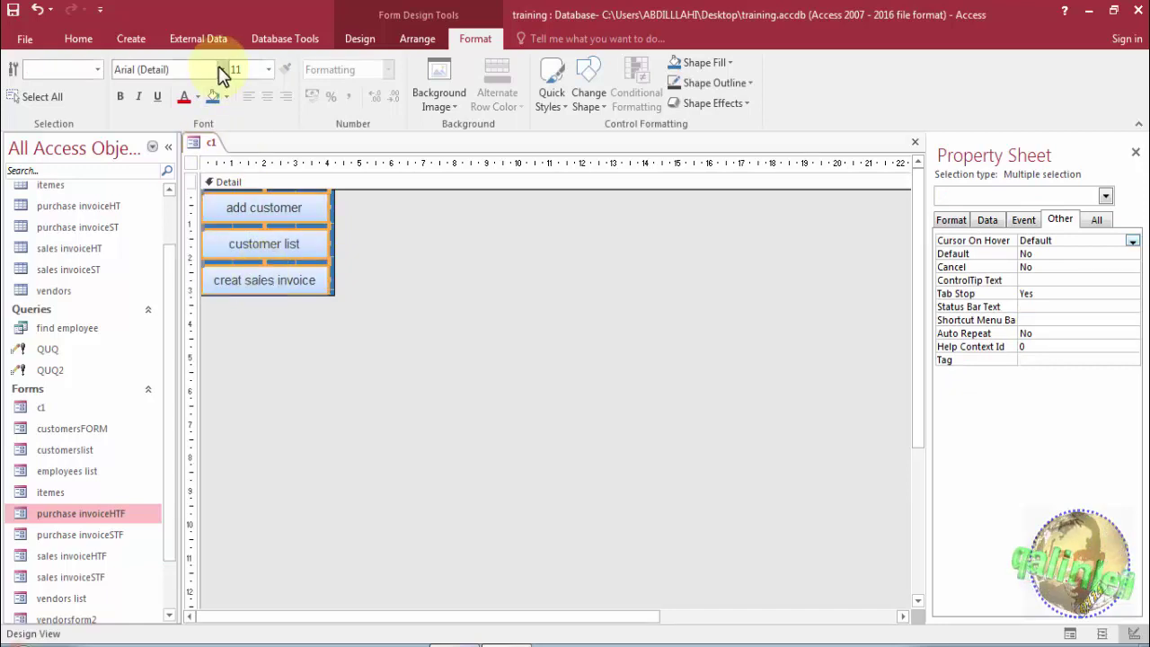
key(Right)
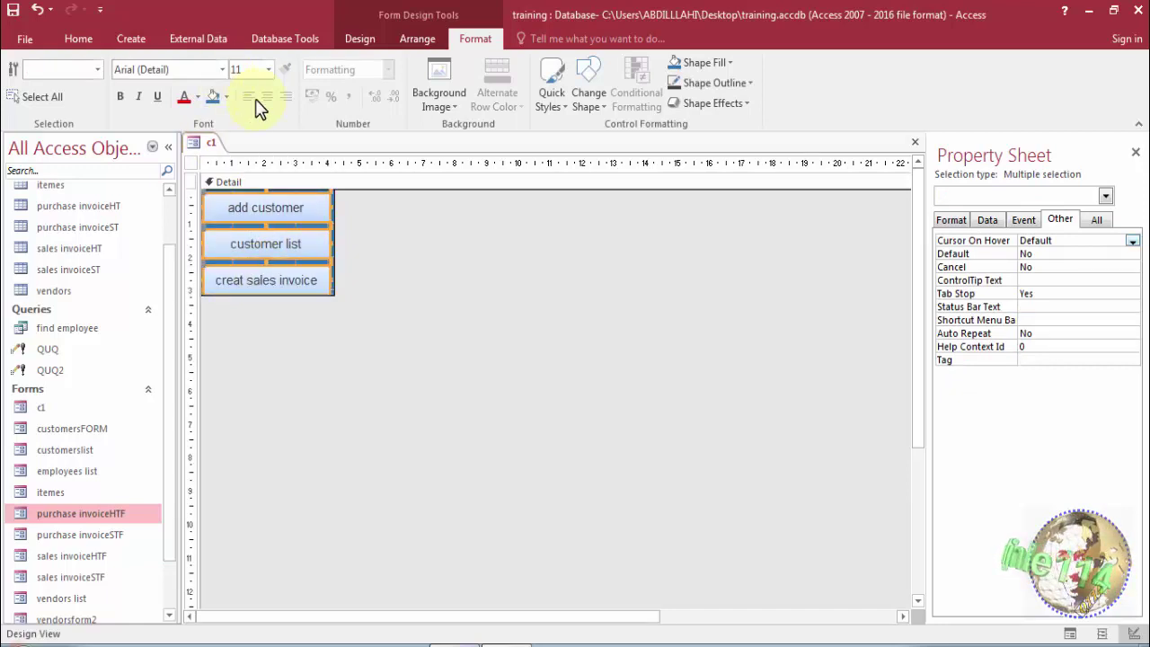
Save the changes to form c1 and close it.
right_click(212, 142)
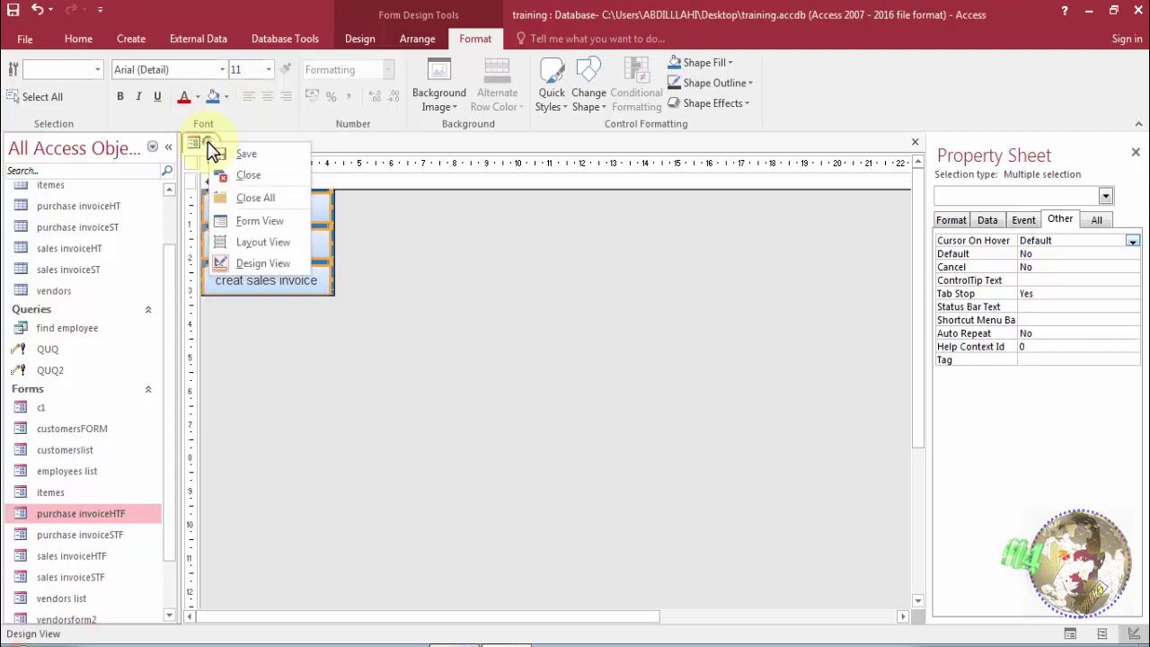
click(219, 154)
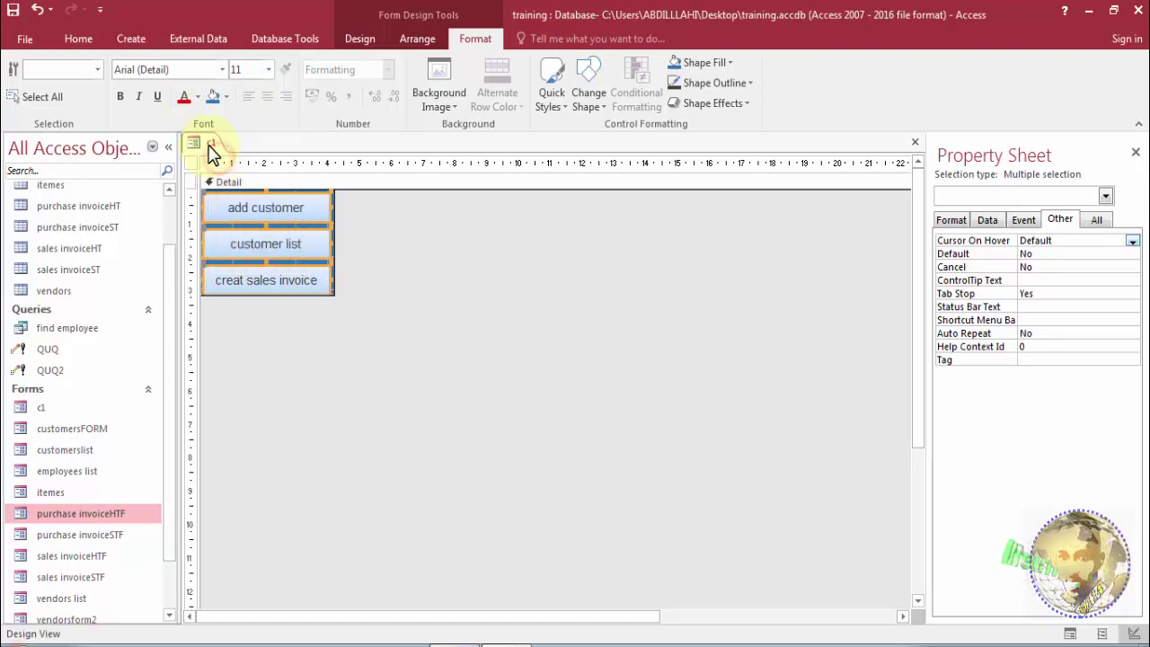
right_click(215, 150)
click(226, 179)
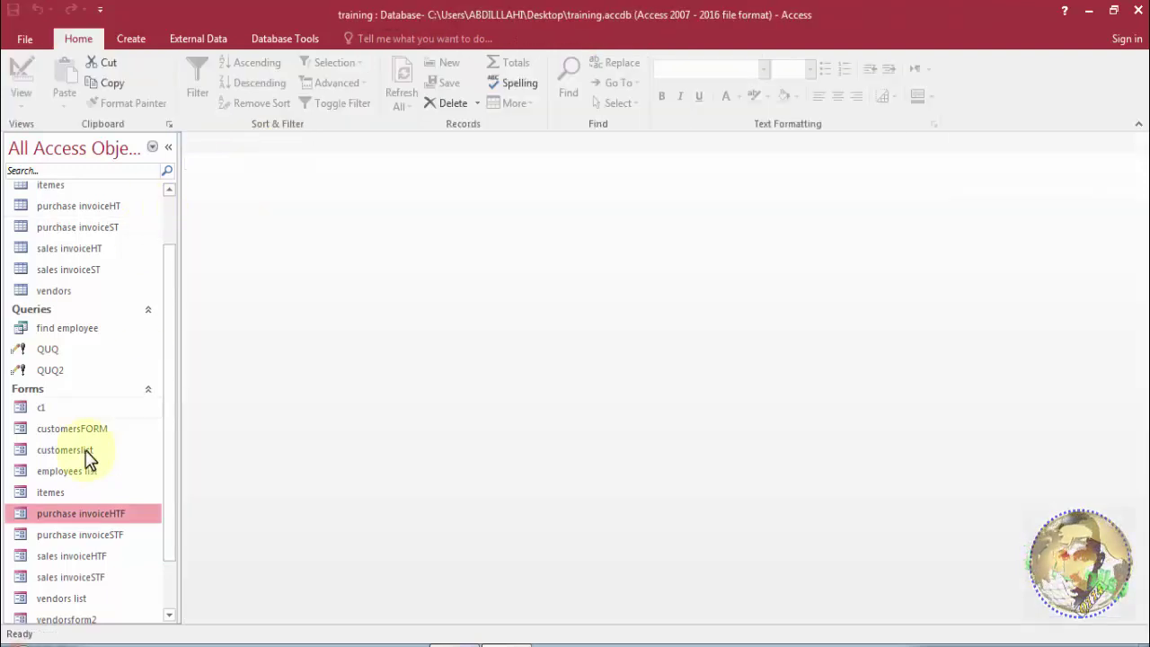
Duplicate form c1 as a new form named v1.
drag(166, 432, 159, 531)
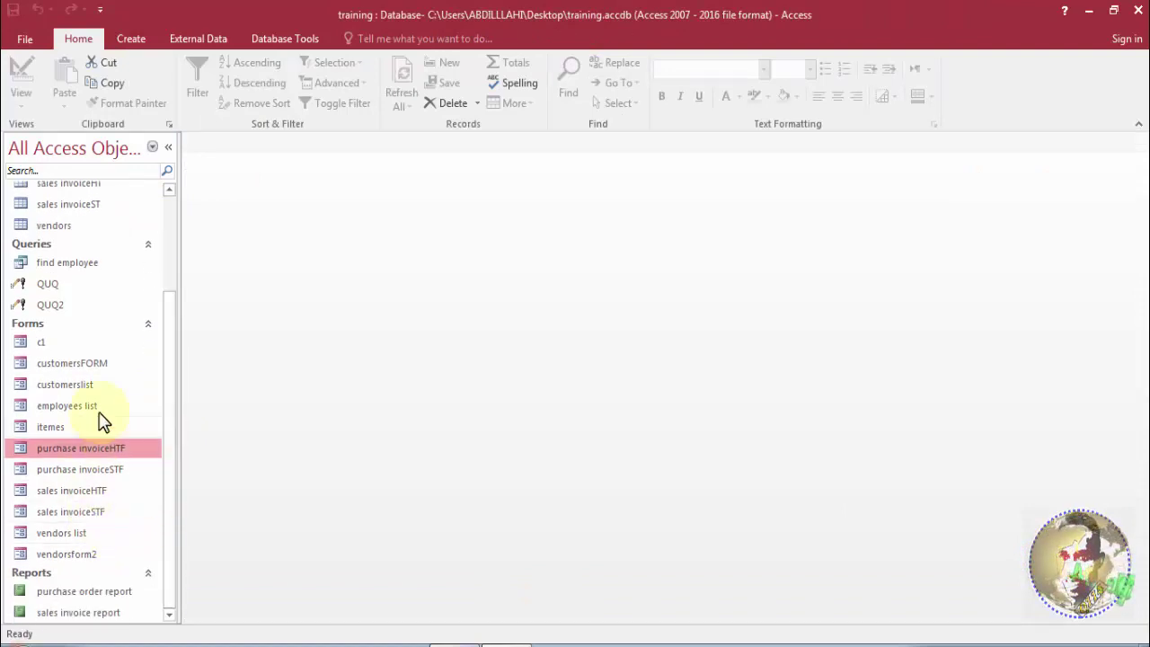
click(68, 341)
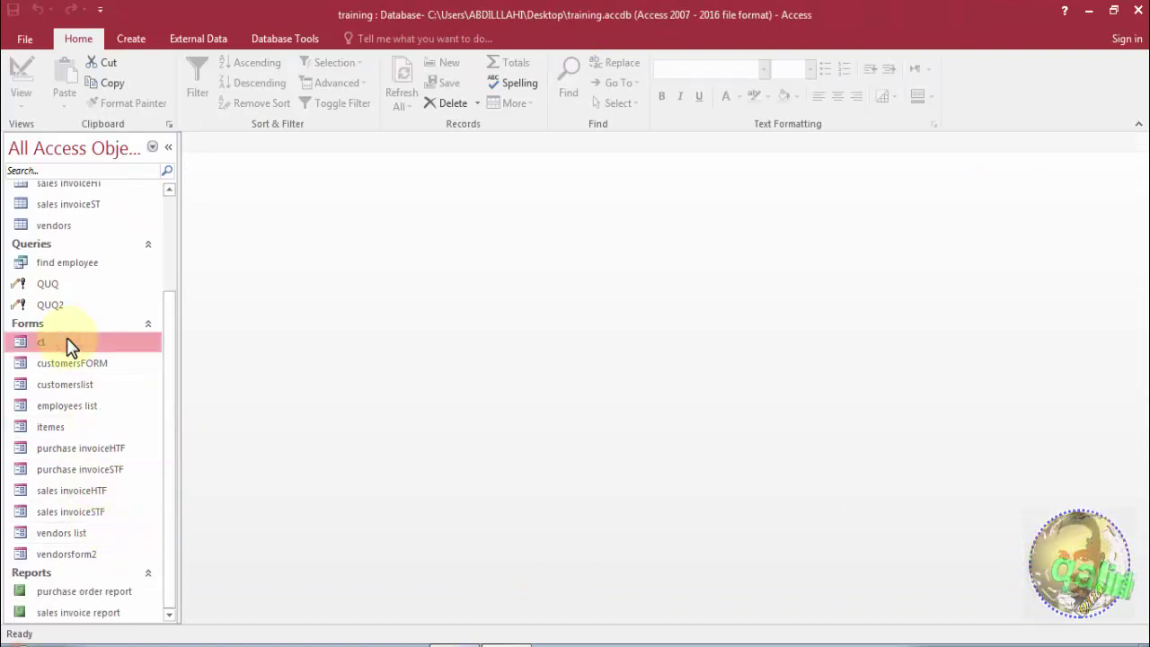
key(ctrl+c)
key(ctrl+v)
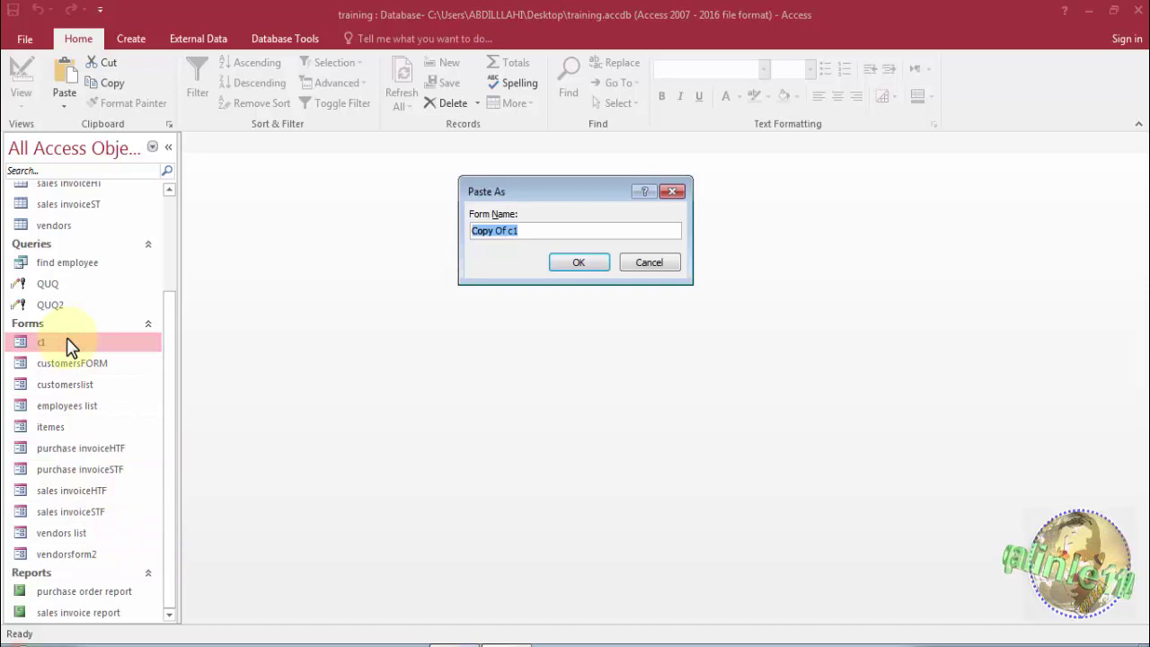
drag(471, 232, 534, 233)
text(v)
click(579, 266)
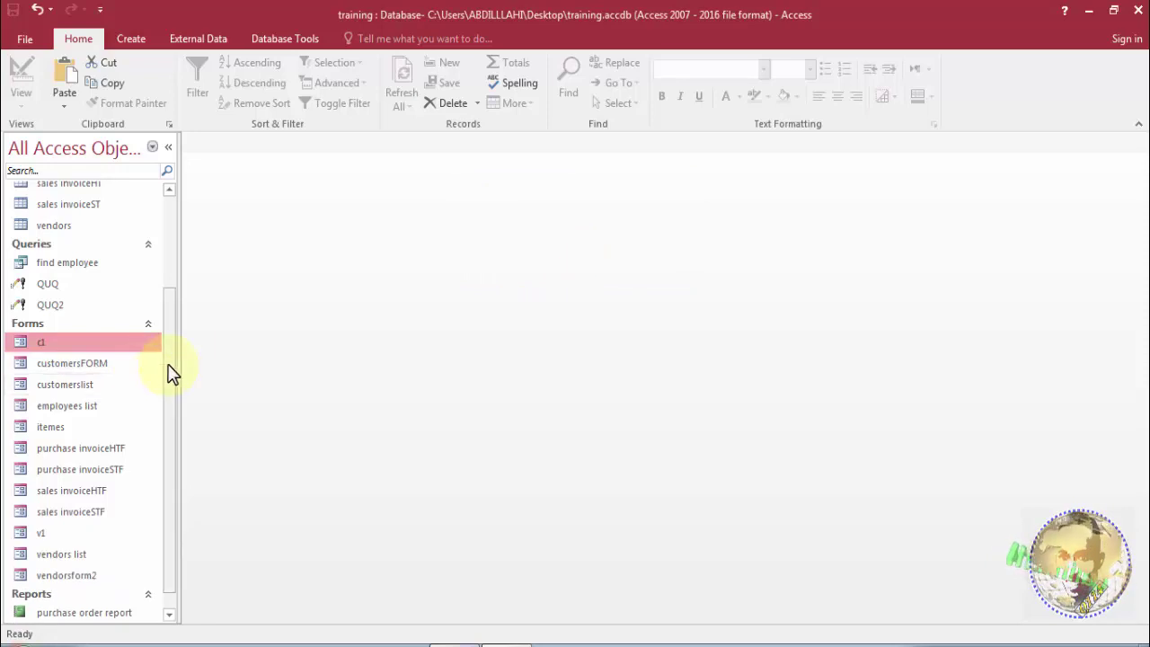
Open form v1 in Design View and change the topmost button's caption to "add vendor".
drag(168, 367, 171, 392)
click(79, 511)
right_click(77, 512)
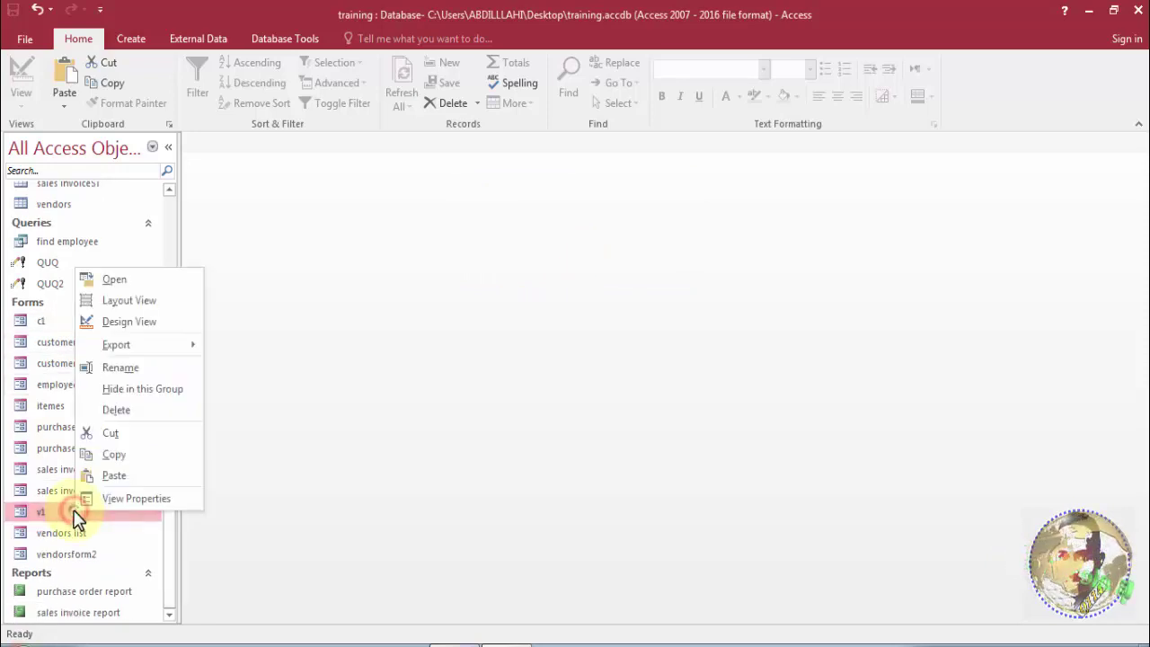
click(113, 321)
click(289, 207)
drag(306, 208, 259, 209)
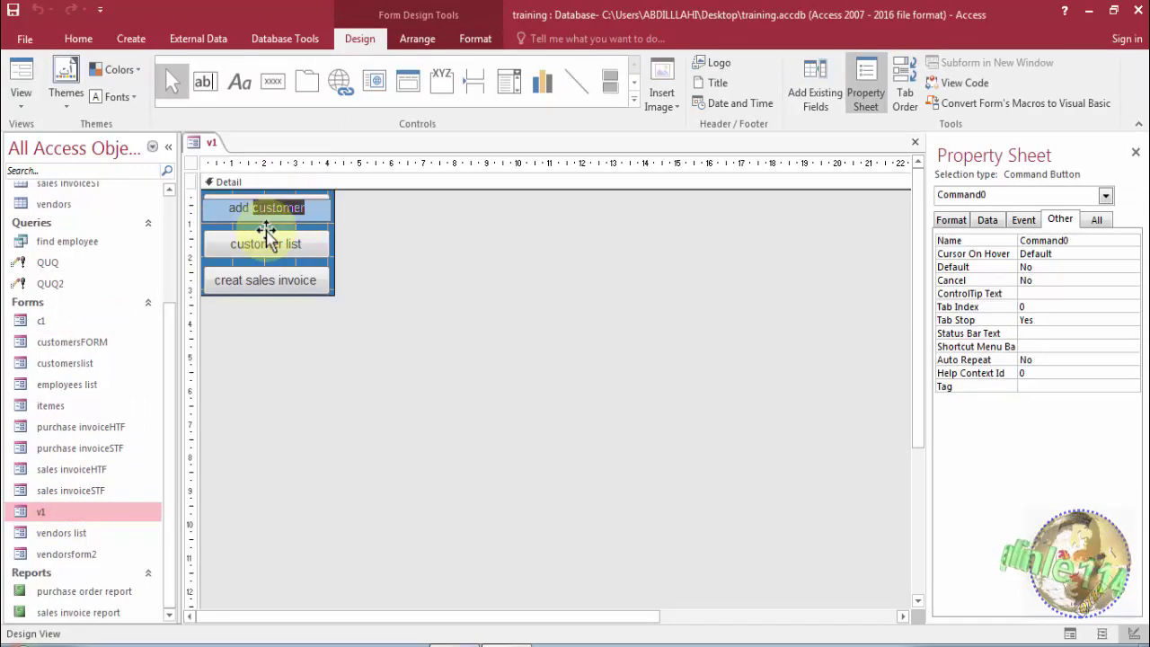
text(vend)
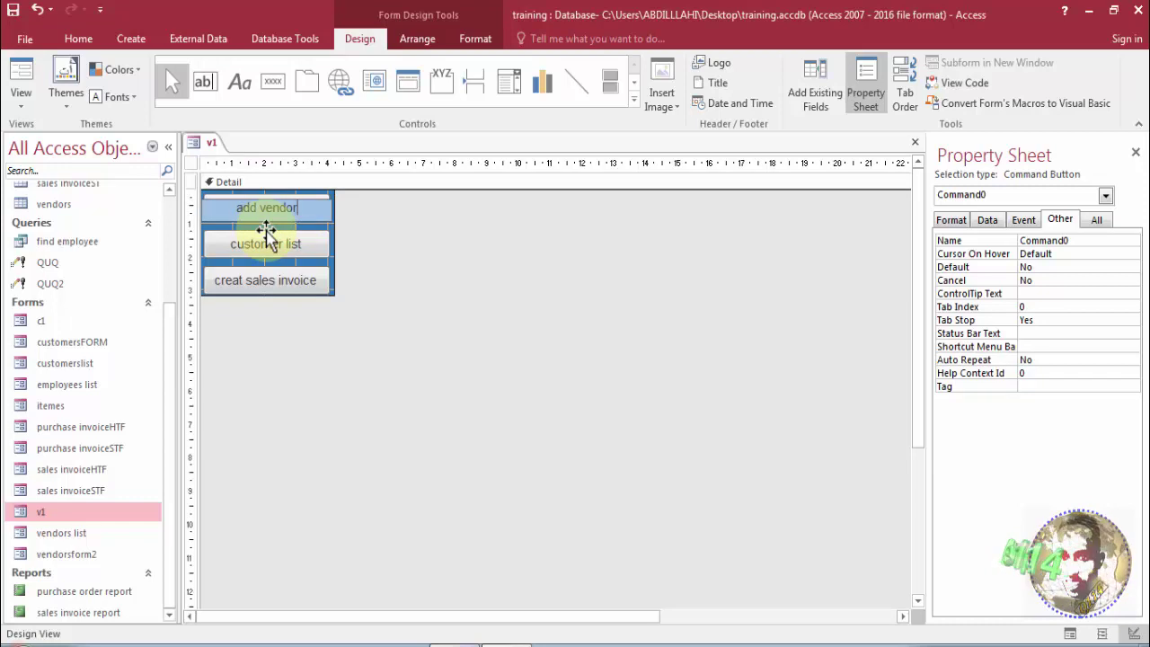
Change the middle button's caption on form v1 to "vendor list".
click(300, 238)
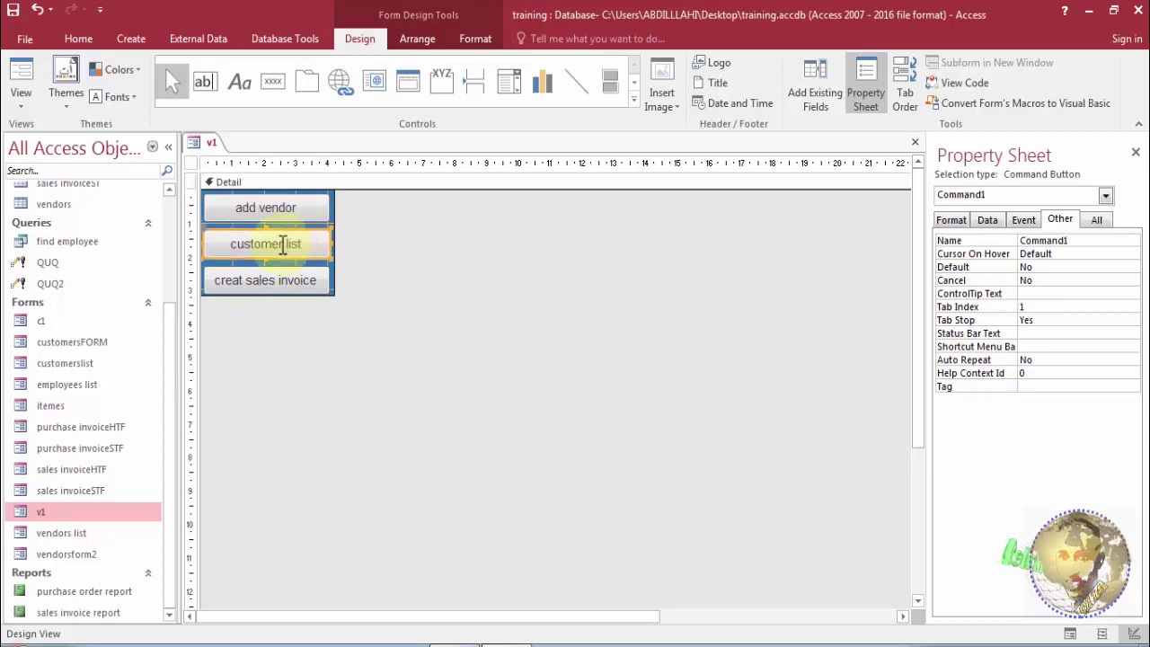
click(284, 246)
double_click(284, 246)
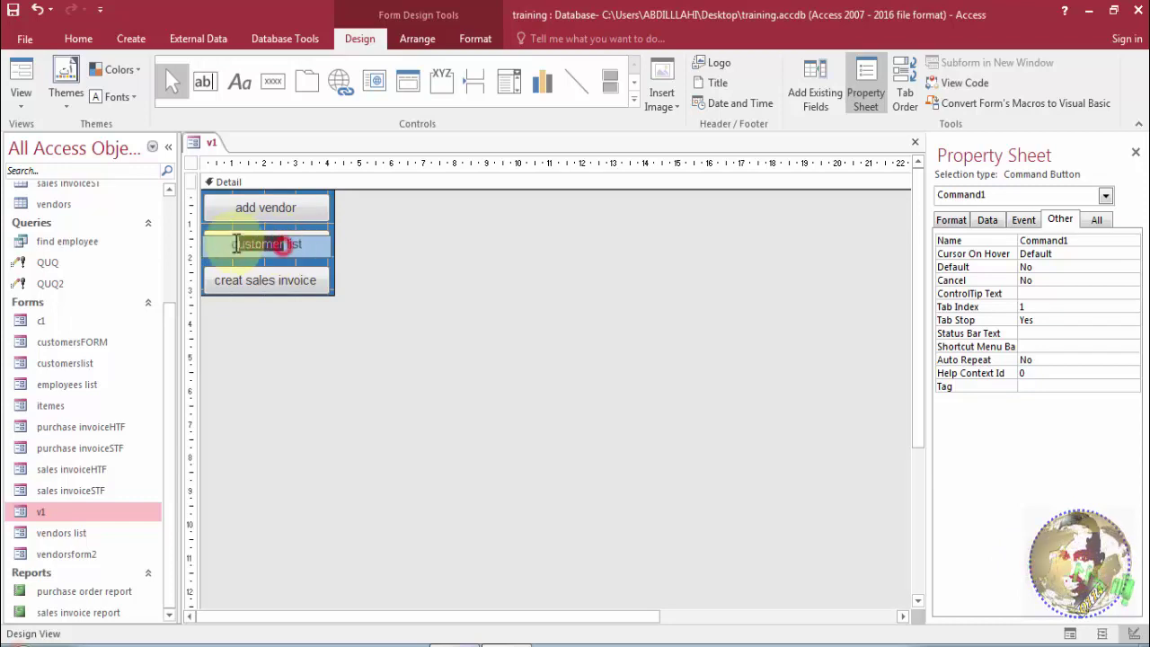
text(vendor)
Change the lowest button's caption on form v1 to "creat purchase order".
click(270, 281)
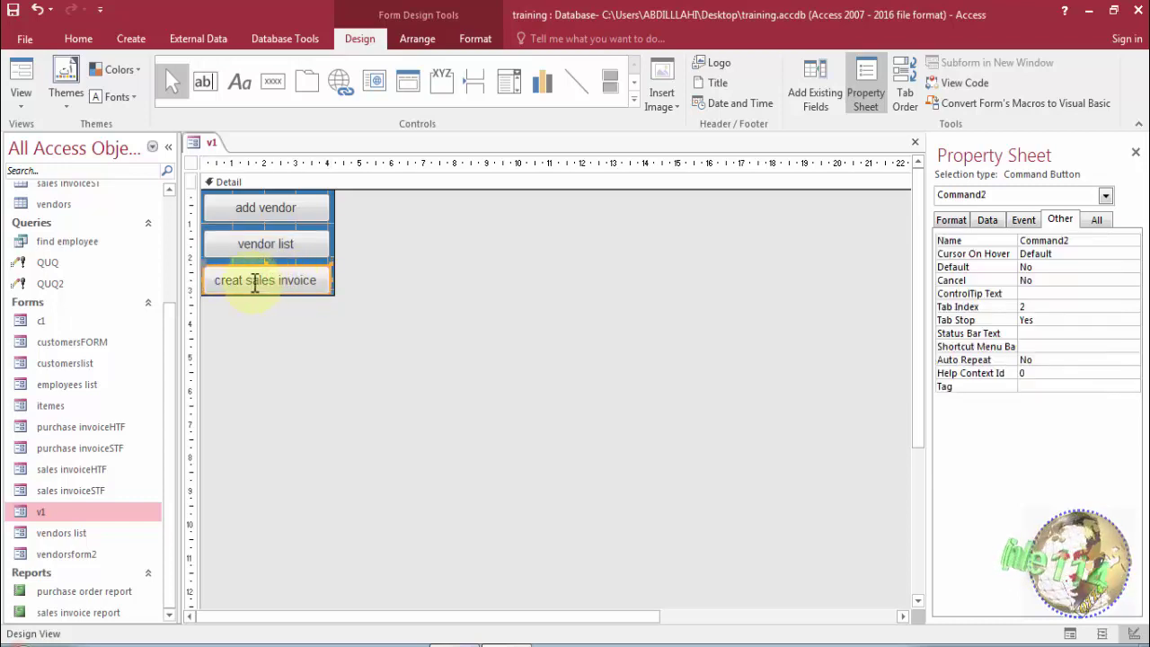
click(249, 282)
drag(247, 281, 319, 272)
text(pu)
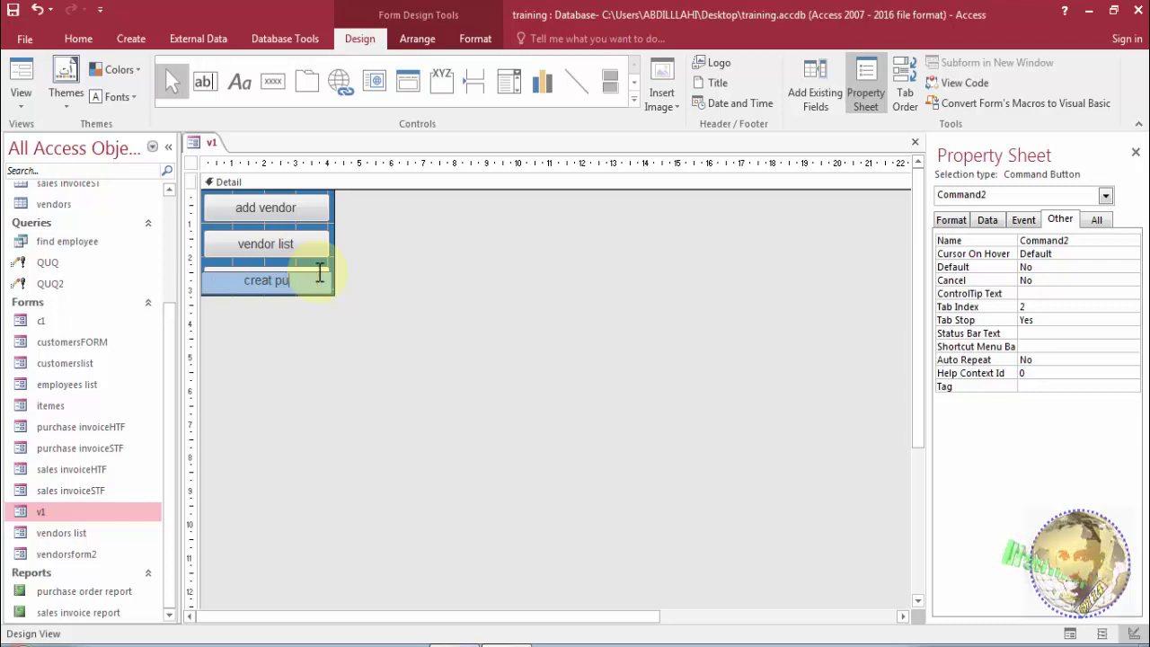
text(rchas)
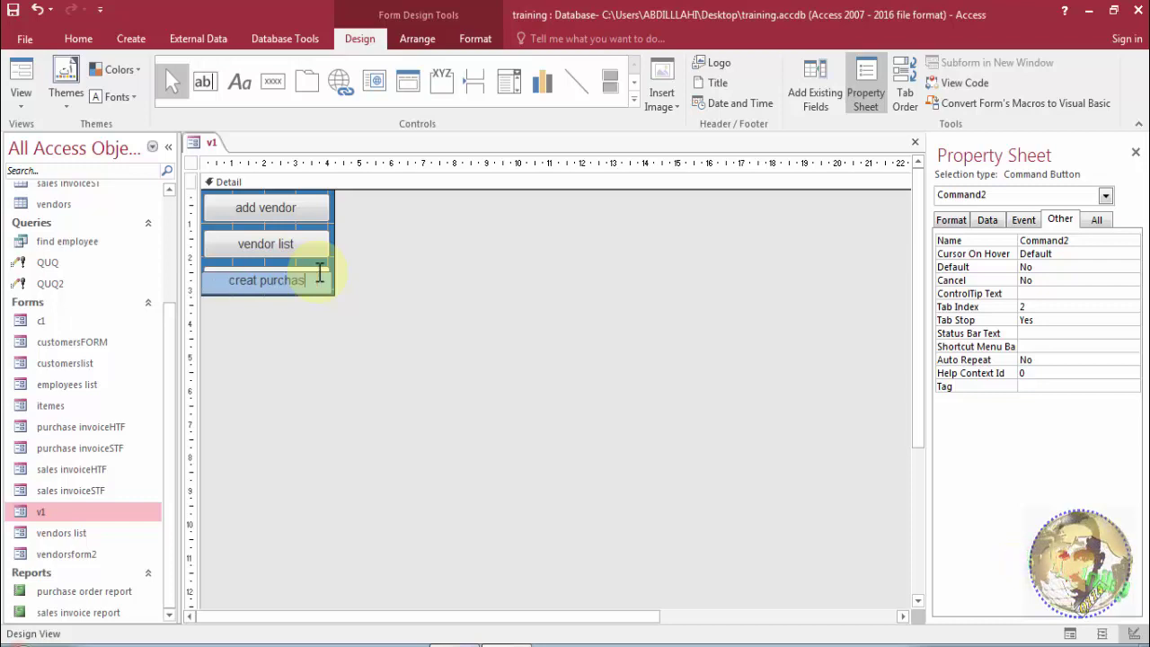
text(e order)
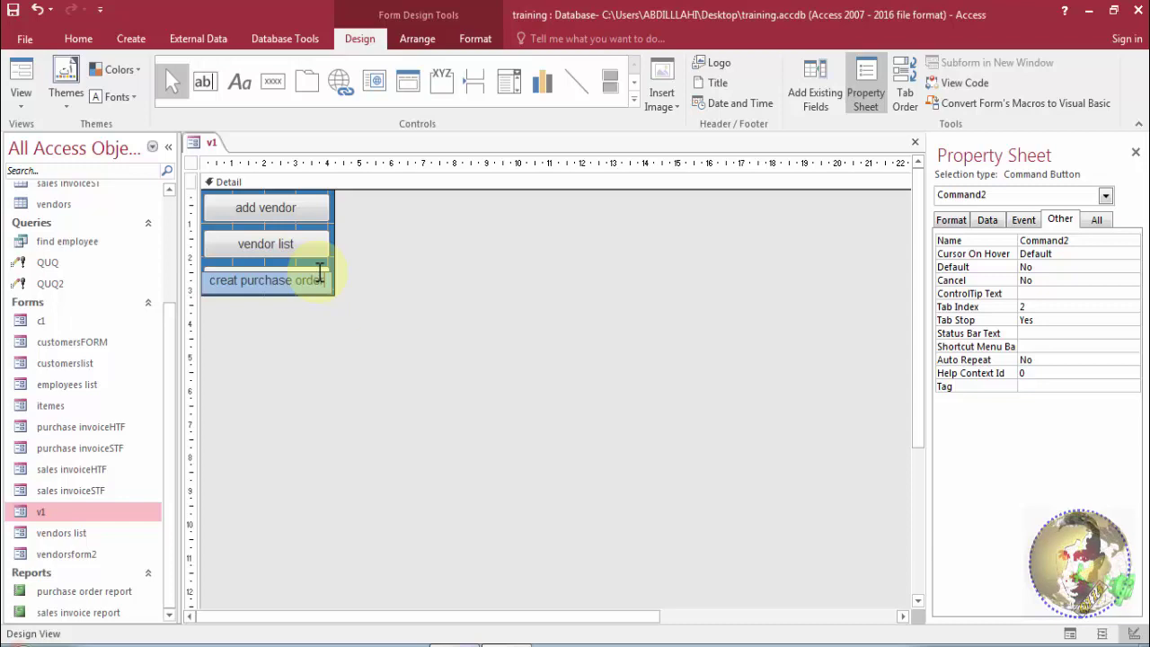
click(348, 332)
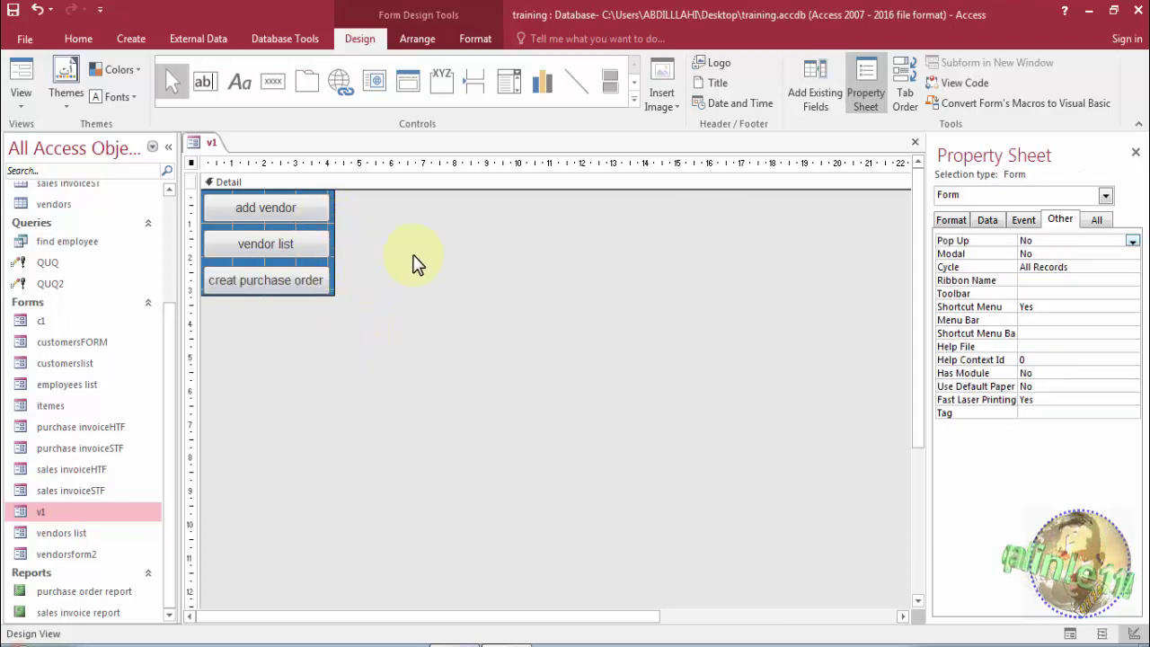
Close form v1 and save its design changes.
right_click(211, 148)
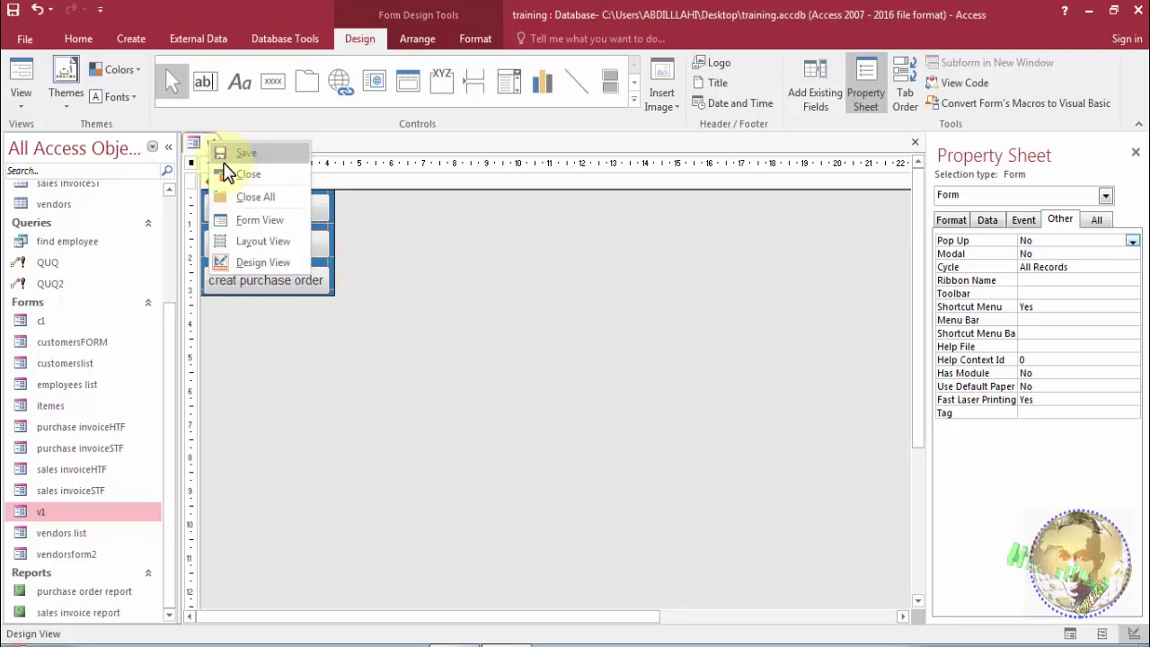
click(229, 175)
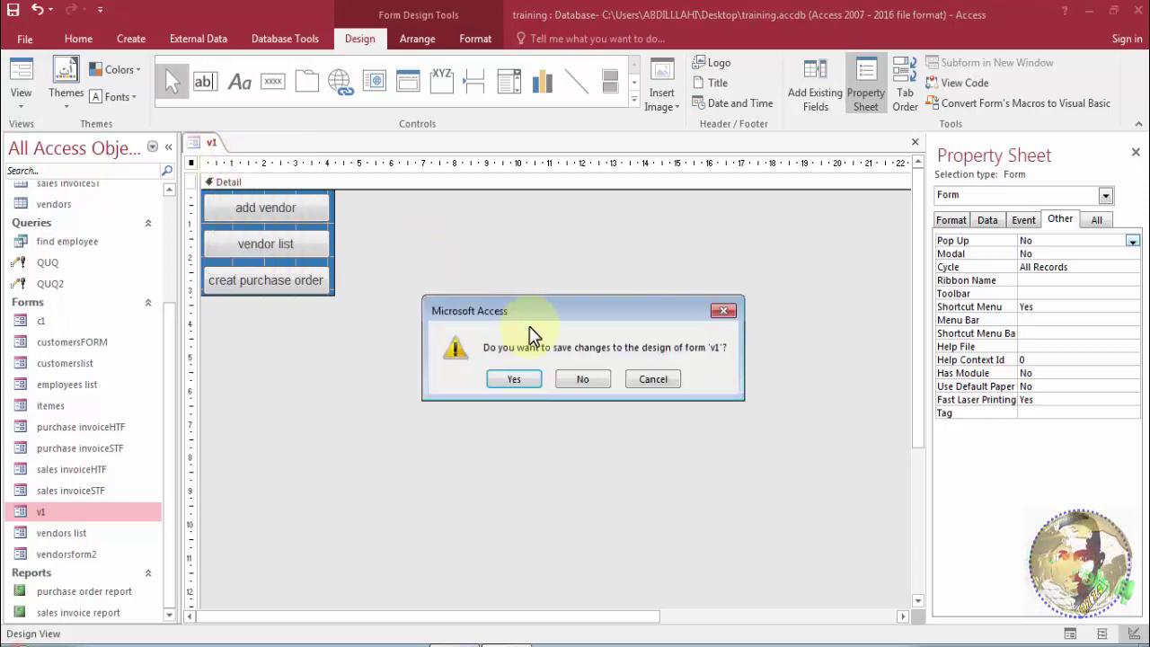
click(516, 379)
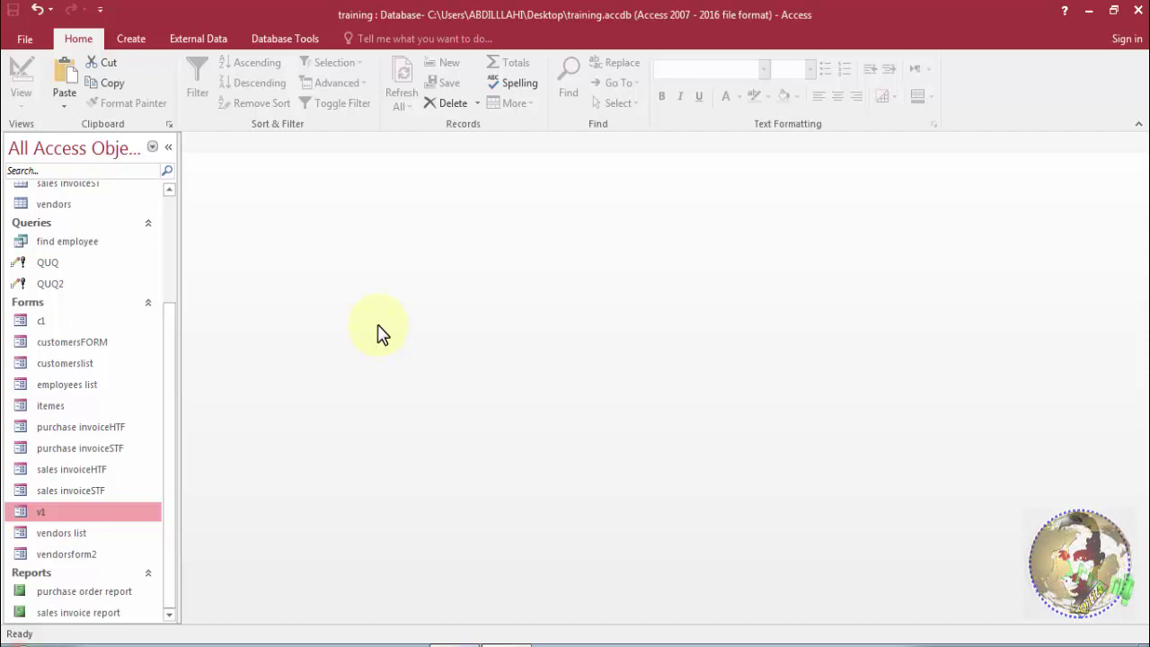
Create a navigation form with the Vertical Tabs, Left layout.
drag(174, 404, 171, 433)
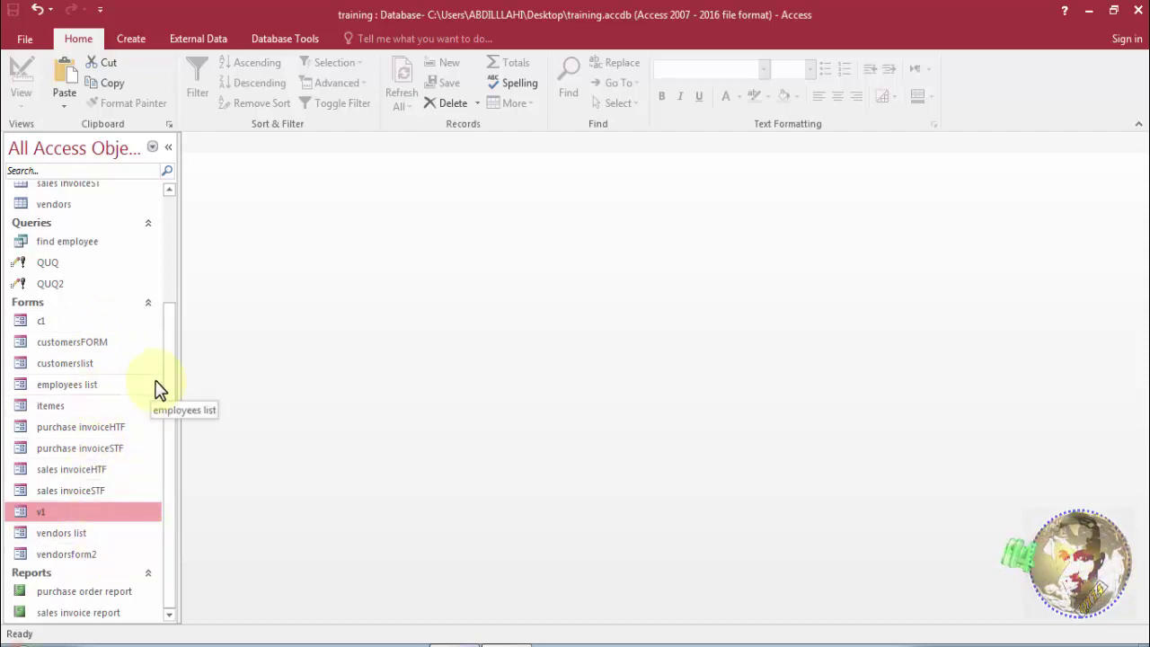
drag(169, 382, 163, 275)
click(144, 43)
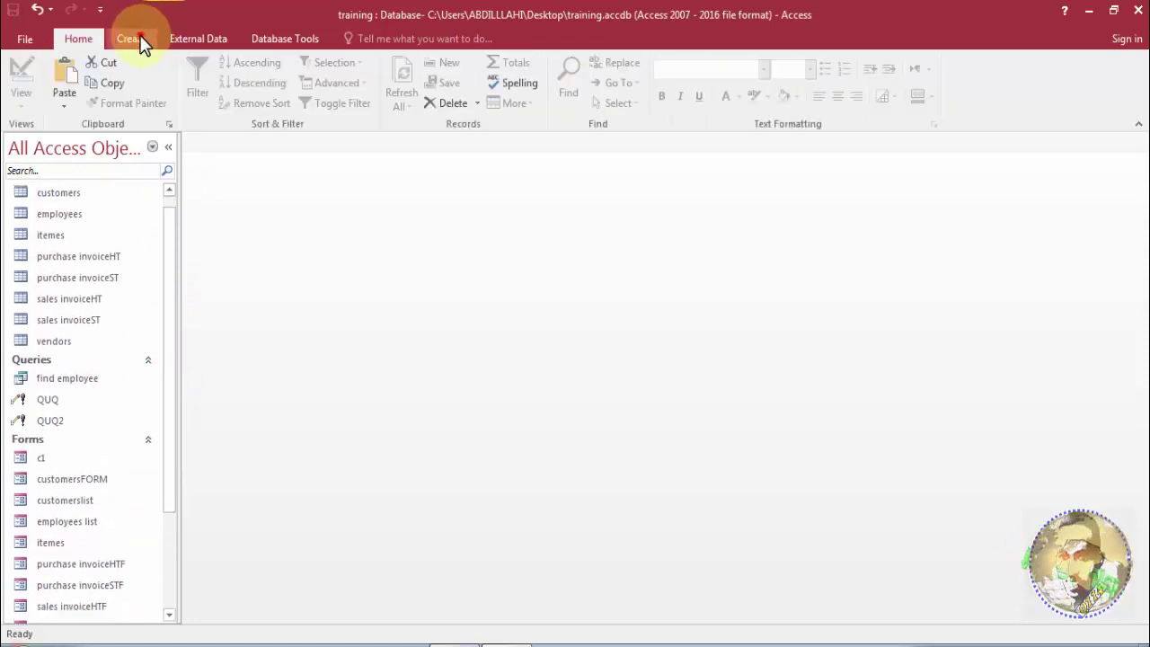
click(140, 41)
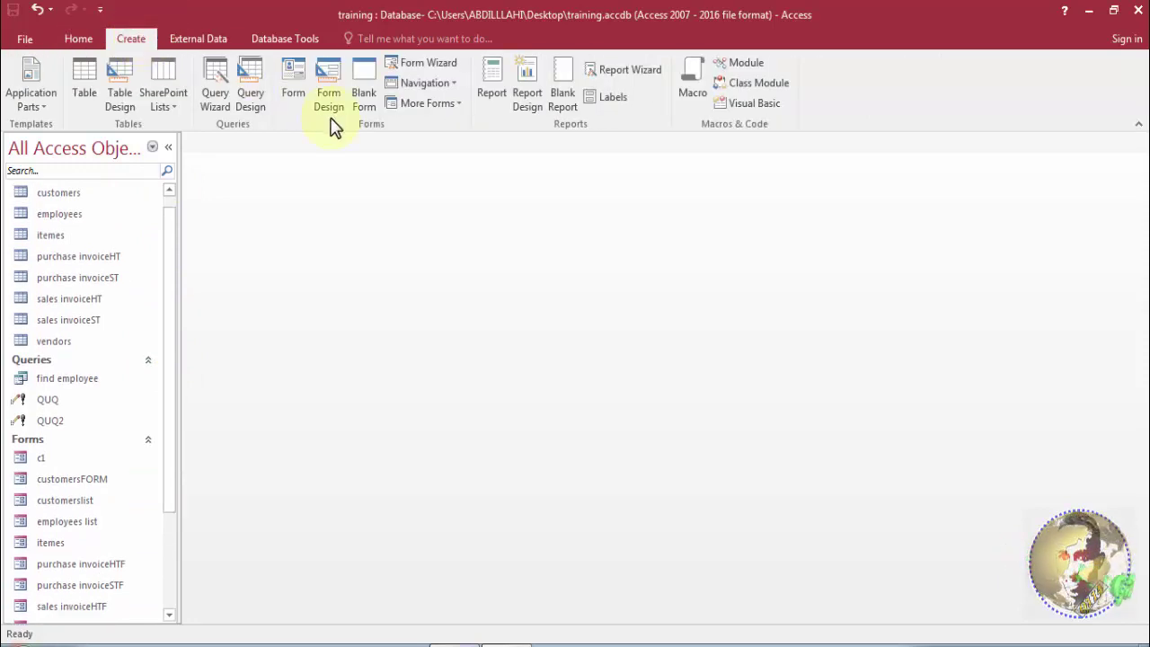
click(415, 84)
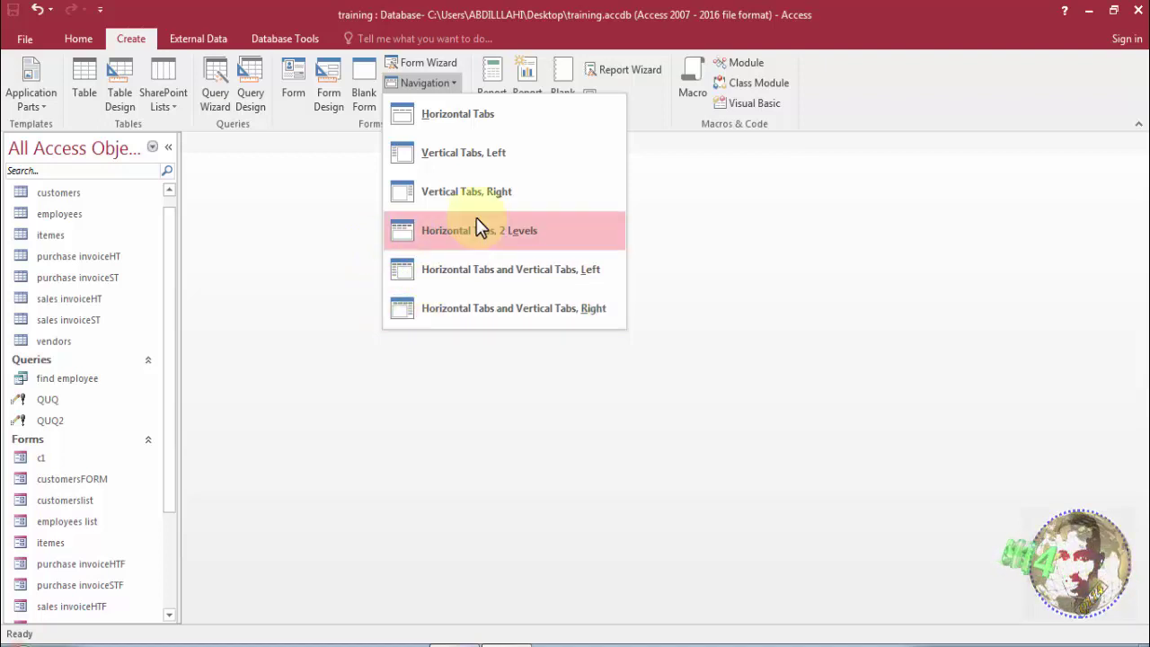
click(459, 166)
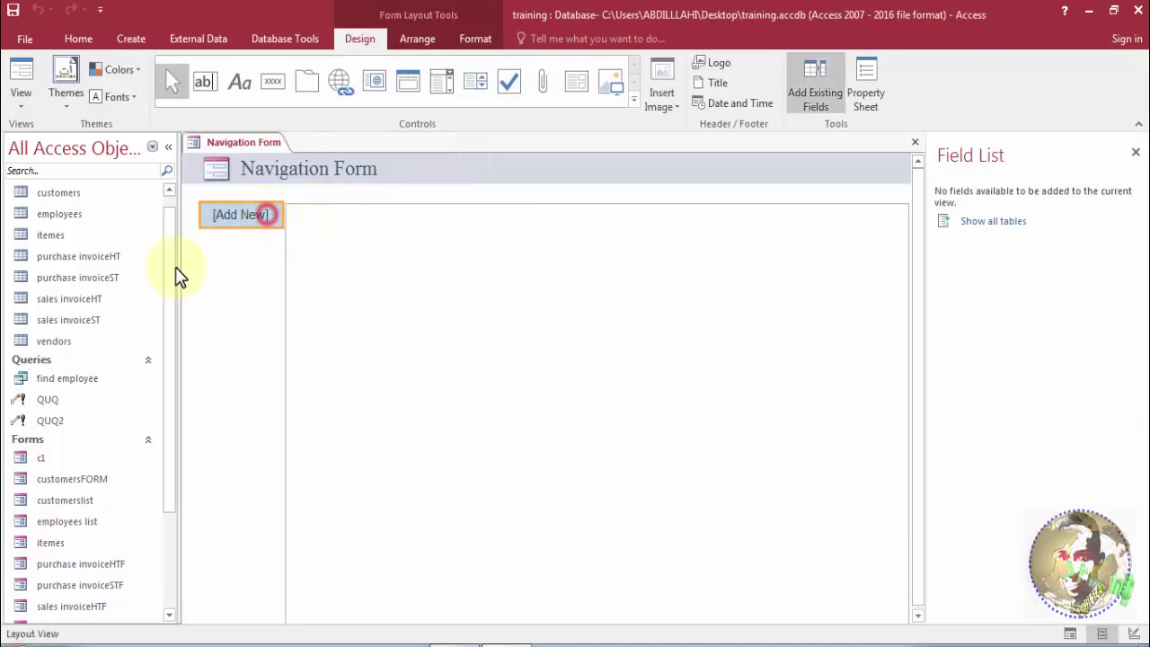
drag(81, 604, 360, 201)
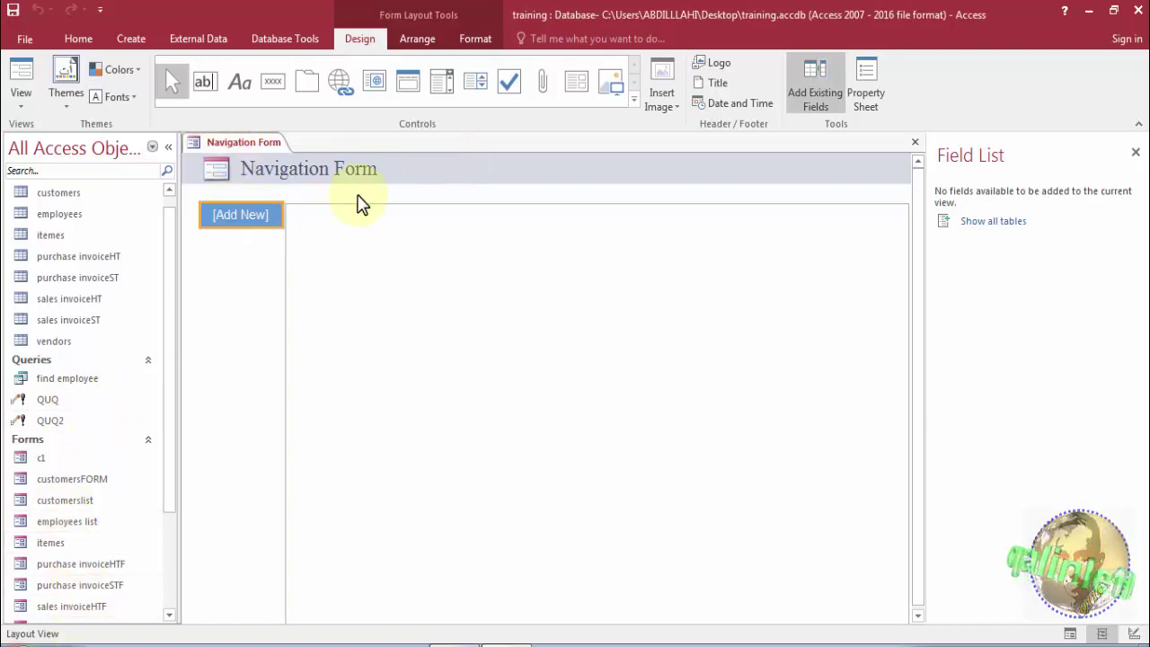
Preview the new navigation form in Form View.
right_click(267, 149)
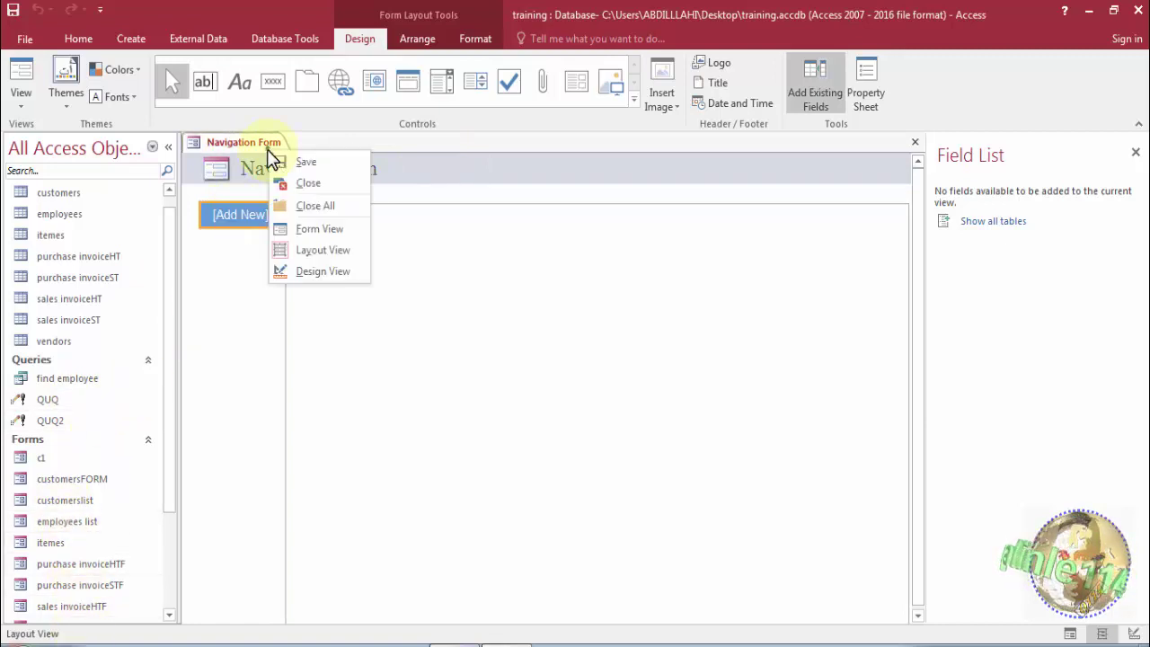
click(299, 230)
click(260, 220)
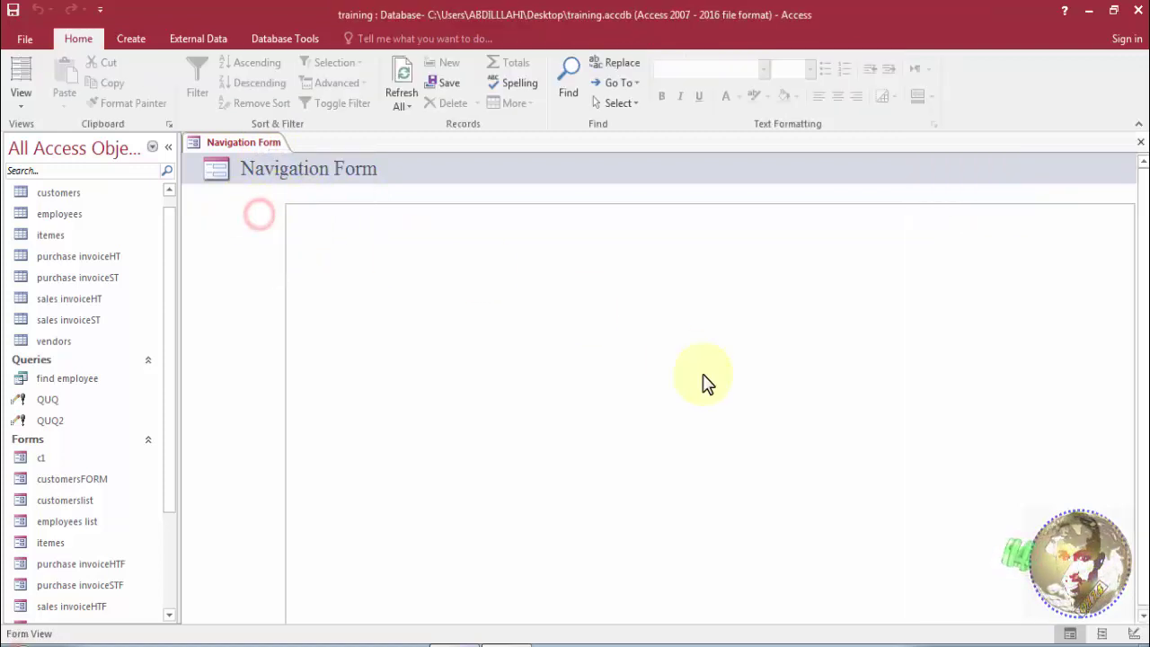
right_click(254, 146)
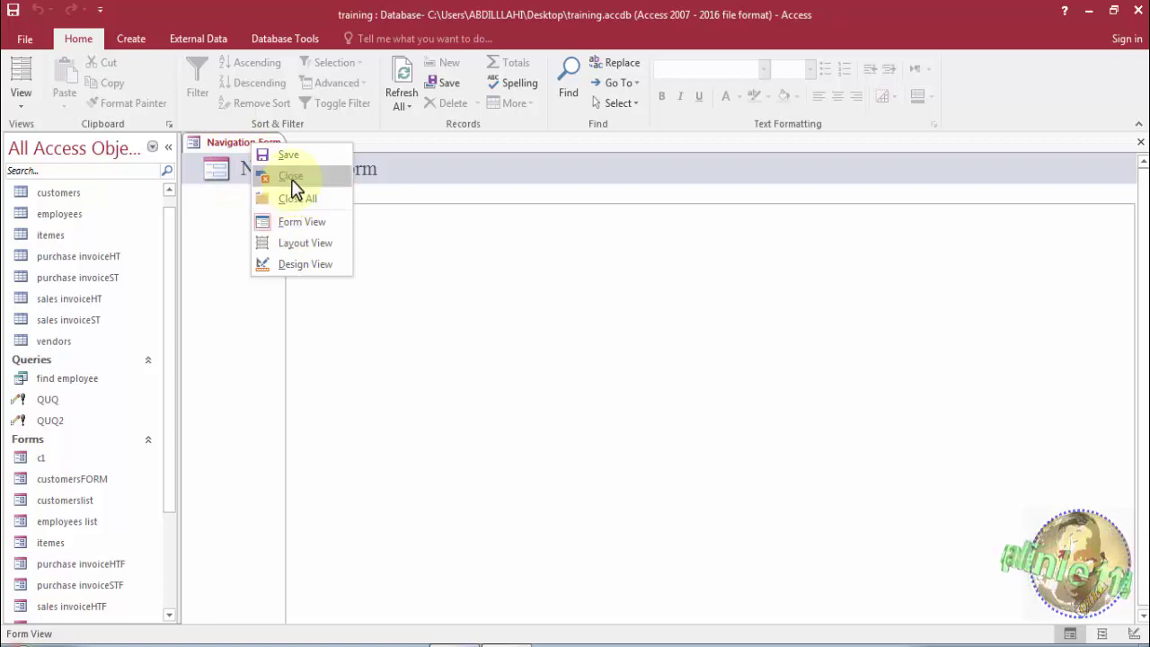
click(387, 176)
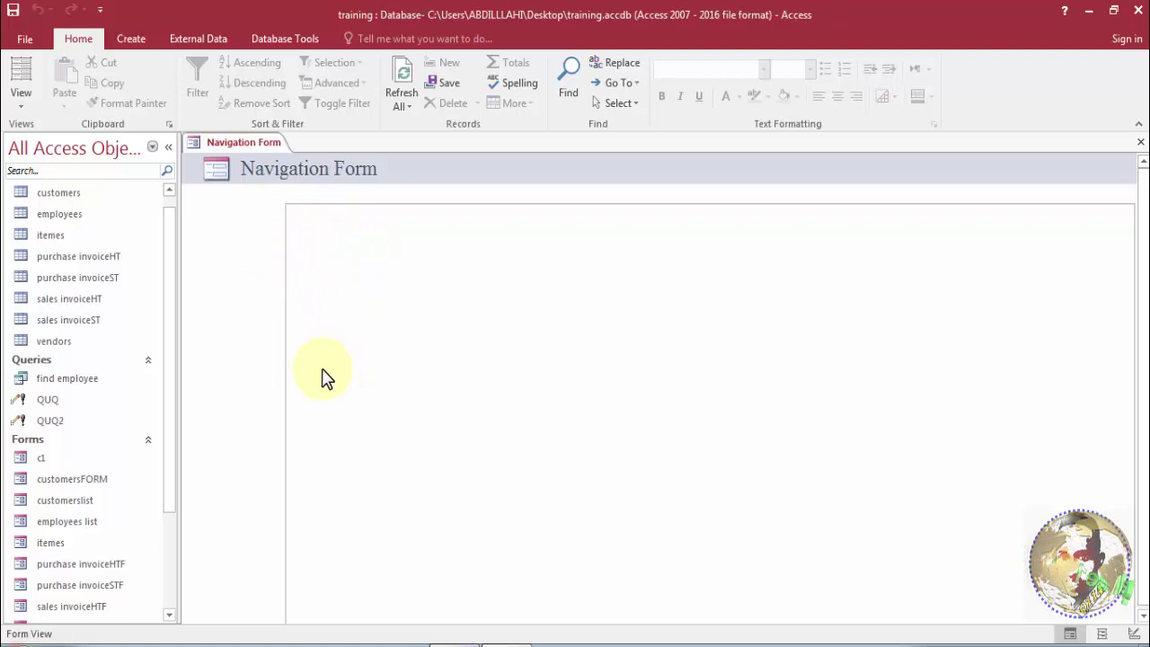
right_click(256, 147)
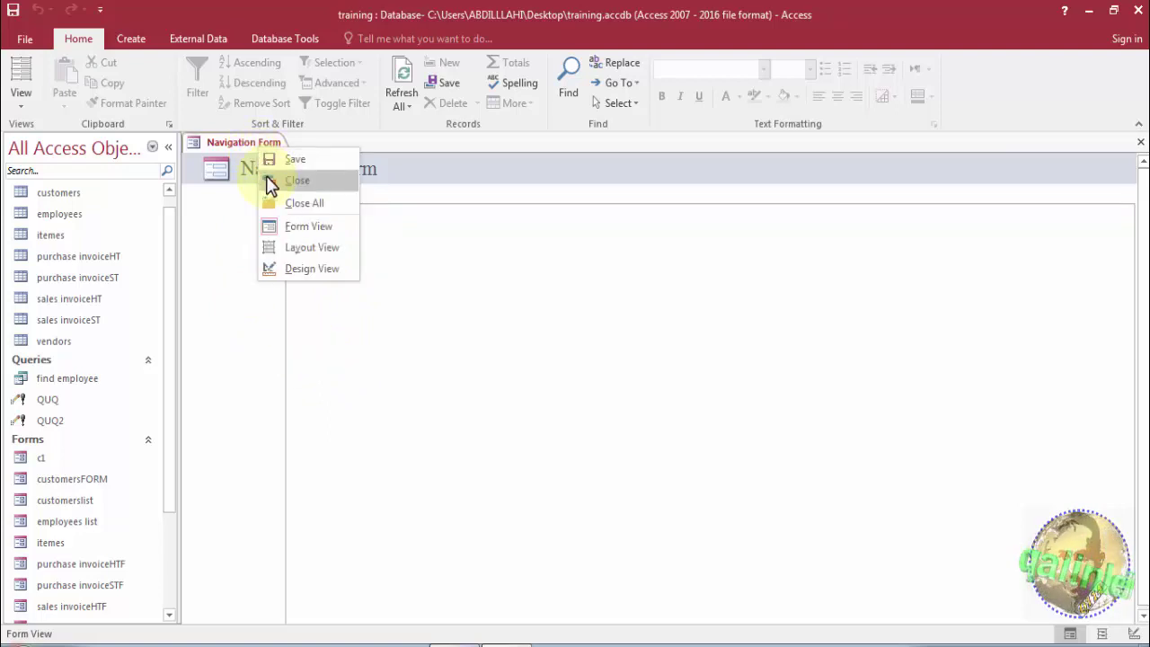
click(242, 192)
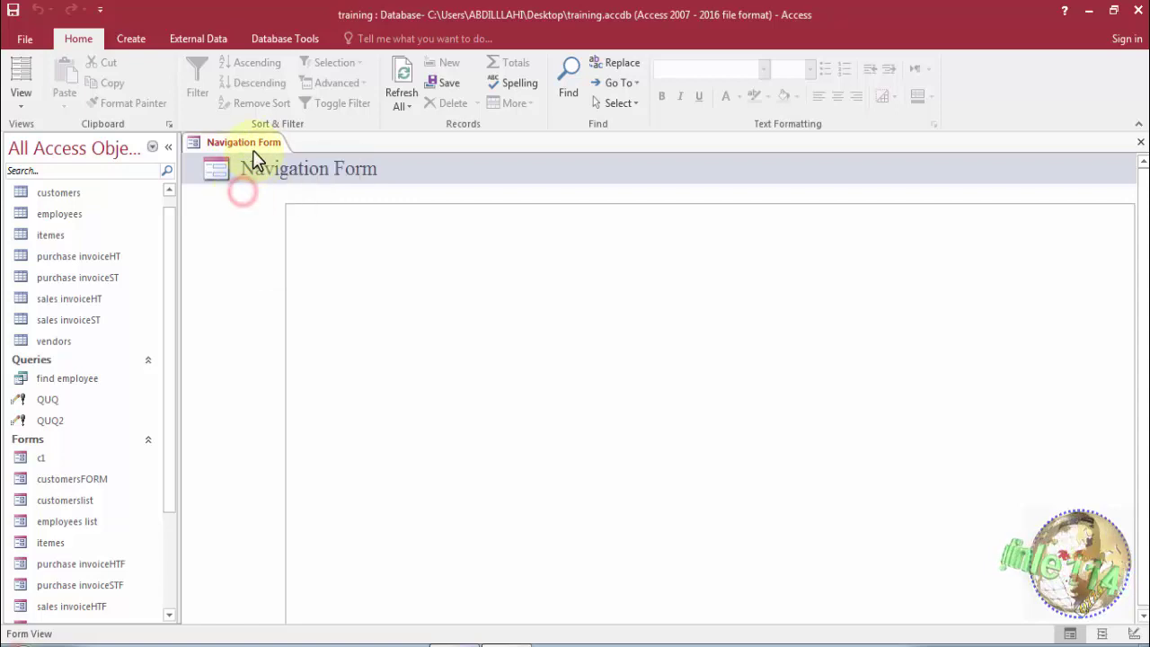
Show the navigation form in Design View, then close it without saving.
right_click(253, 151)
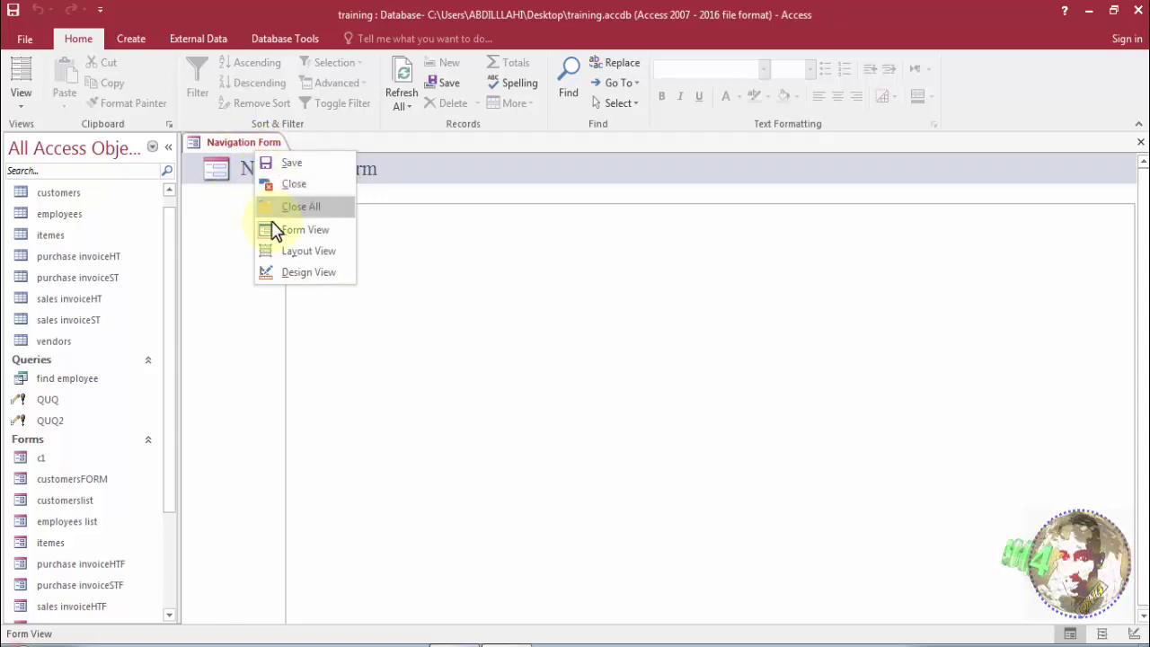
click(276, 268)
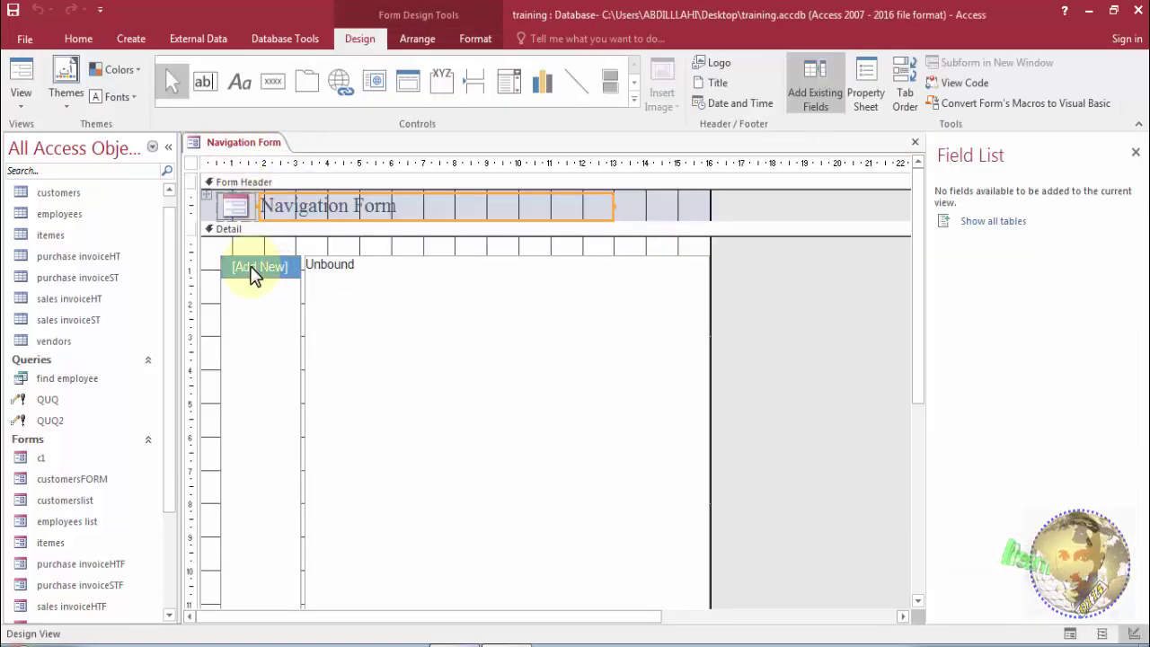
click(258, 267)
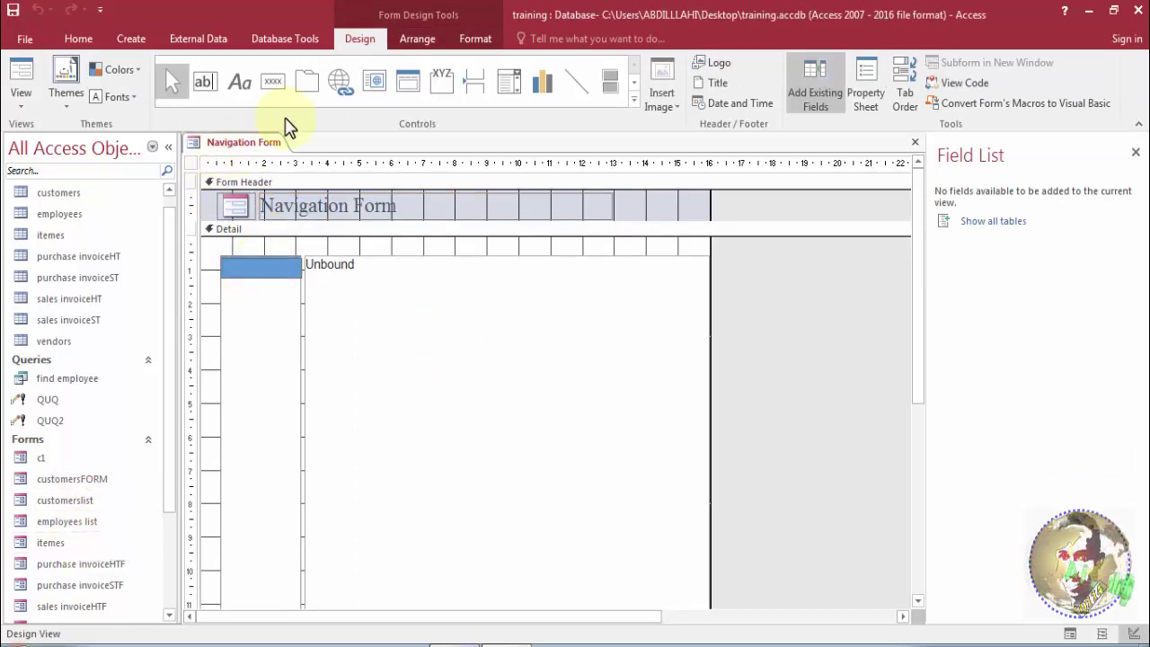
right_click(272, 146)
click(281, 184)
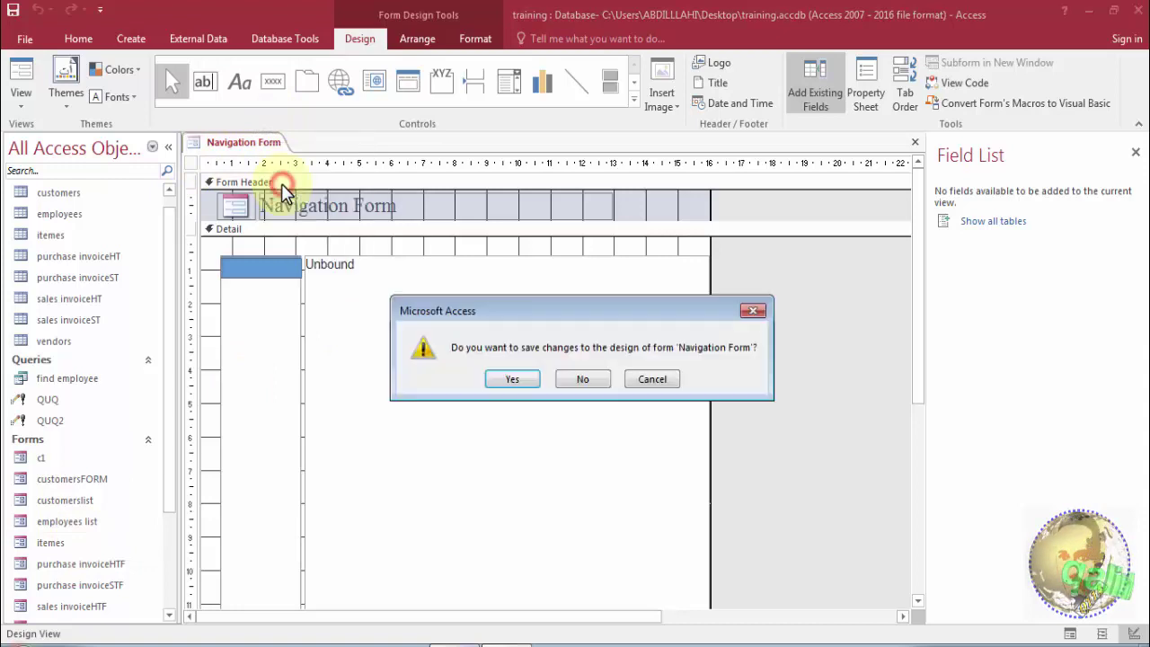
click(587, 380)
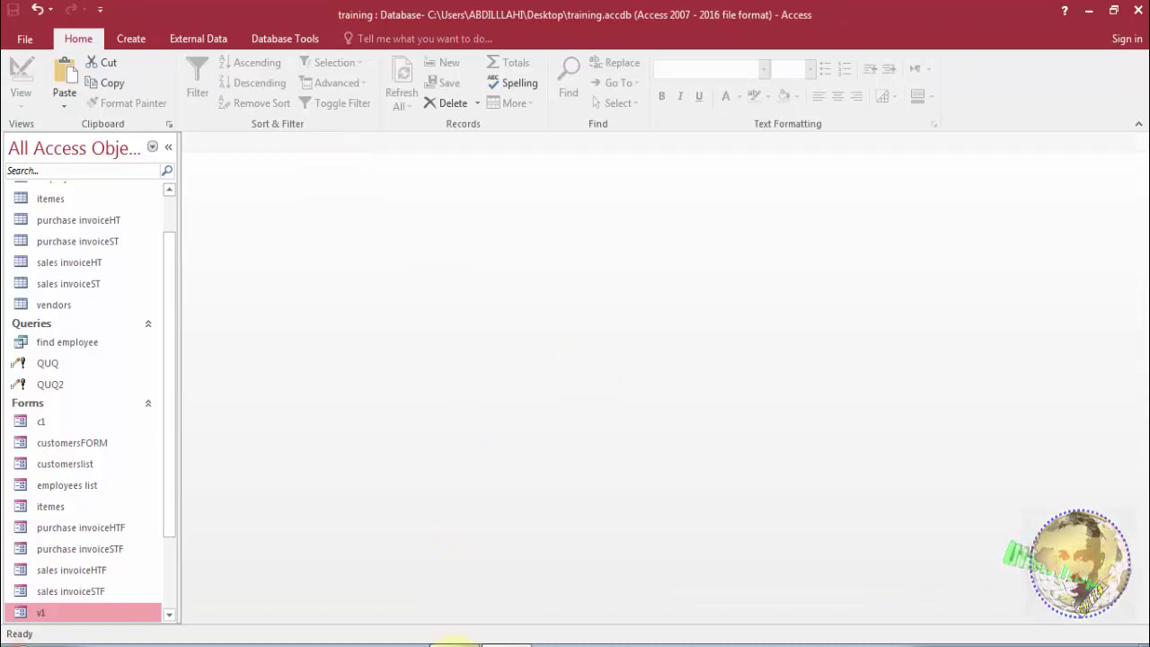
Create a blank form in Design View and enlarge its Detail section to over 22 cm wide and 12 cm high.
click(132, 40)
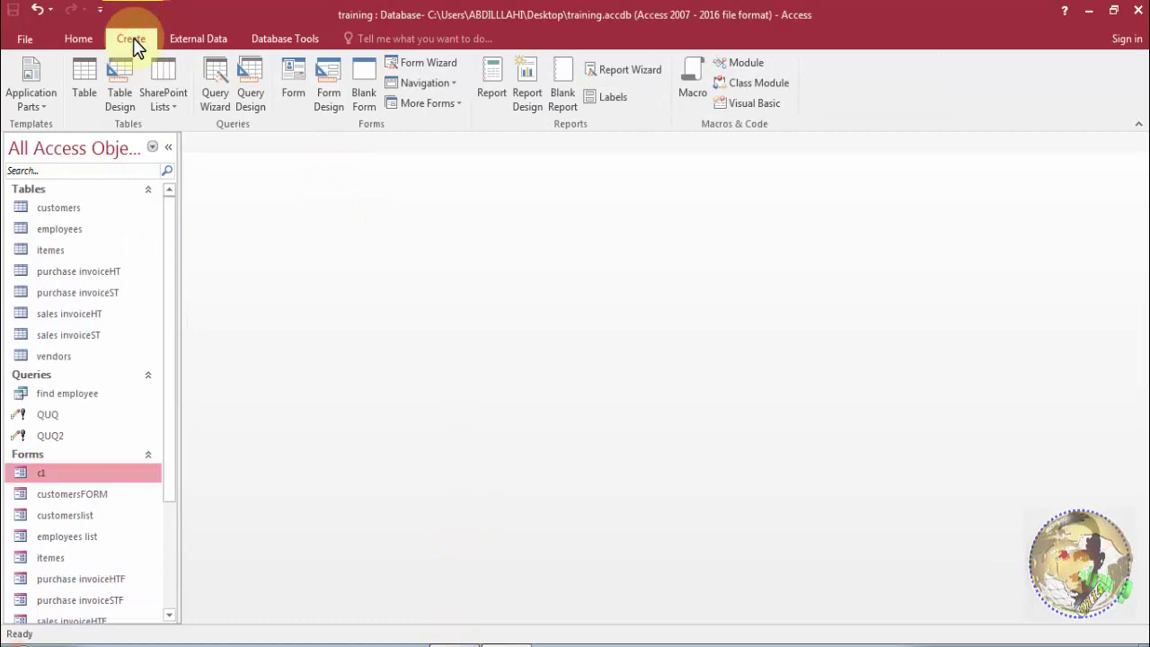
click(362, 99)
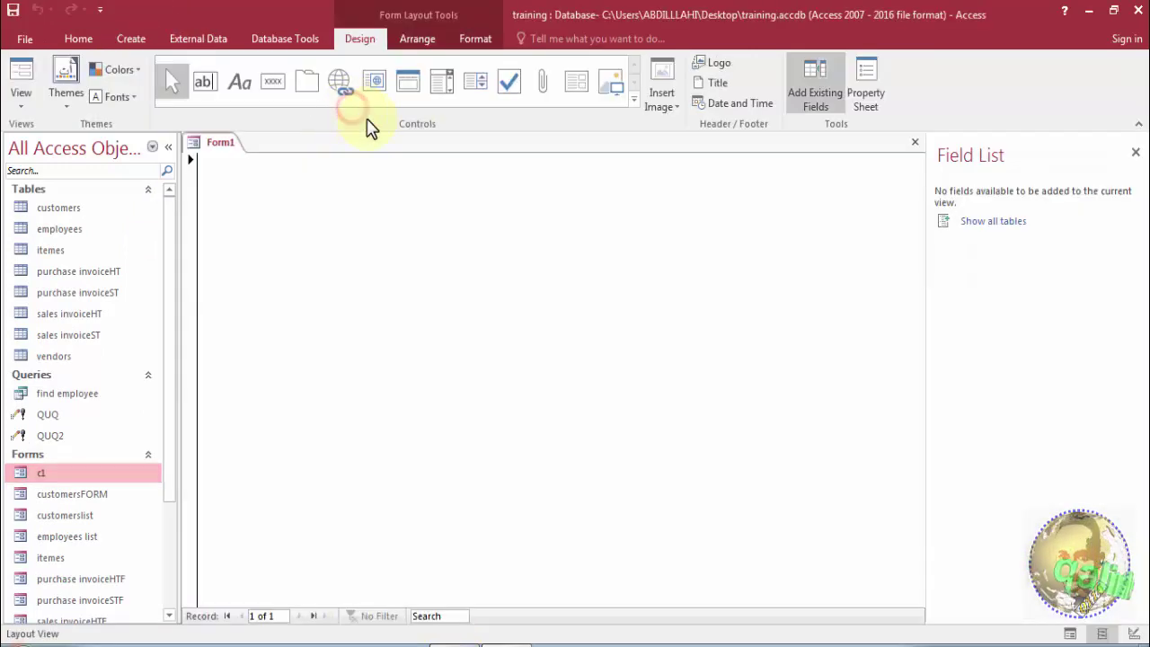
right_click(352, 217)
click(378, 272)
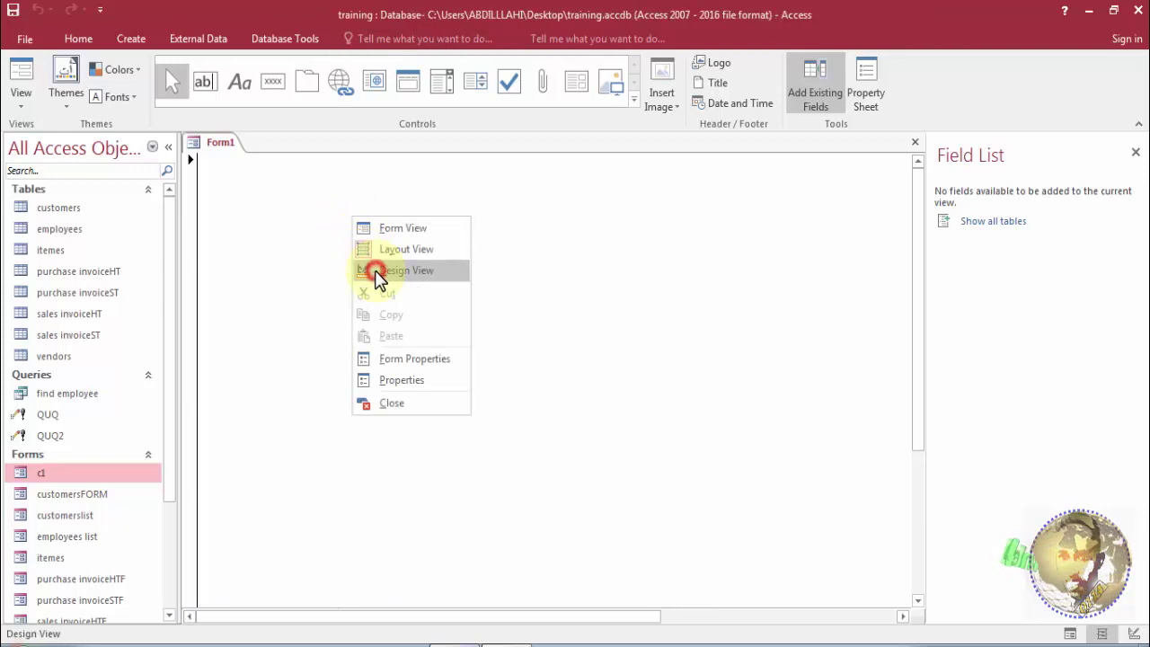
click(600, 542)
drag(600, 542, 935, 605)
drag(651, 617, 545, 635)
mouse_move(612, 623)
mouse_down()
mouse_move(698, 623)
mouse_move(504, 629)
mouse_up()
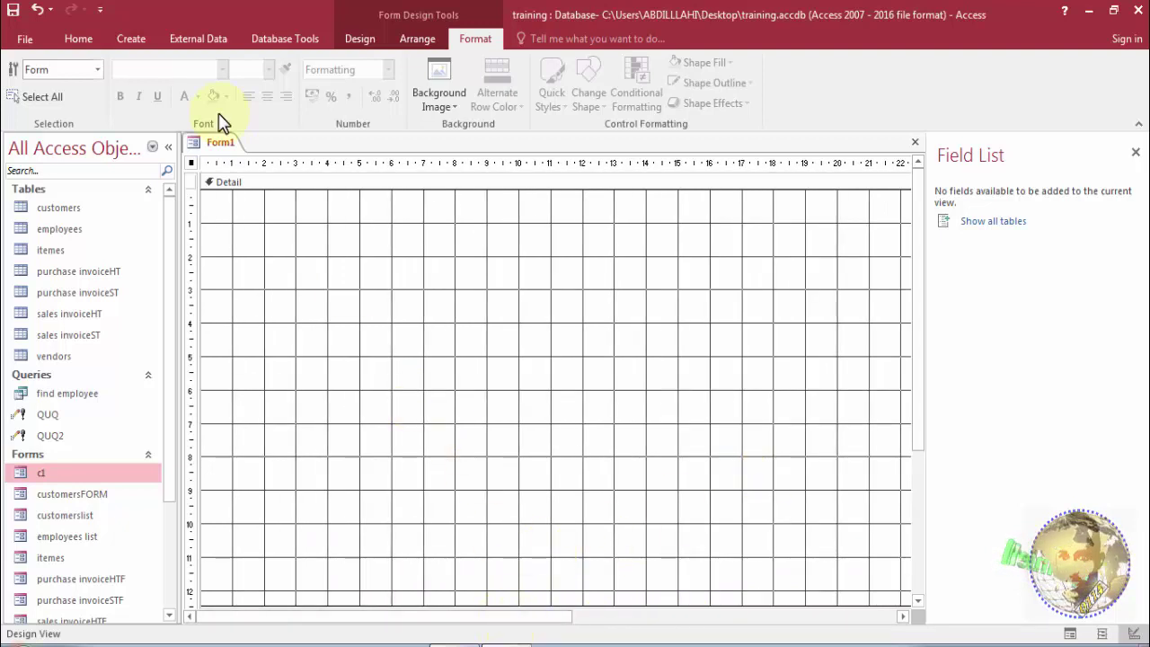
Add a command button about 3.5 cm wide near the upper-left corner of the Detail grid, without assigning a wizard action.
click(135, 38)
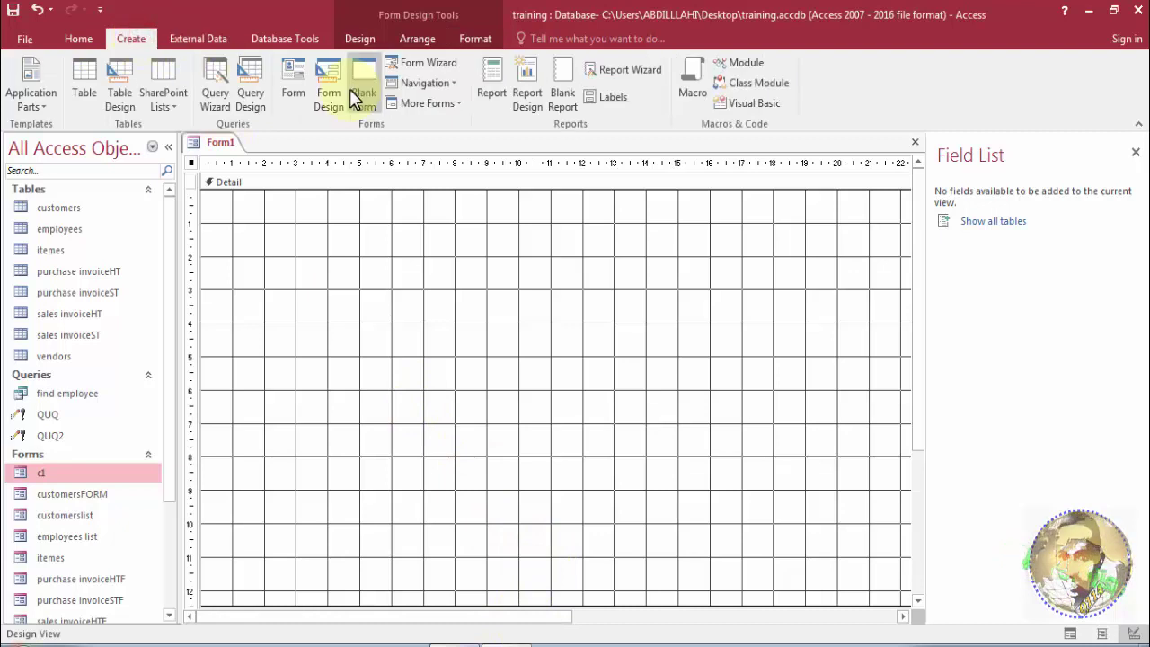
click(361, 40)
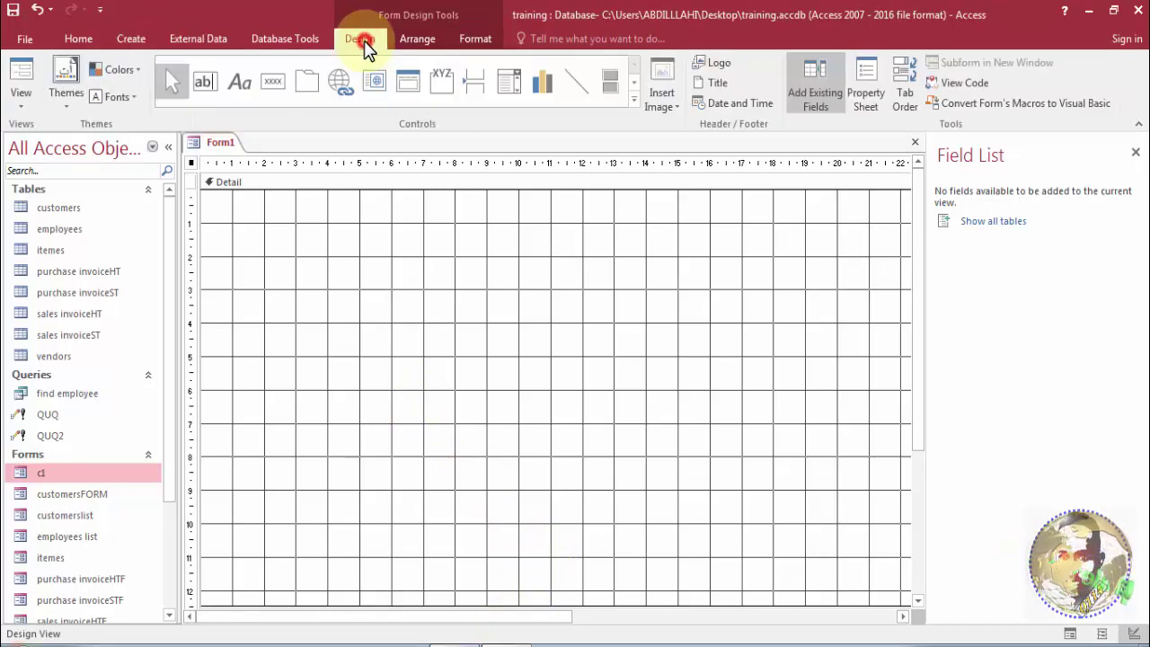
click(272, 82)
drag(218, 203, 332, 235)
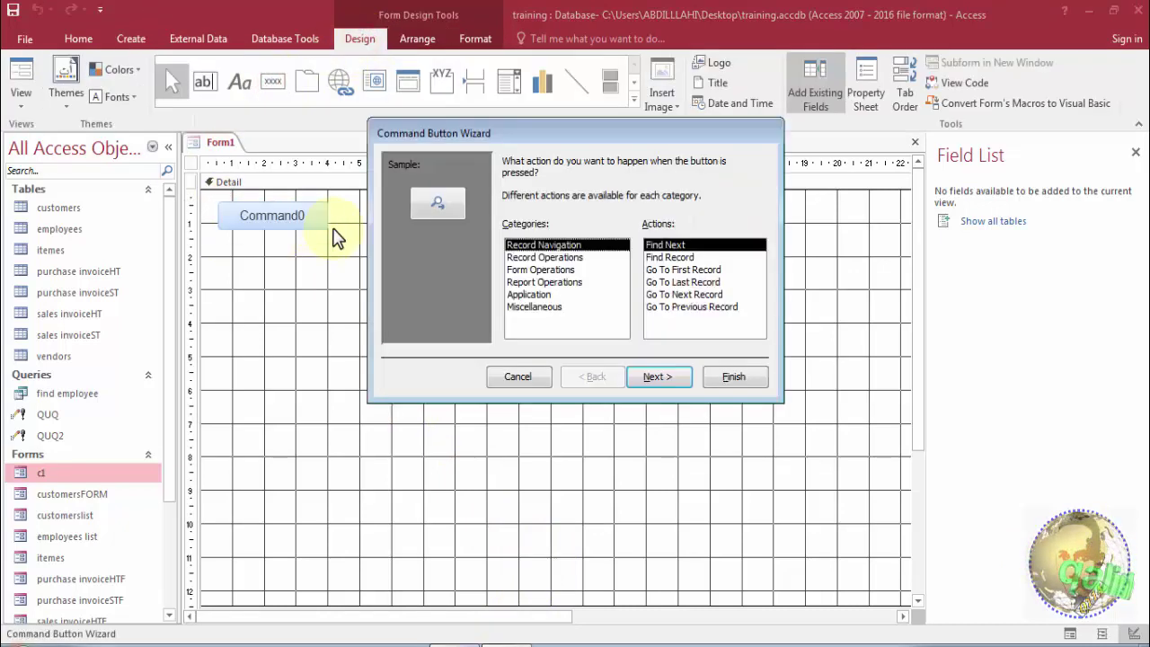
click(518, 376)
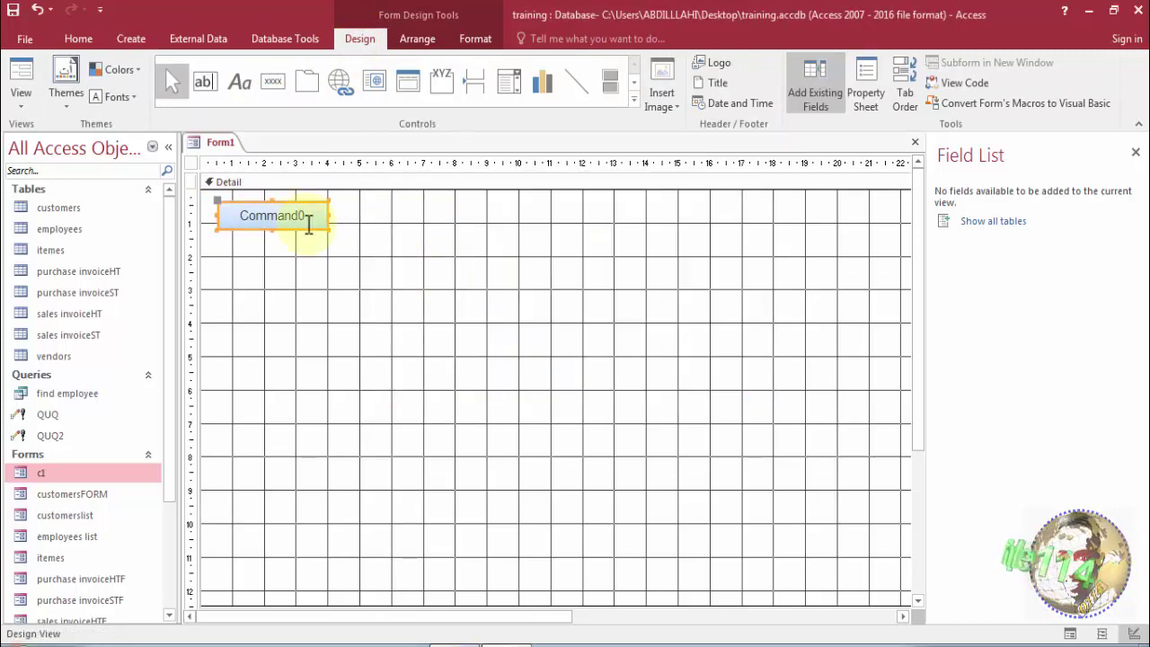
Paste four copies of the command button into the Detail section, stacked below the original.
key(ctrl+v)
key(ctrl+v)
key(ctrl+v)
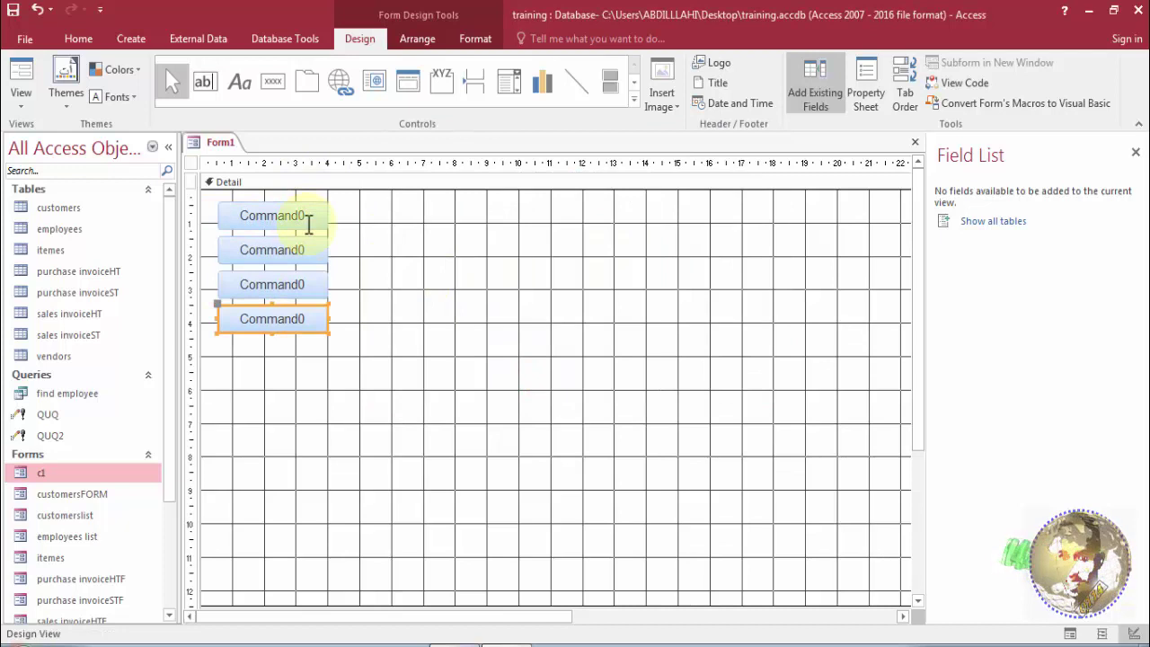
key(ctrl+v)
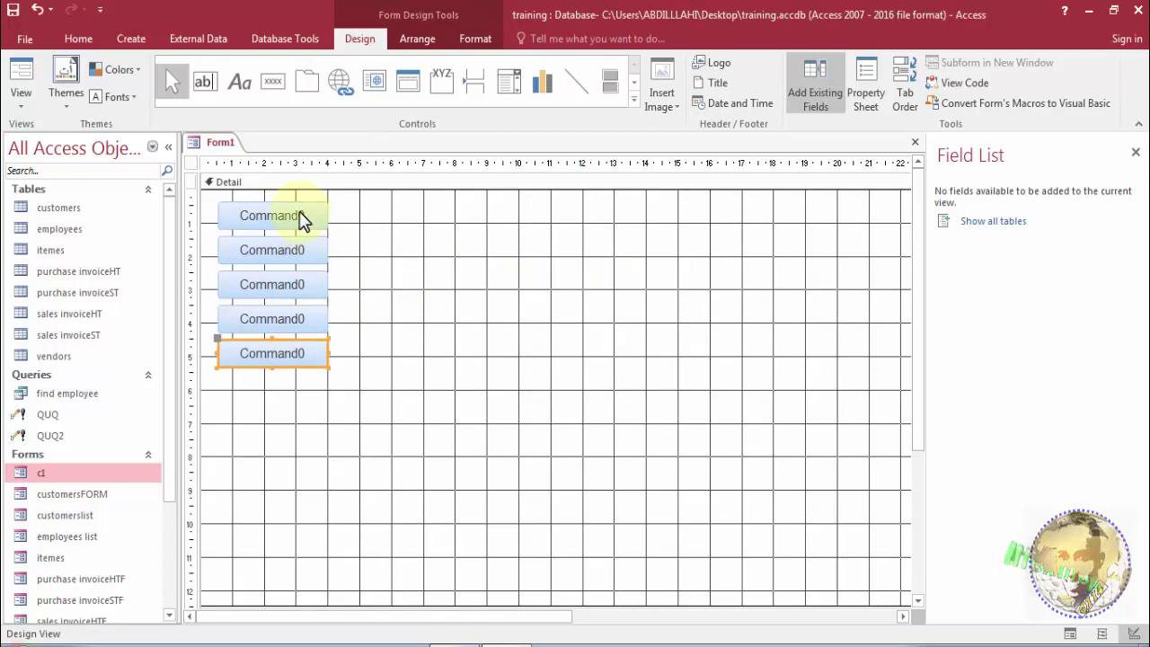
Move the four button copies into a row beside the original, with left edges at about 6, 10.5, 15 and 19 cm.
drag(318, 341, 490, 211)
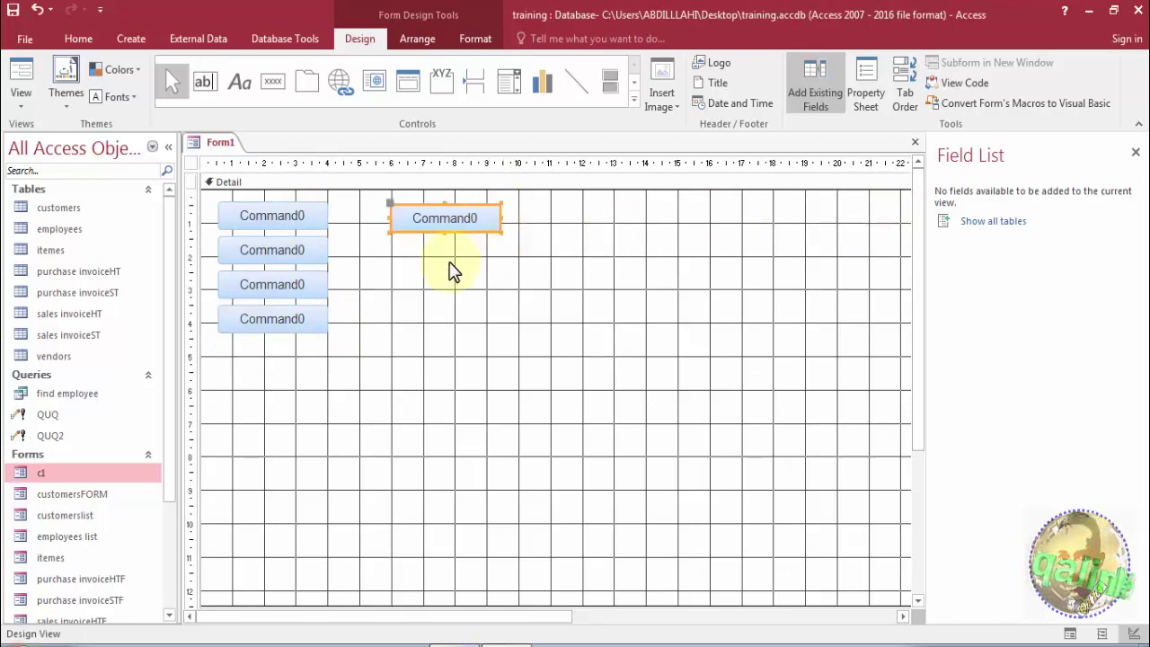
click(270, 323)
drag(274, 310, 593, 215)
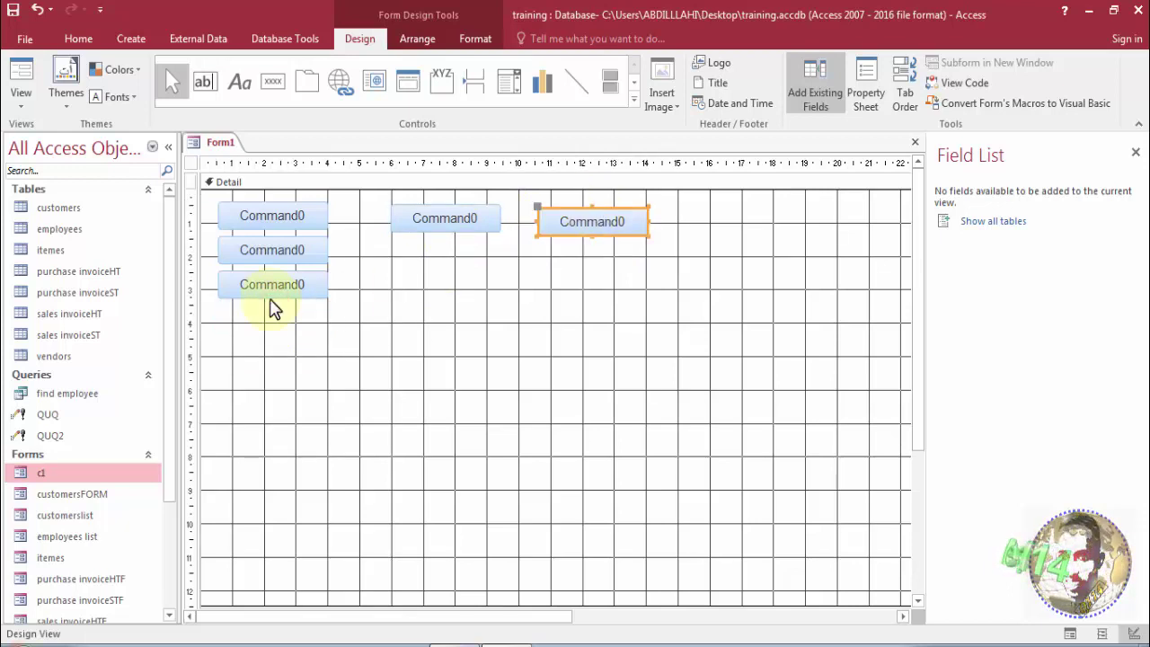
click(266, 286)
drag(267, 274, 727, 213)
click(316, 250)
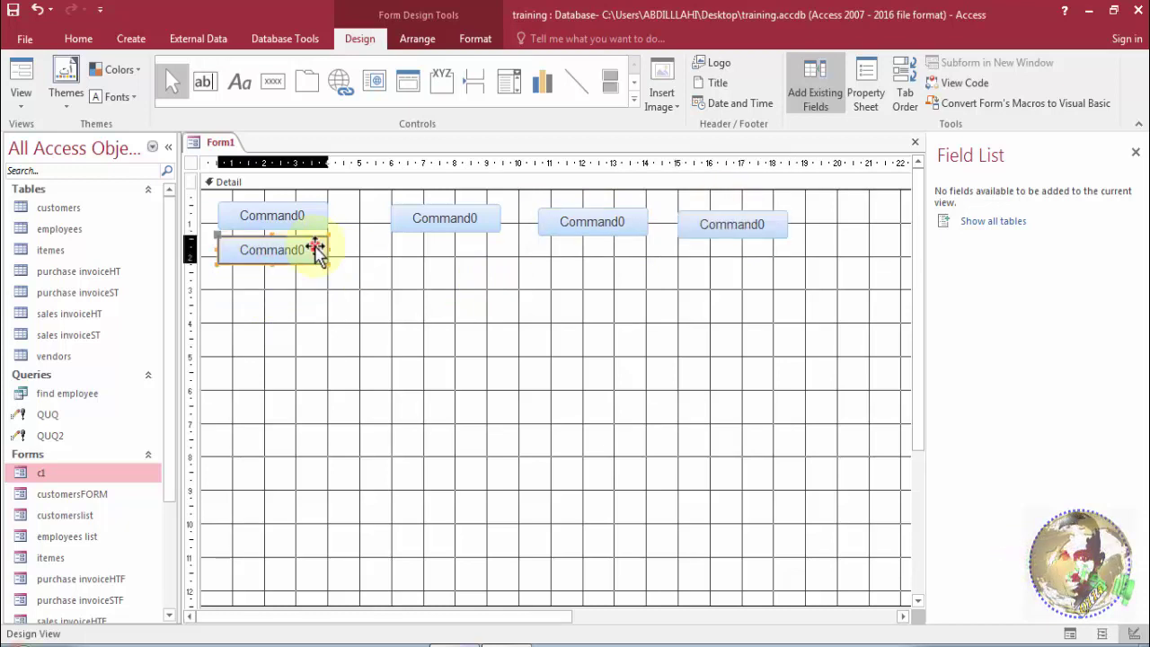
drag(311, 239, 903, 209)
drag(908, 209, 906, 214)
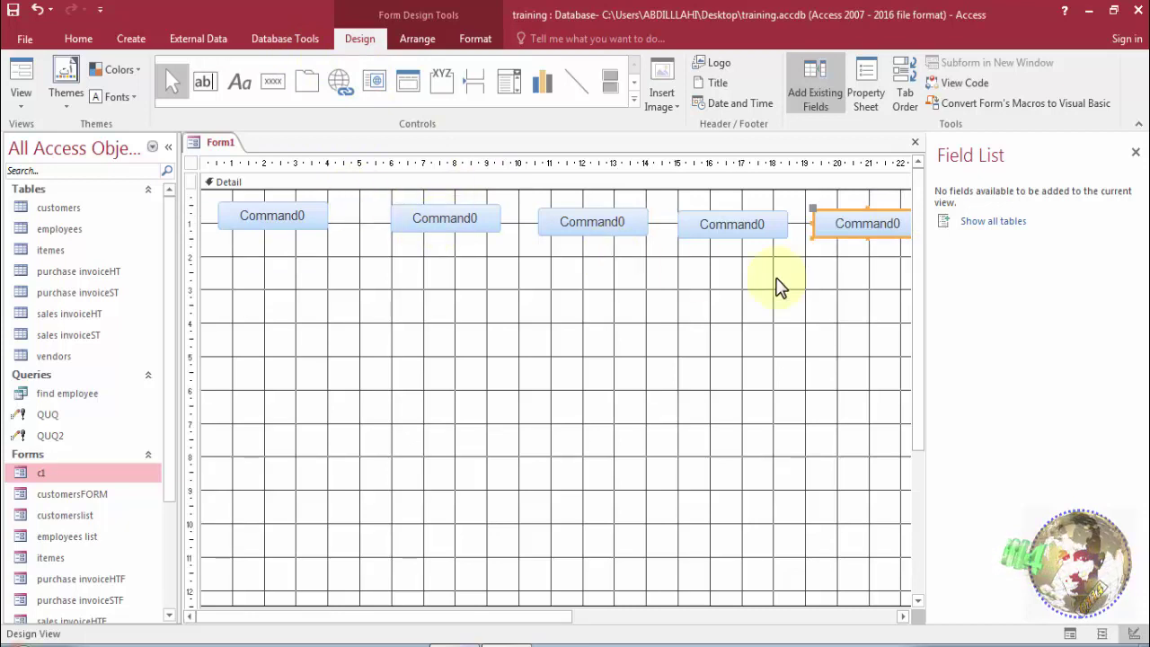
Select all five command buttons in the row and align them to the bottom.
drag(238, 200, 841, 229)
right_click(841, 229)
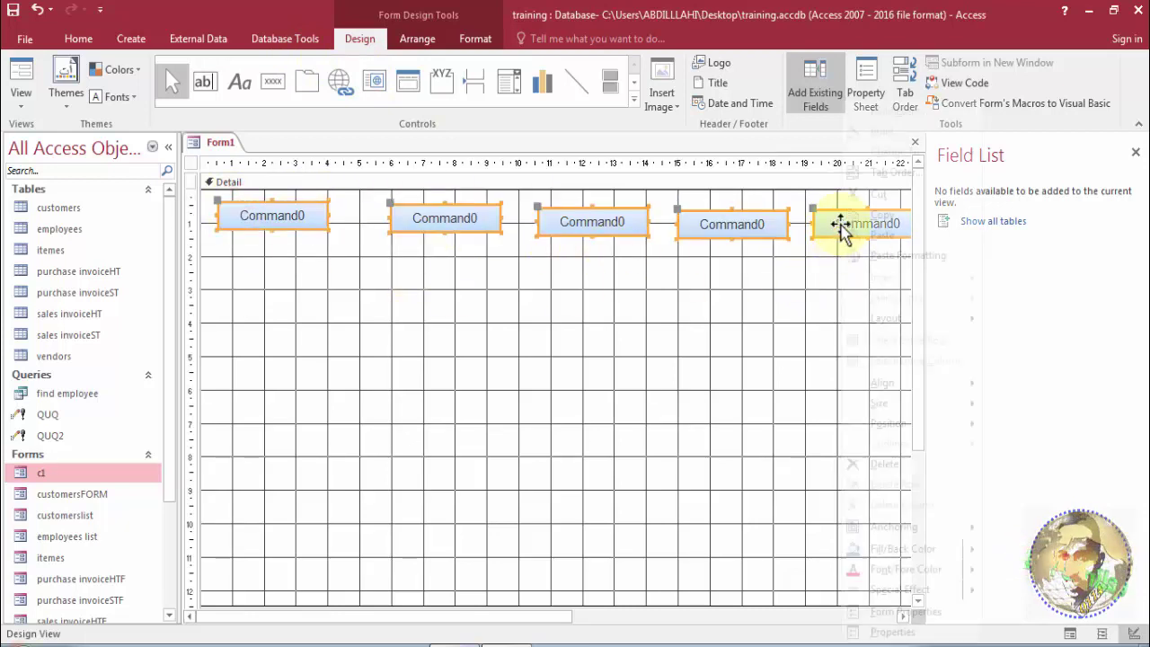
mouse_move(903, 399)
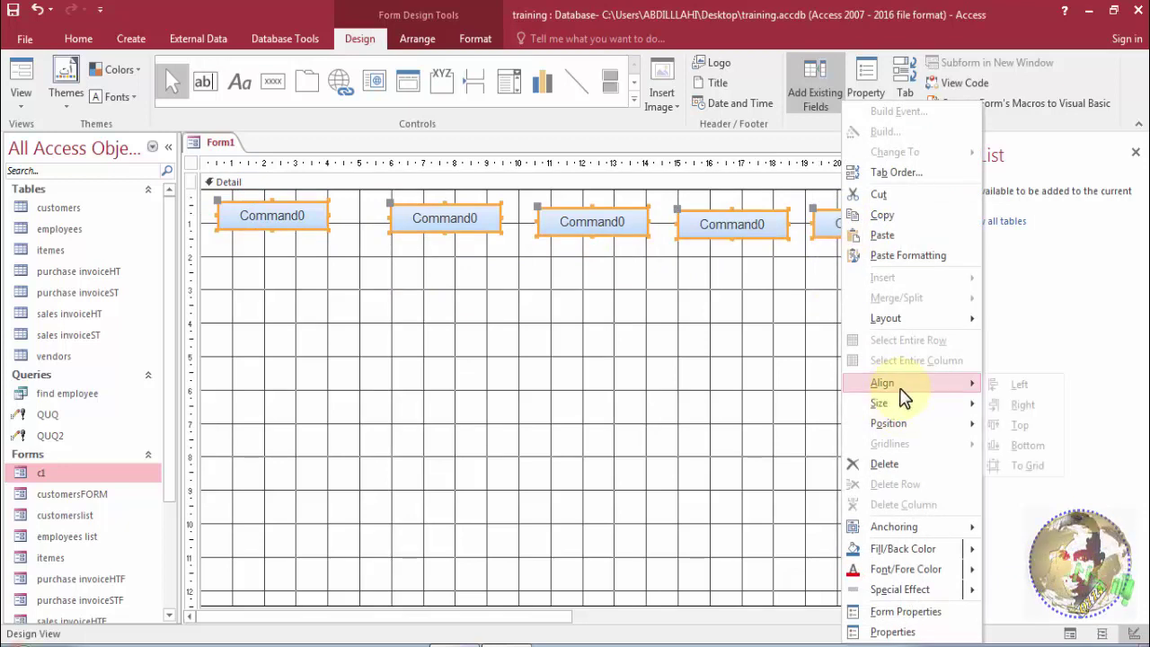
click(1028, 445)
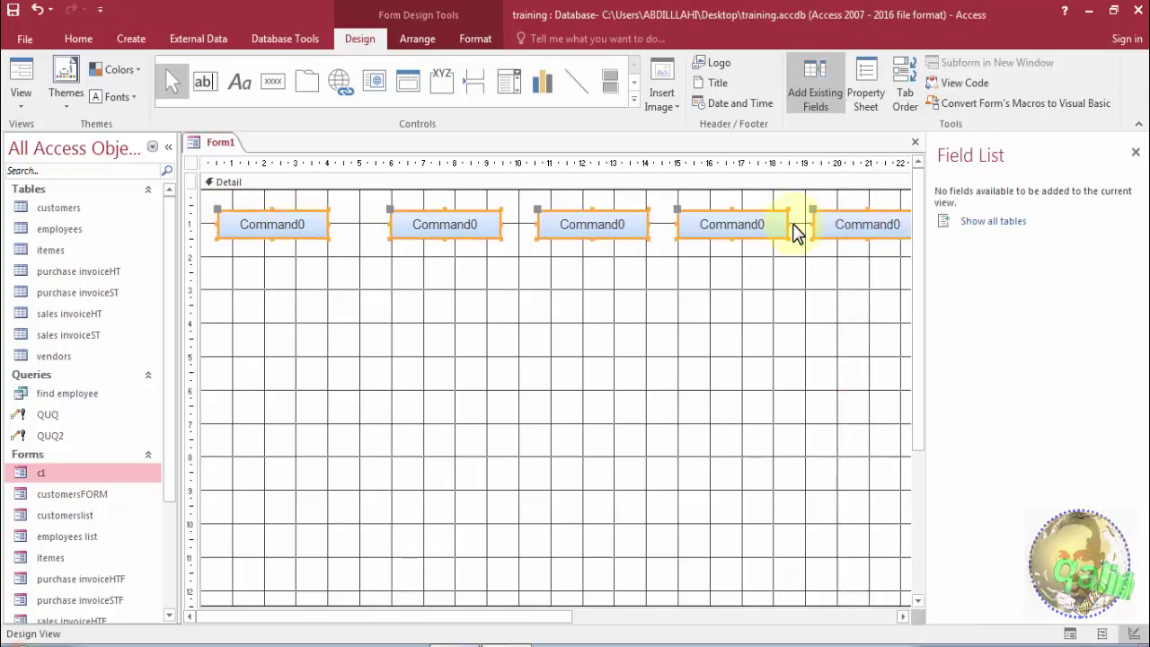
Distribute the five selected command buttons with equal horizontal spacing.
drag(513, 626, 714, 570)
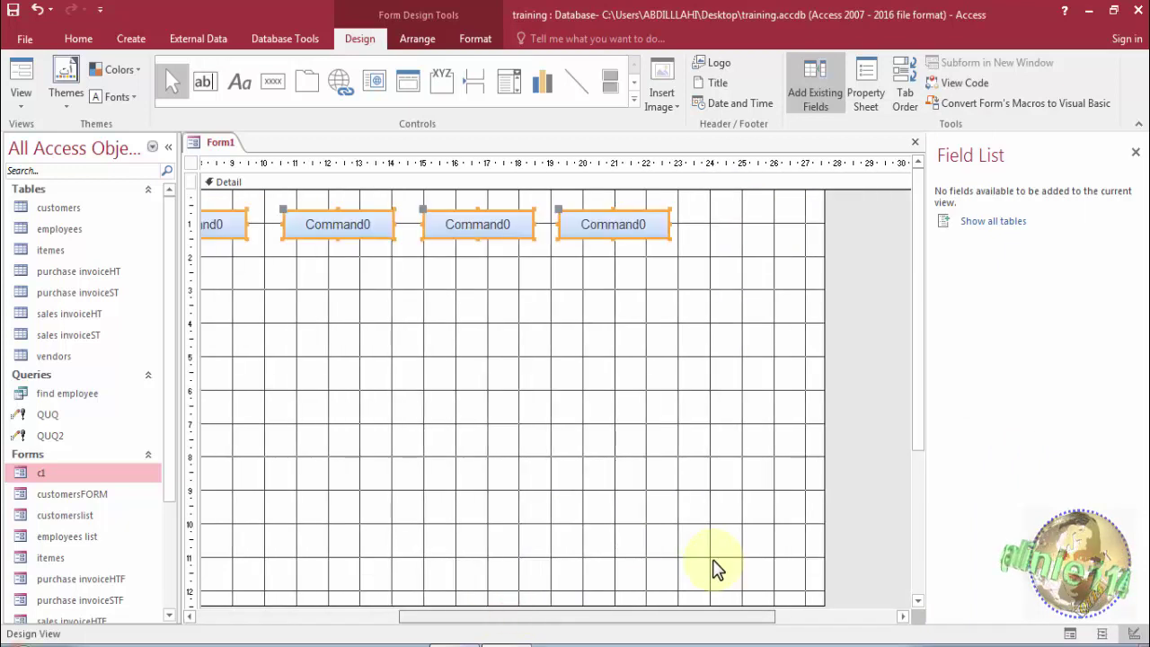
right_click(656, 223)
click(419, 36)
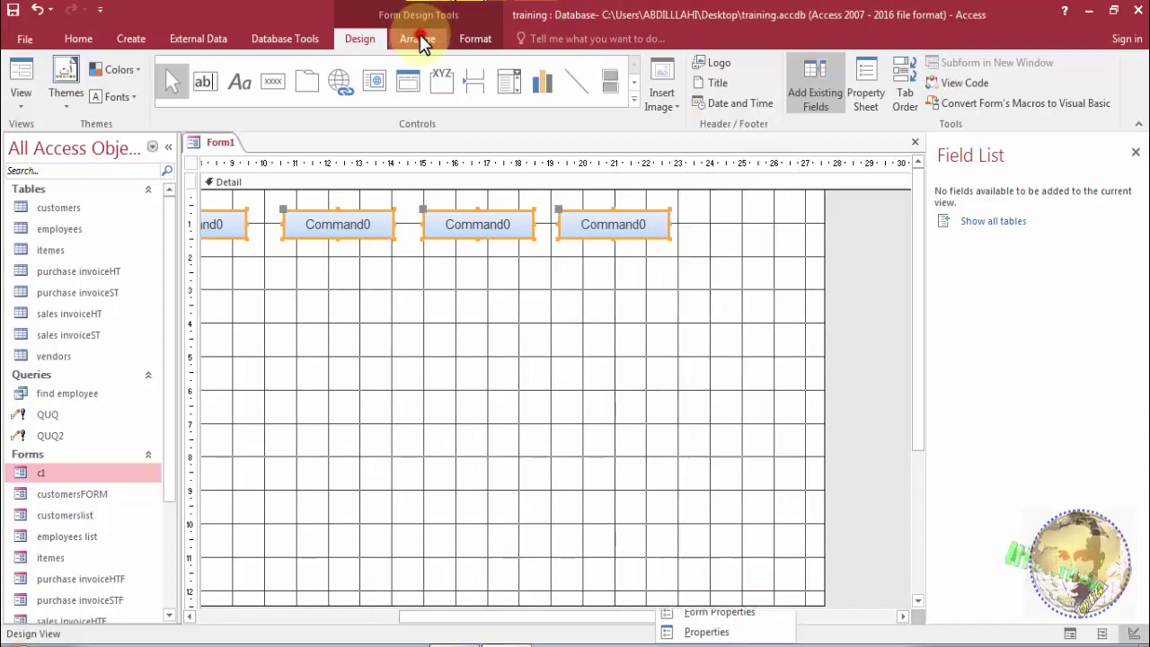
click(798, 106)
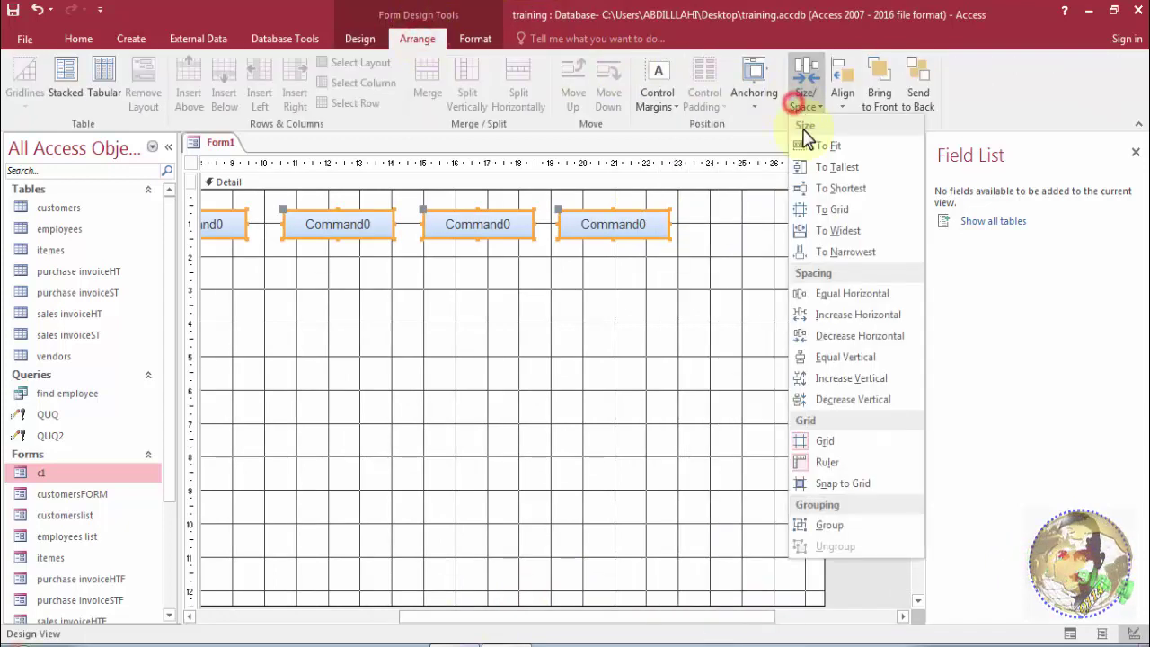
click(821, 295)
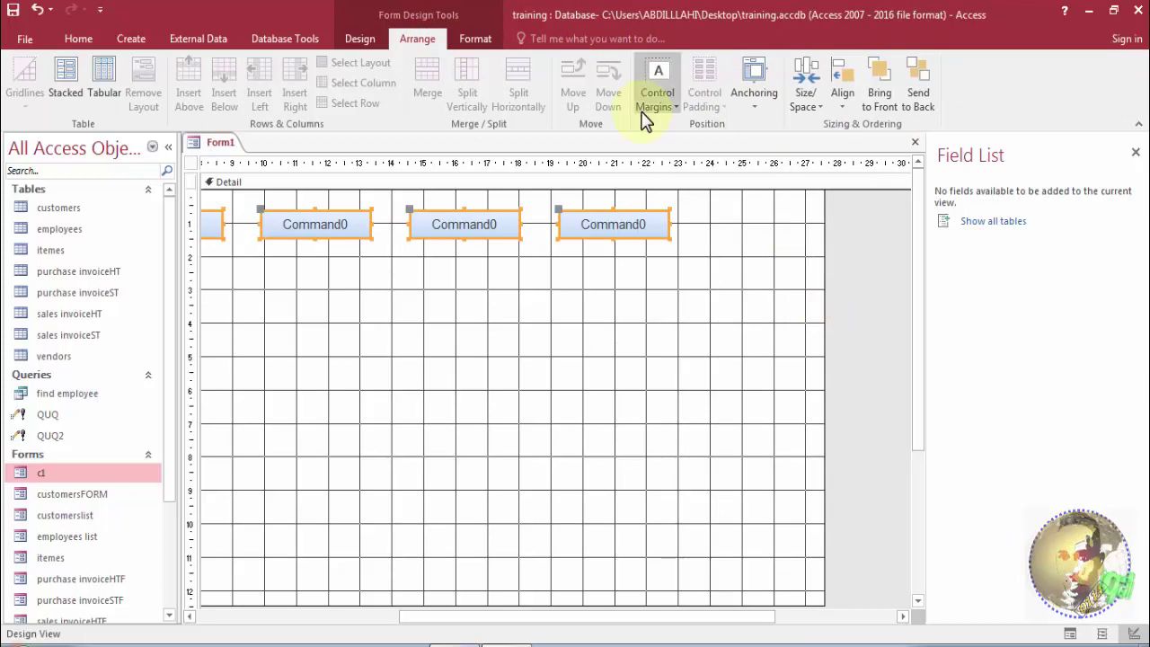
Increase the horizontal spacing between the five selected buttons three times, then deselect them.
click(806, 101)
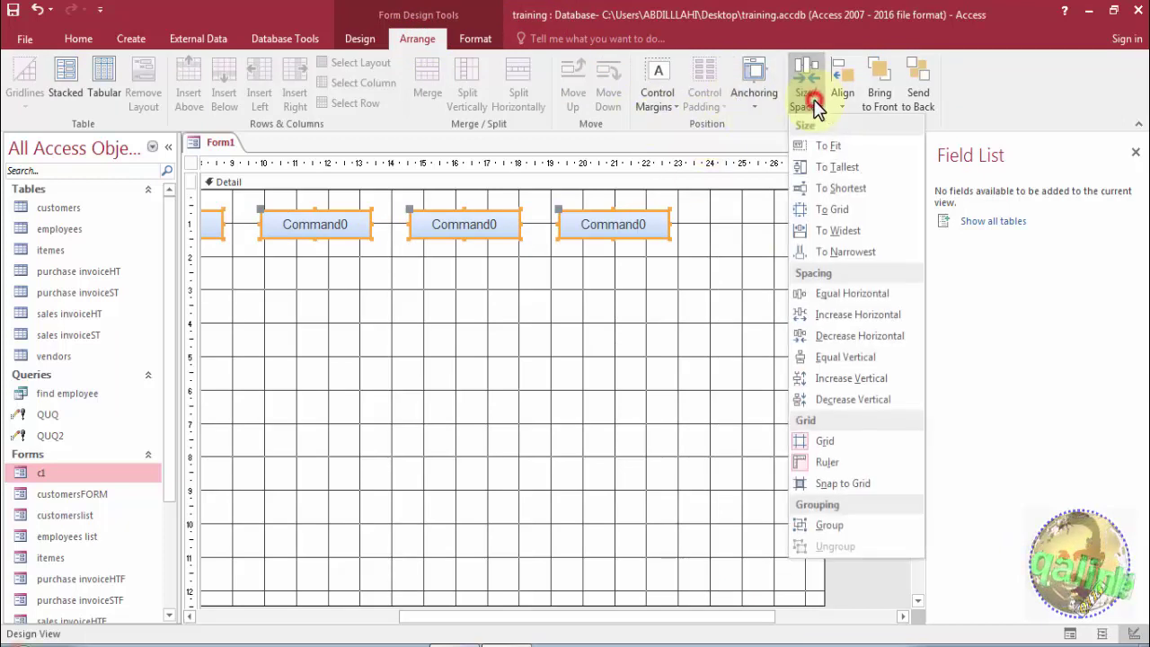
click(827, 321)
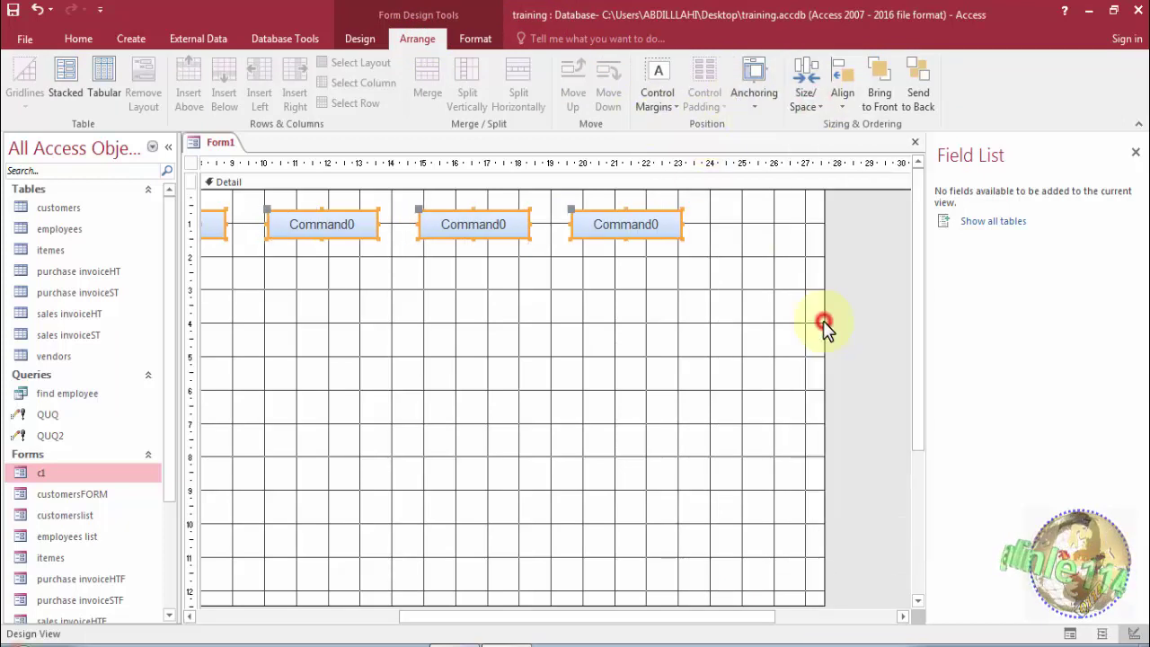
click(805, 100)
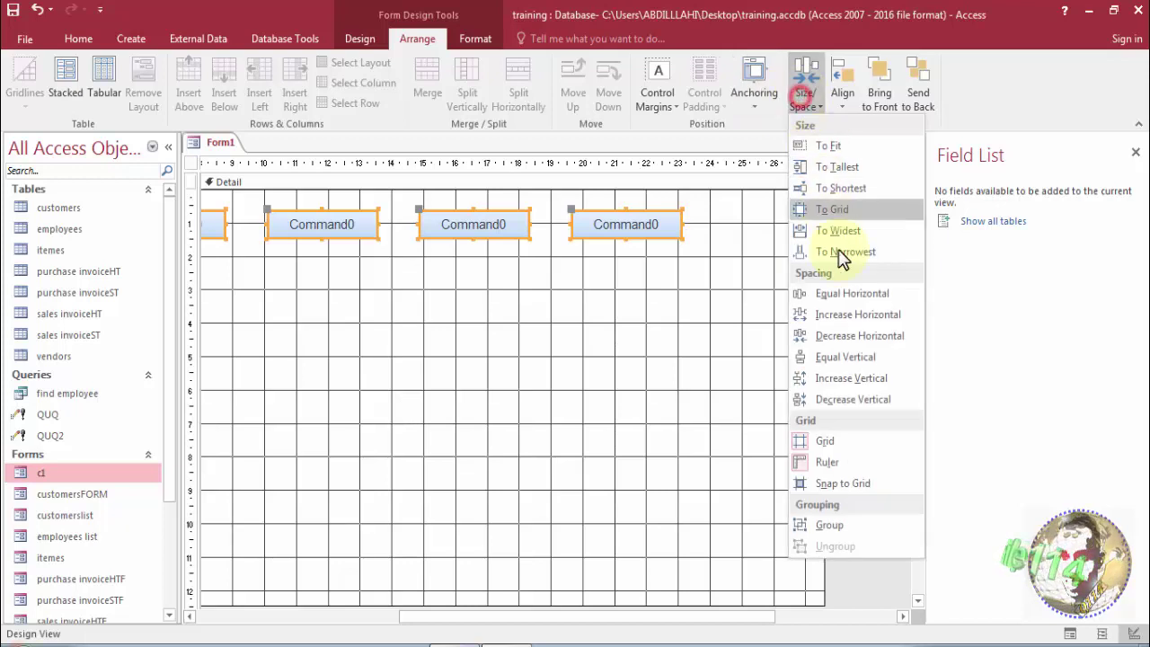
click(841, 316)
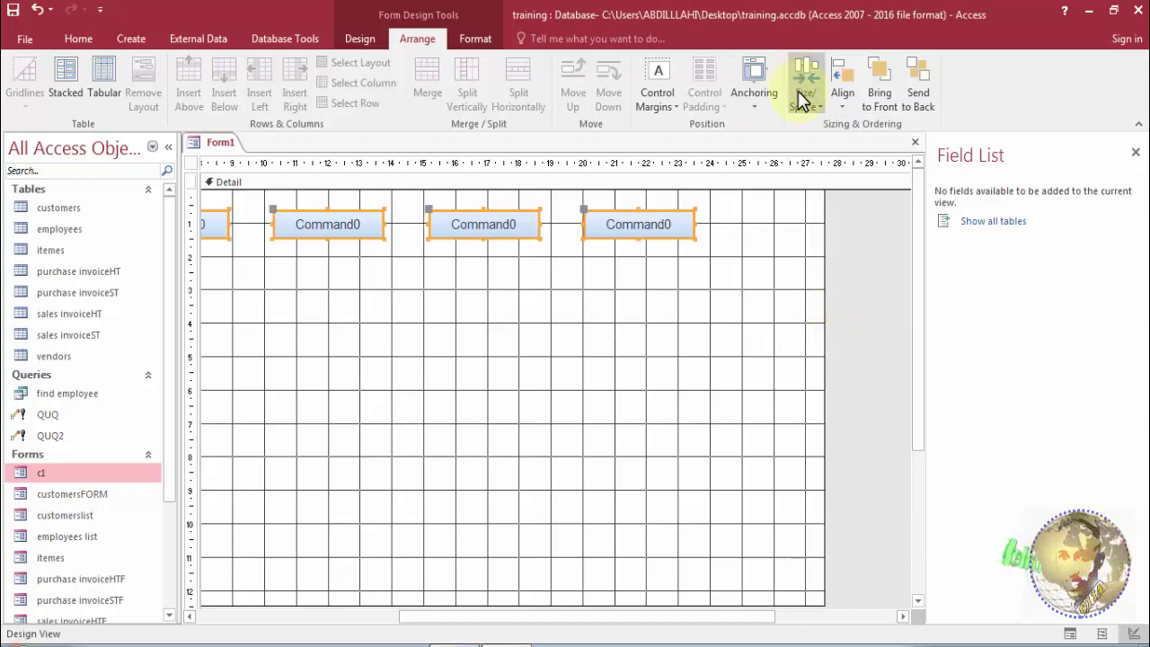
click(802, 99)
click(839, 311)
click(688, 297)
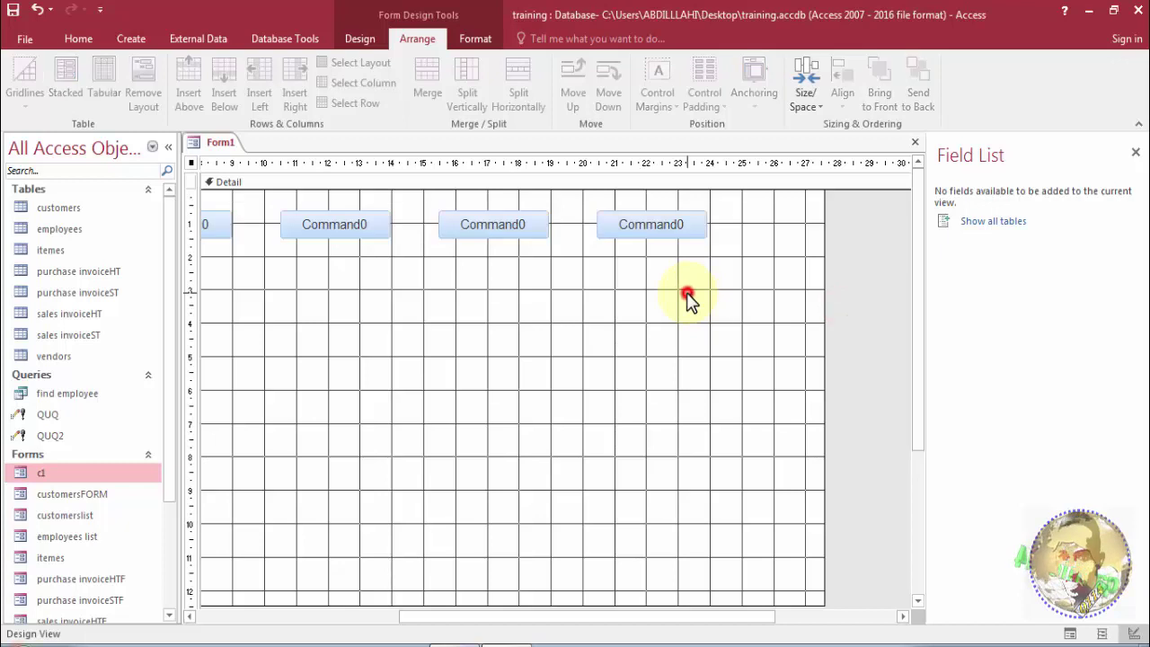
Caption the last button in the row "customers" and the button just before it "vendors".
drag(686, 617, 587, 570)
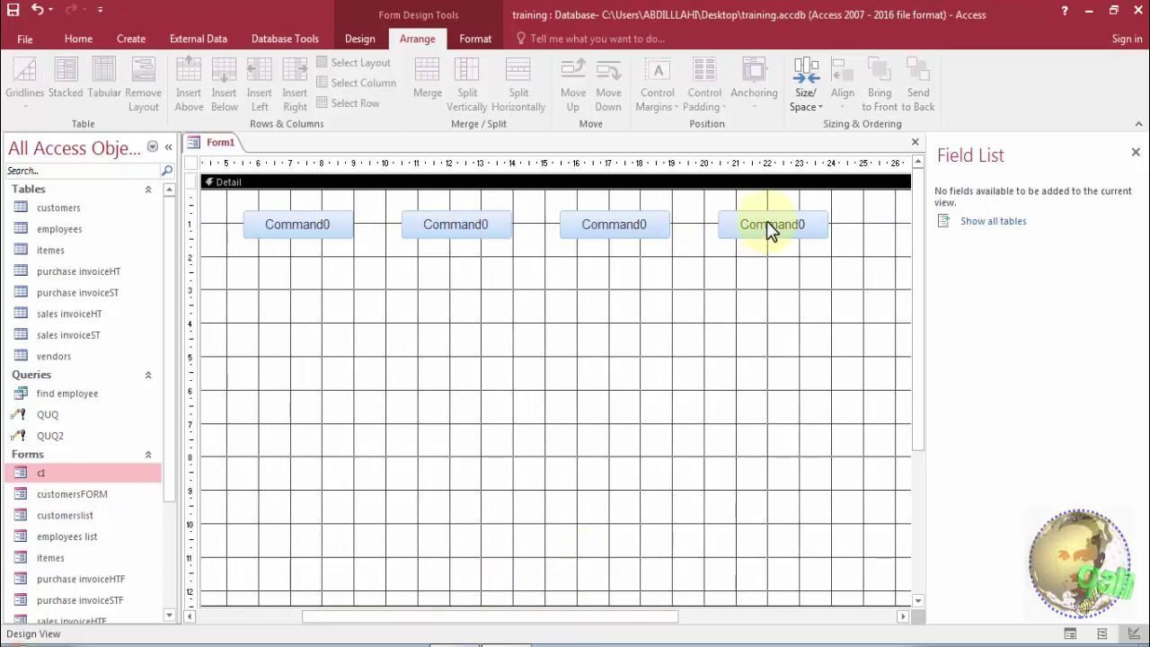
click(769, 230)
double_click(773, 226)
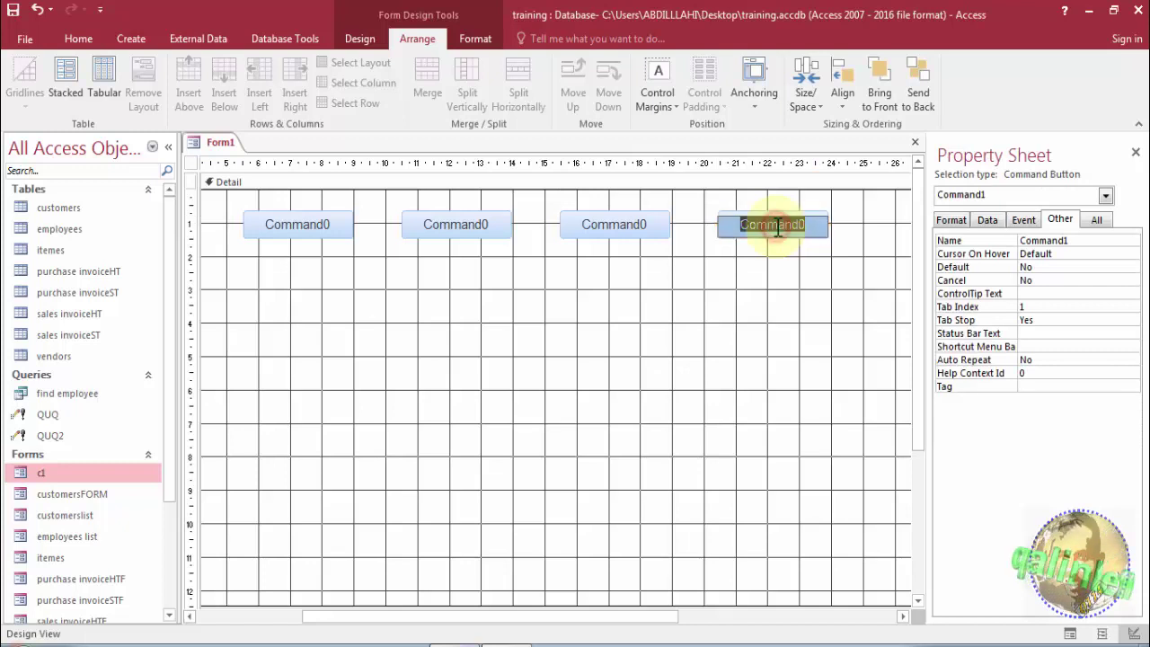
text(Cu)
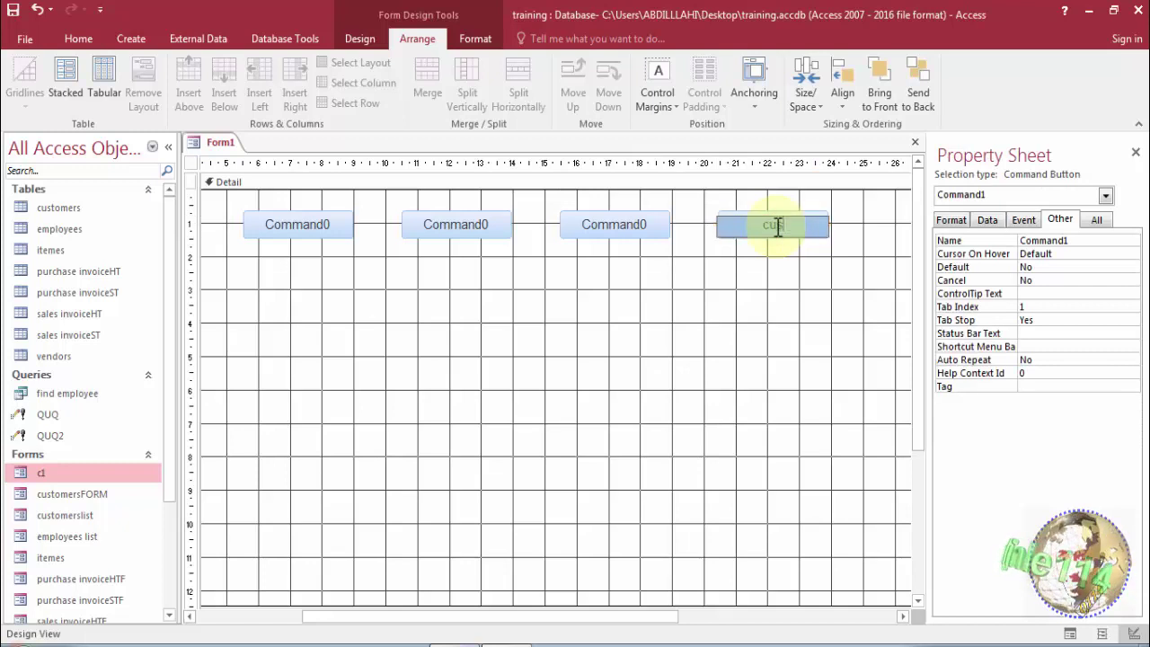
text(stomers)
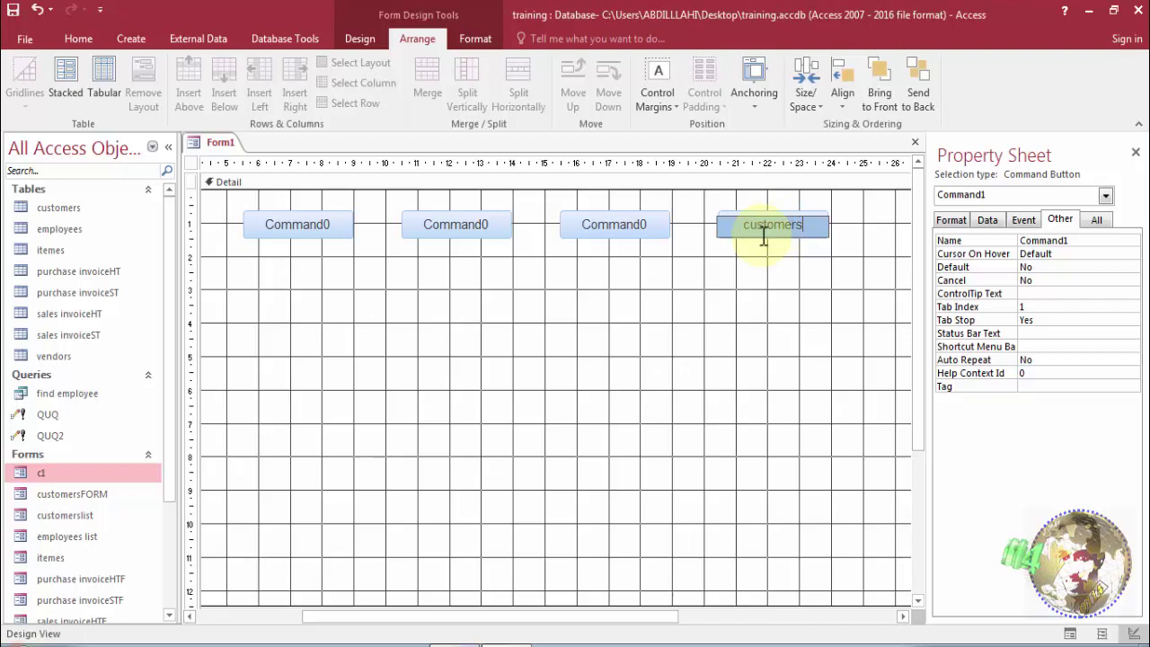
click(745, 270)
click(636, 234)
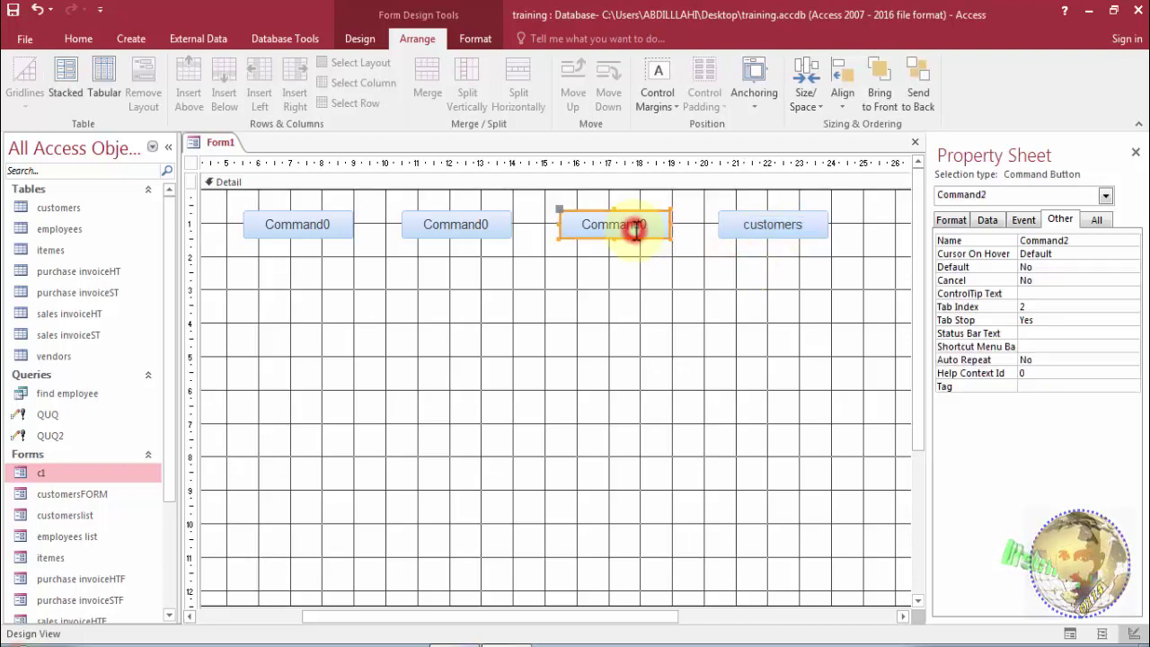
double_click(635, 232)
text(vendors)
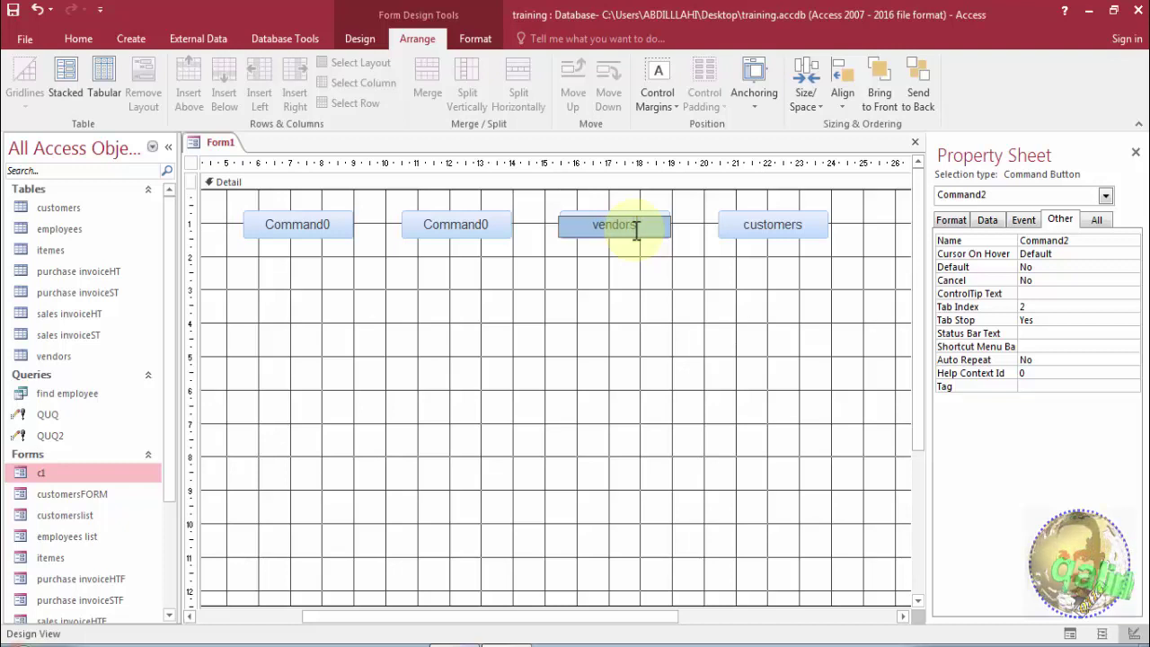
Caption the third button in the row "employees" and the second one "items".
click(457, 227)
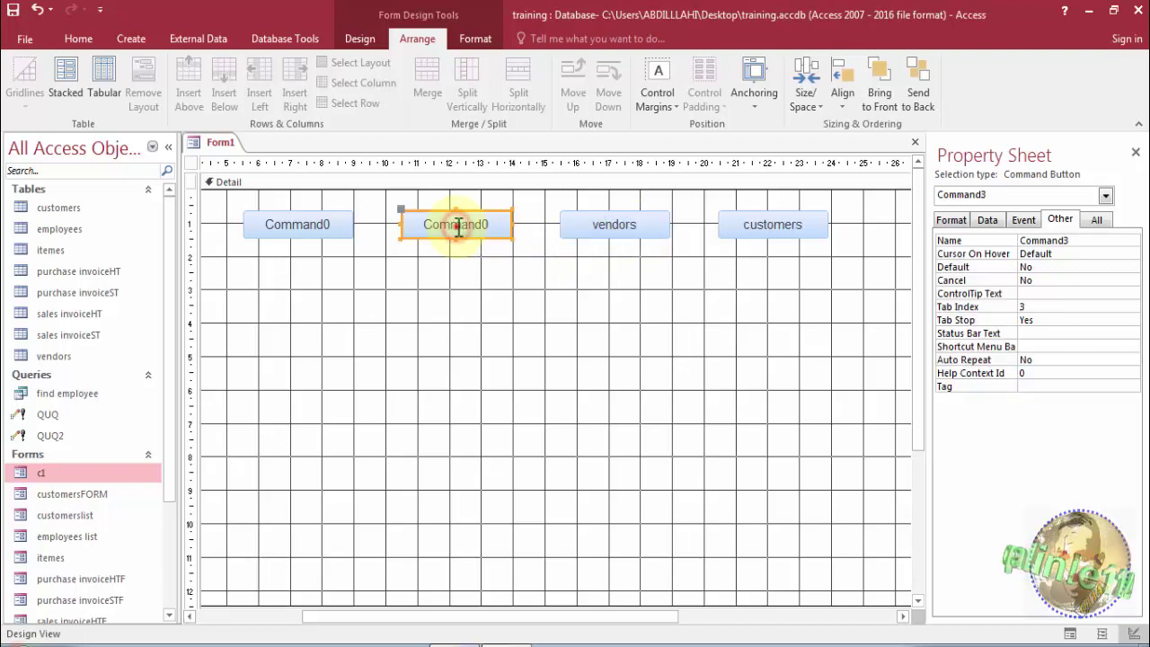
double_click(457, 226)
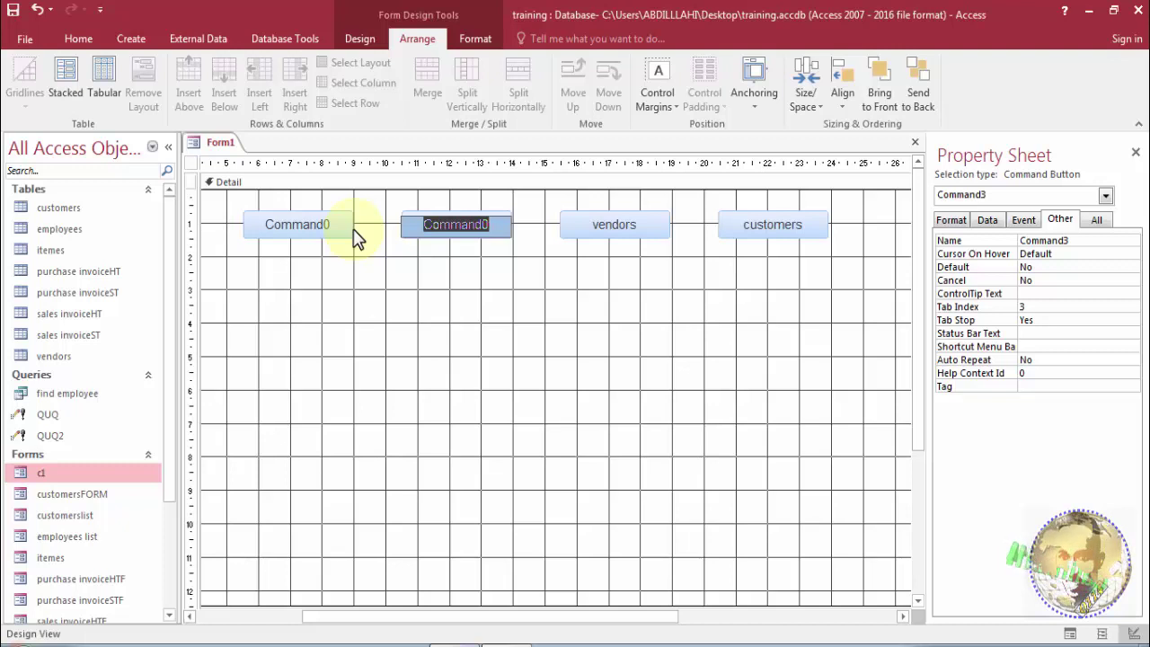
text(employees)
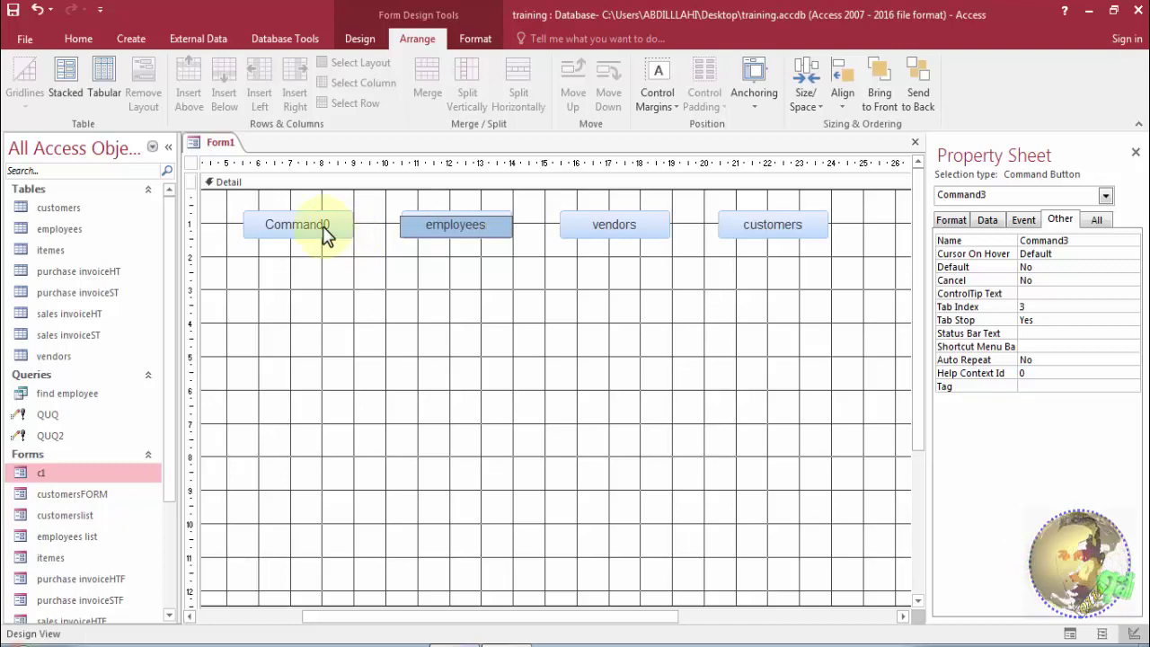
click(323, 230)
double_click(324, 226)
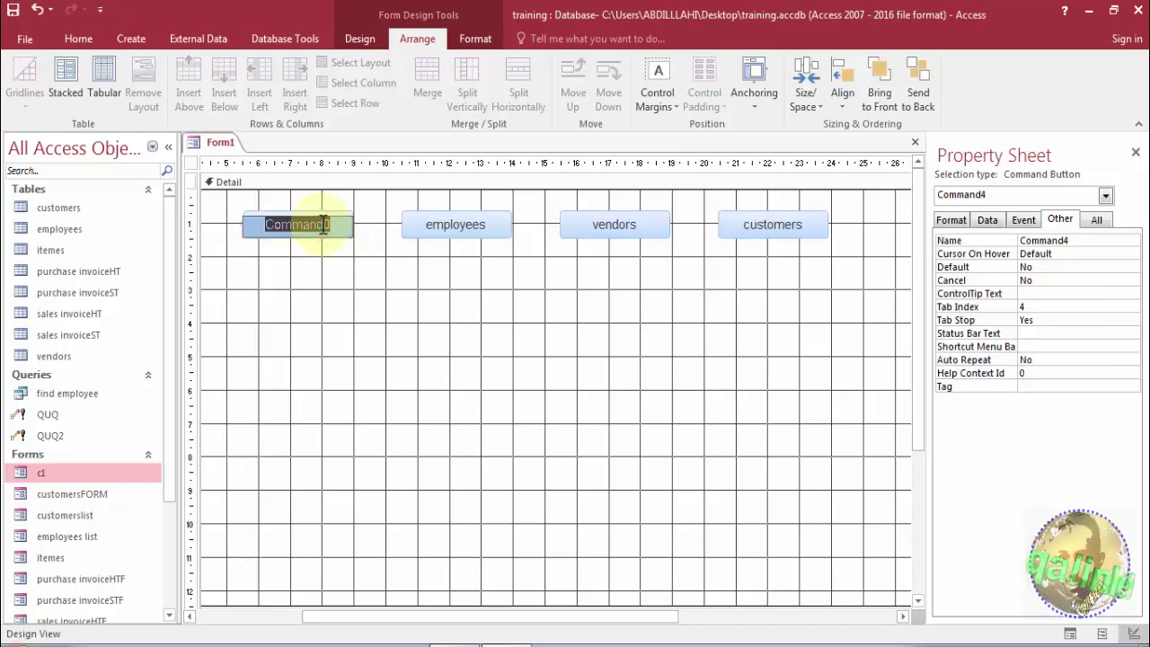
key(BackSpace)
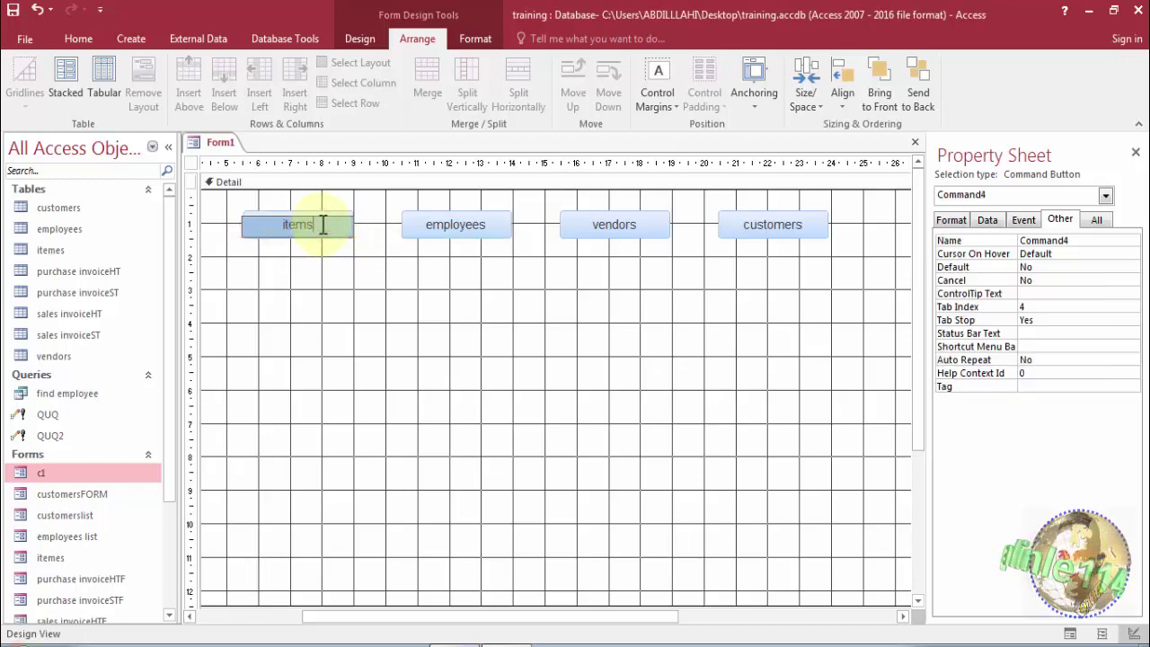
Caption the first button in the row "add user".
drag(477, 623, 360, 616)
click(288, 232)
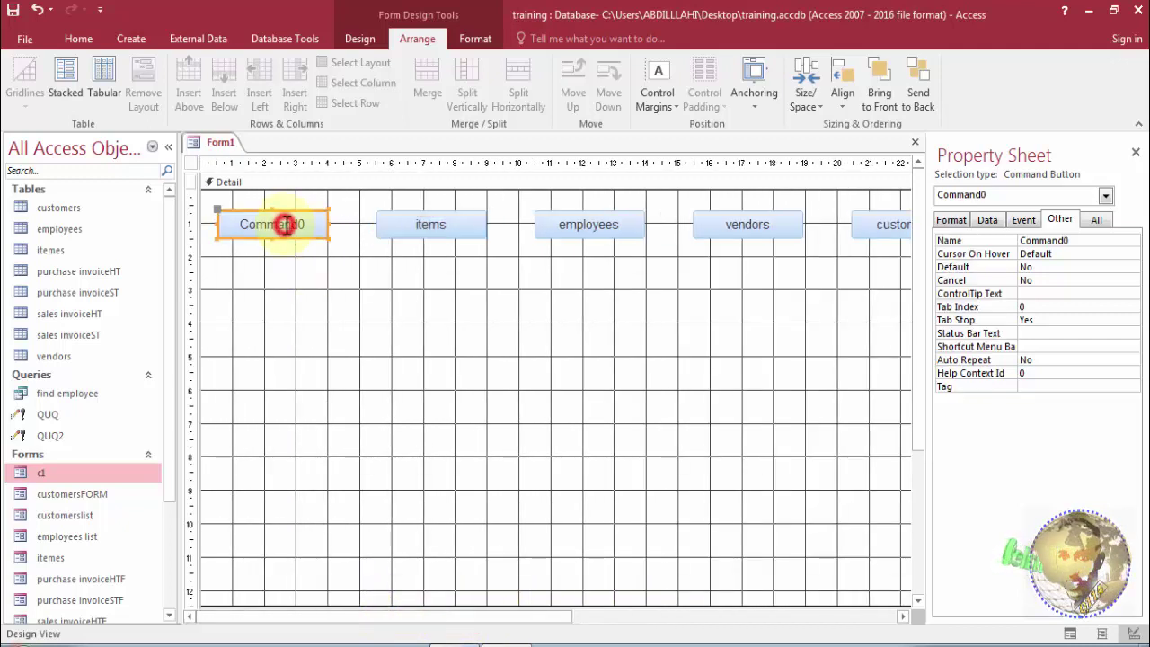
double_click(287, 226)
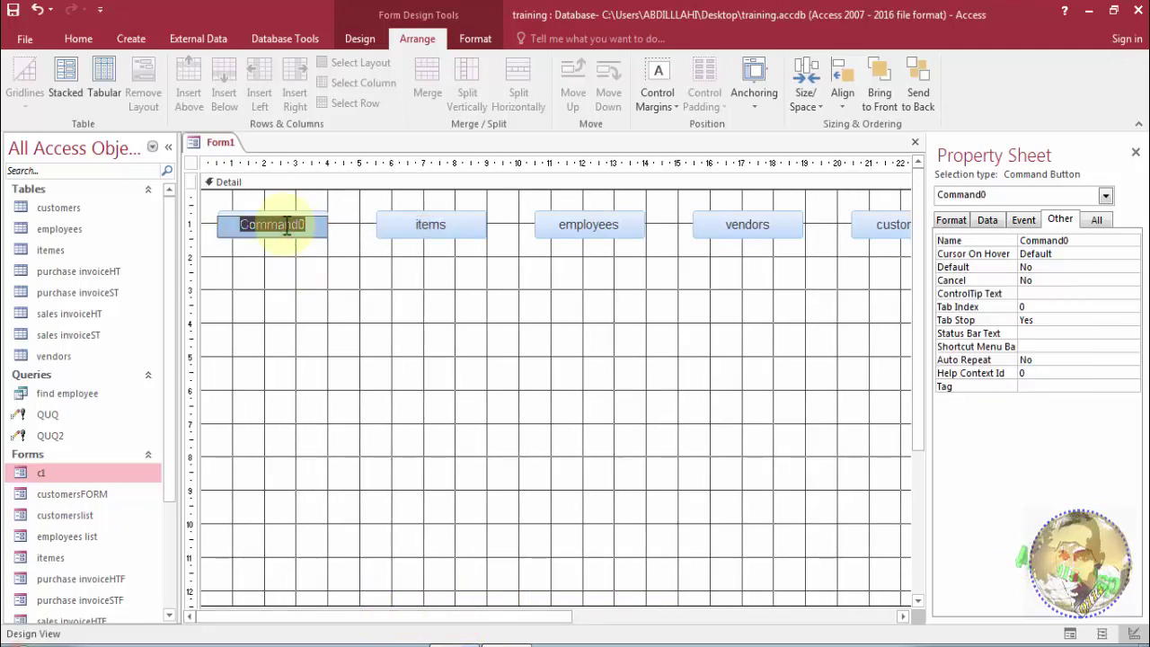
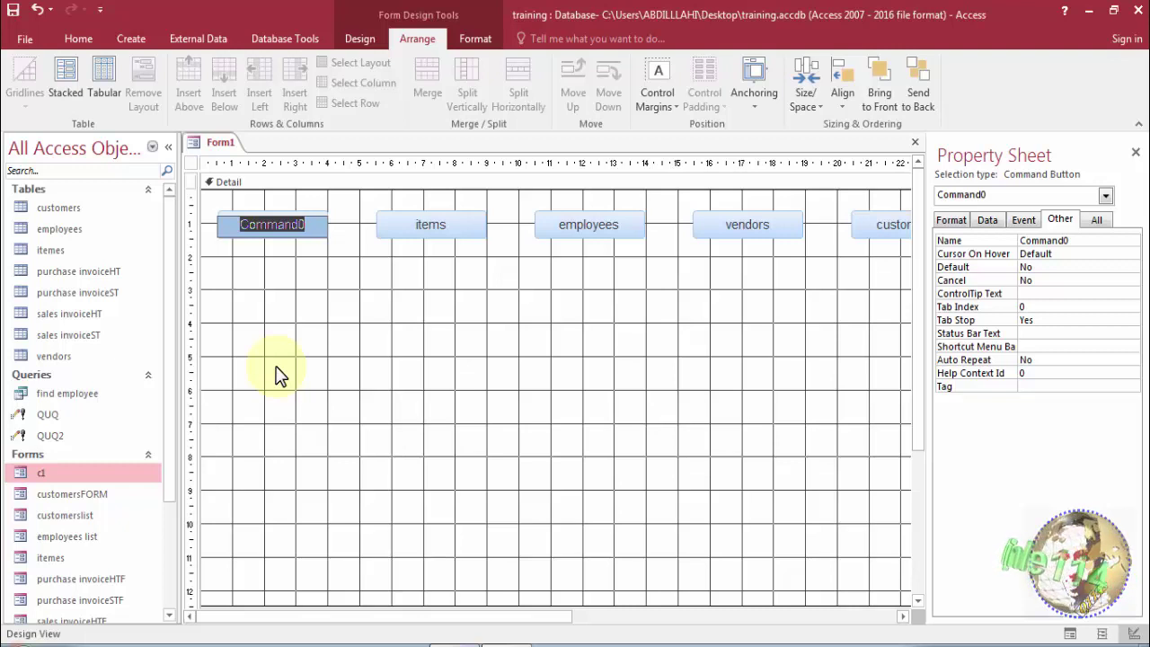
text(add user)
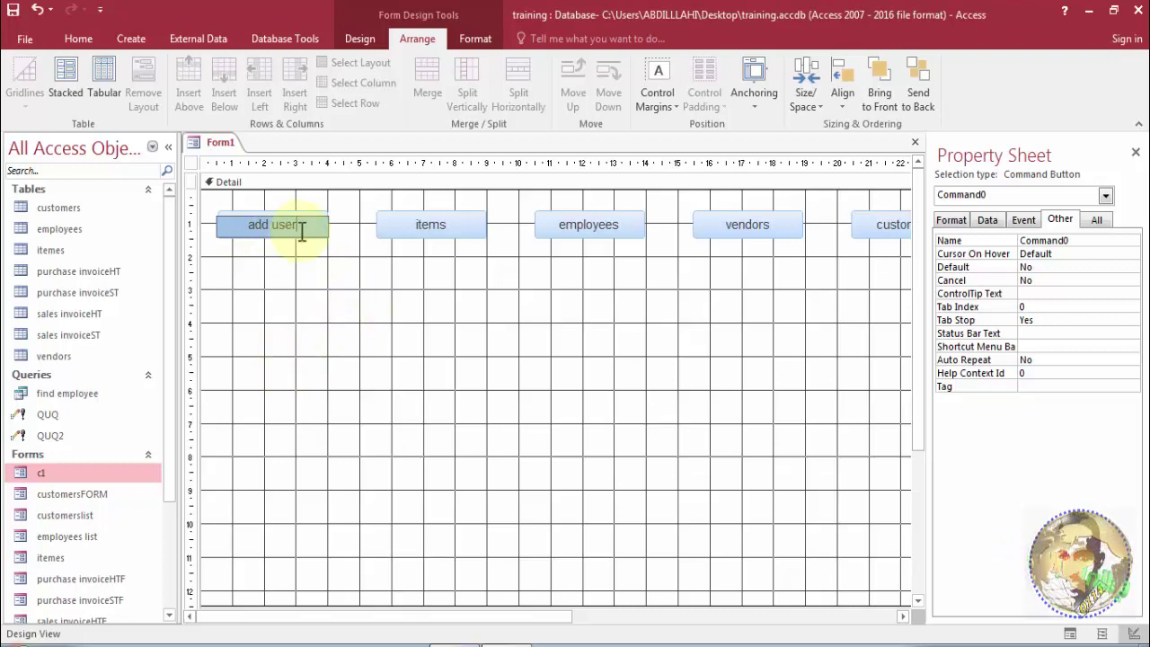
click(386, 346)
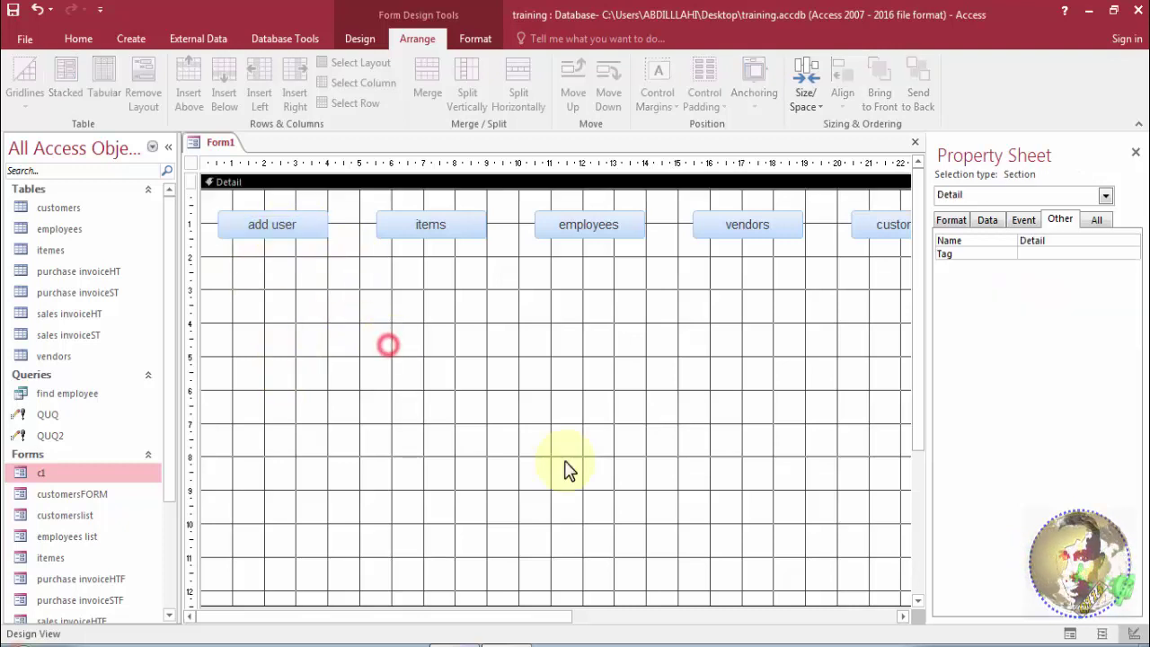
drag(540, 618, 725, 598)
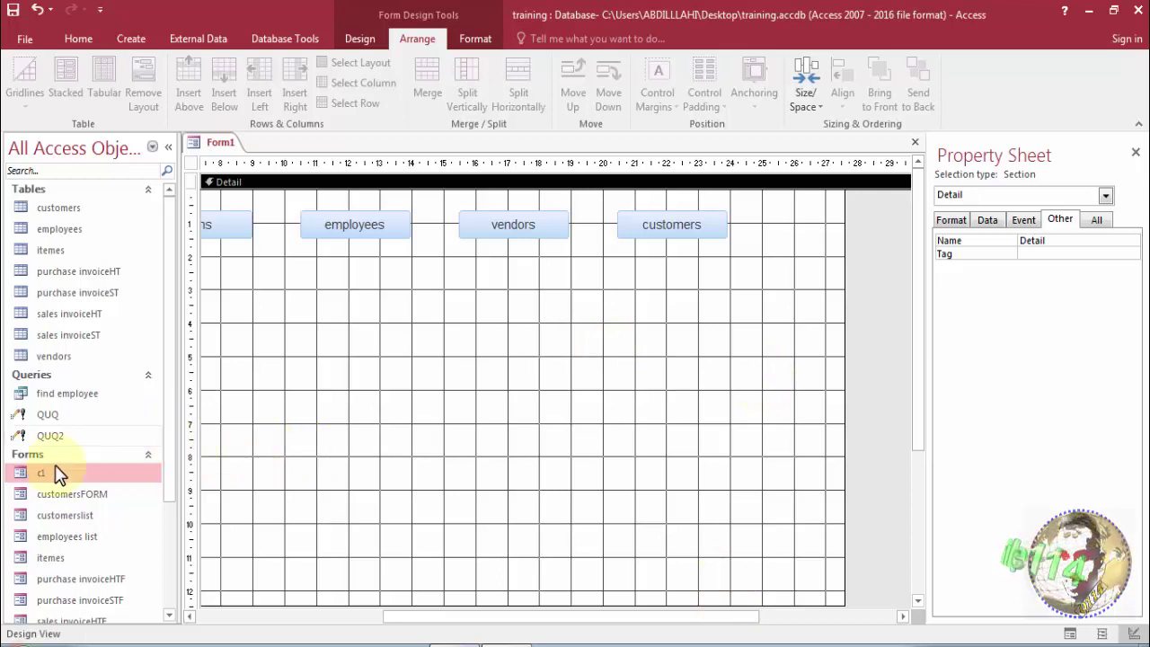
Save the new form under the name "interface" and close it.
right_click(222, 144)
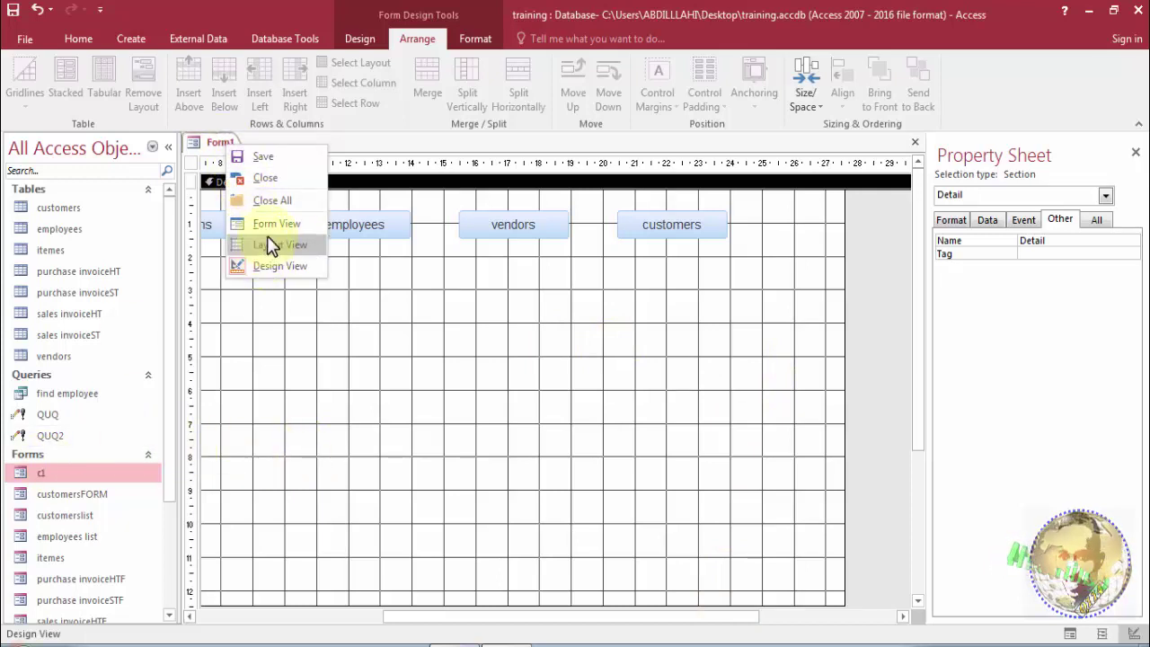
click(252, 160)
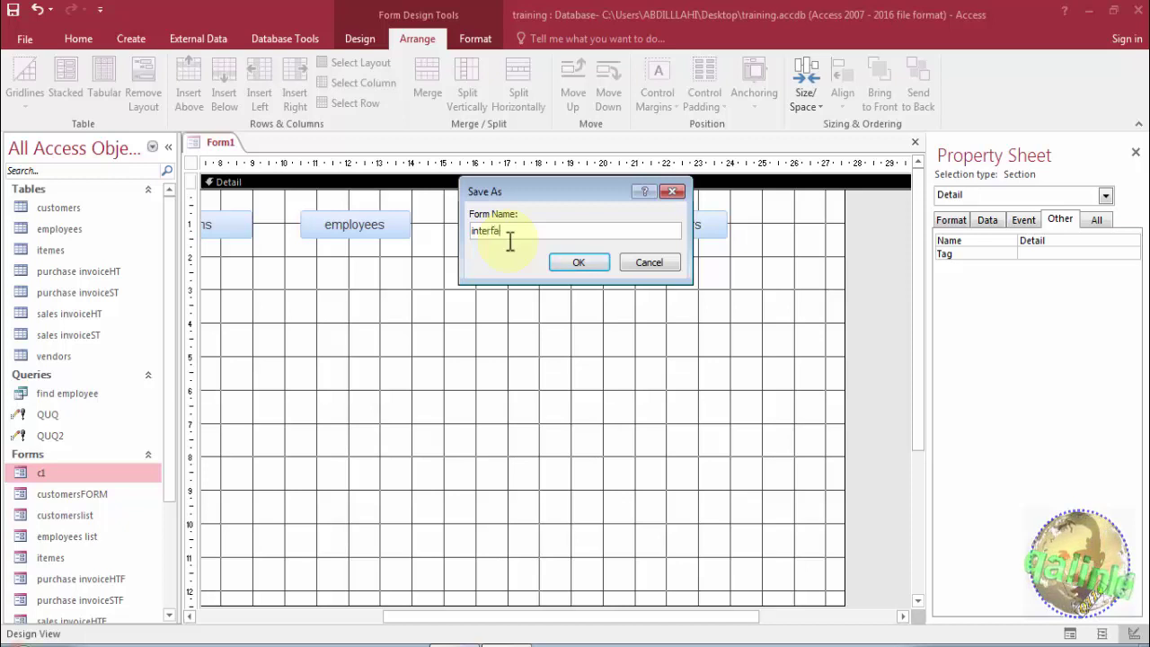
click(576, 264)
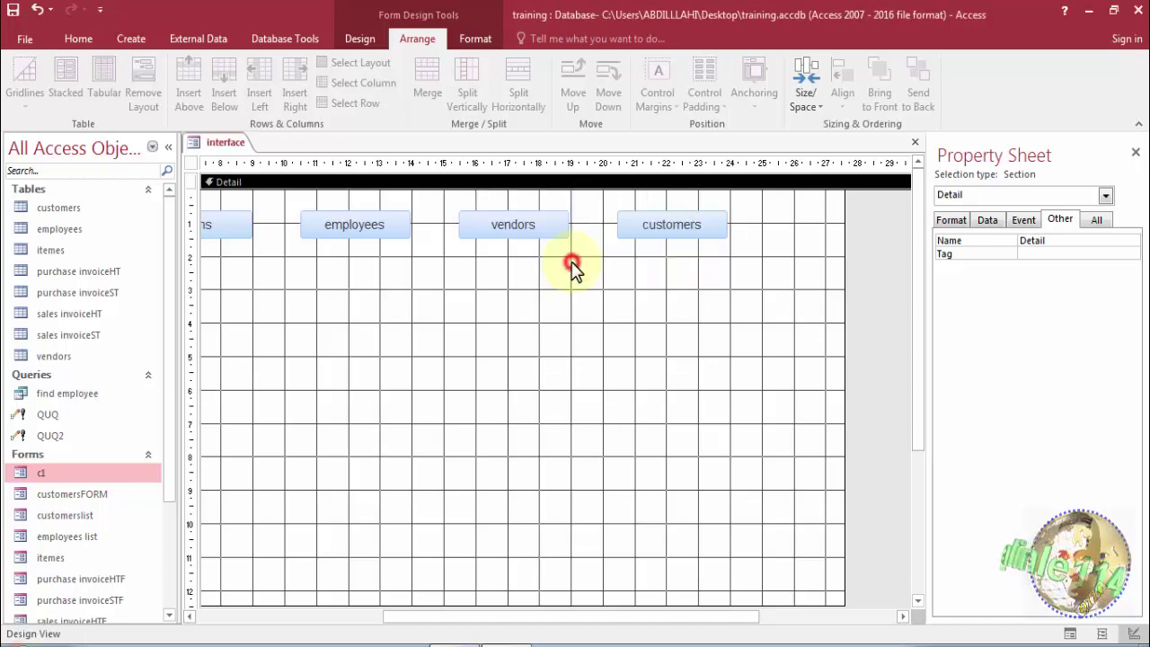
right_click(229, 142)
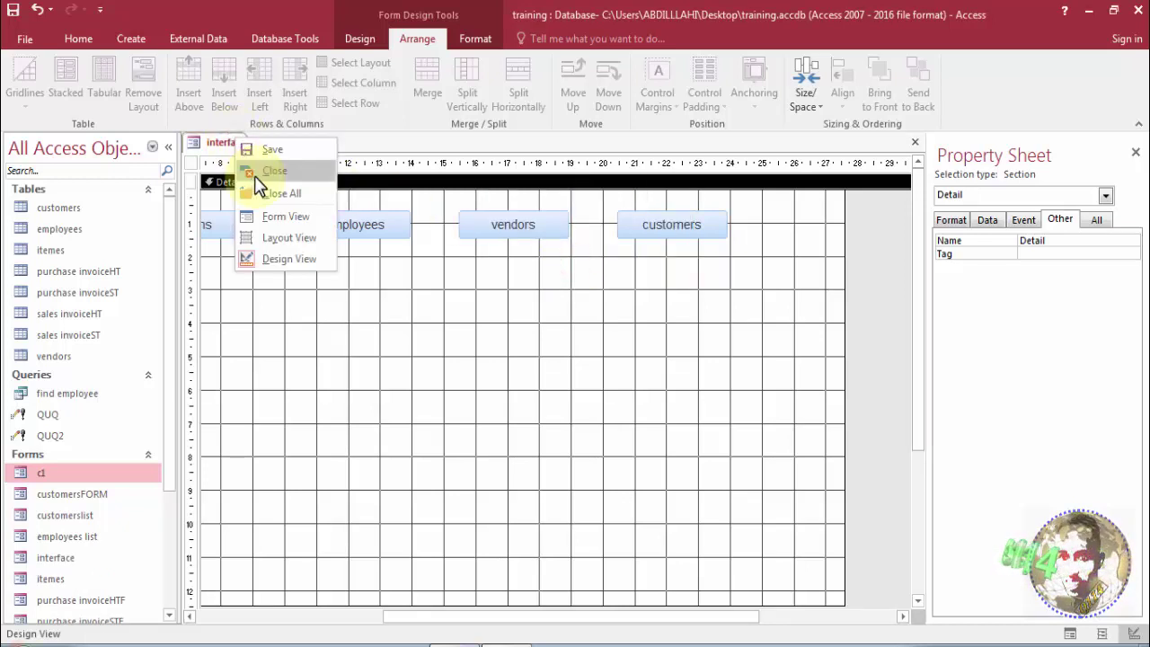
click(255, 175)
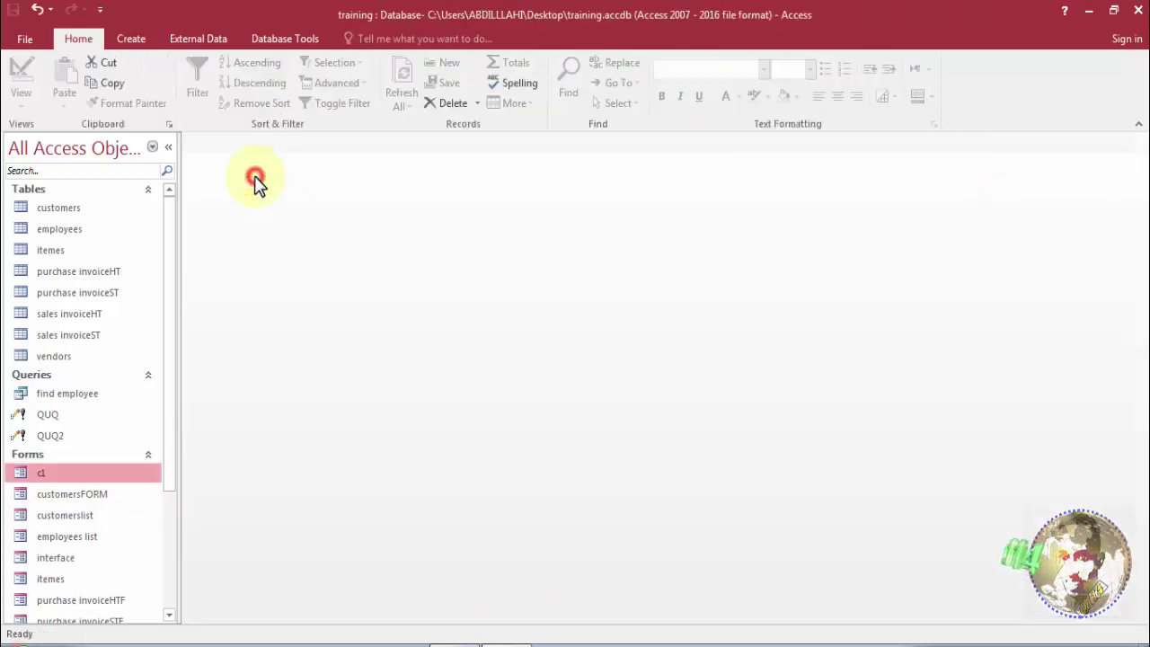
Open form c1 in Design View and start an On Click macro for its "add customer" button.
right_click(77, 477)
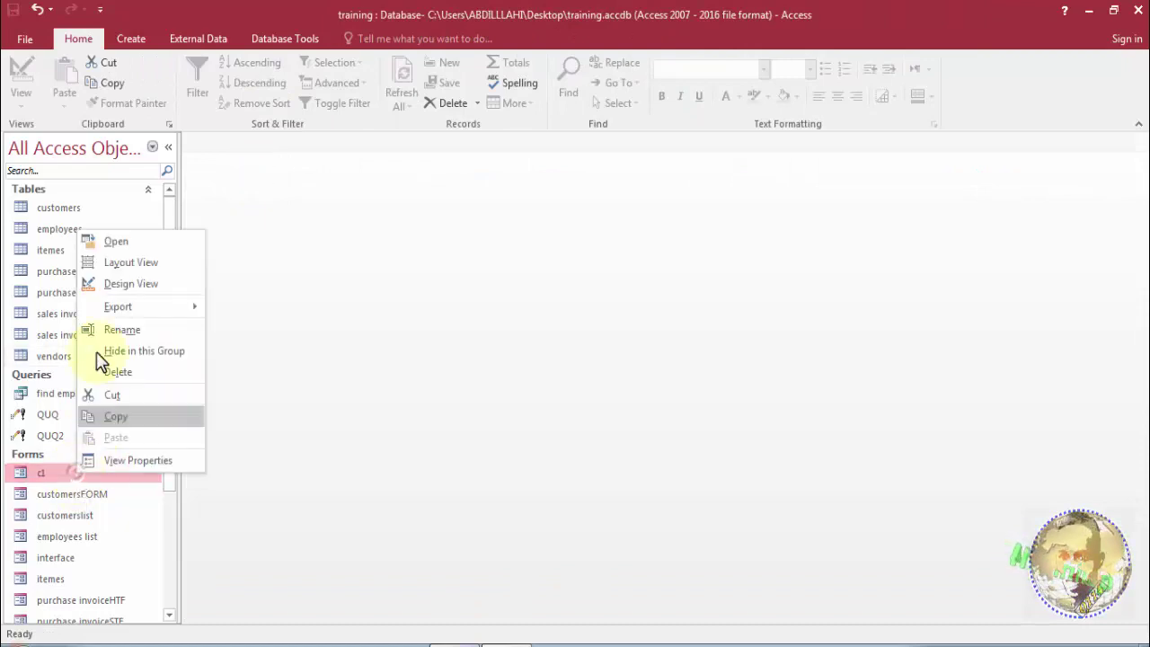
click(114, 284)
click(306, 218)
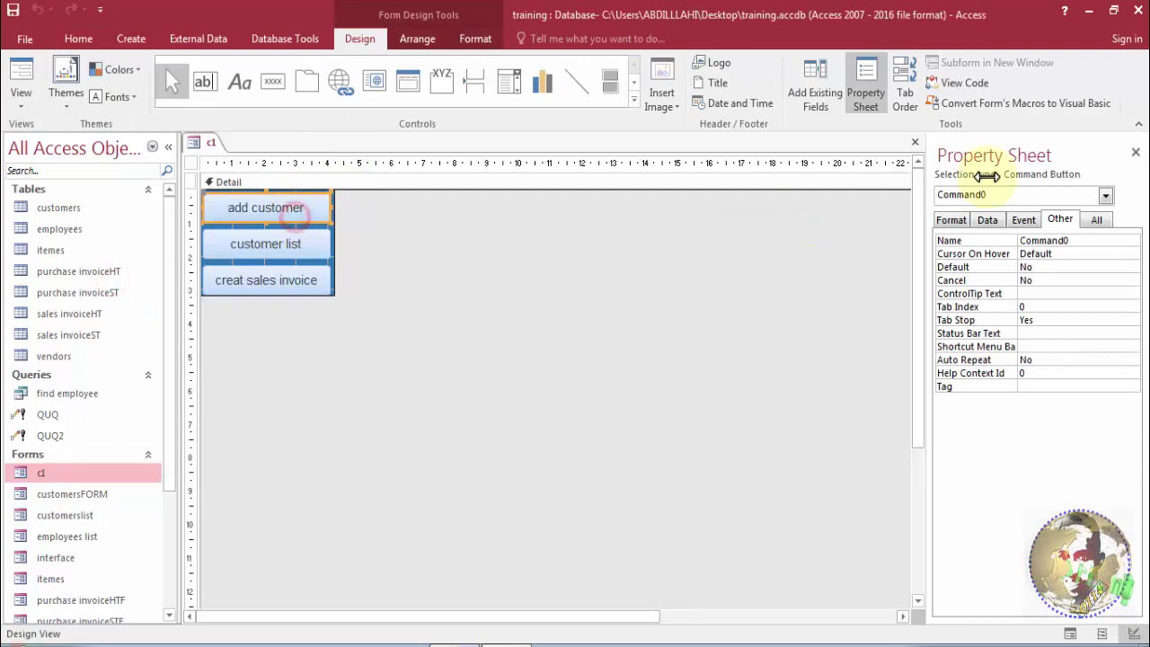
click(1025, 222)
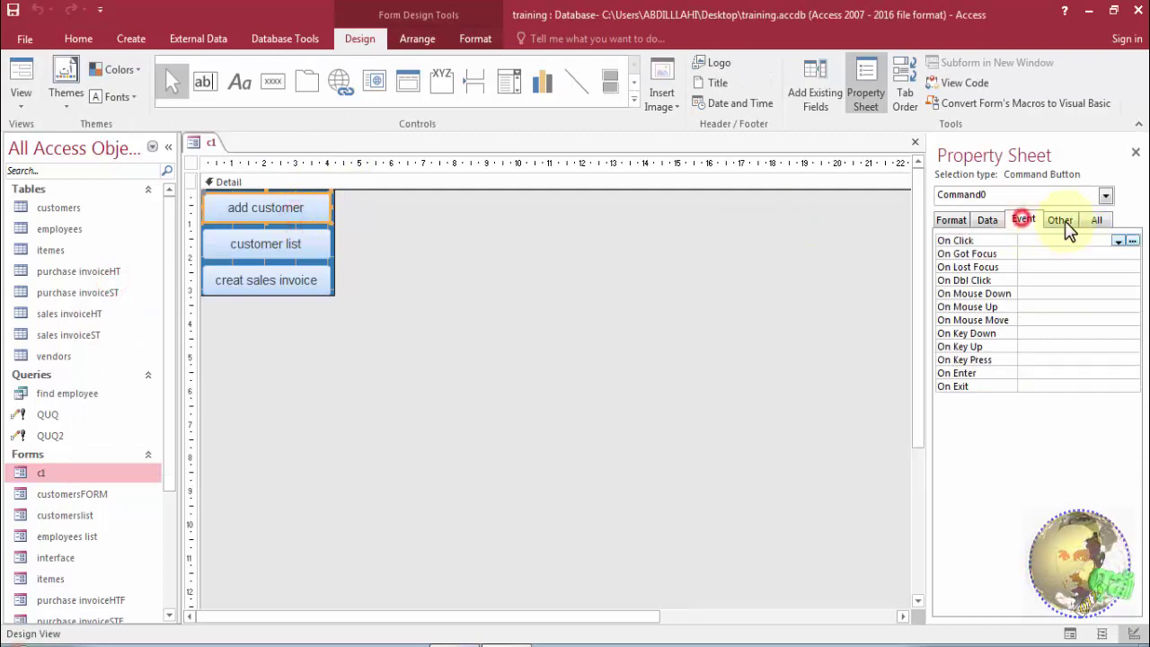
click(1132, 240)
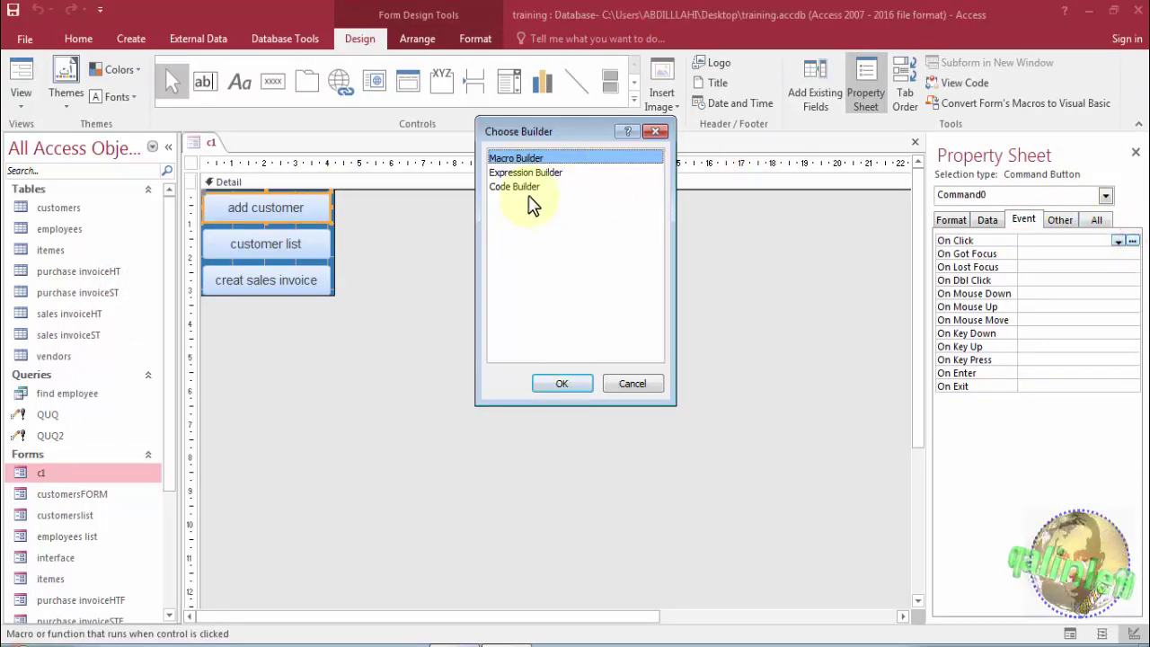
click(563, 385)
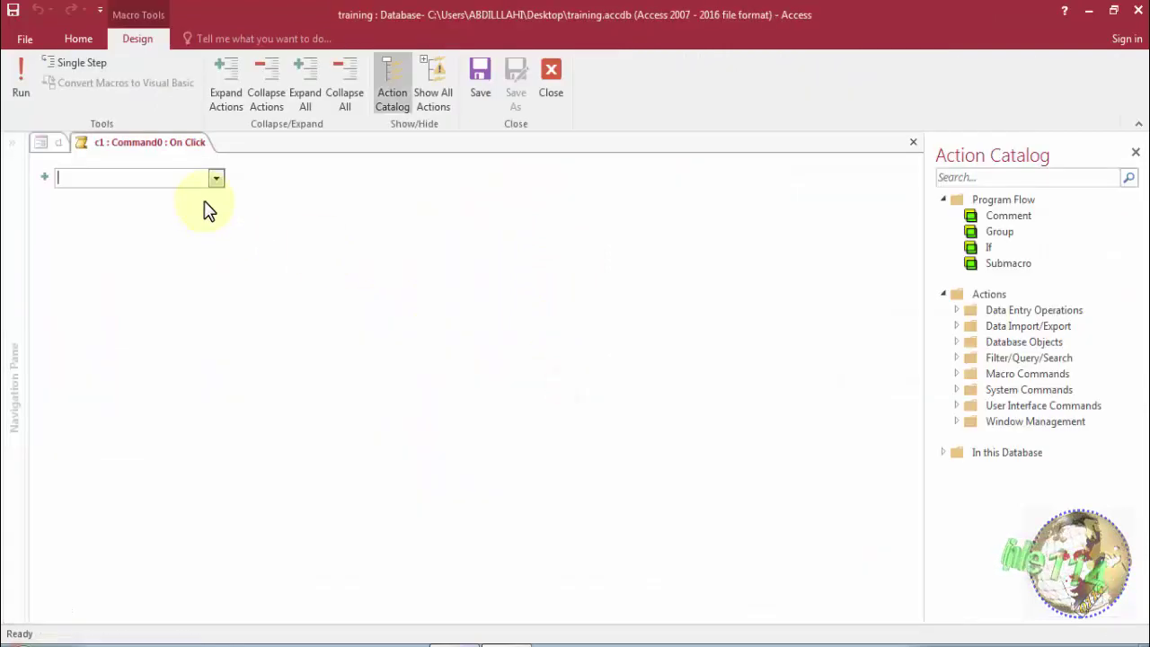
Add an OpenForm action for customersFORM to the macro, then save and close the macro.
text(O)
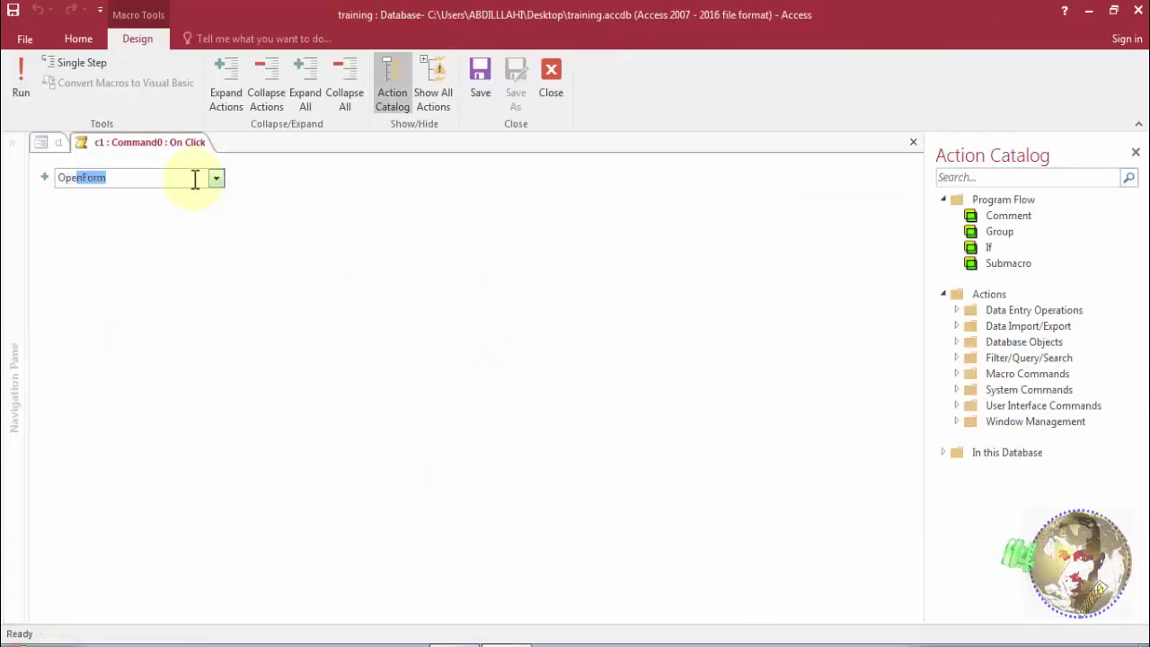
text(pen)
key(Return)
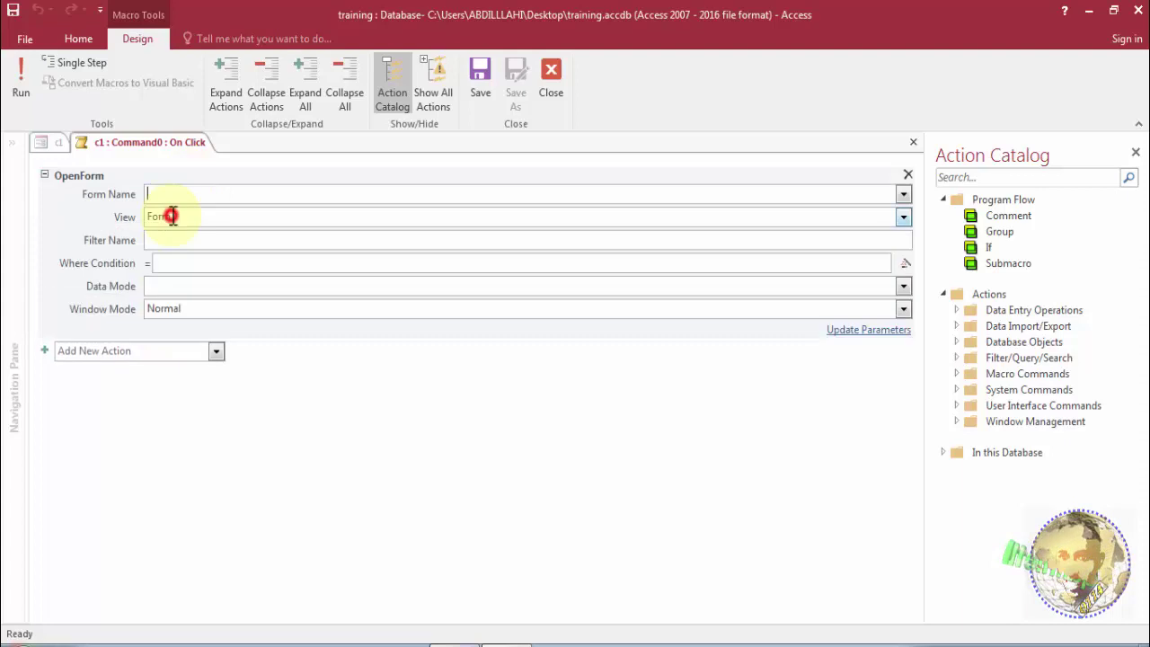
click(904, 195)
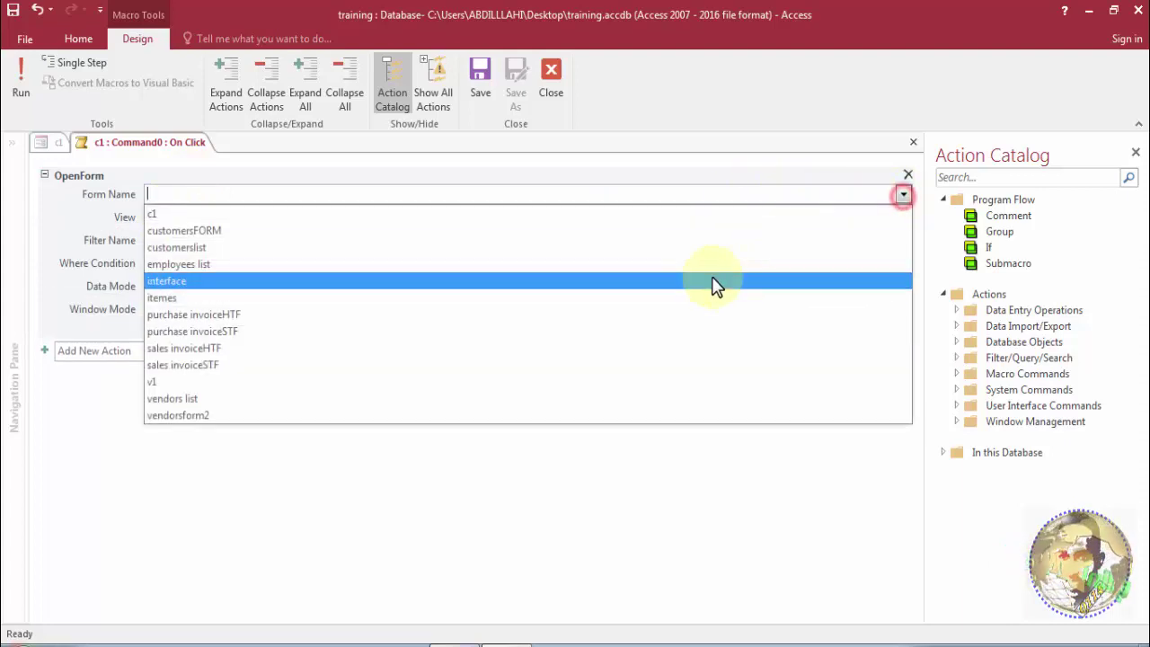
click(706, 235)
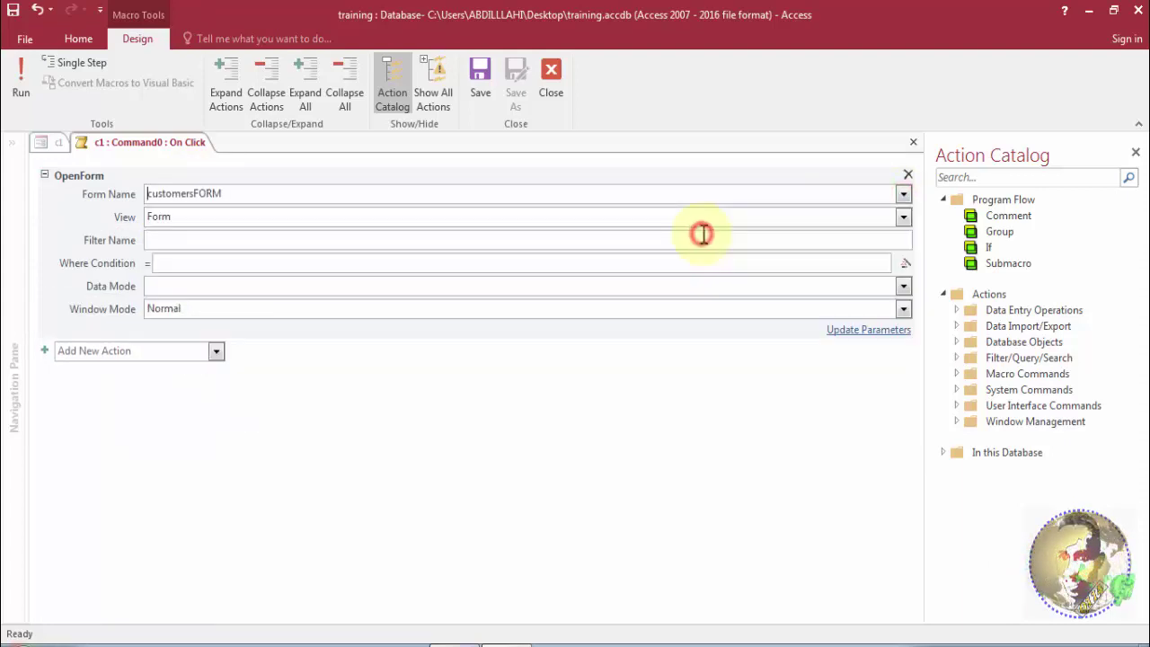
click(482, 89)
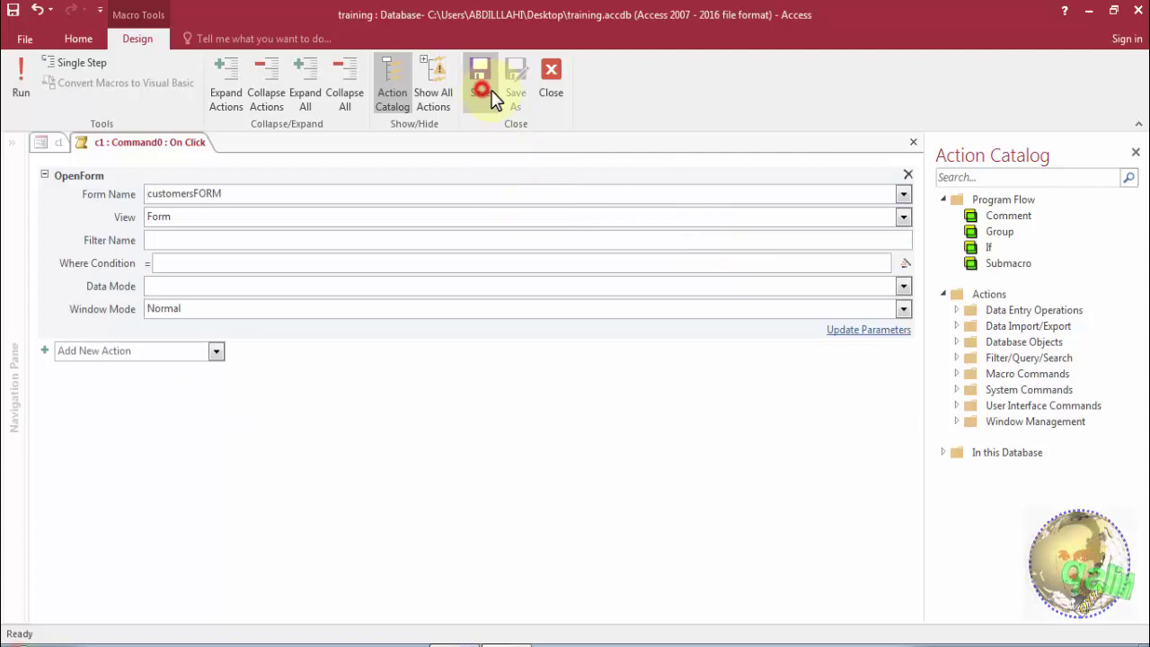
click(559, 81)
Give the "customer list" button an On Click macro with an OpenForm action for customerslist, and save it.
click(289, 248)
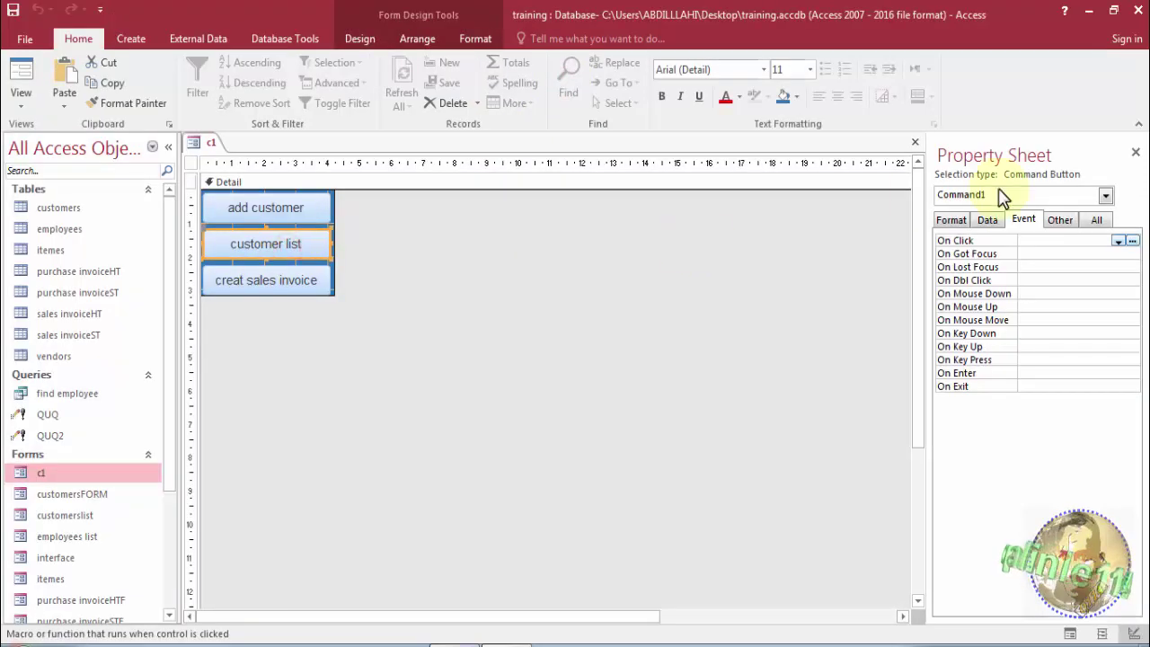
click(1132, 241)
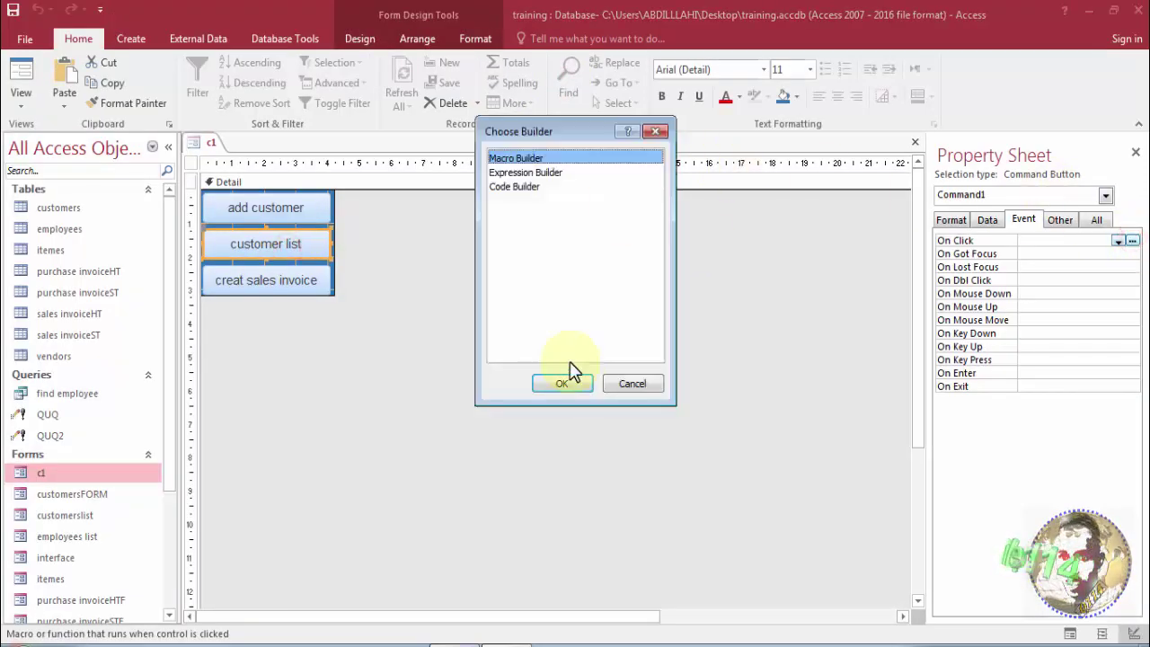
click(585, 386)
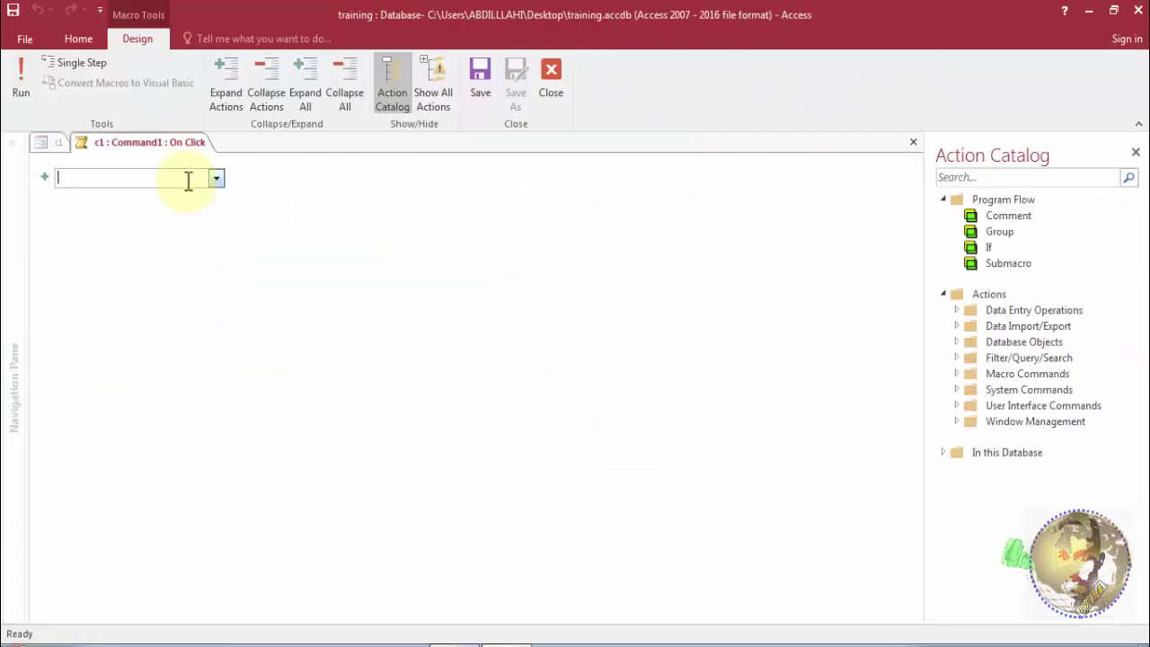
text(Open)
click(171, 224)
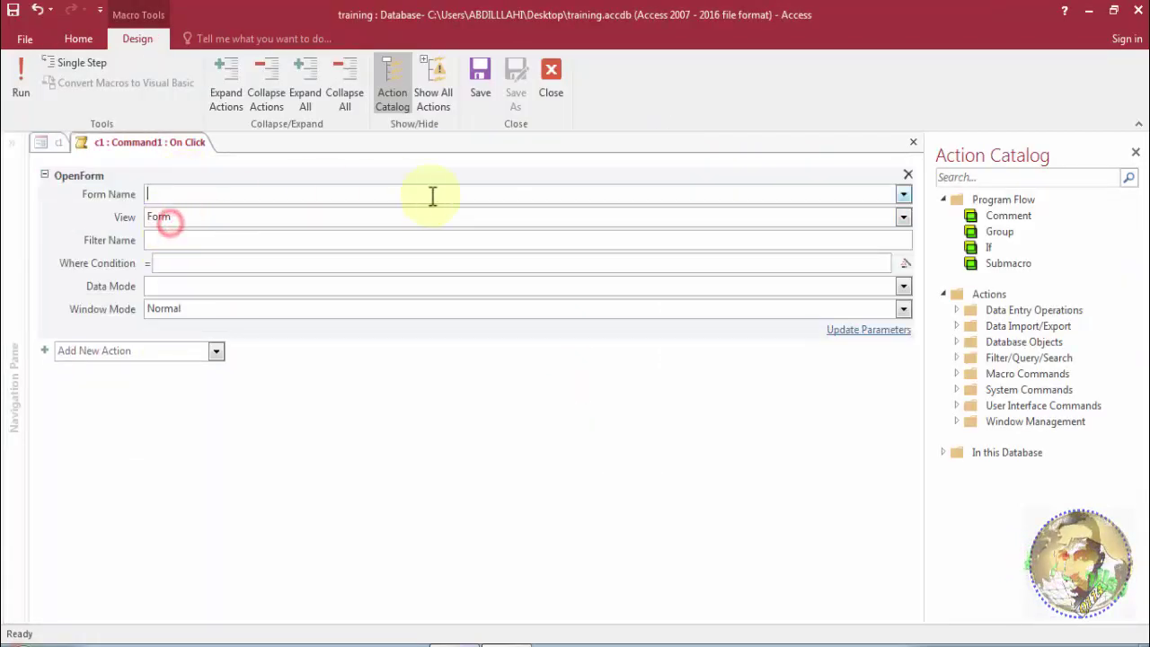
click(903, 195)
click(781, 248)
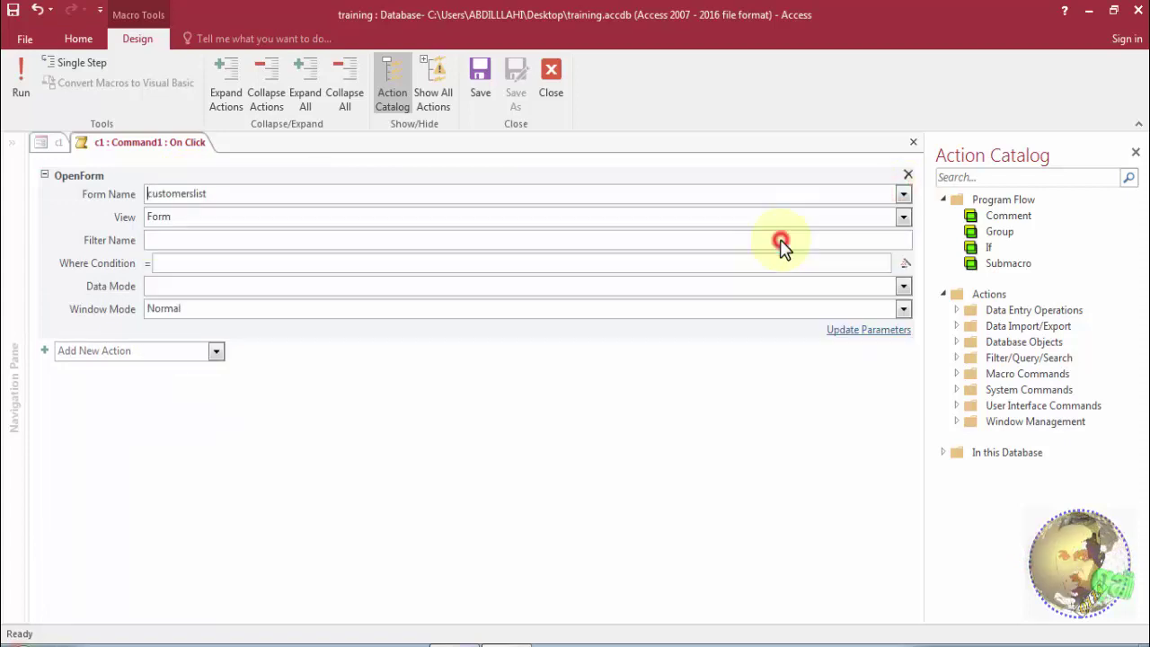
click(486, 93)
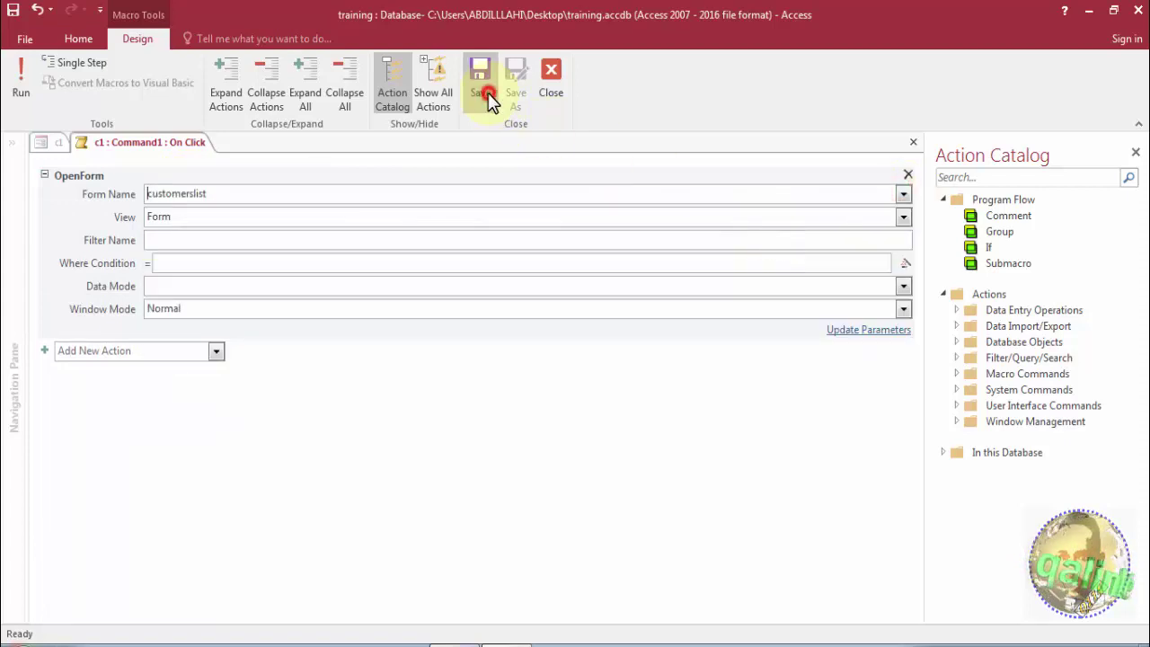
click(551, 78)
Give the "creat sales invoice" button an On Click macro with an OpenForm action for sales invoiceHTF, and save it.
click(330, 294)
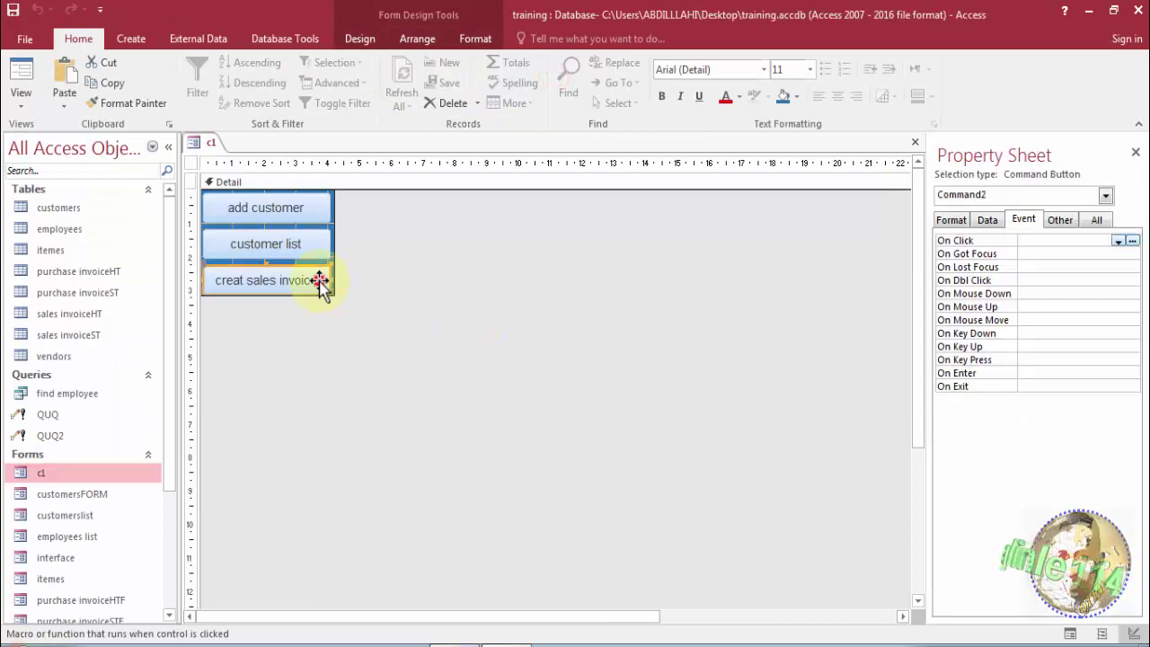
click(1133, 240)
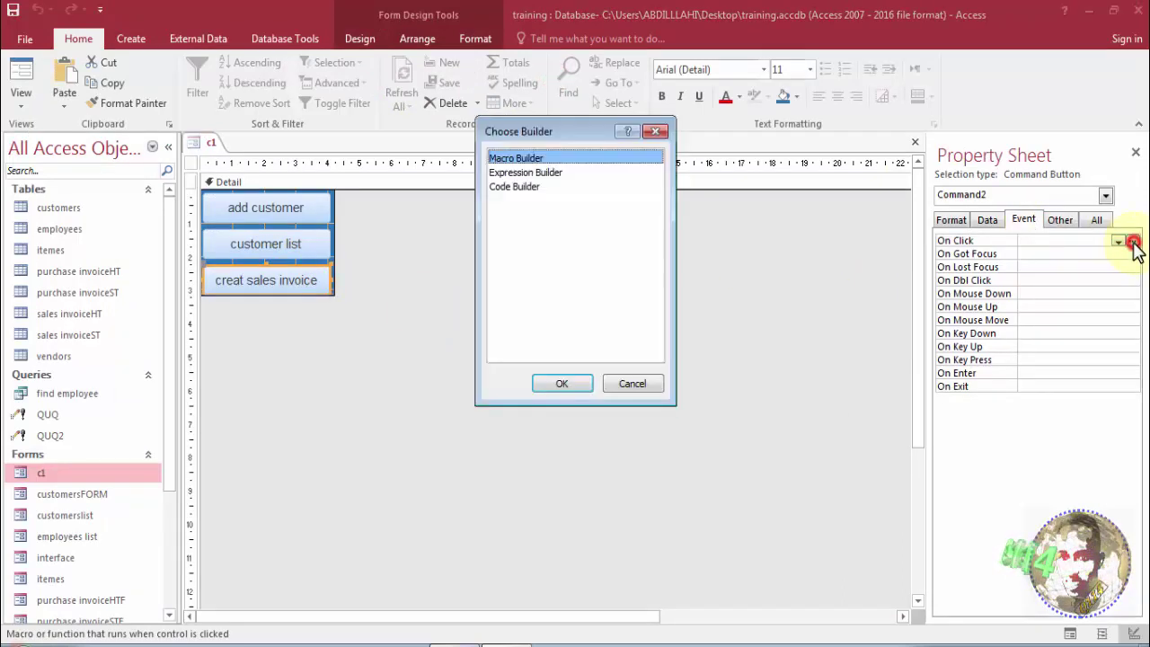
click(558, 384)
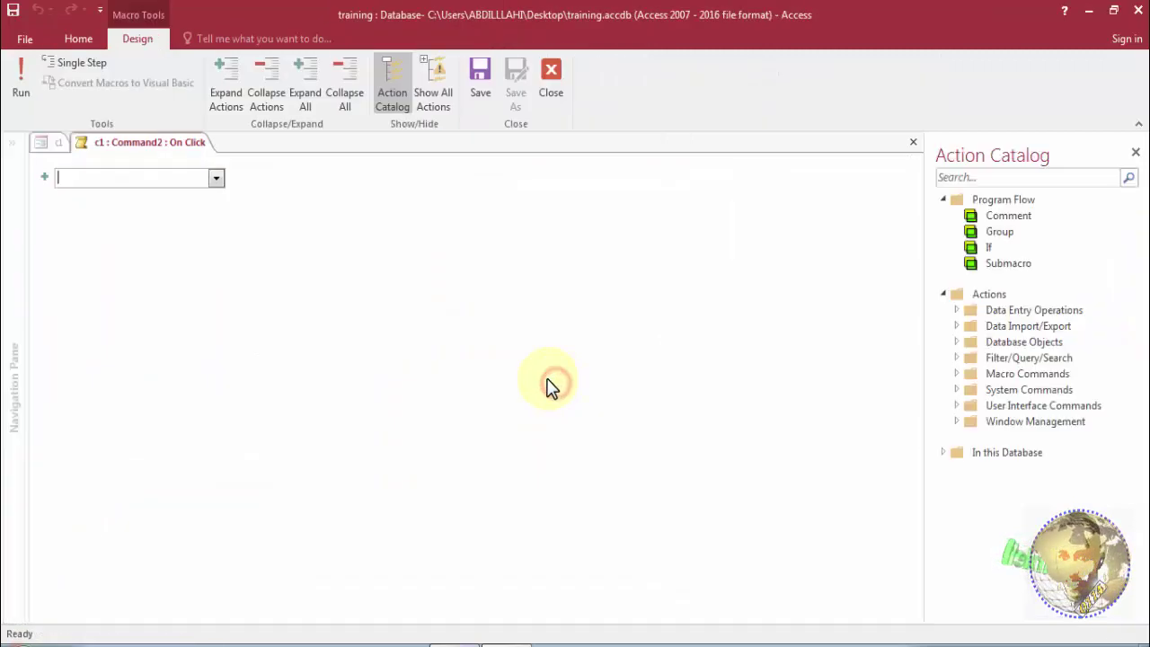
click(133, 178)
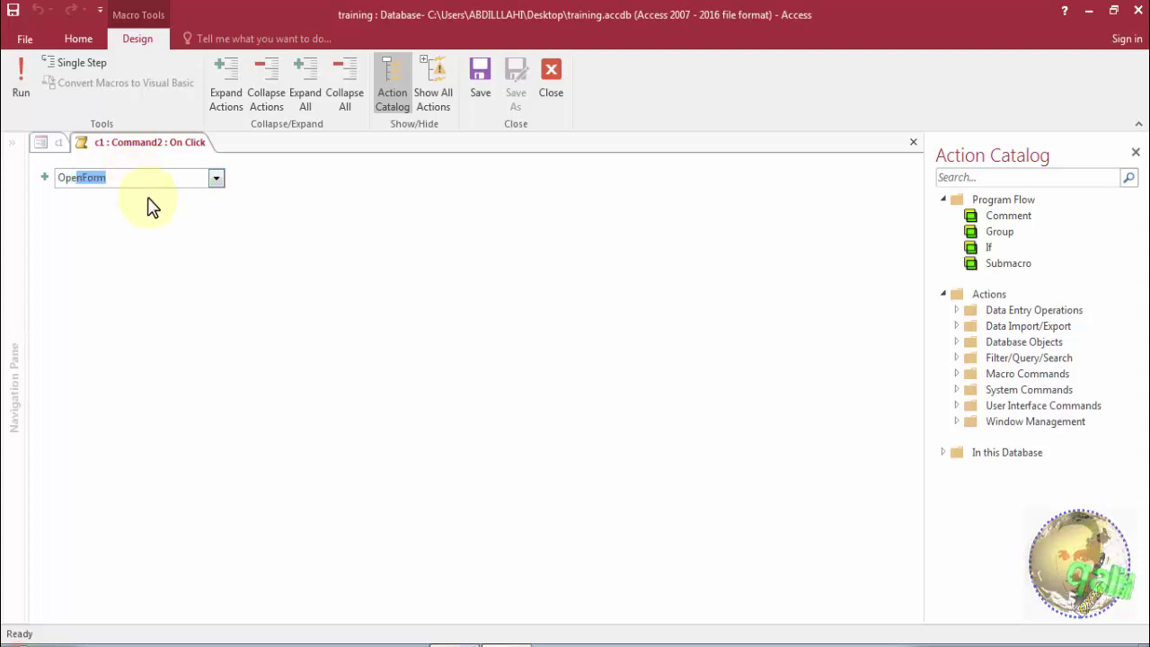
text(Op)
click(281, 394)
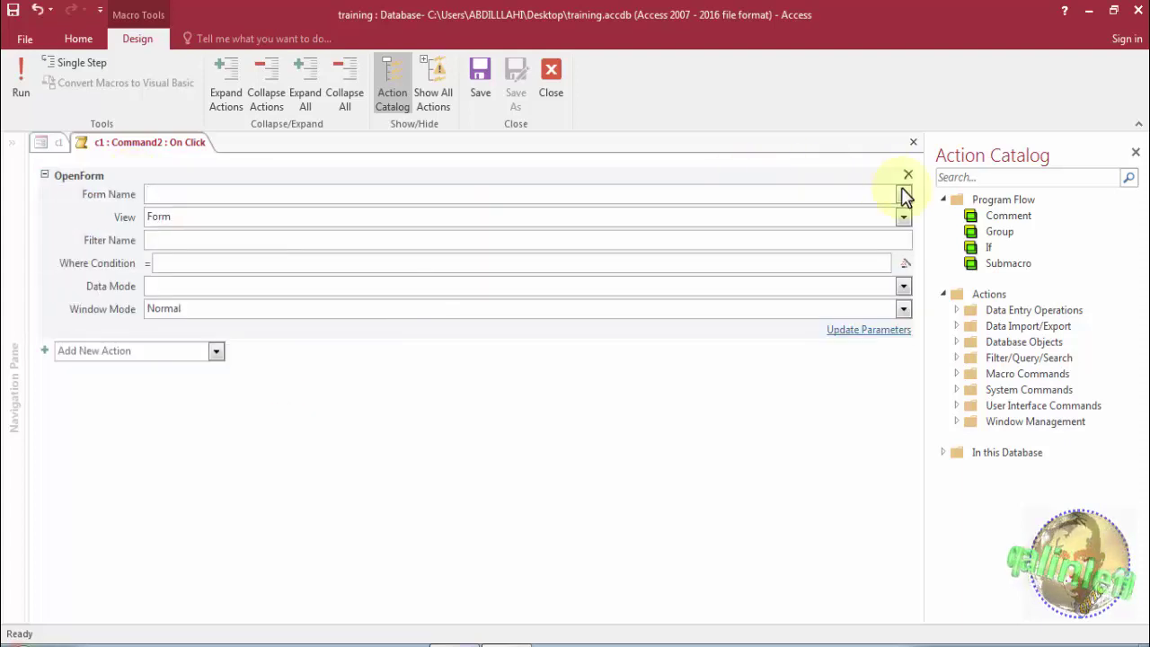
click(904, 194)
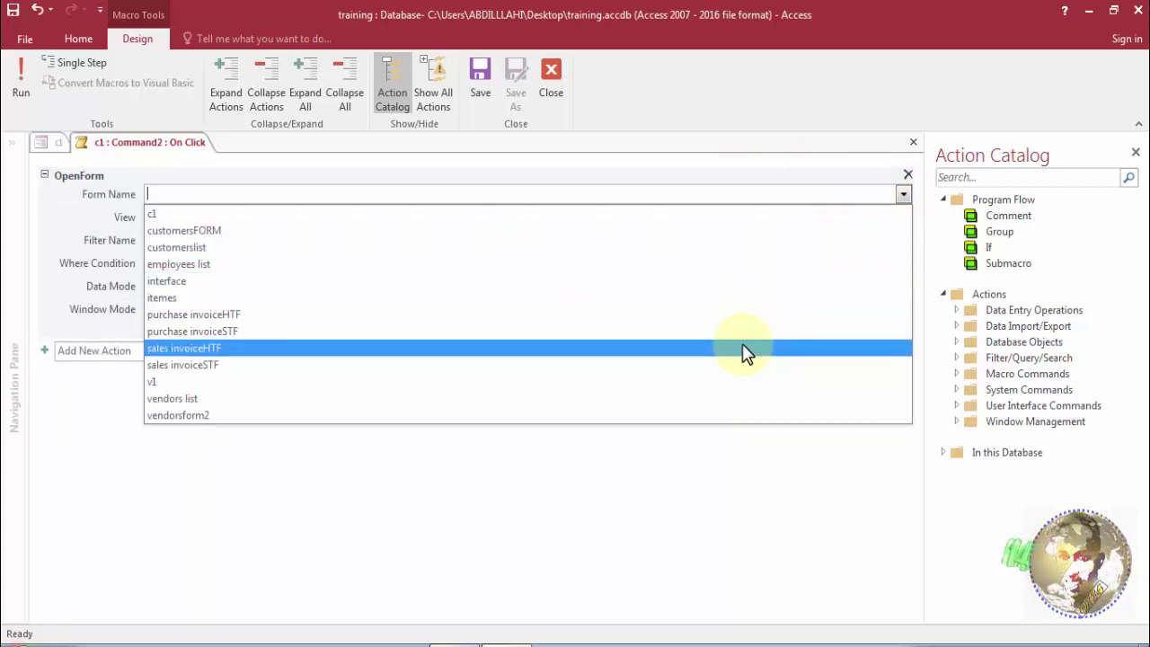
click(742, 348)
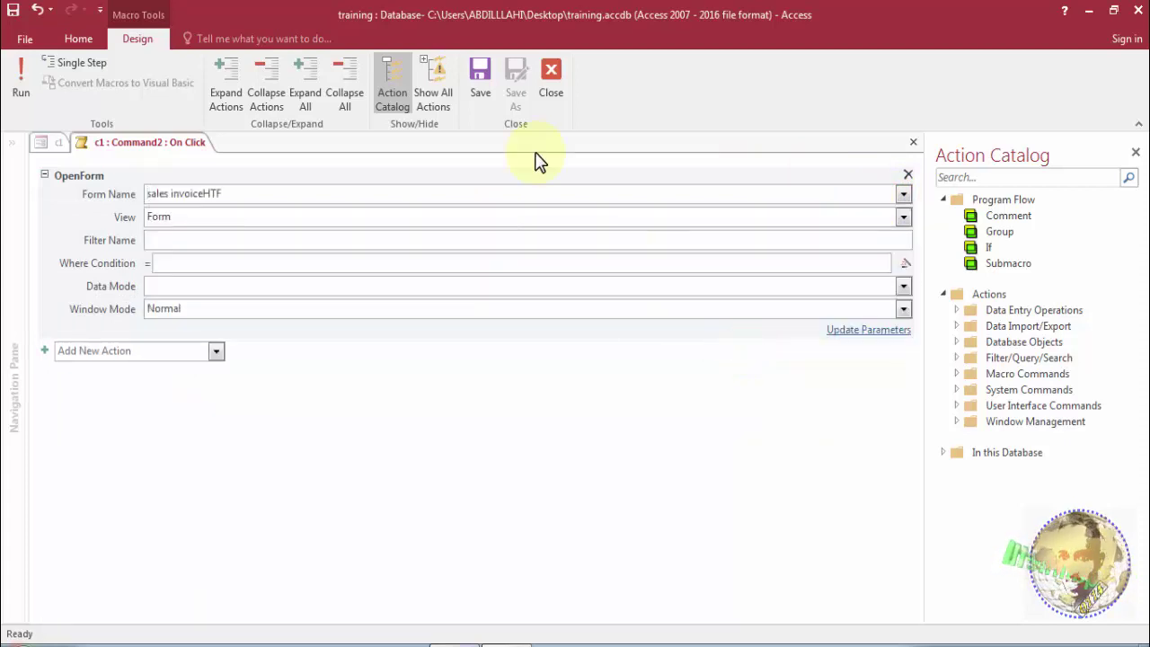
click(481, 79)
click(546, 81)
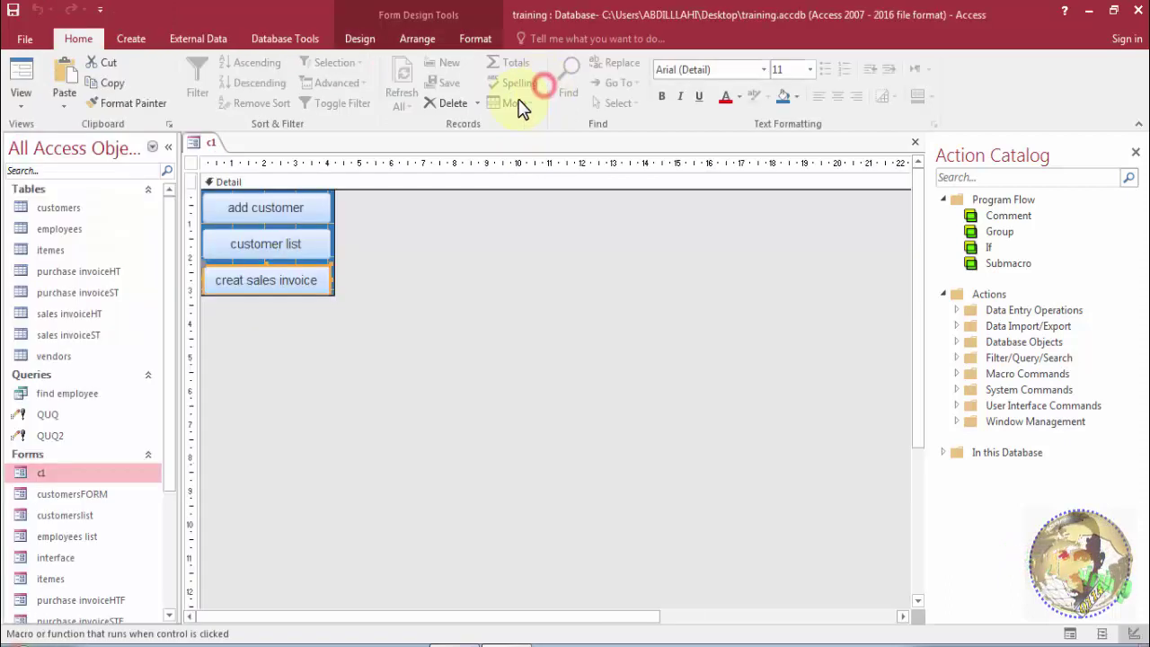
Switch c1 to Form View and test its three buttons, closing each form they open.
right_click(212, 147)
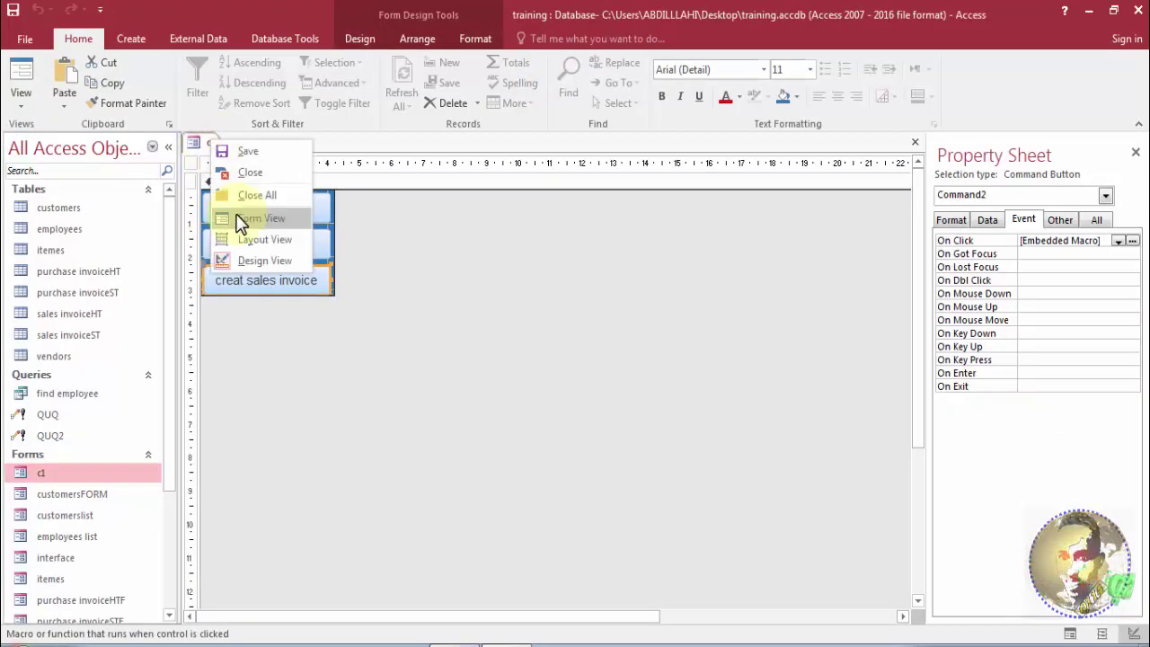
click(237, 216)
click(292, 176)
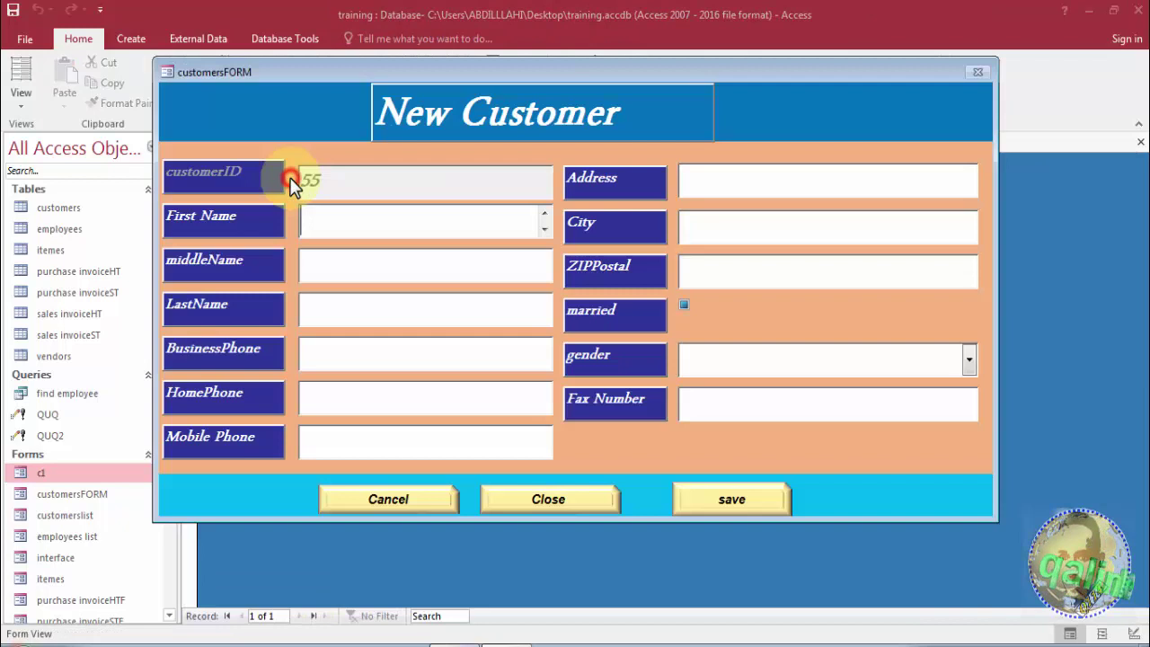
click(565, 508)
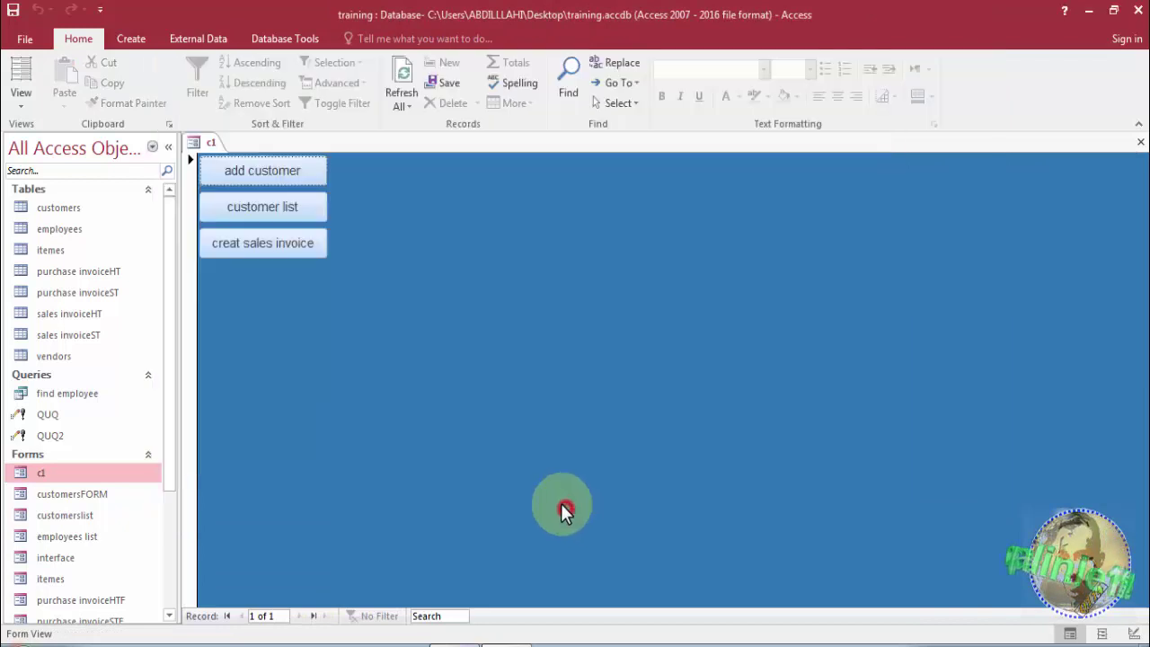
click(284, 209)
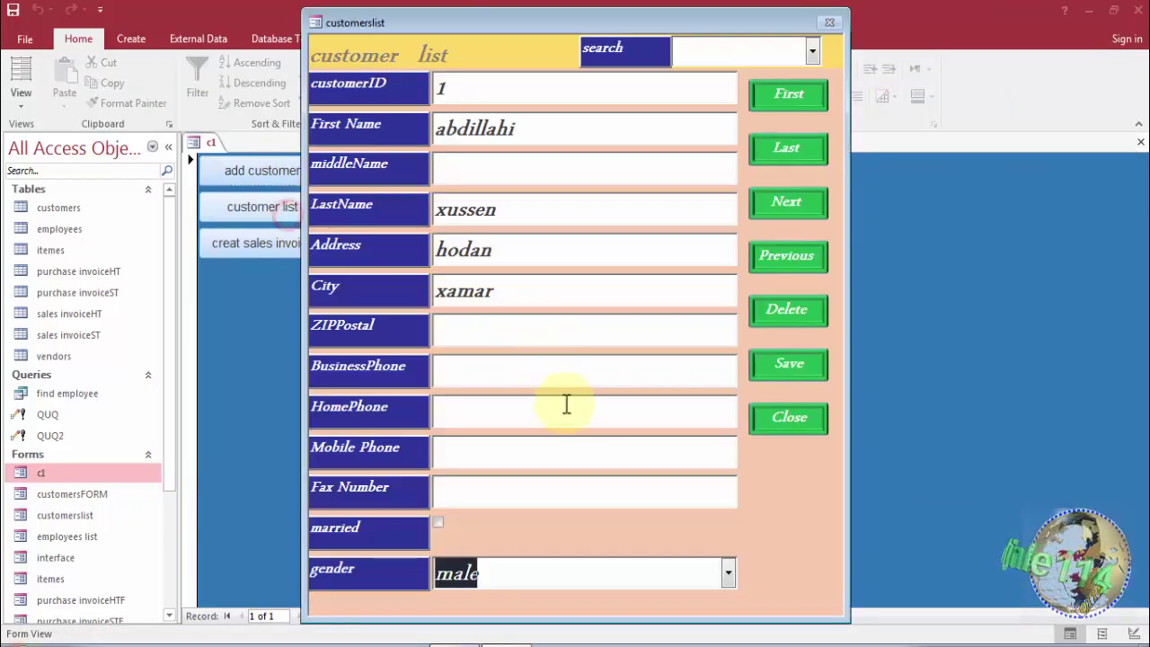
click(782, 428)
click(305, 251)
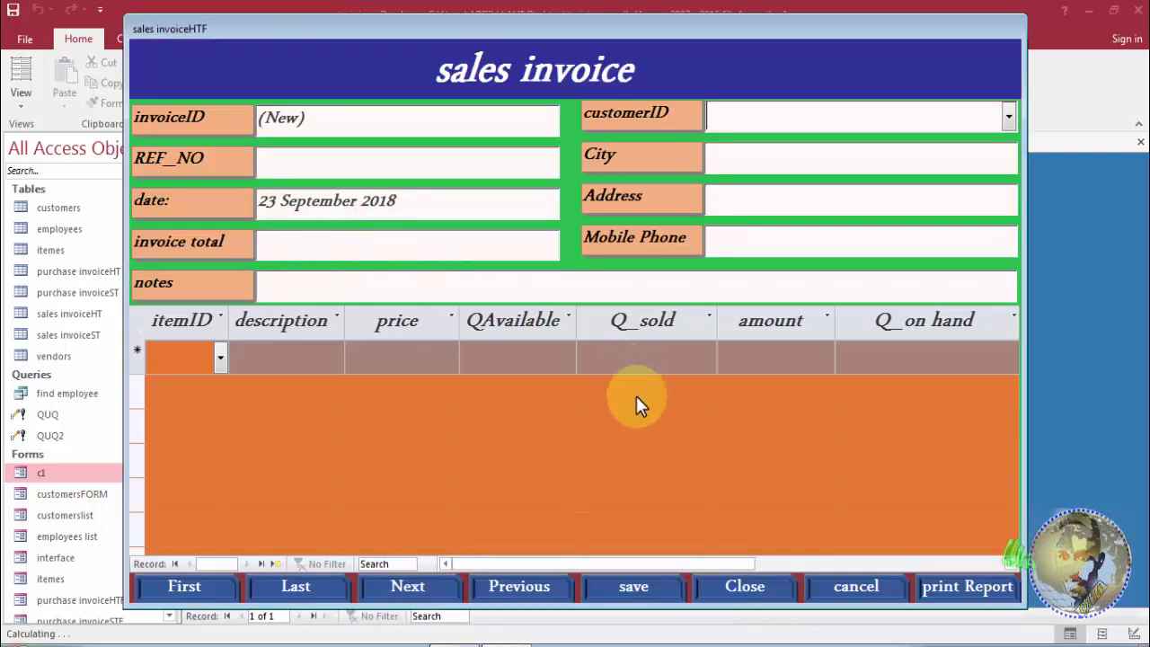
click(745, 588)
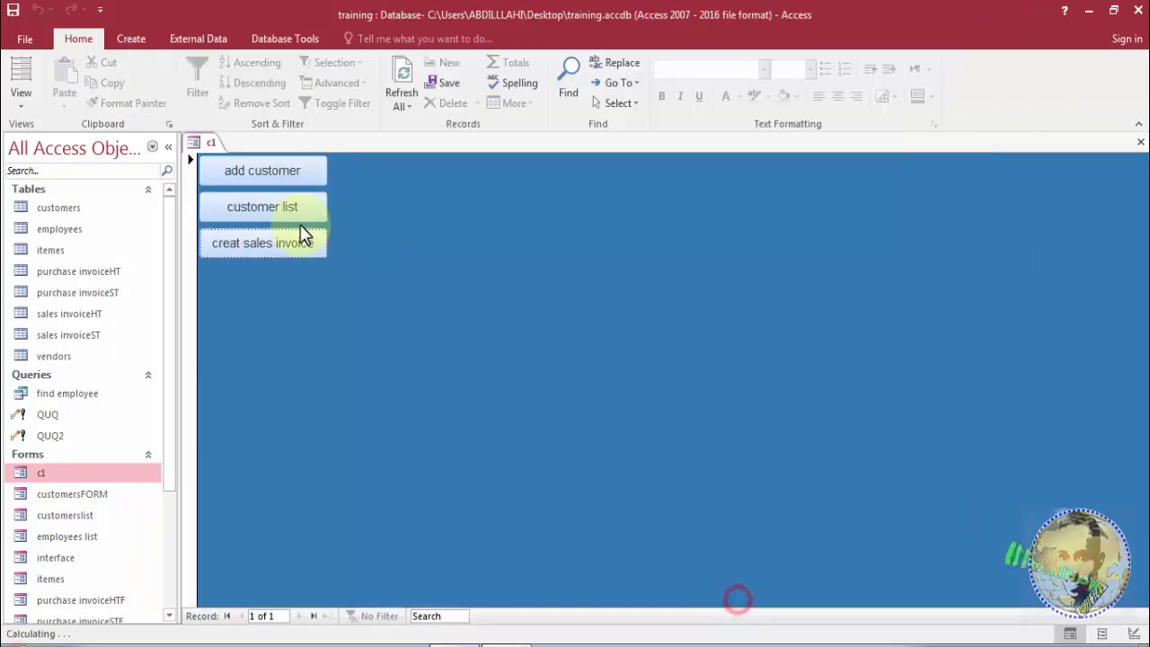
Save the c1 form and close it.
right_click(207, 151)
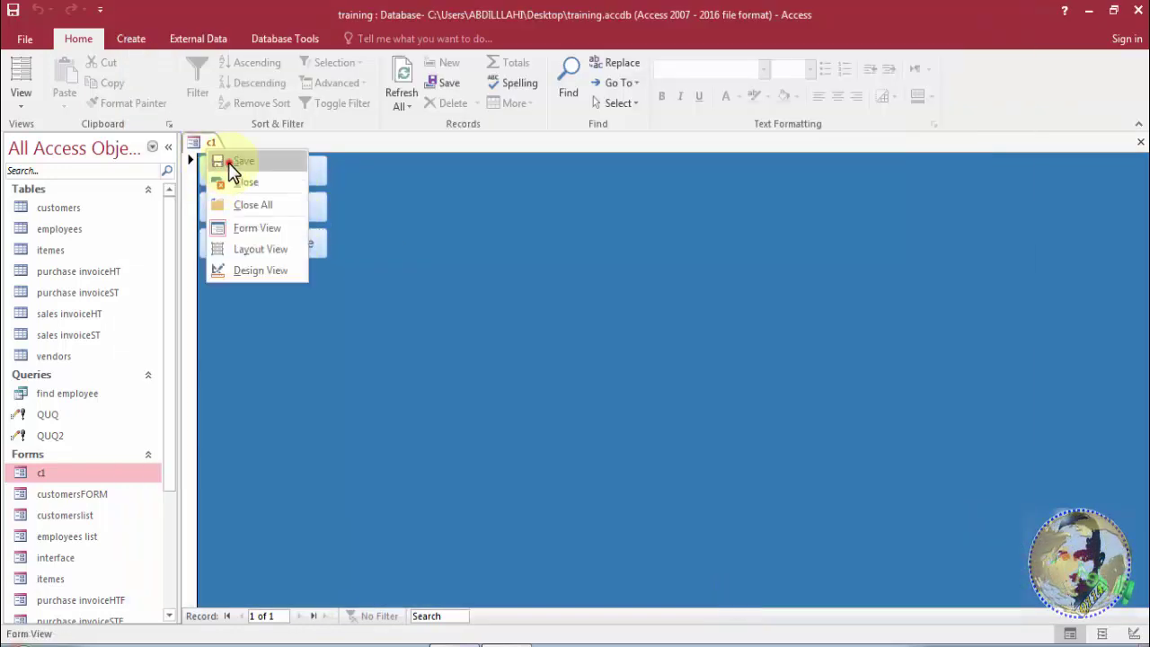
click(226, 161)
right_click(212, 135)
right_click(193, 143)
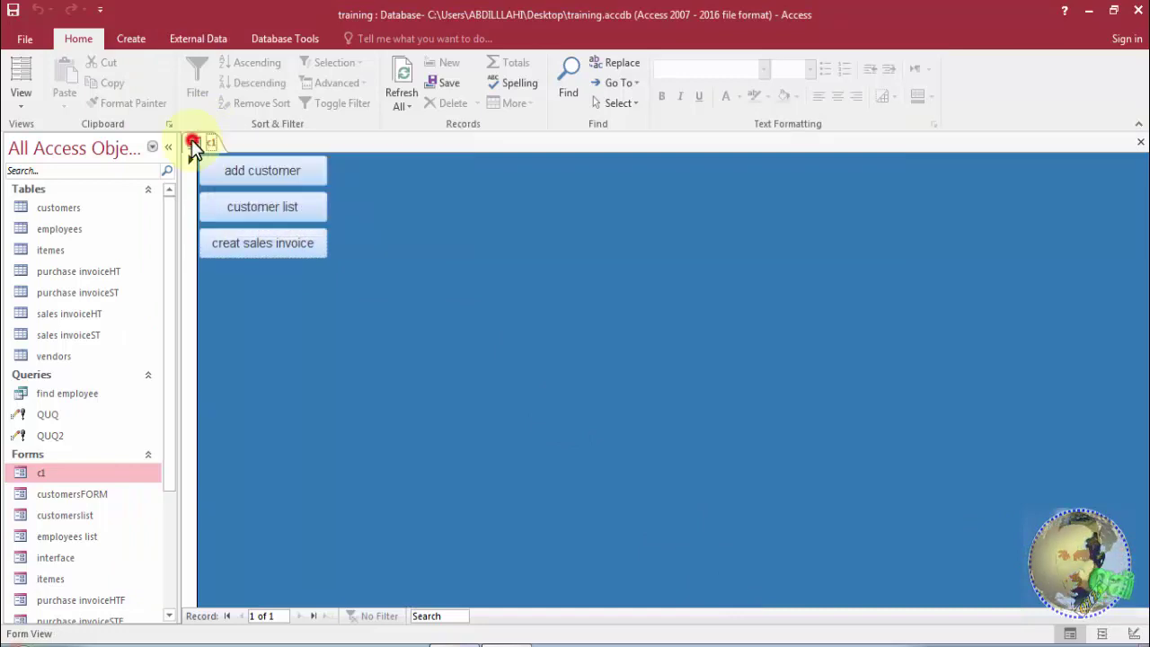
click(210, 176)
Open the v1 form in Design View.
scroll(165, 398, down, 2)
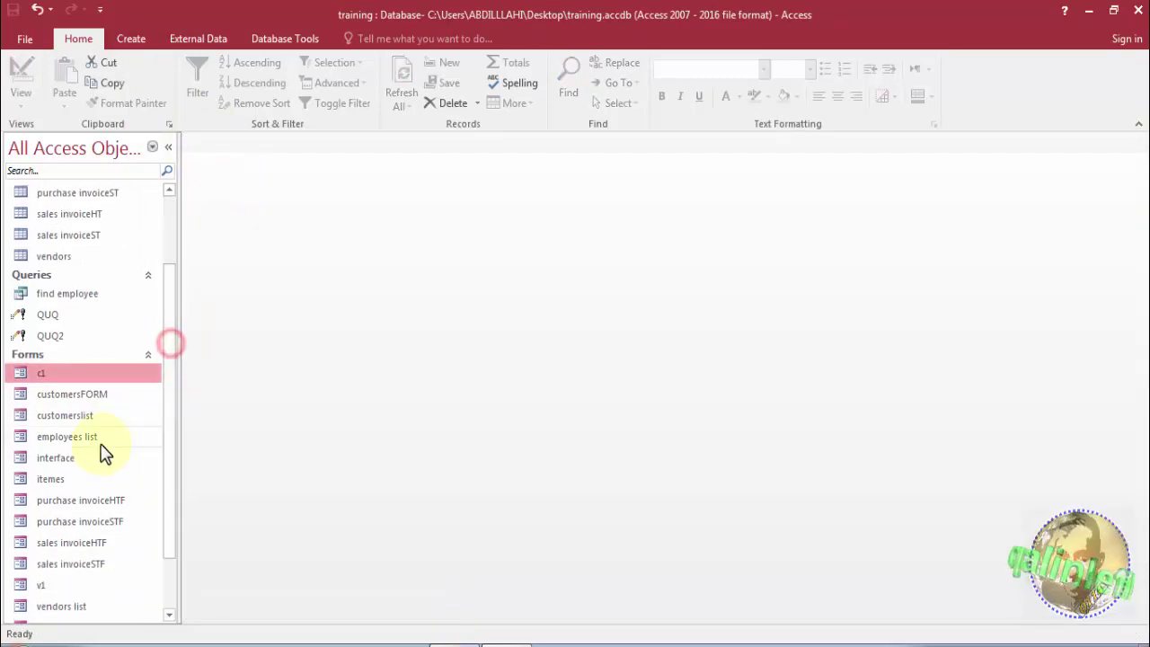
click(77, 588)
right_click(77, 594)
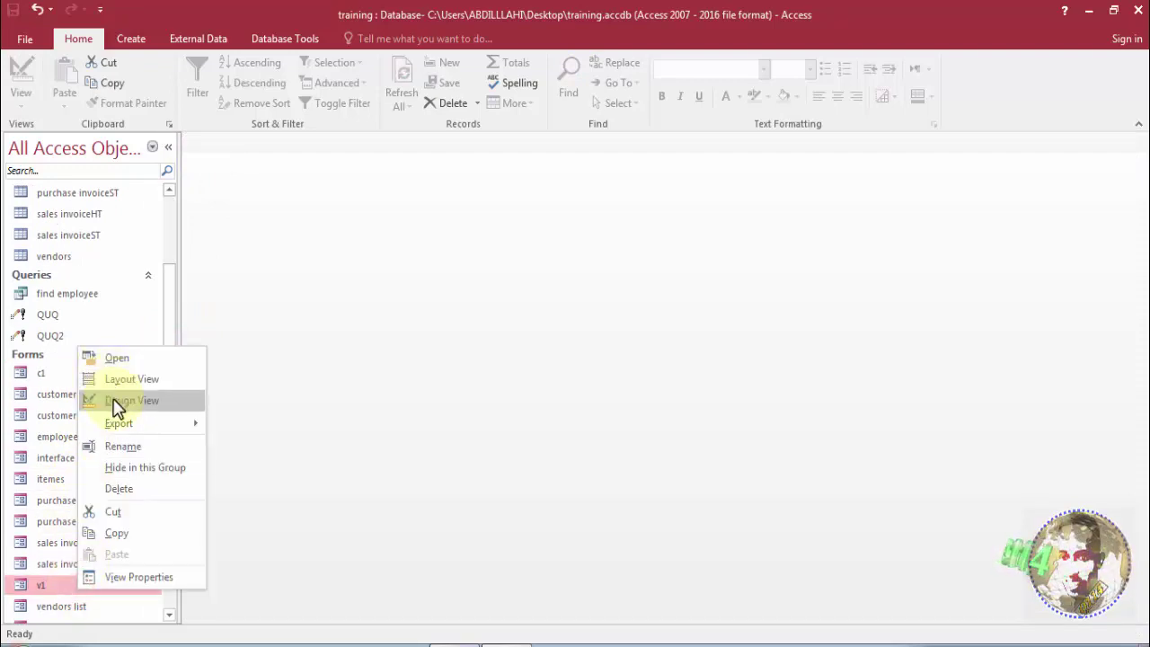
click(114, 401)
Give the "add vendor" button an On Click macro with an OpenForm action for vendorsform2, then save and close the macro.
click(274, 209)
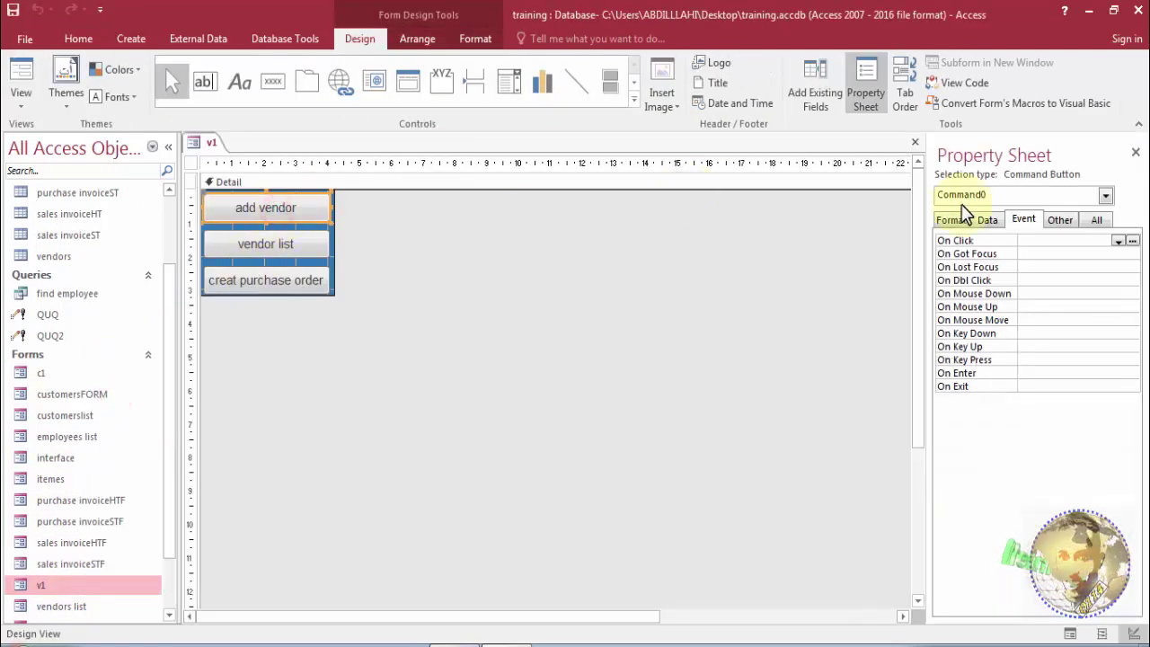
click(1131, 241)
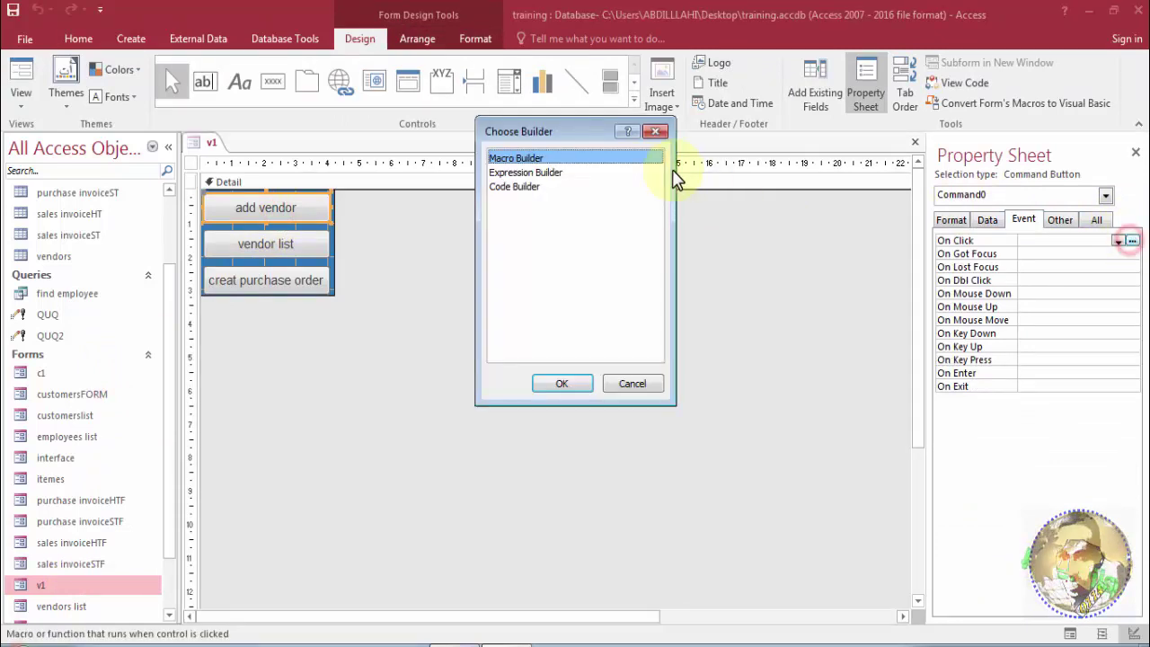
click(562, 384)
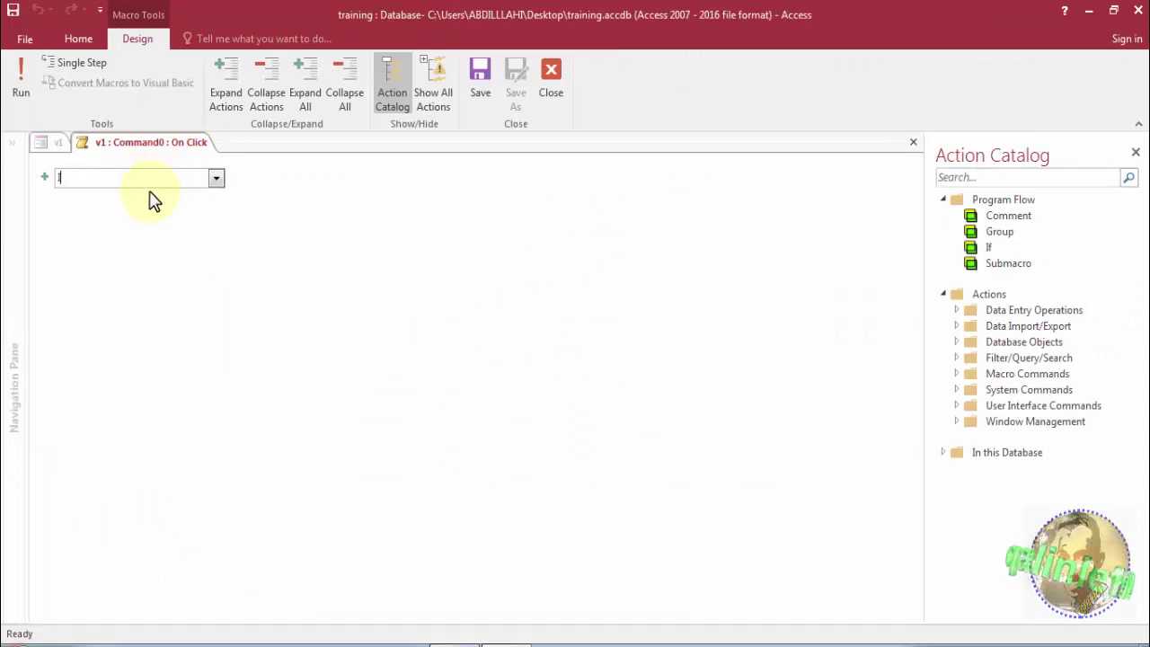
text(OpenForm)
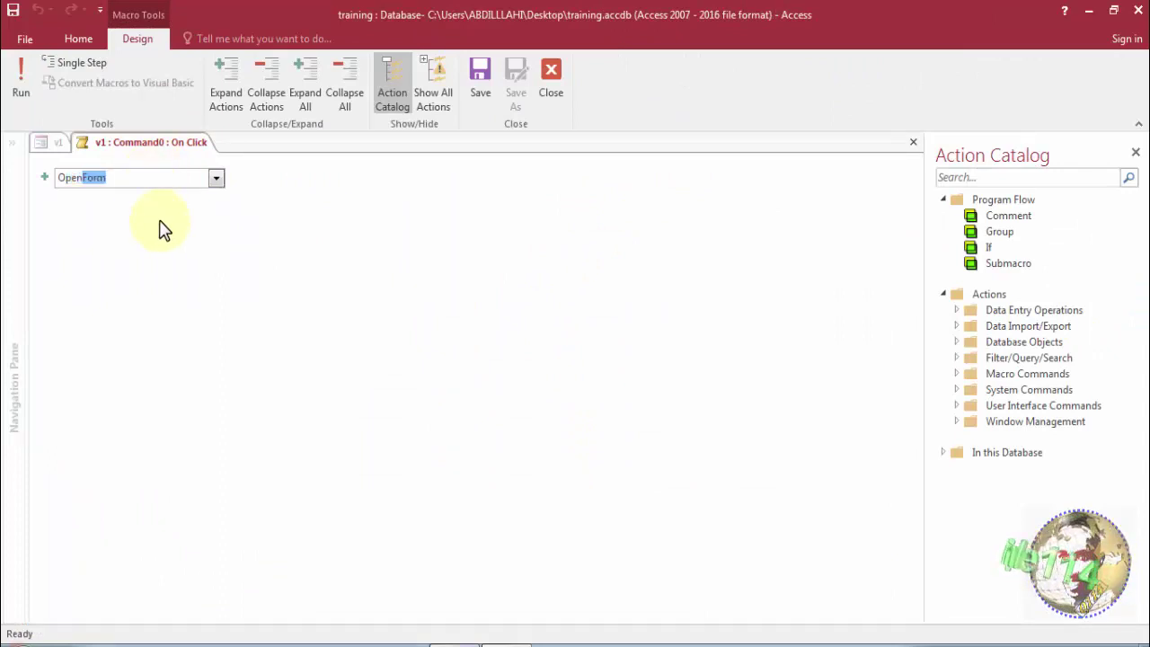
key(Return)
click(903, 196)
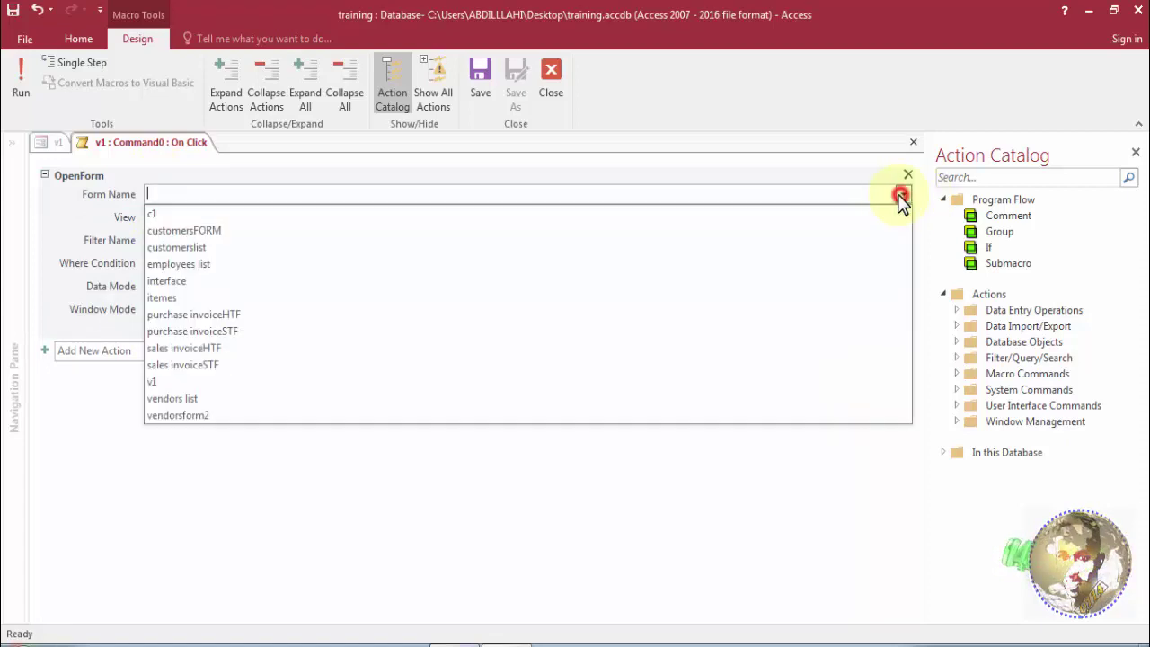
click(602, 414)
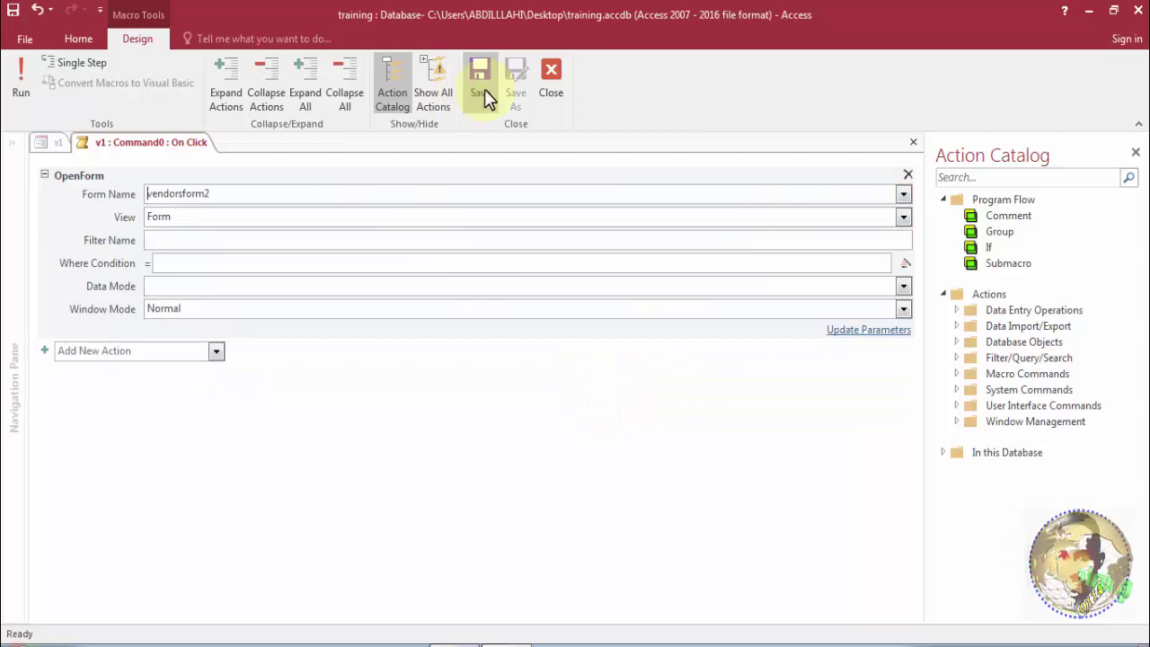
click(551, 90)
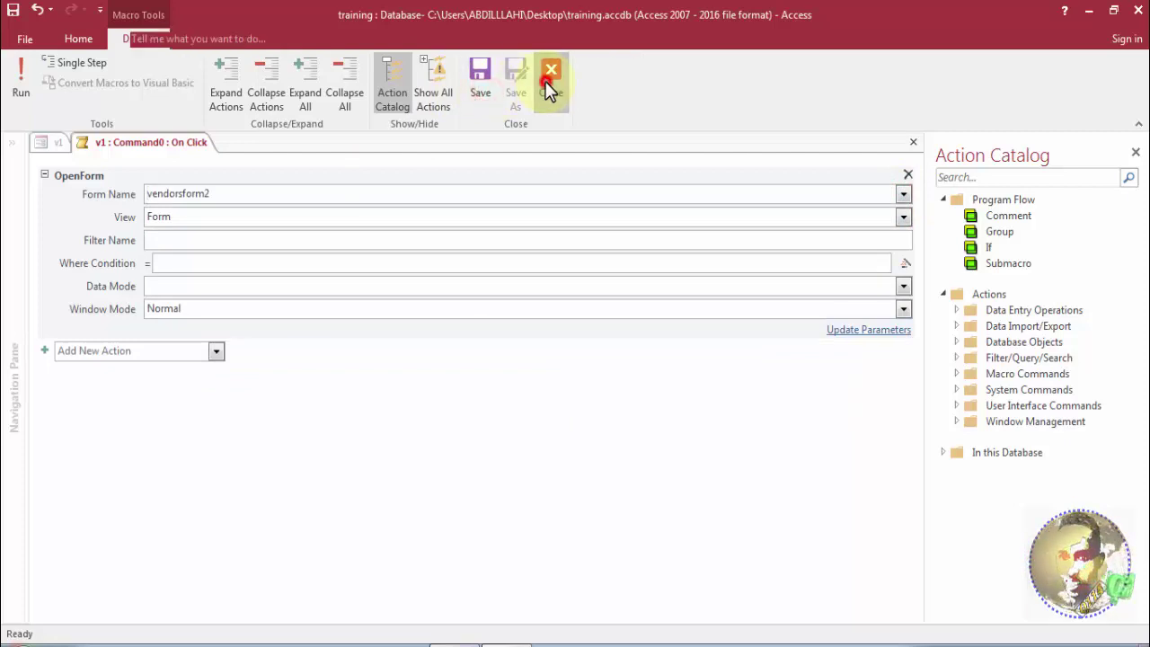
Give the "vendor list" button an On Click macro with an OpenForm action for vendors list, then save and close it.
click(258, 248)
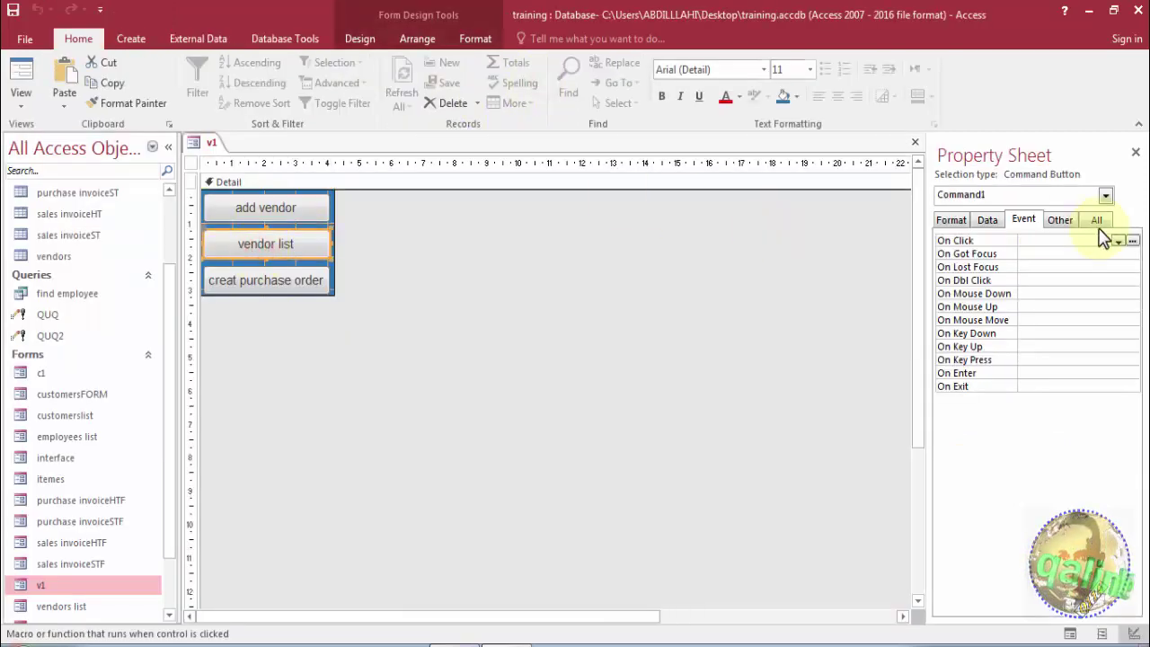
click(1133, 241)
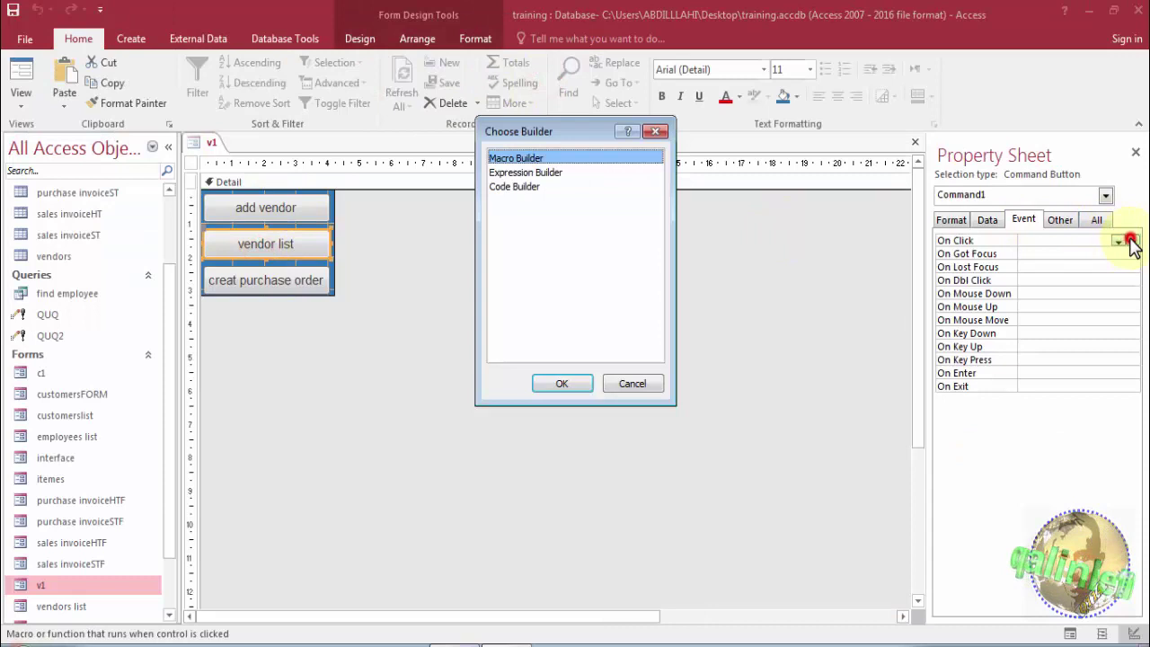
click(537, 186)
click(544, 158)
click(580, 384)
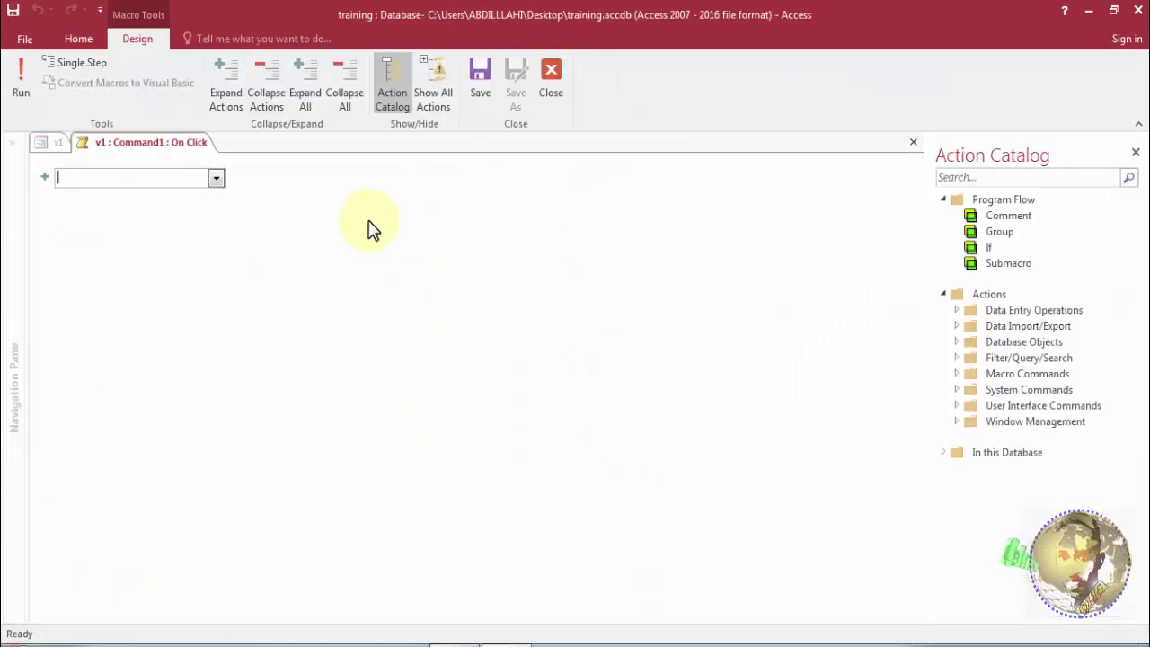
text(OpenForm)
key(Return)
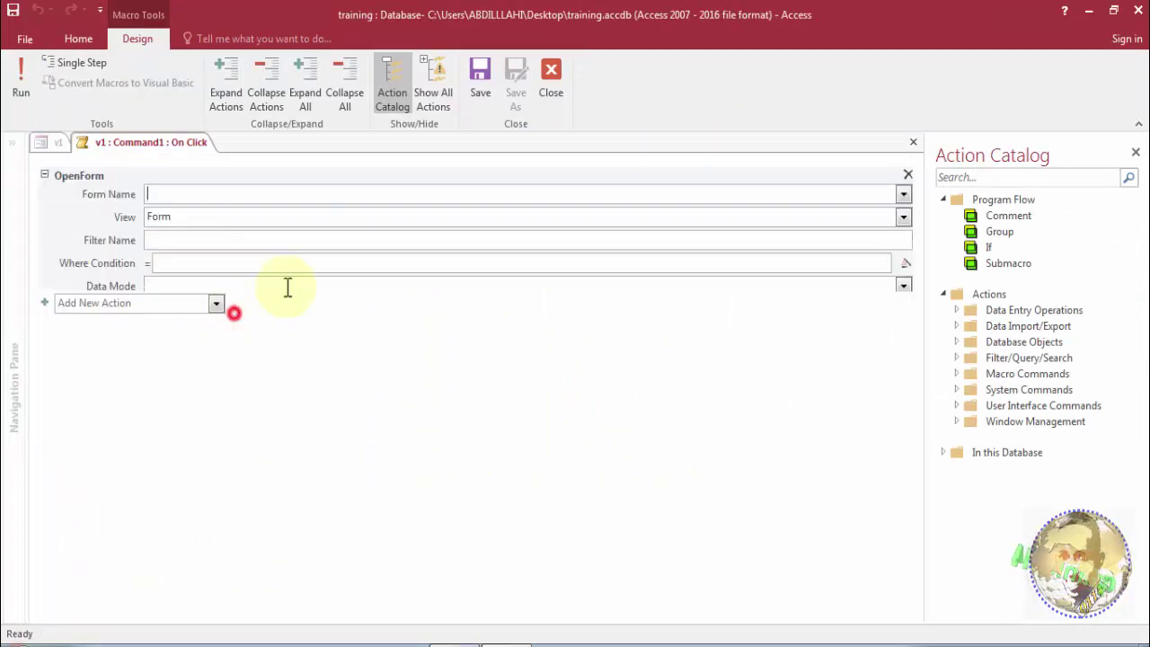
click(906, 196)
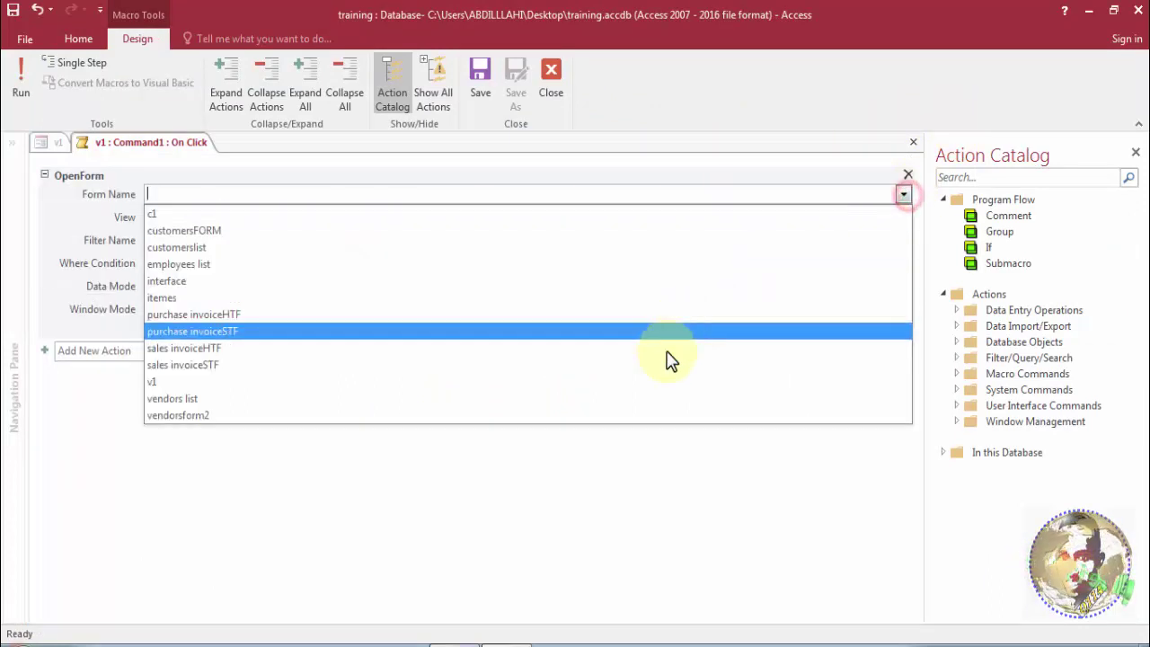
click(642, 402)
click(481, 79)
click(538, 77)
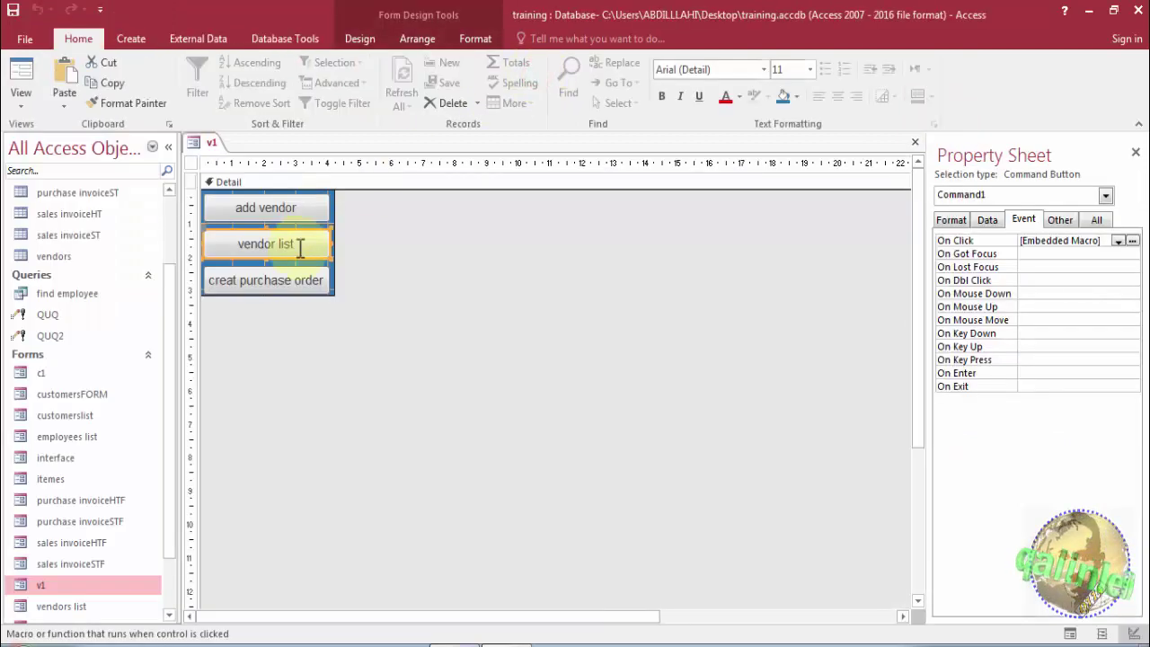
Correct the third button's caption to "create purchase order".
click(292, 284)
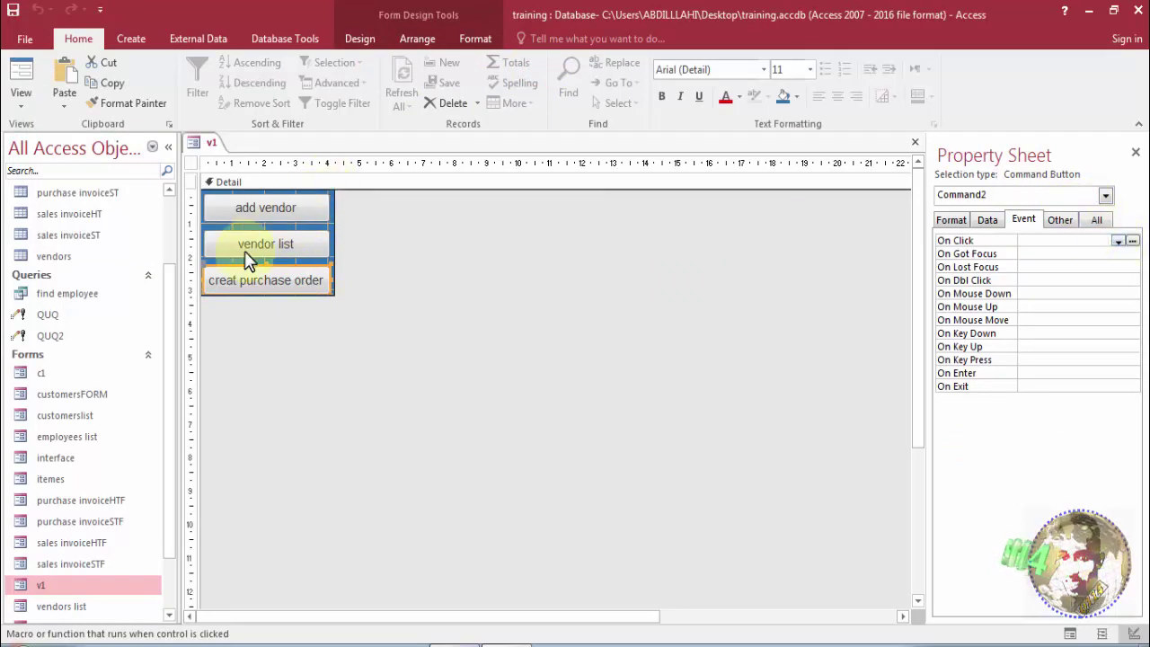
click(235, 284)
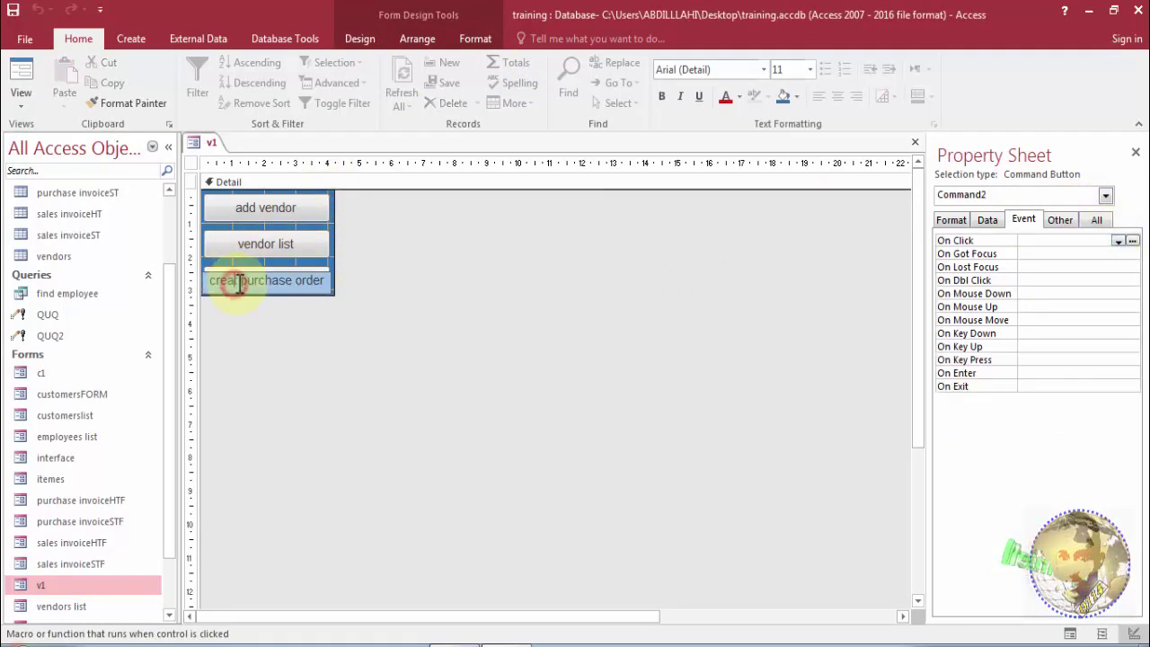
click(237, 283)
text(e)
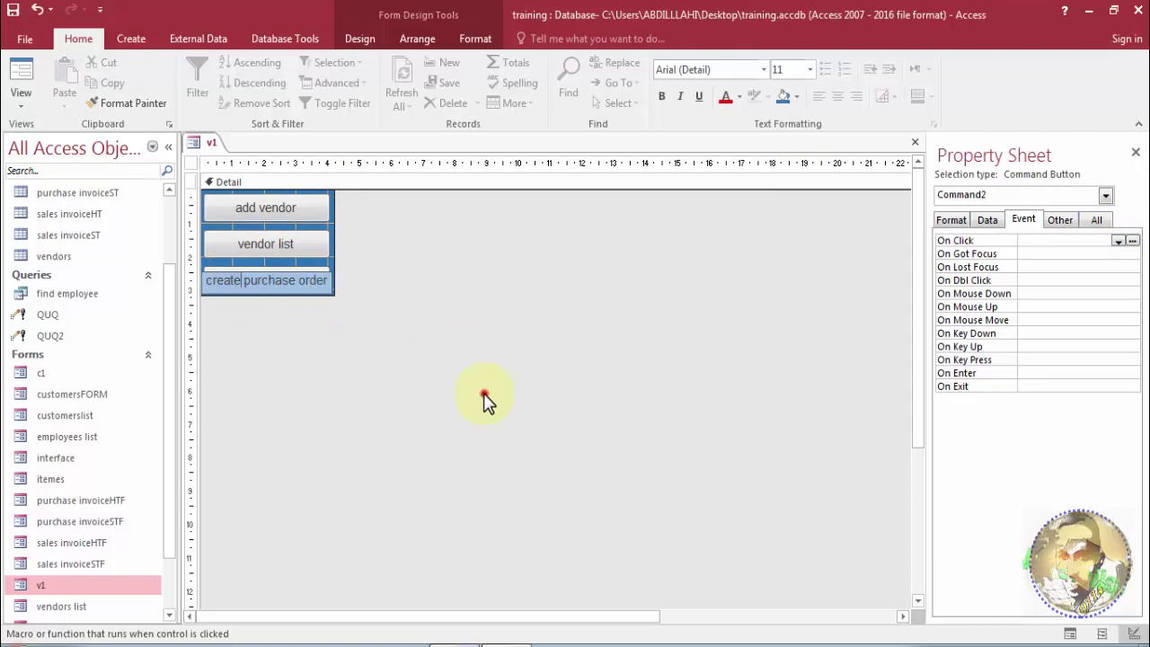
click(483, 393)
Give the "create purchase order" button an On Click macro with an OpenForm action for purchase invoiceHTF, then save and close it.
click(320, 281)
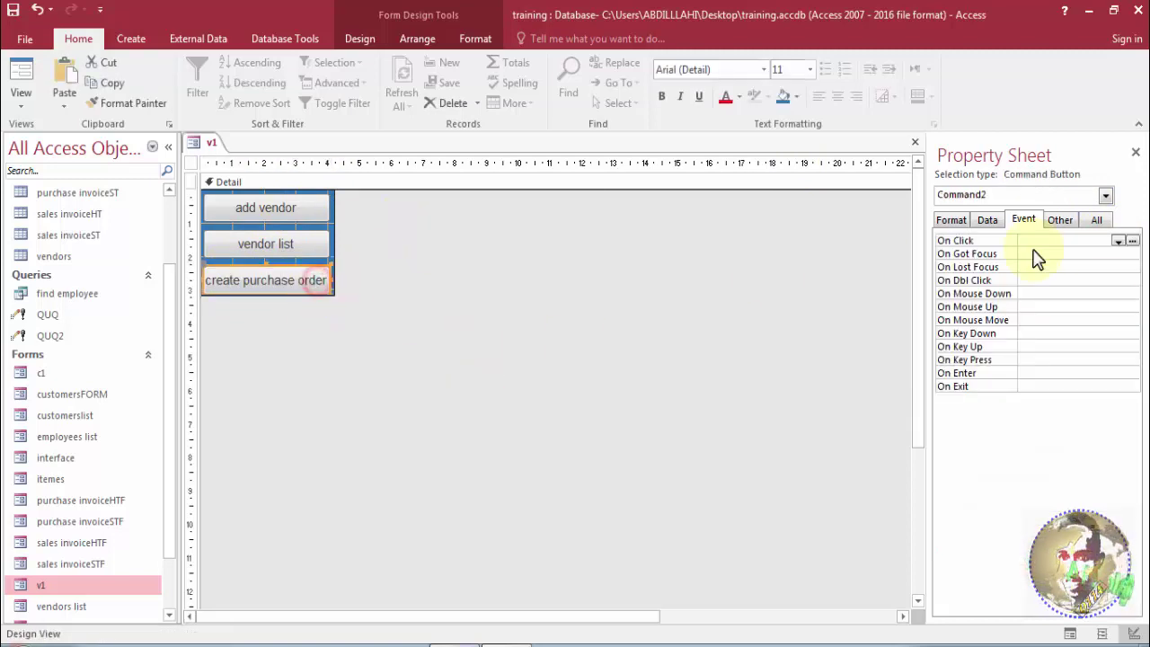
click(1133, 241)
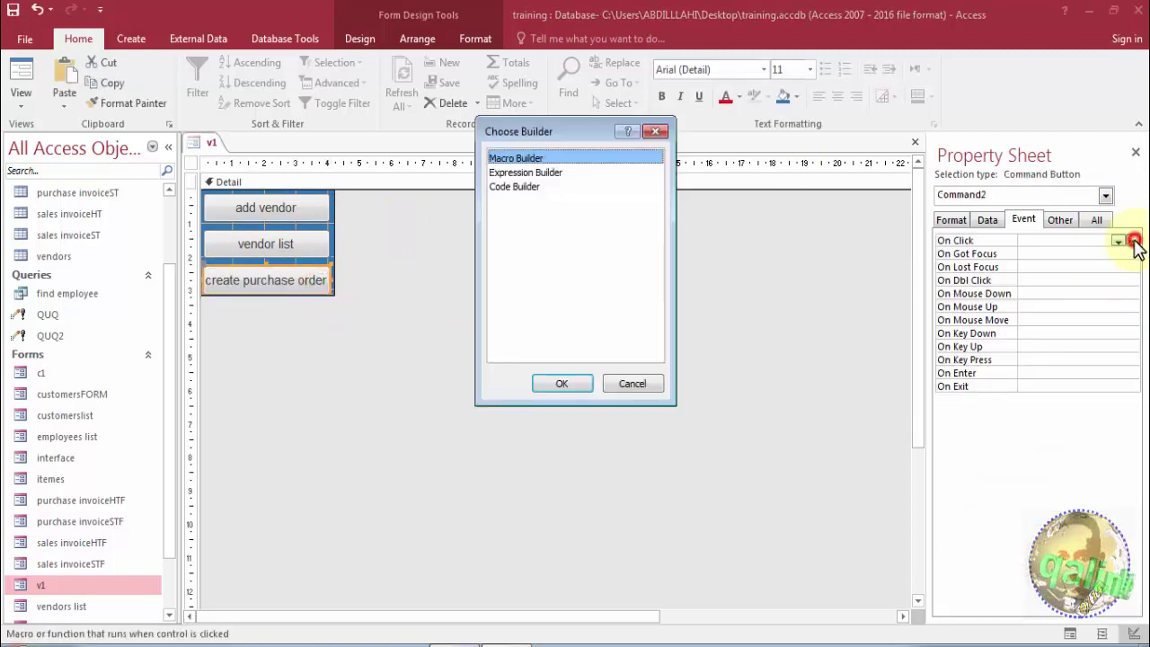
click(563, 384)
text(Op)
click(200, 212)
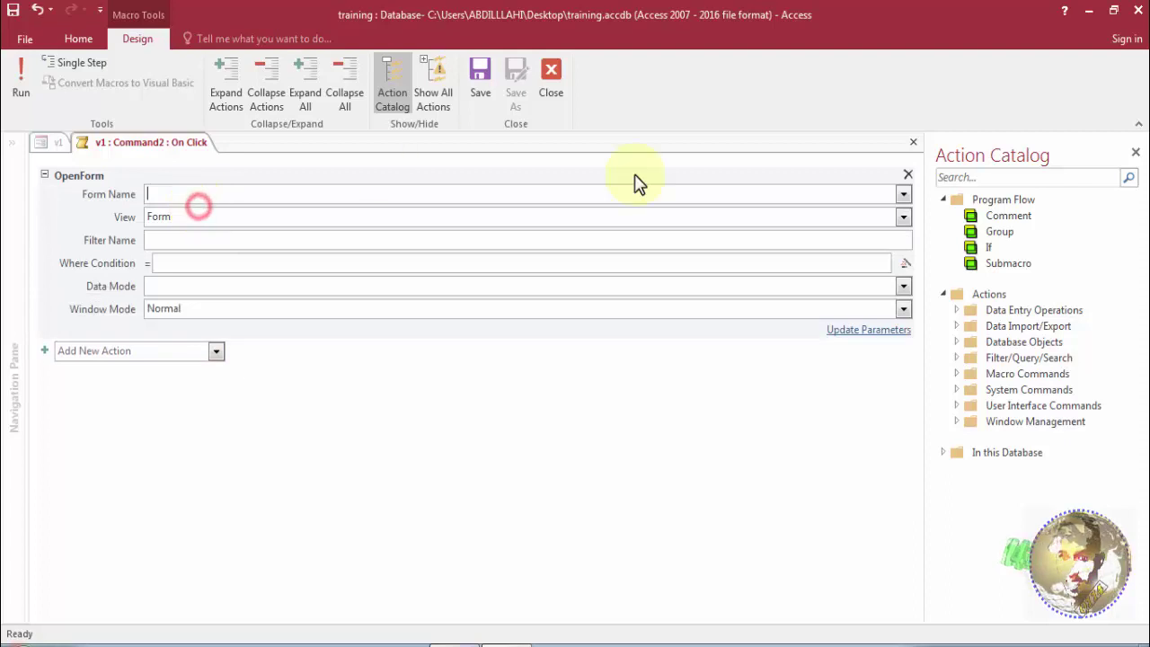
click(903, 194)
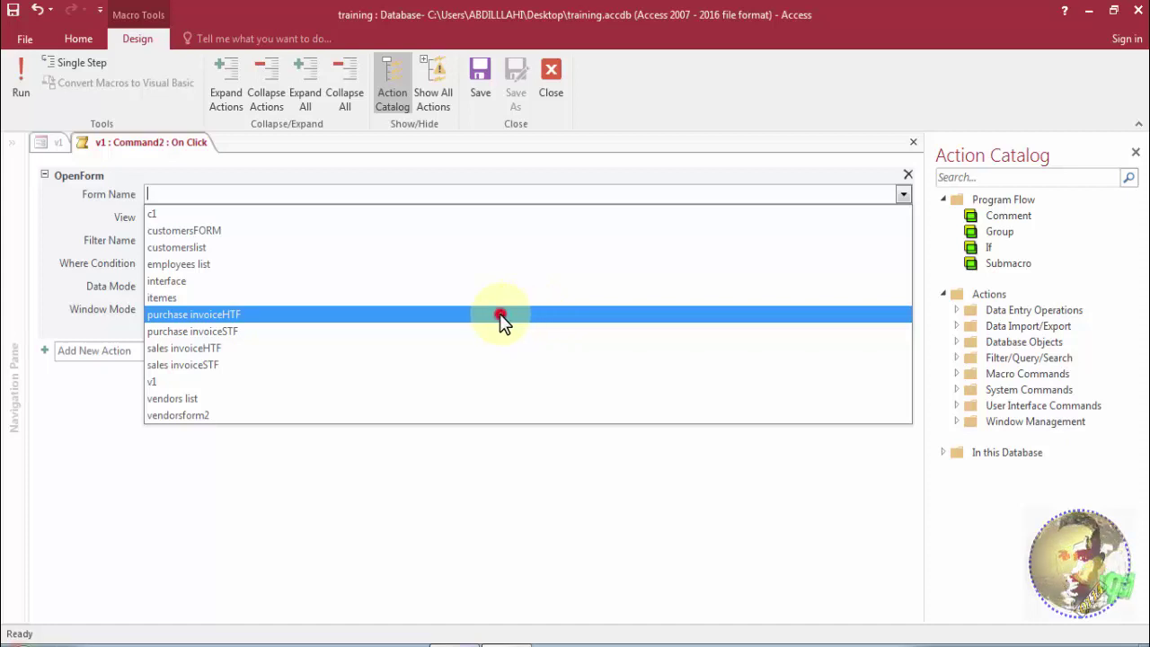
click(501, 316)
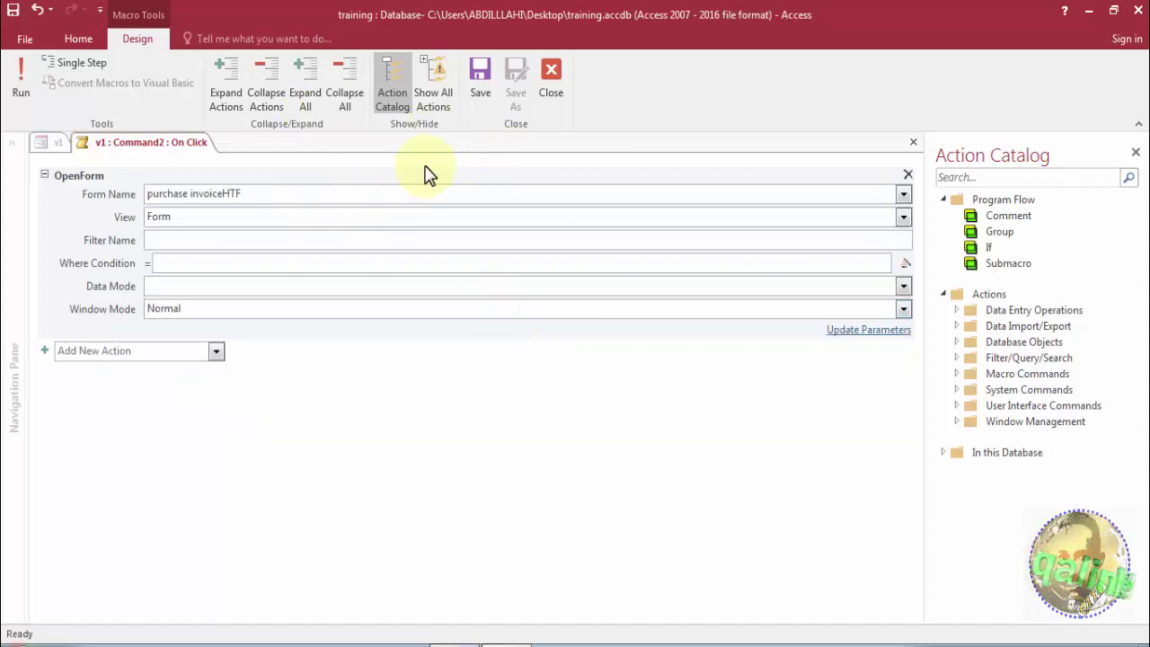
click(483, 87)
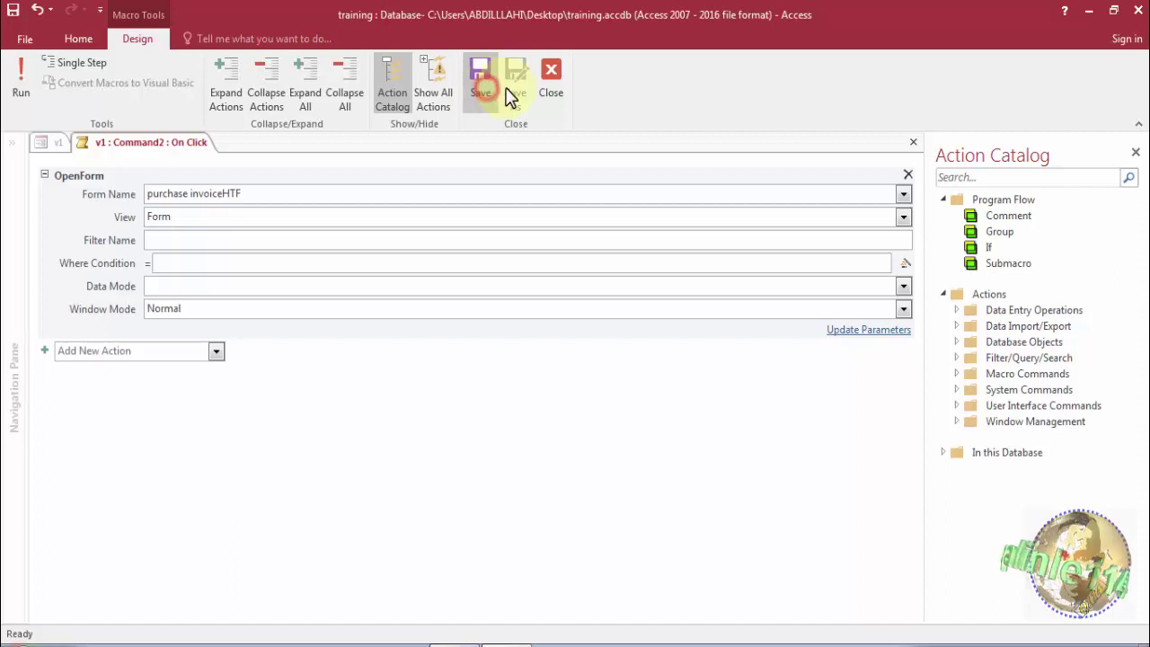
click(552, 84)
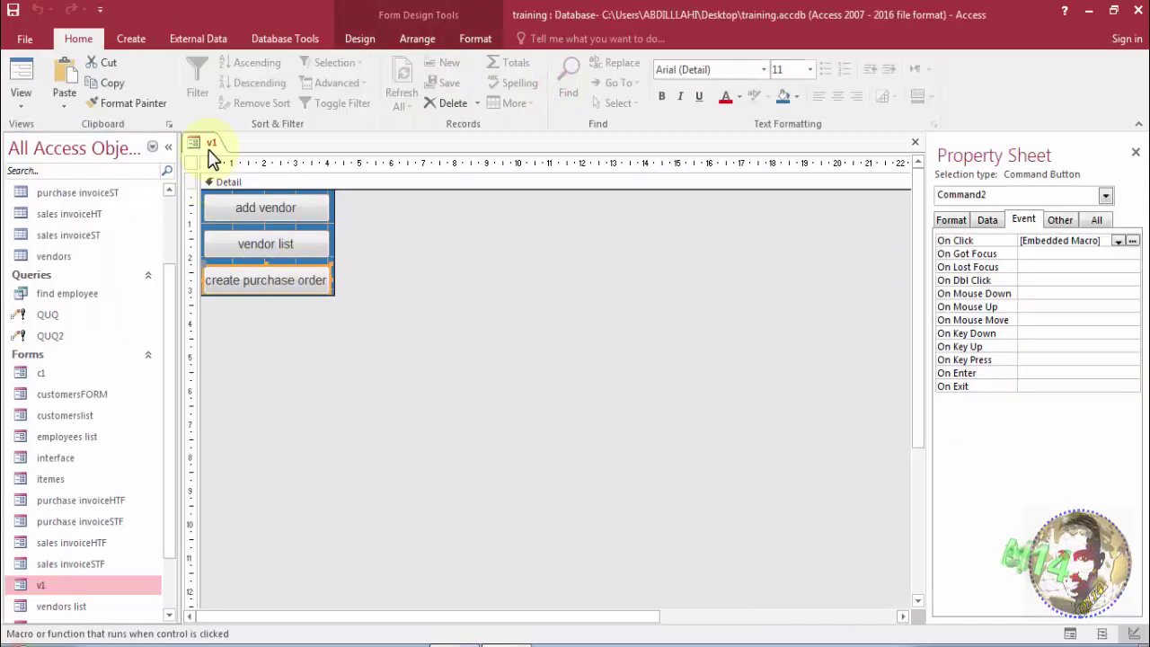
Switch v1 to Form View and test its three buttons, closing each form they open.
right_click(210, 151)
click(240, 225)
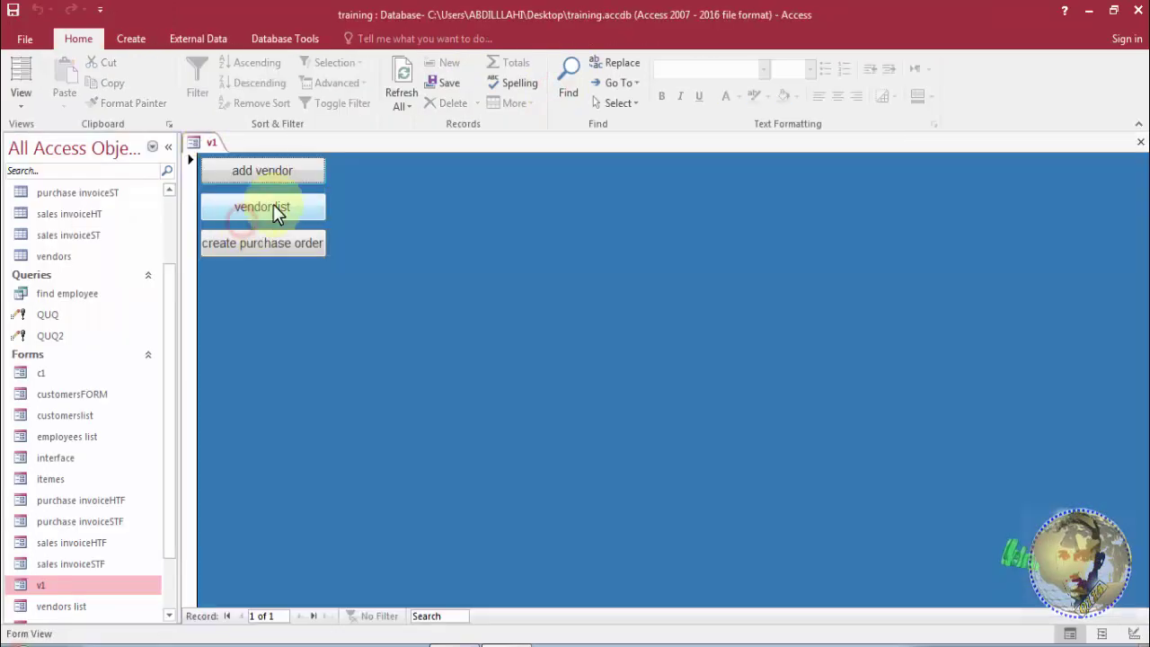
click(290, 172)
click(595, 509)
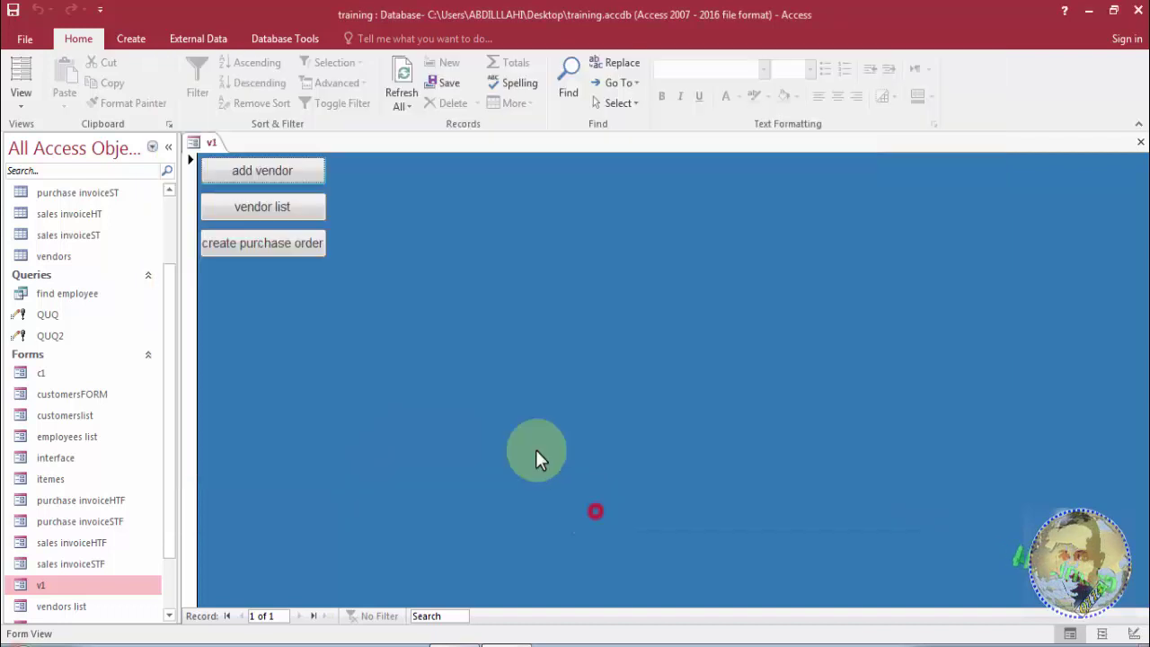
click(278, 214)
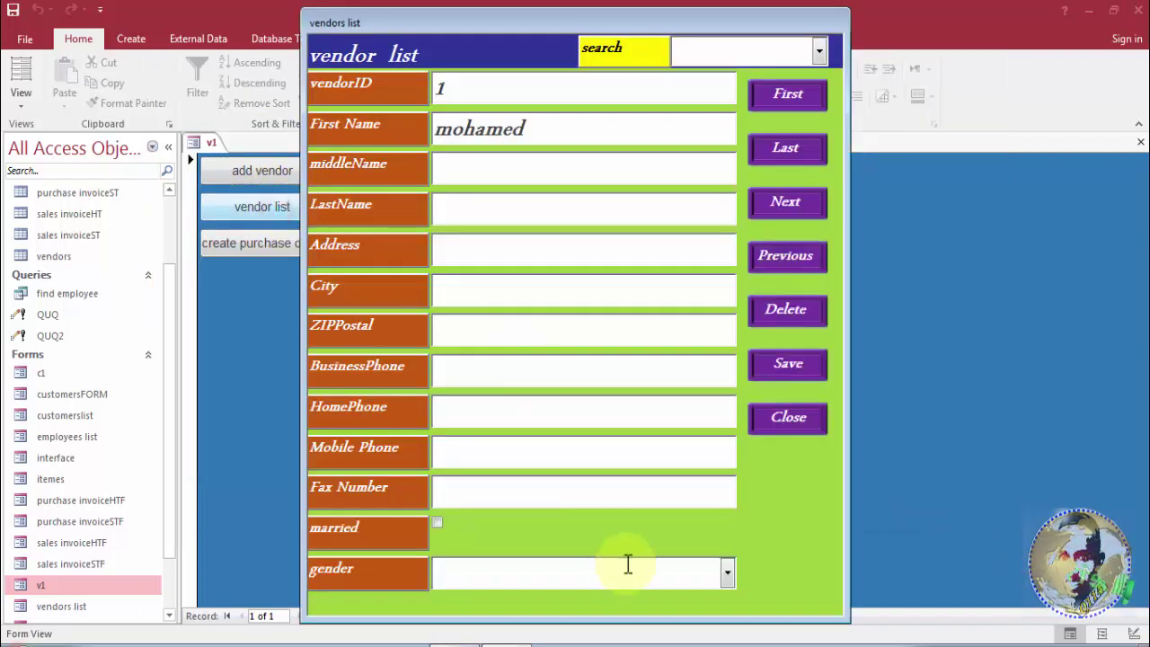
click(796, 411)
click(276, 244)
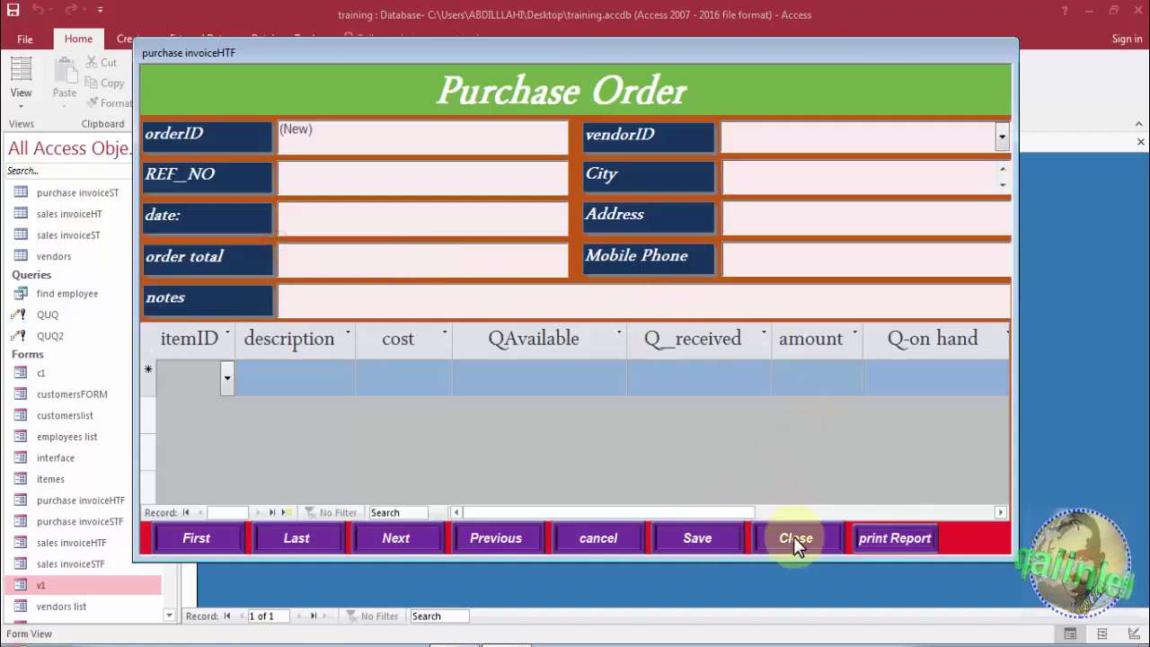
click(794, 536)
Save the v1 form and close it.
right_click(210, 146)
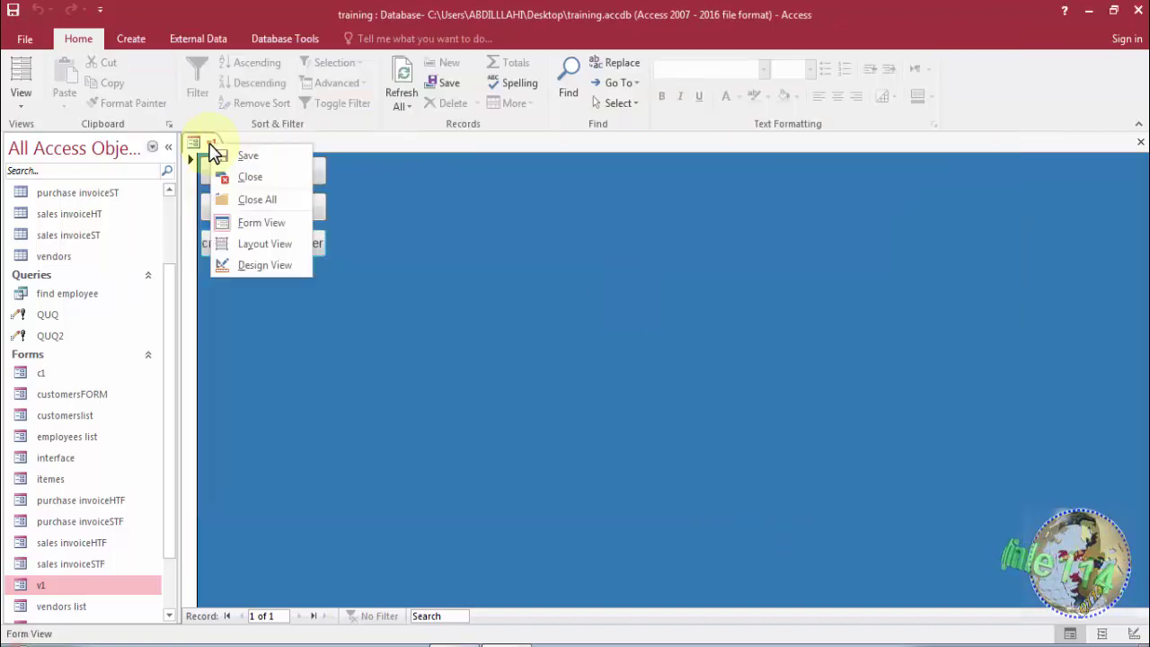
click(232, 162)
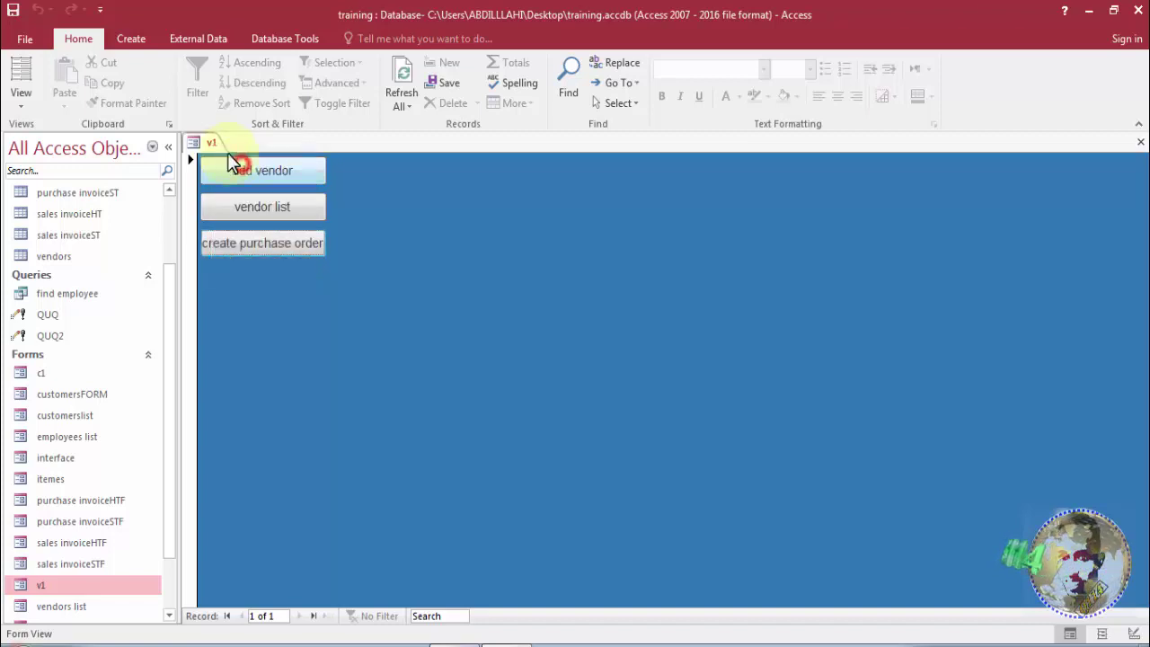
right_click(216, 144)
click(236, 185)
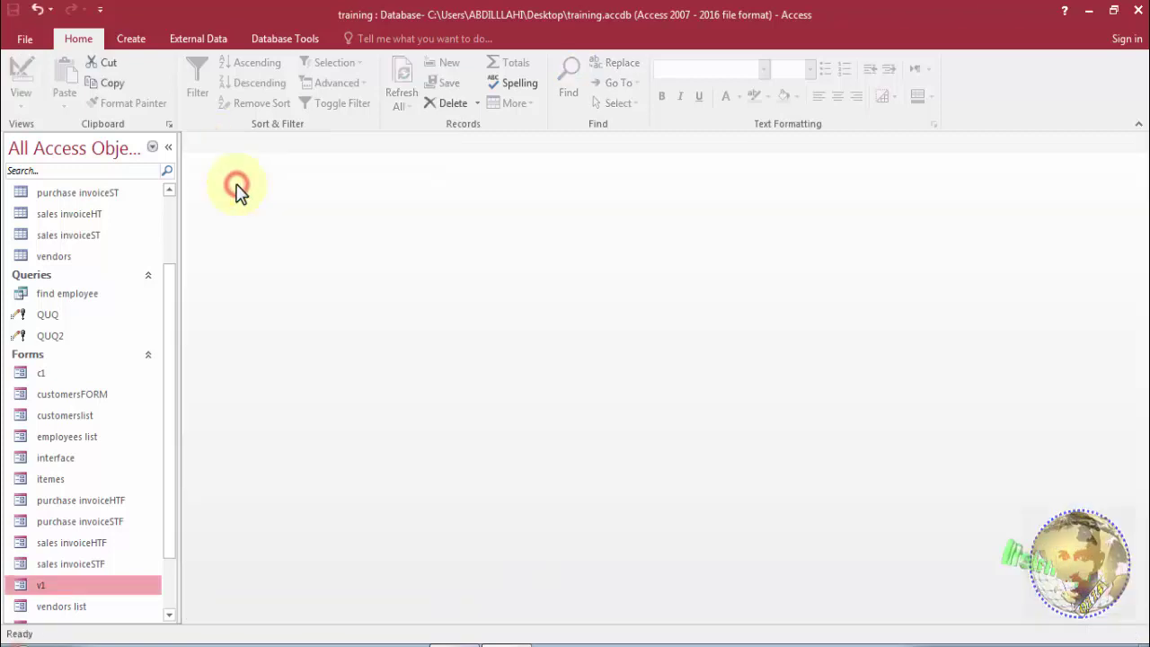